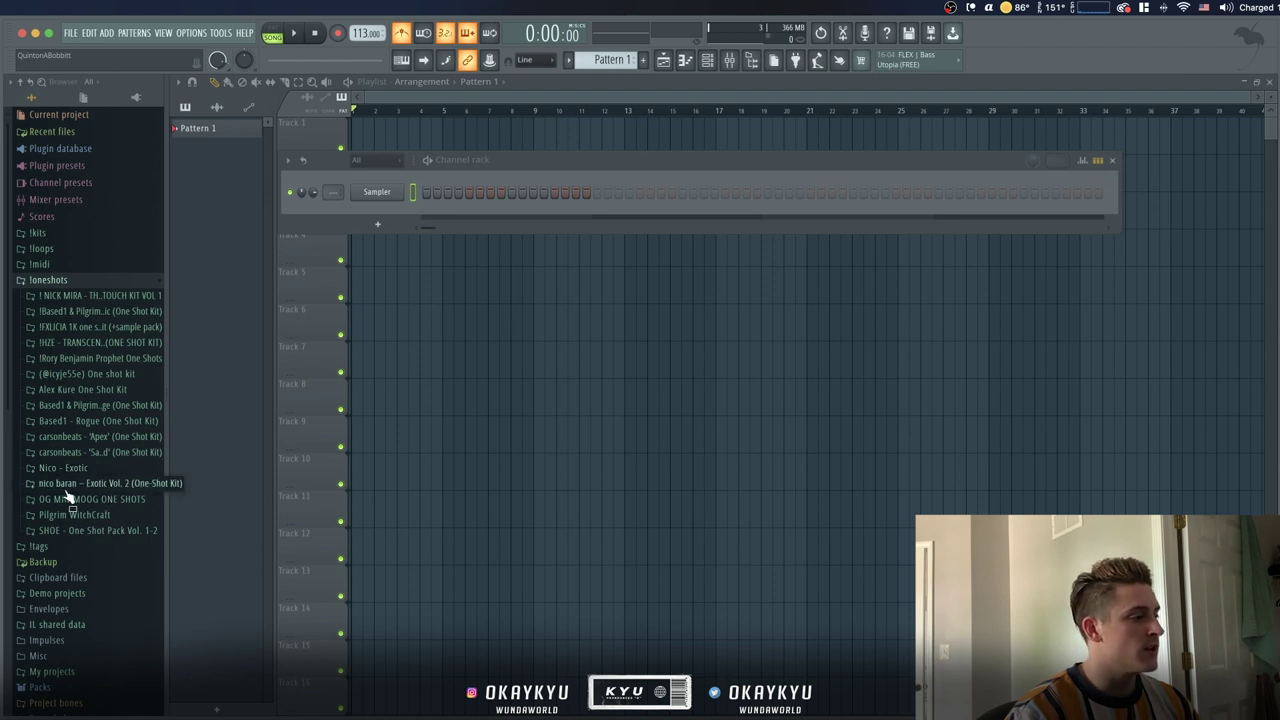
Load the pitchy bell from the nico baran – Exotic Vol. 2 (One-Shot Kit) and start a C#4, G#4 and E5 chord at bar 1
click(117, 485)
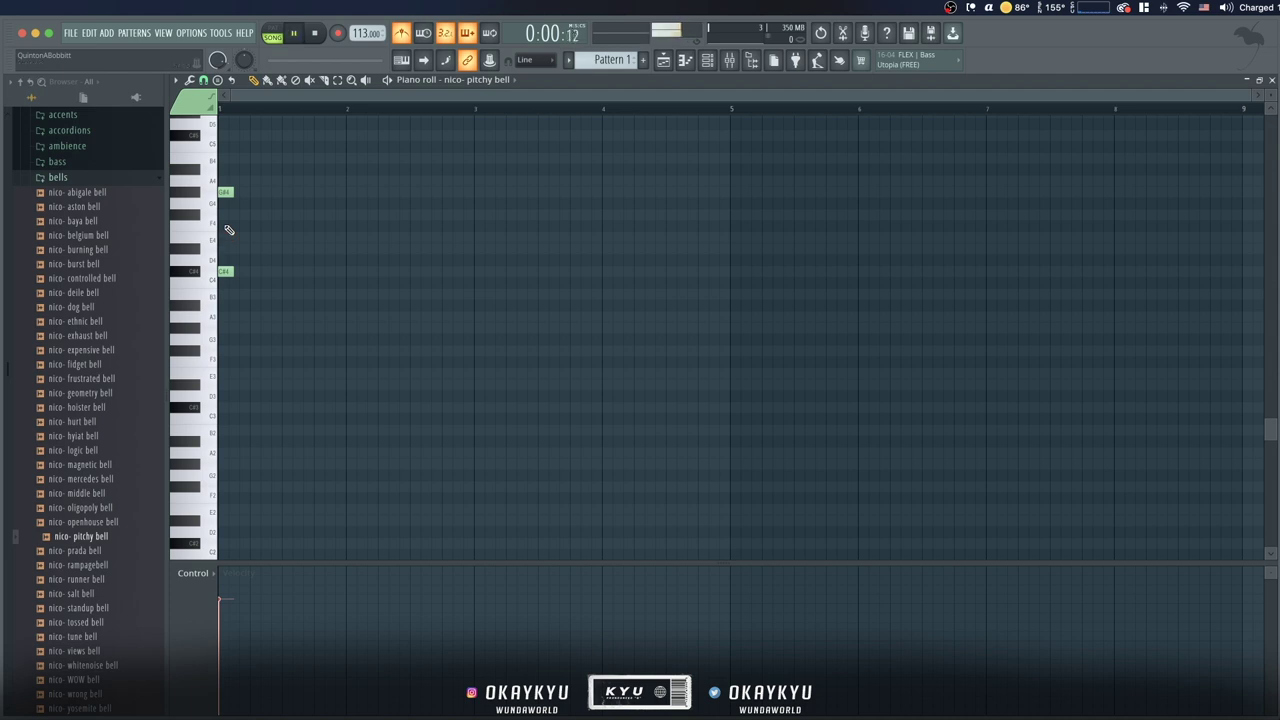
scroll(280, 235, up, 2)
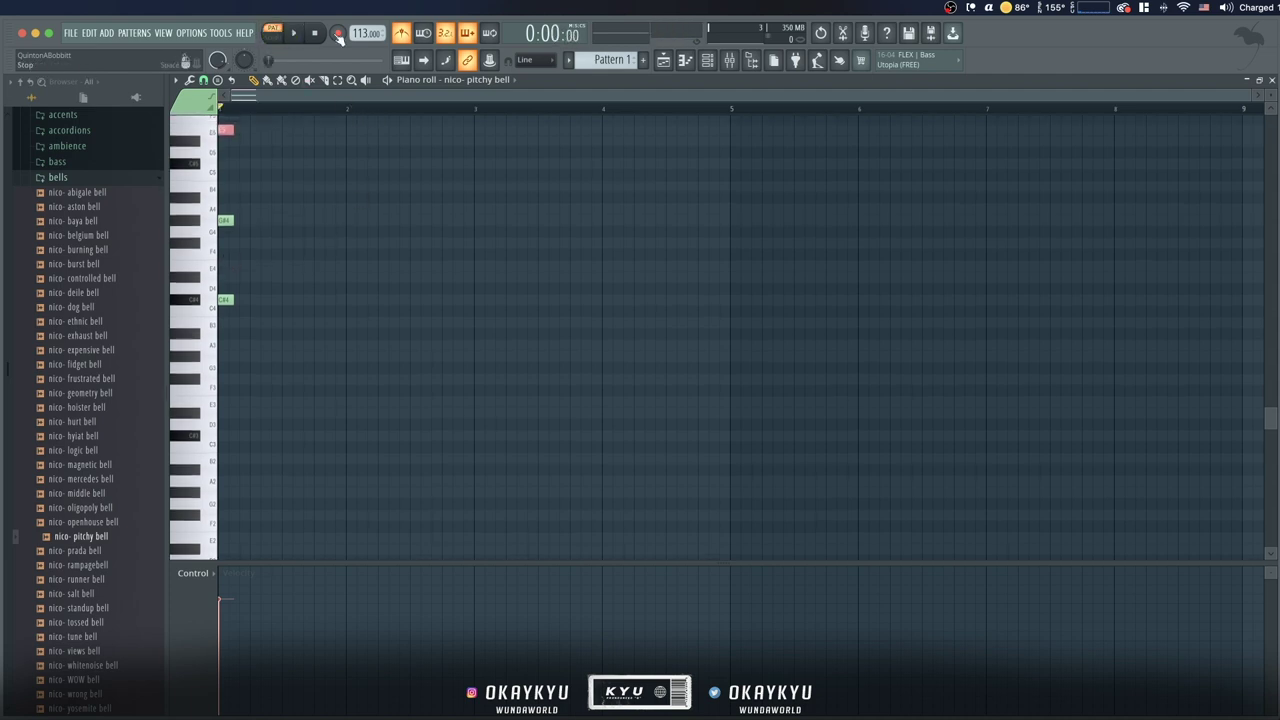
key(space)
scroll(242, 122, up, 3)
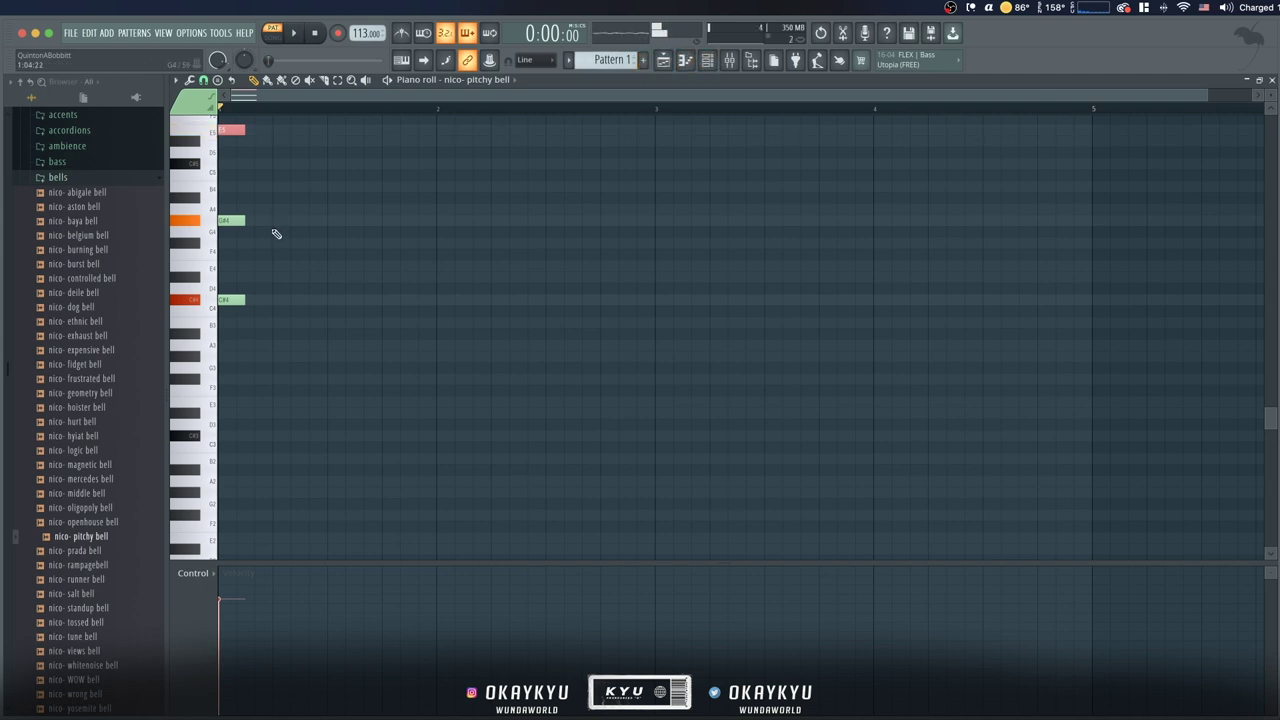
Set the piano roll snap to Step and play back the opening chord
click(205, 81)
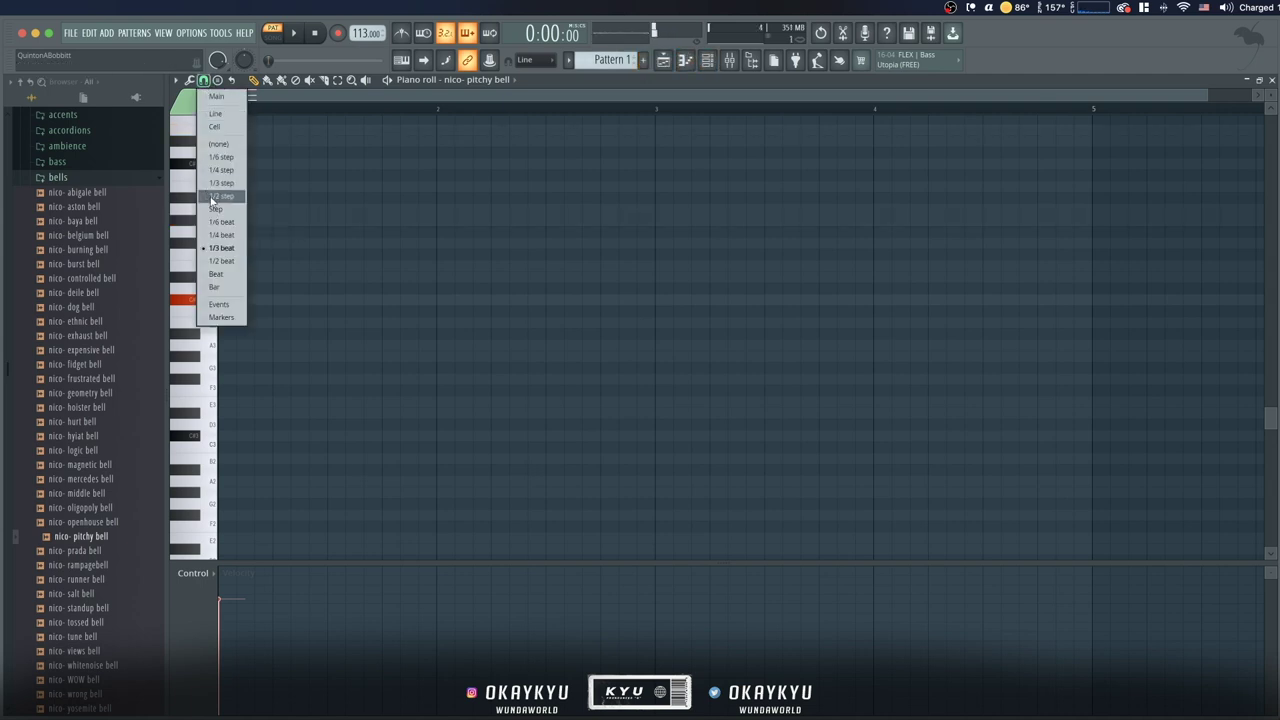
click(218, 208)
scroll(314, 340, up, 1)
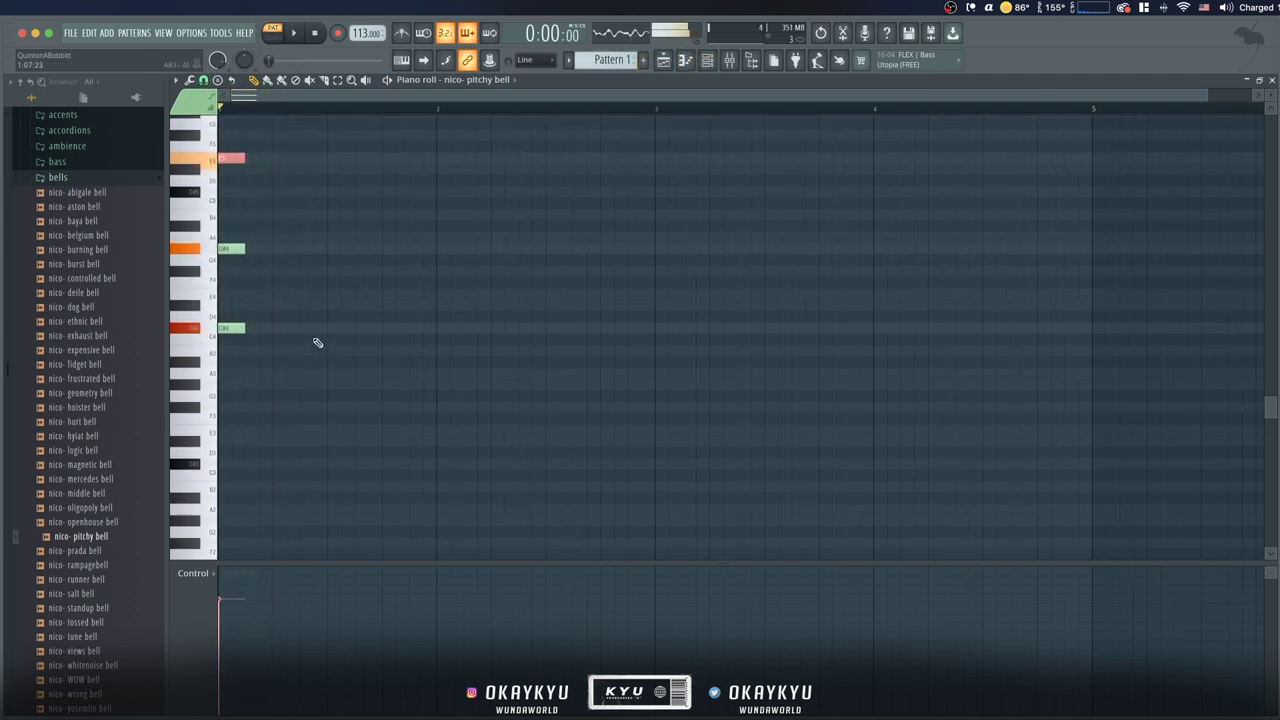
scroll(258, 259, up, 1)
key(space)
key(space)
key(space)
Turn off Cut itself for the pitchy bell channel and enable its volume envelope
click(707, 62)
right_click(368, 196)
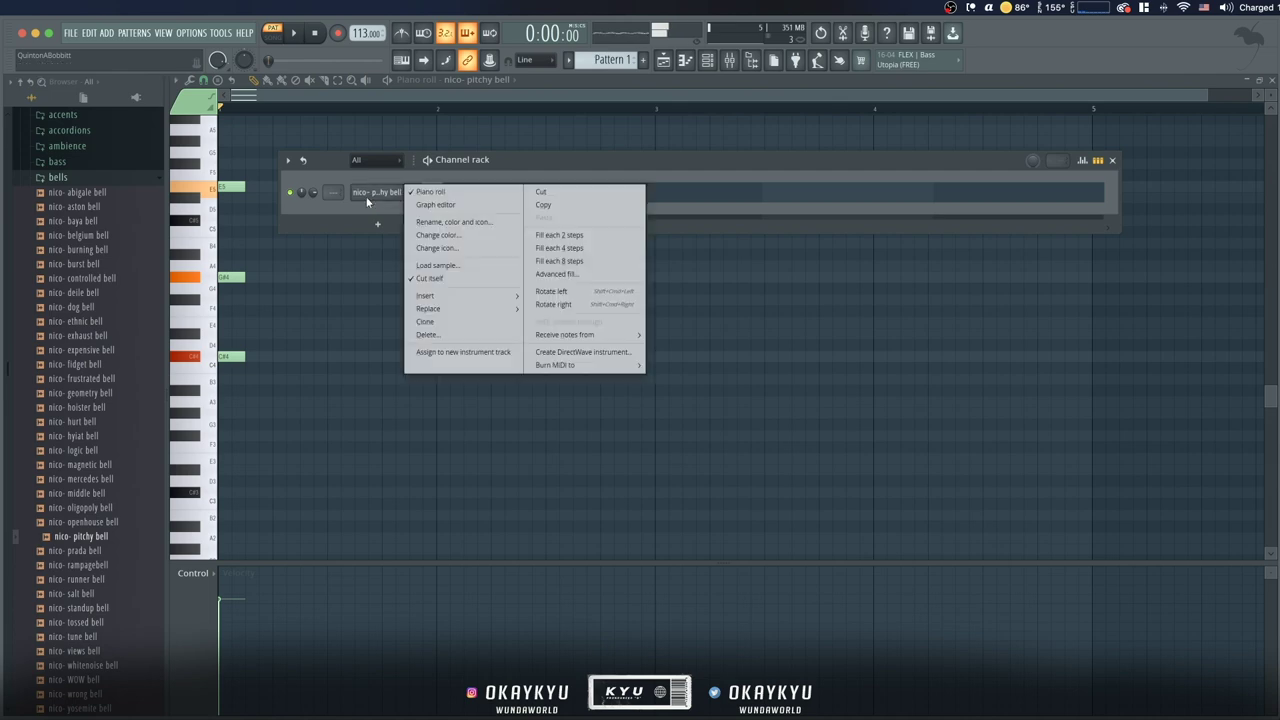
click(413, 280)
click(364, 195)
click(306, 223)
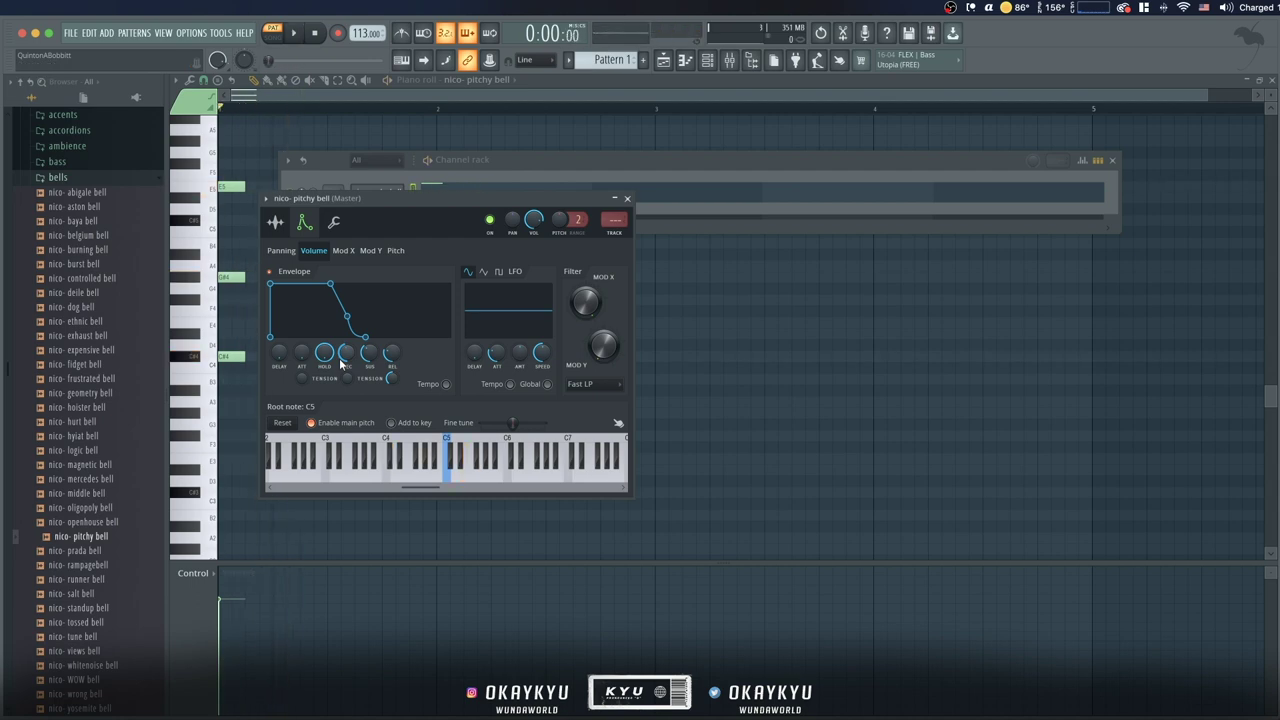
click(276, 198)
right_click(271, 204)
key(space)
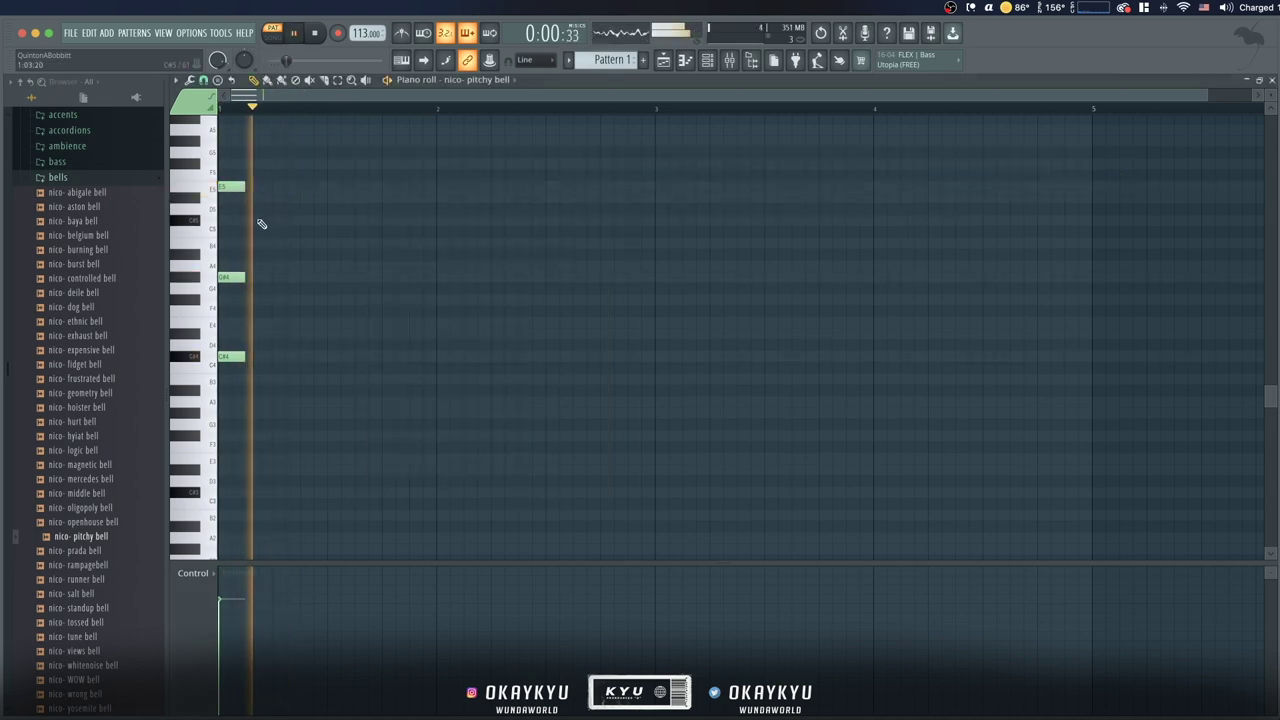
Try B4 and A4 as melody notes after the opening chord and delete both
click(276, 241)
click(301, 266)
right_click(303, 266)
key(space)
right_click(288, 242)
Try F#5 followed by E5 after the opening chord, audition them and delete both
click(280, 163)
key(space)
click(302, 186)
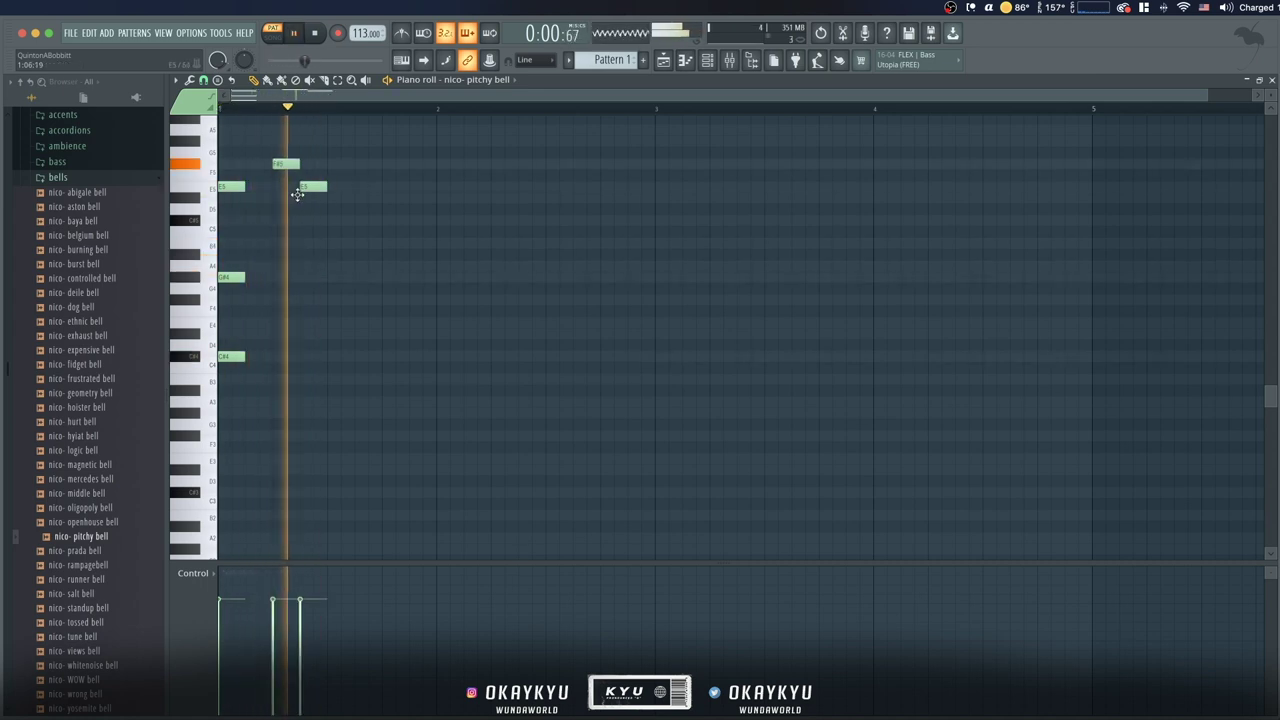
right_click(304, 186)
right_click(284, 164)
key(space)
key(space)
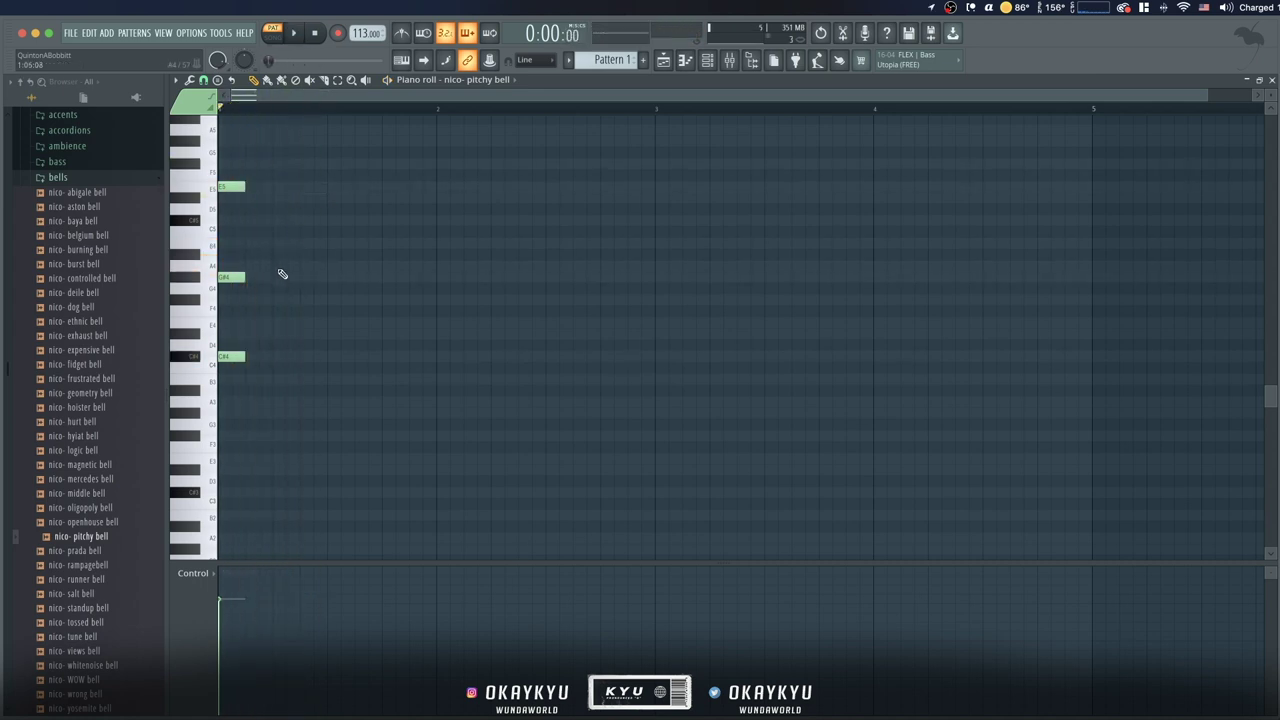
Add a C#5 note directly after the opening chord and play it back
click(256, 221)
key(space)
key(space)
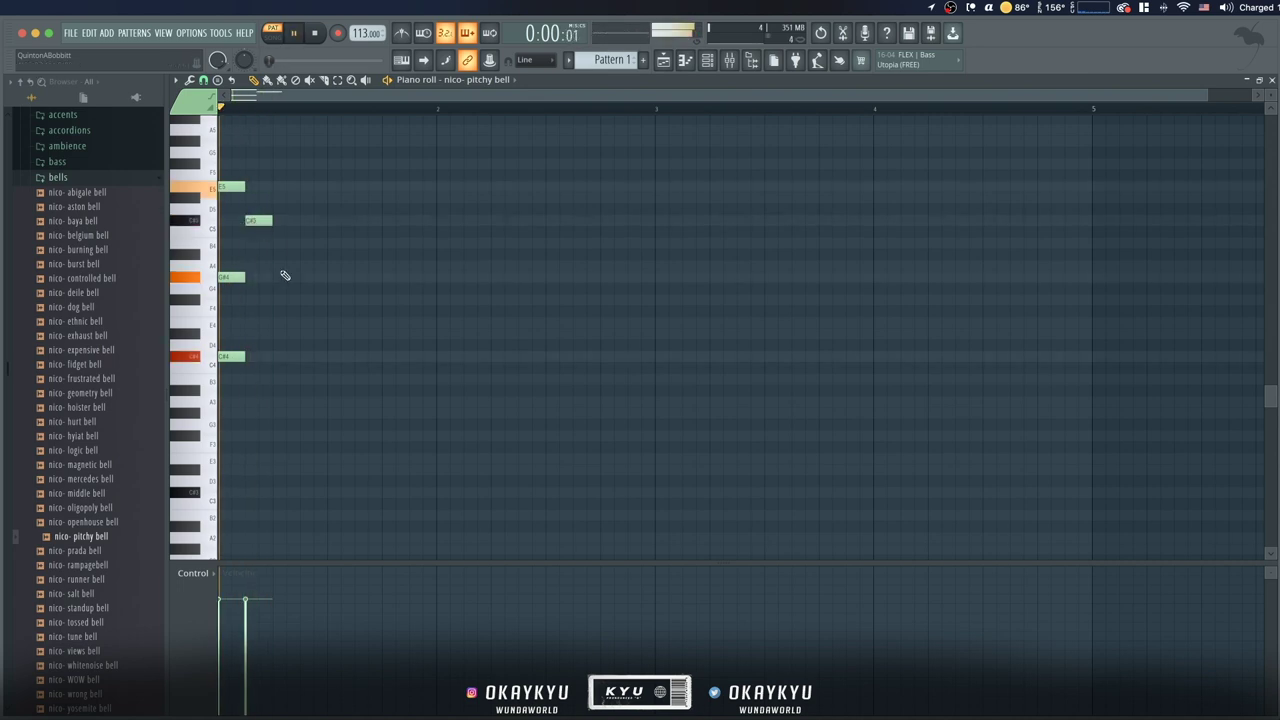
Try a G#4 note following the C#5, delete it and play back the pattern
click(309, 278)
right_click(312, 281)
key(space)
key(space)
key(space)
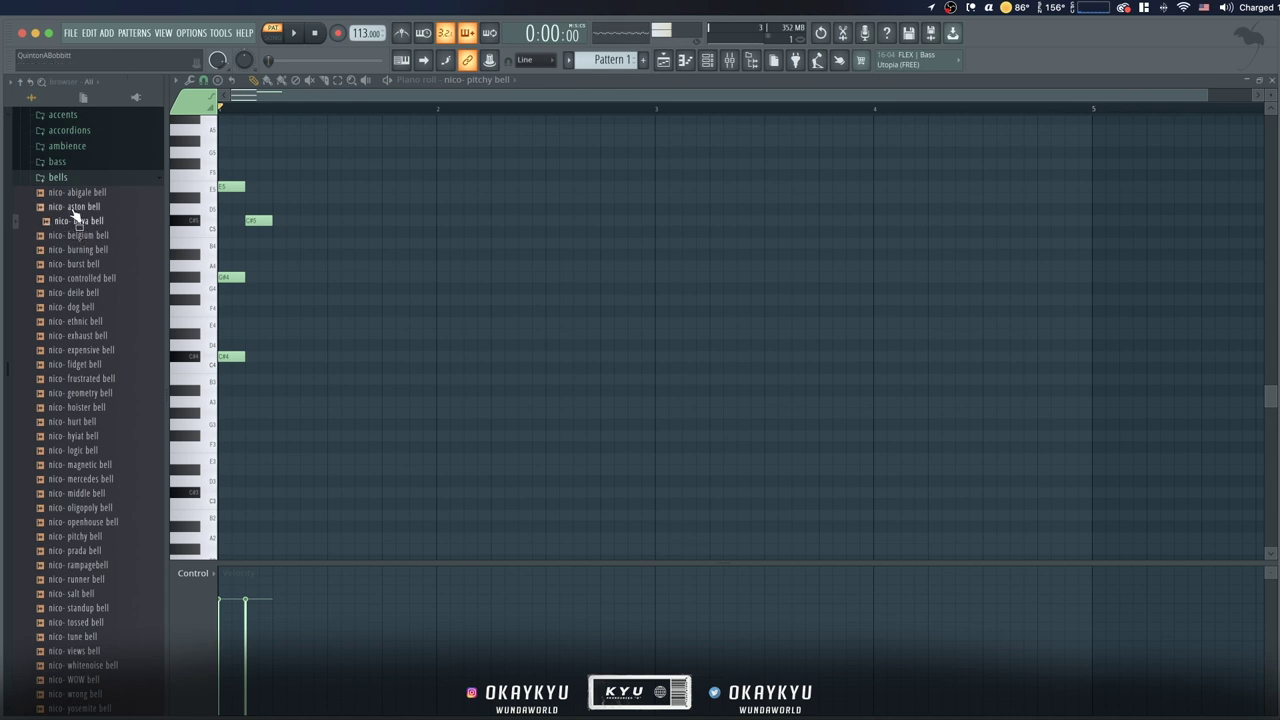
Replace the channel's sample with nico- aston bell and audition the notes with it
key(space)
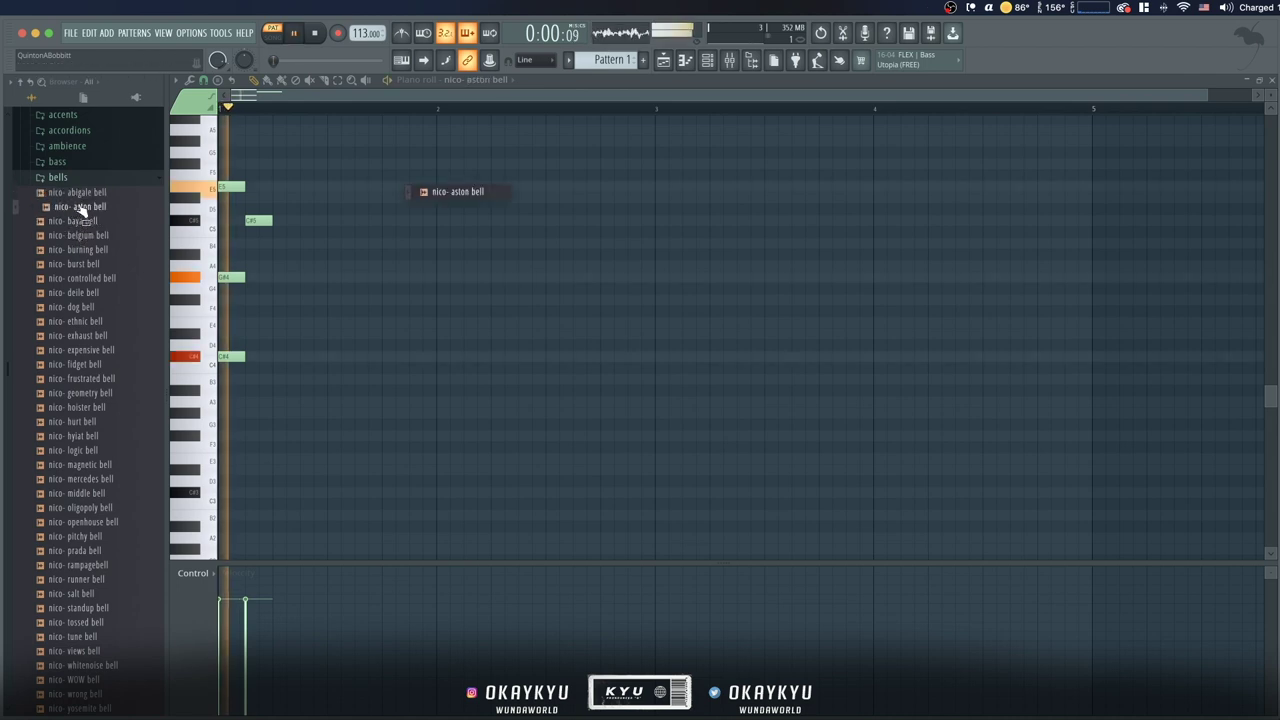
key(space)
key(space)
key(space)
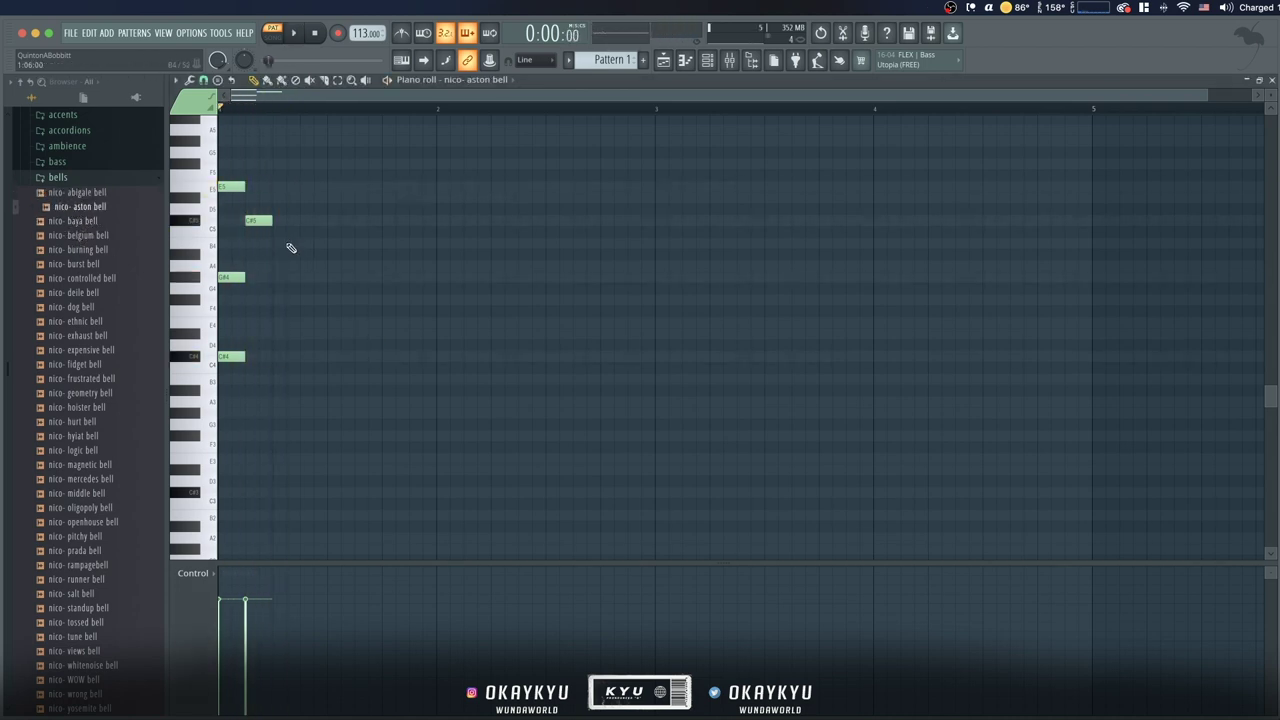
scroll(297, 170, up, 1)
key(space)
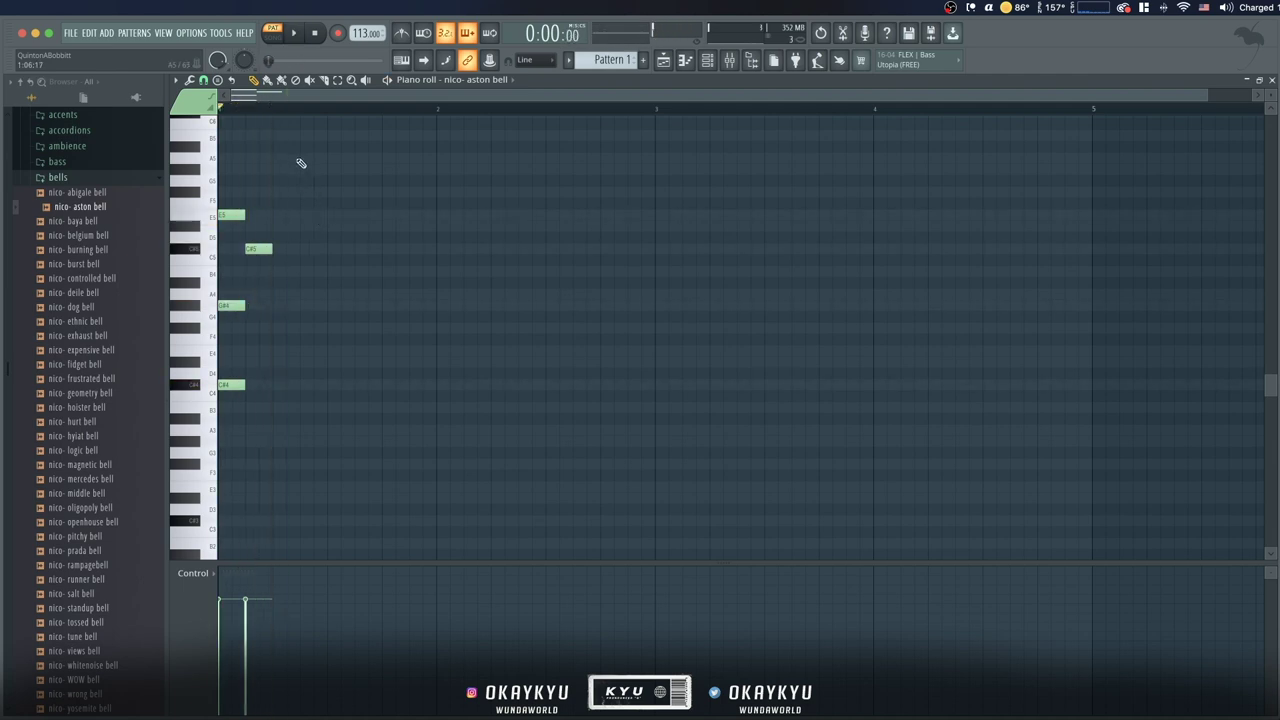
key(space)
key(space)
key(space)
Try an F#5 note in the second half of bar 1 and audition it against the opening notes
click(358, 191)
key(space)
key(space)
scroll(371, 208, up, 2)
right_click(306, 214)
right_click(324, 226)
key(space)
key(space)
key(space)
key(space)
Try moving the F#5 note closer to the C#5, with a C#6 stacked above it
drag(367, 245, 312, 246)
key(space)
click(302, 171)
key(space)
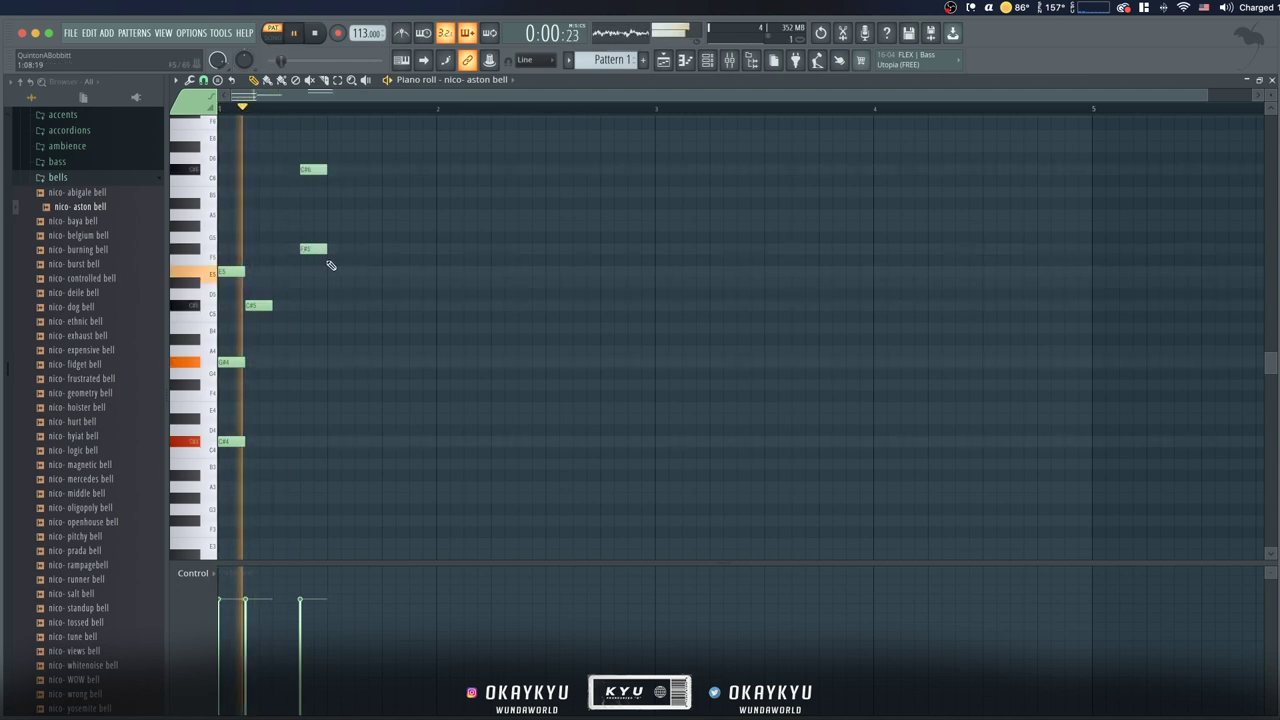
key(space)
key(space)
Try B5 in place of the C#6 above the F#5, audition it and delete it
right_click(309, 170)
click(304, 191)
key(space)
key(space)
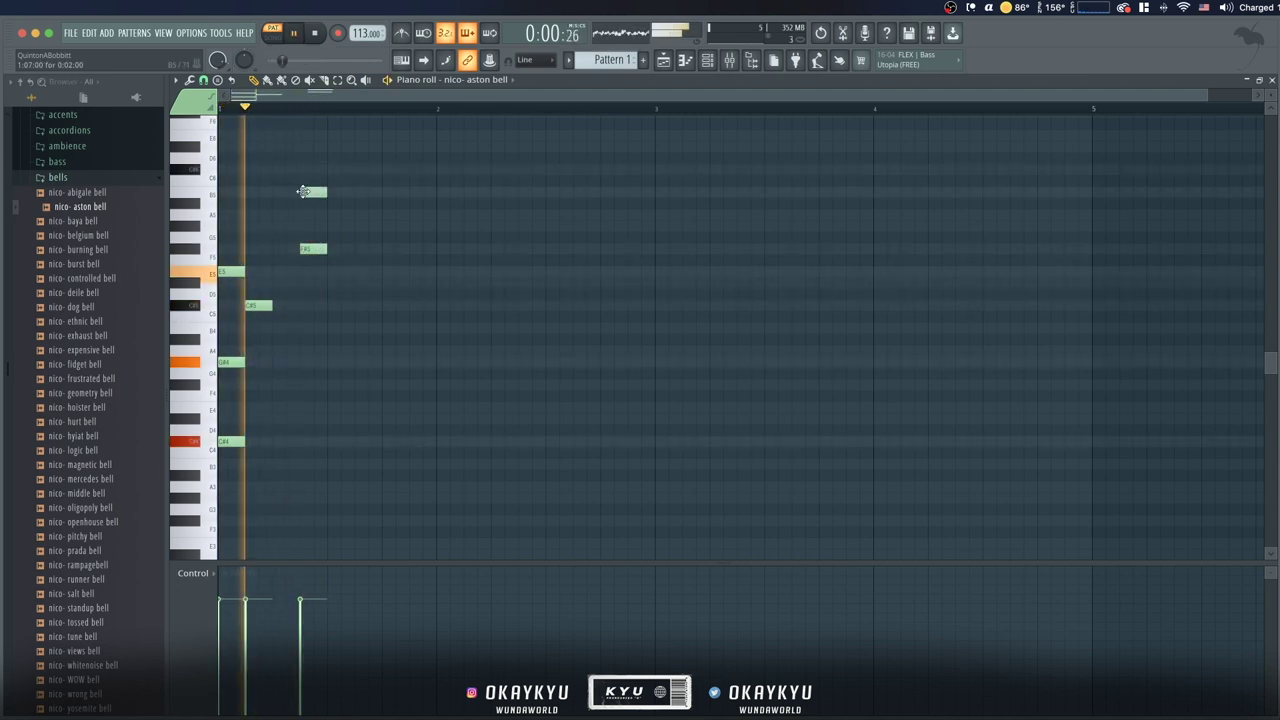
right_click(309, 190)
key(space)
key(space)
Try an A5 above the F#5, audition it and delete both notes
click(307, 216)
key(space)
right_click(314, 248)
right_click(309, 215)
key(space)
key(space)
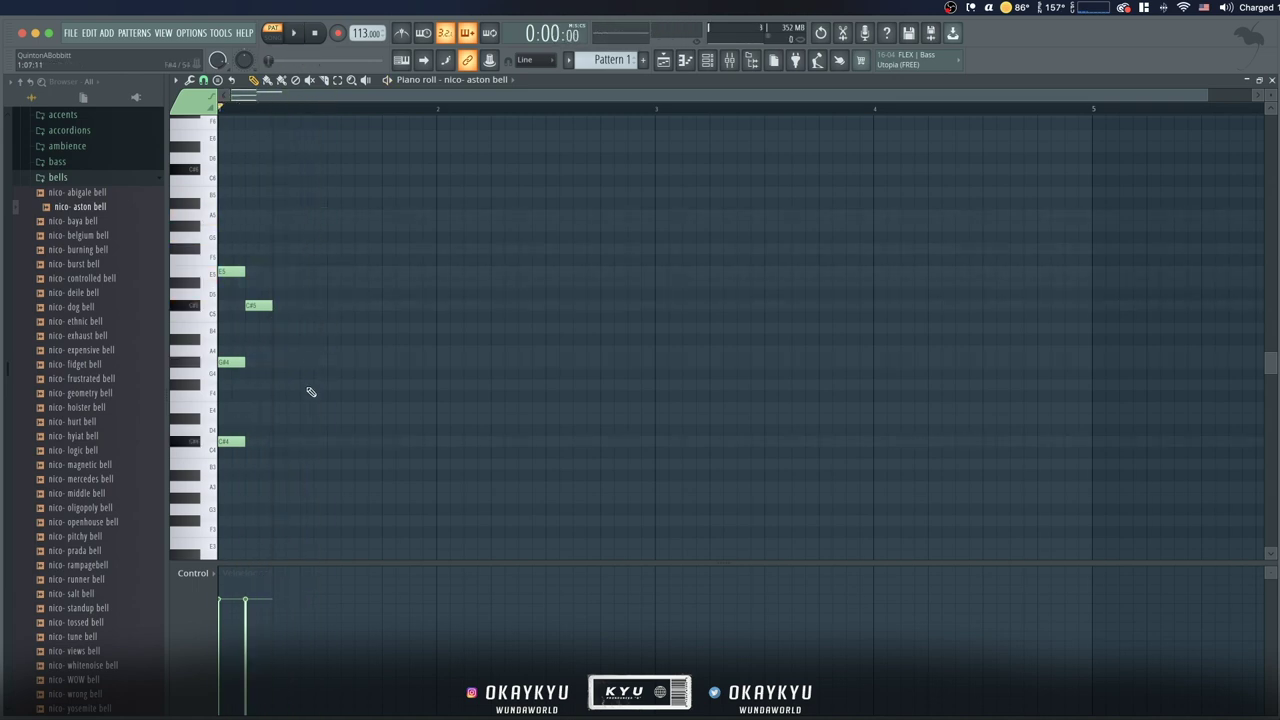
Play back the opening chord and the C#5 note several times
key(space)
key(space)
key(space)
key(space)
key(space)
Try B4 followed by A4 after the C#5, audition them and delete both
click(279, 330)
click(303, 350)
key(space)
key(space)
right_click(285, 331)
key(space)
key(space)
right_click(312, 350)
key(space)
key(space)
Add a G#4 followed by an A4 after the C#5 and play back the melody
click(283, 361)
key(space)
key(space)
key(space)
key(space)
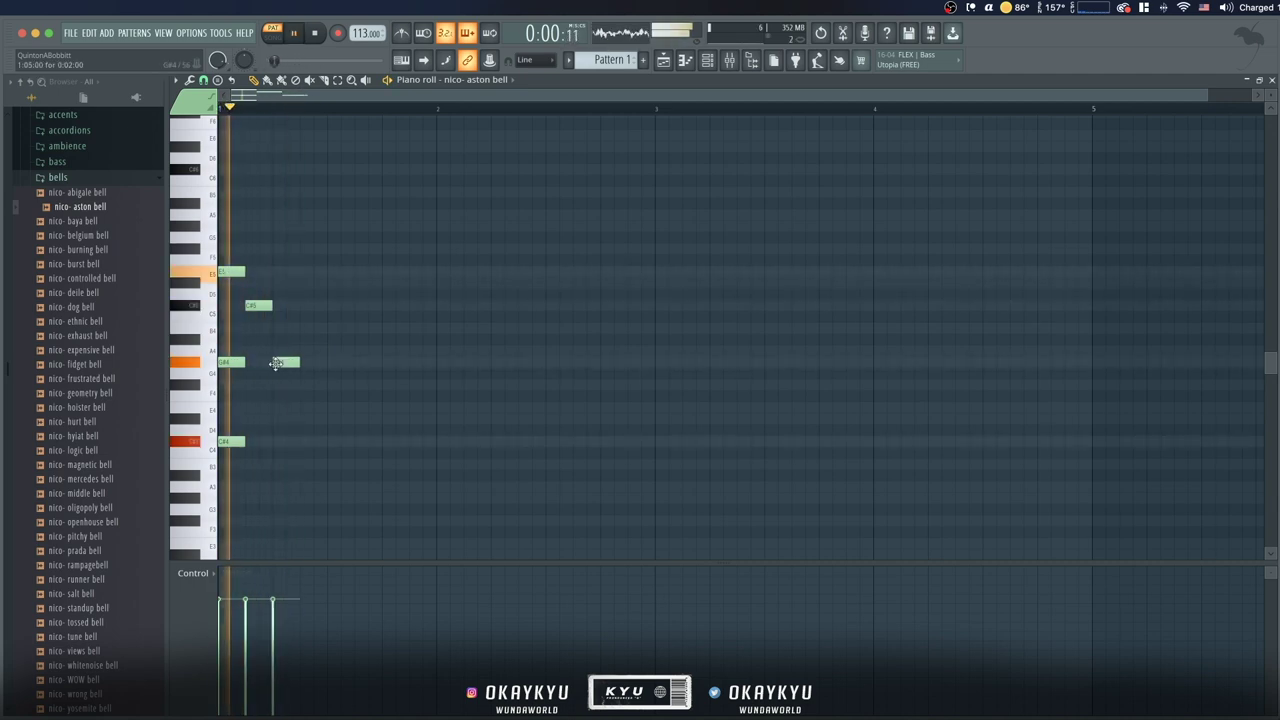
click(302, 351)
key(space)
key(space)
key(space)
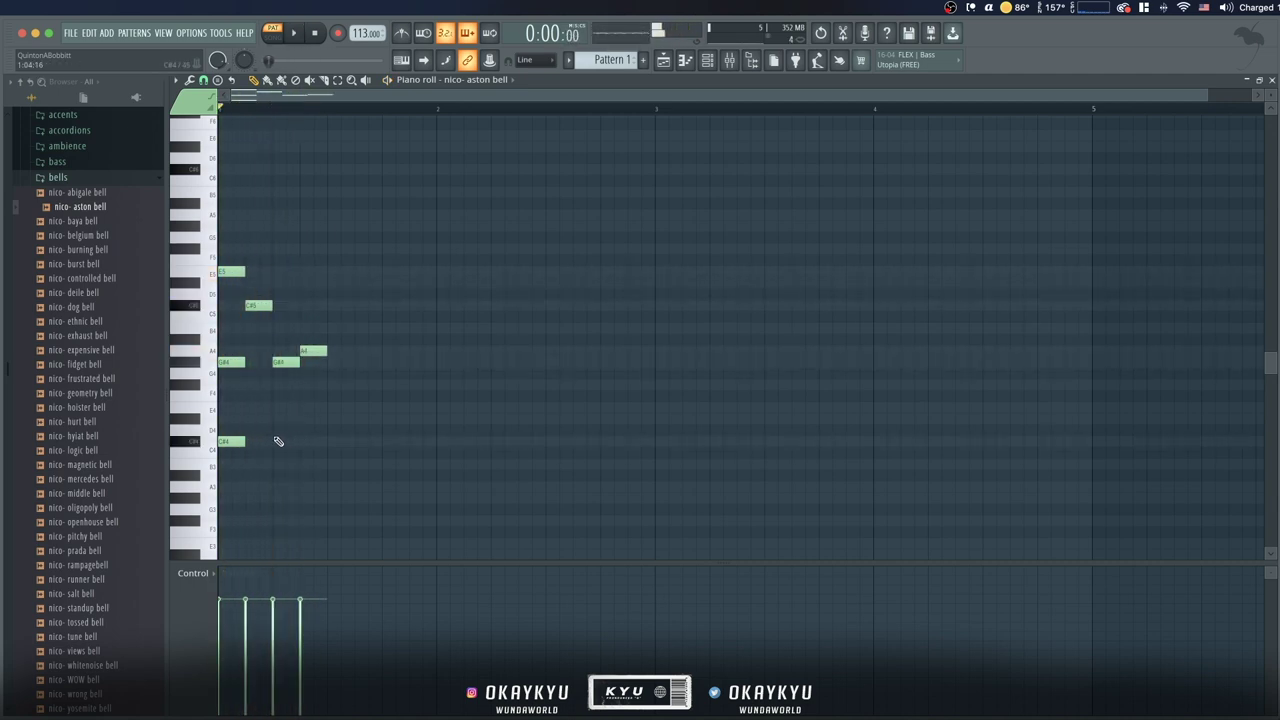
Place a second chord of G#3, D#4 and B4 in the second half of bar 1 and play it back
drag(335, 270, 359, 270)
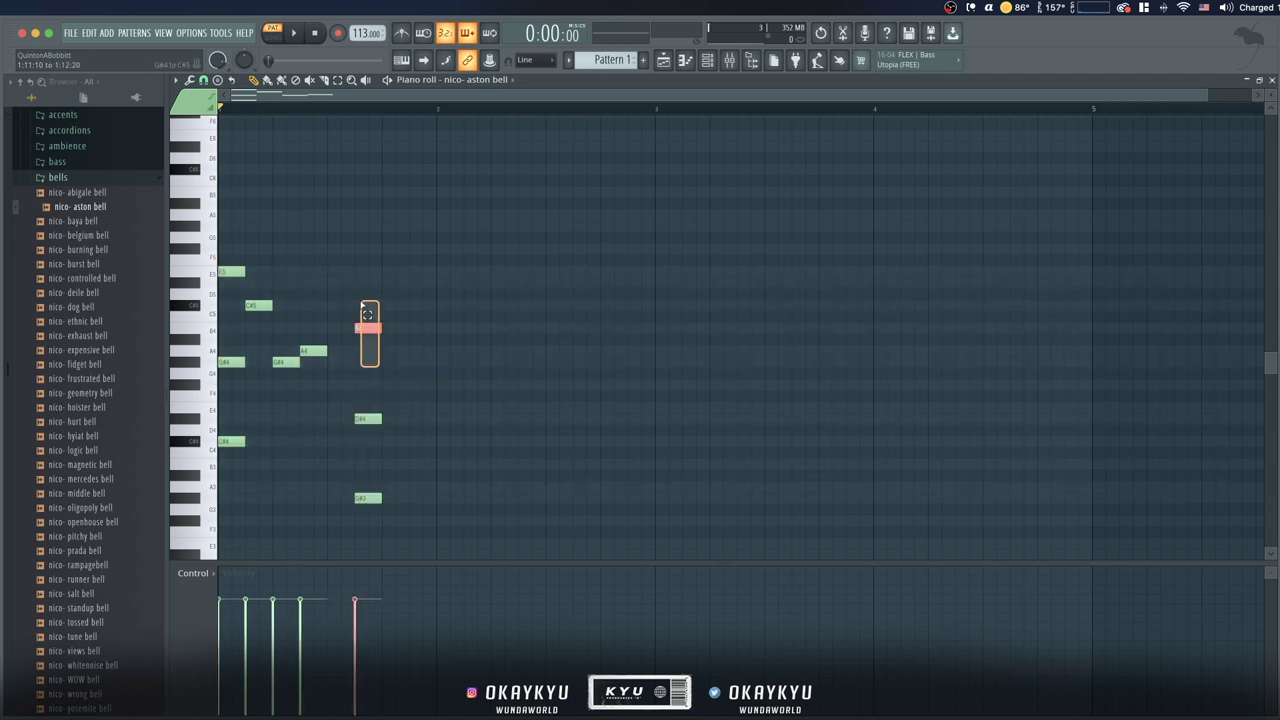
key(space)
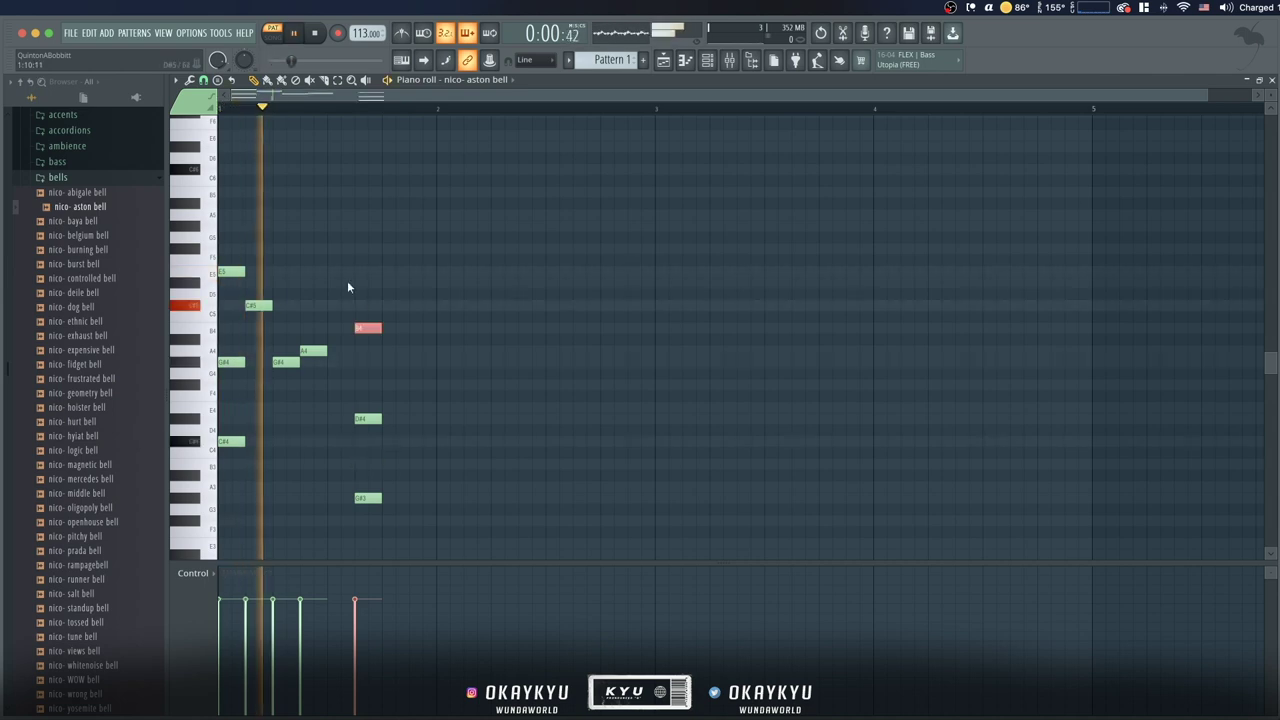
key(space)
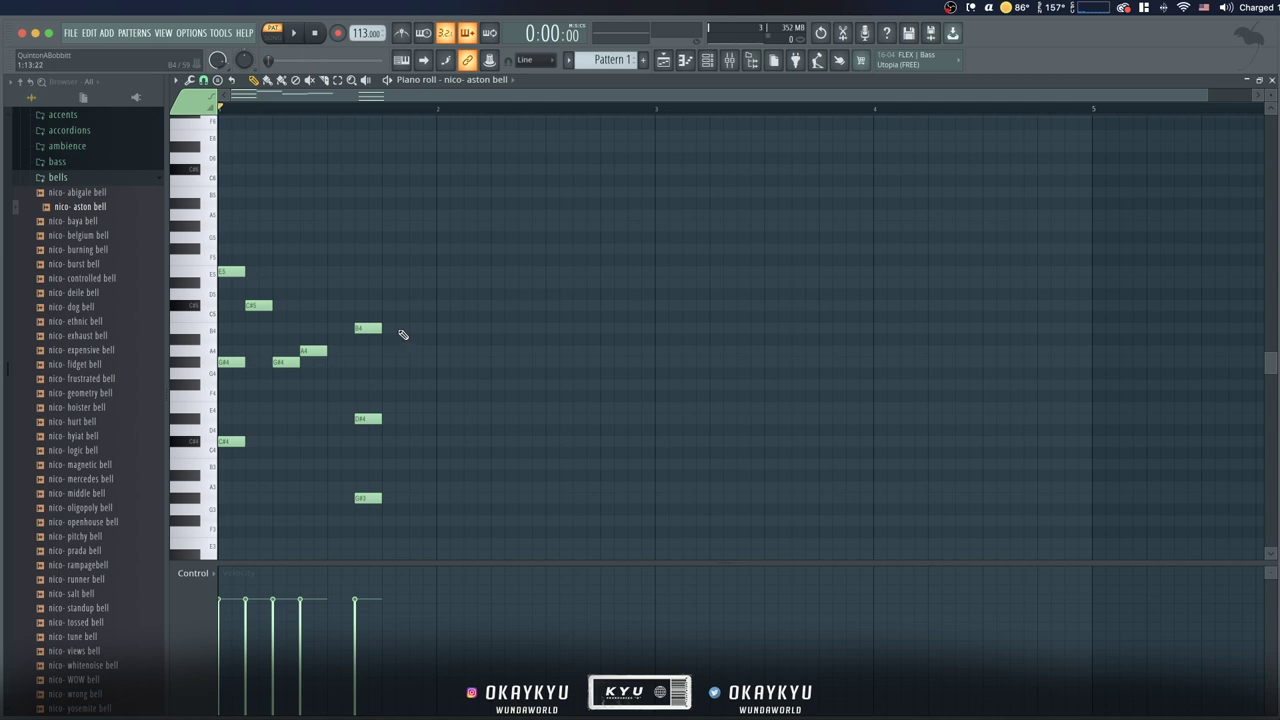
Add a C#5 as the last note of bar 1, trying out a B4 just before it
click(414, 310)
key(space)
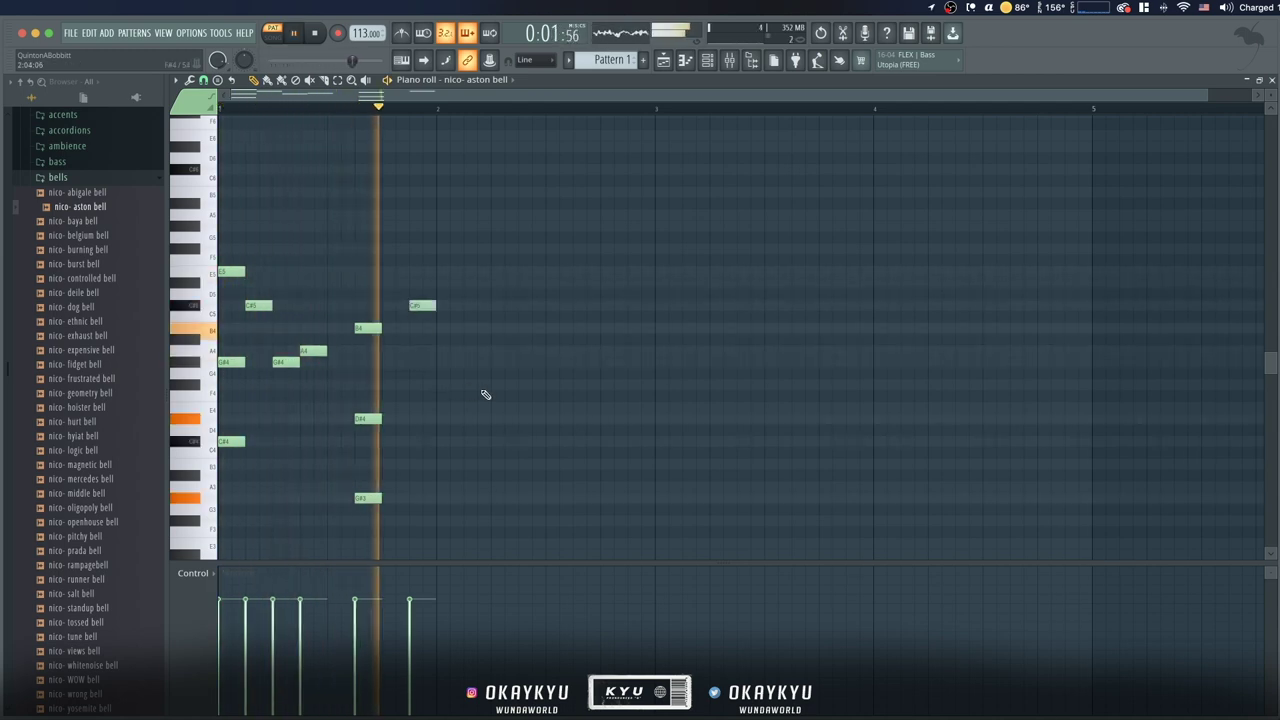
right_click(422, 305)
drag(383, 328, 408, 328)
click(412, 307)
right_click(399, 330)
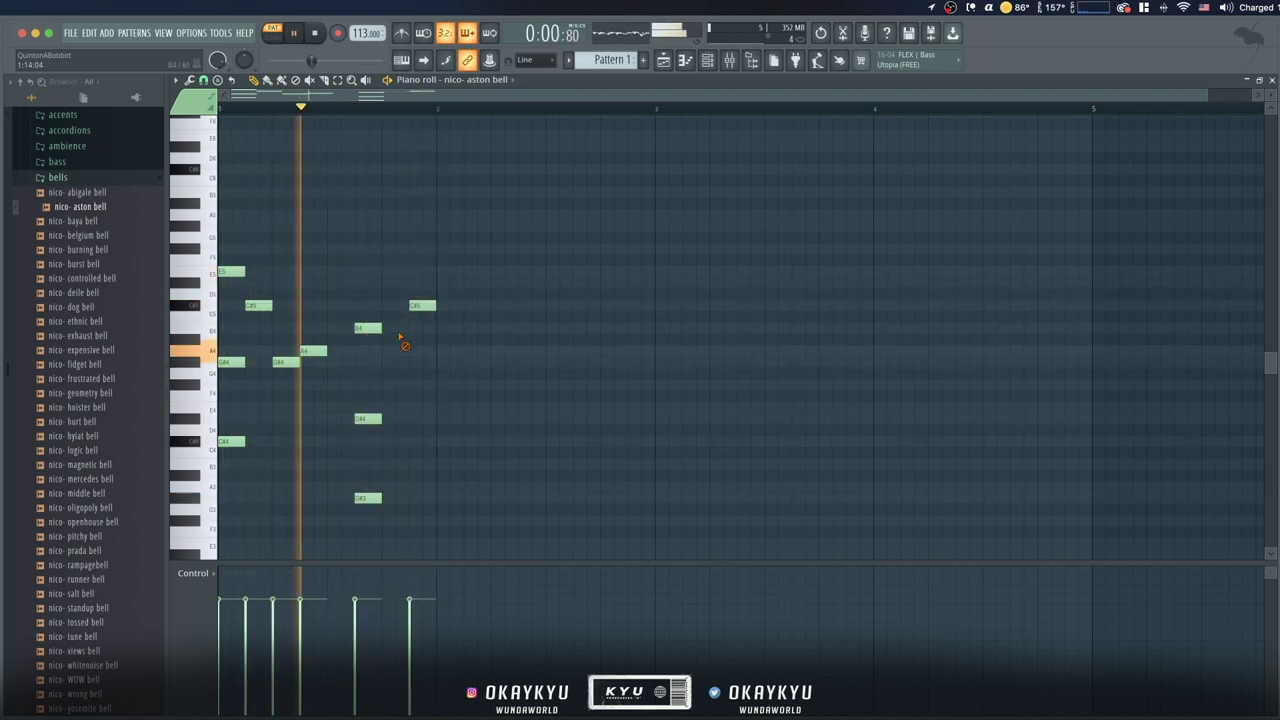
Add a C#5 right after the second chord and raise the last note of bar 1 to D#5
click(395, 305)
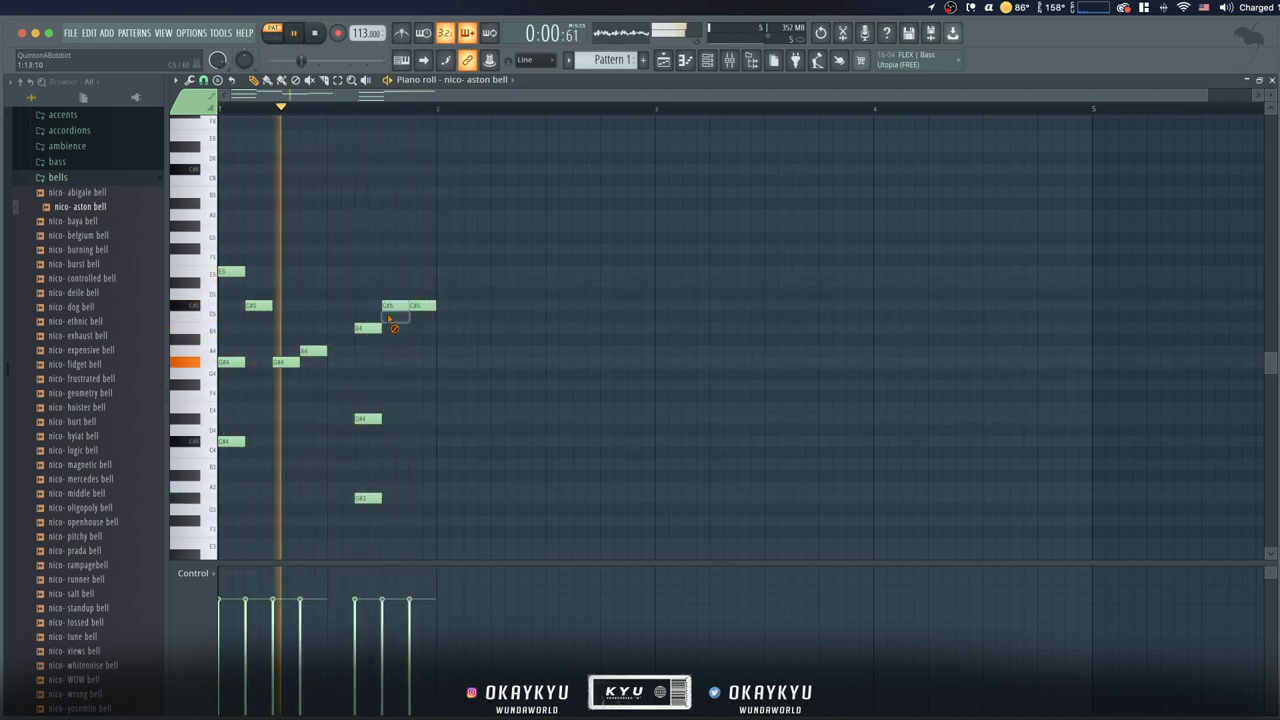
drag(410, 305, 411, 283)
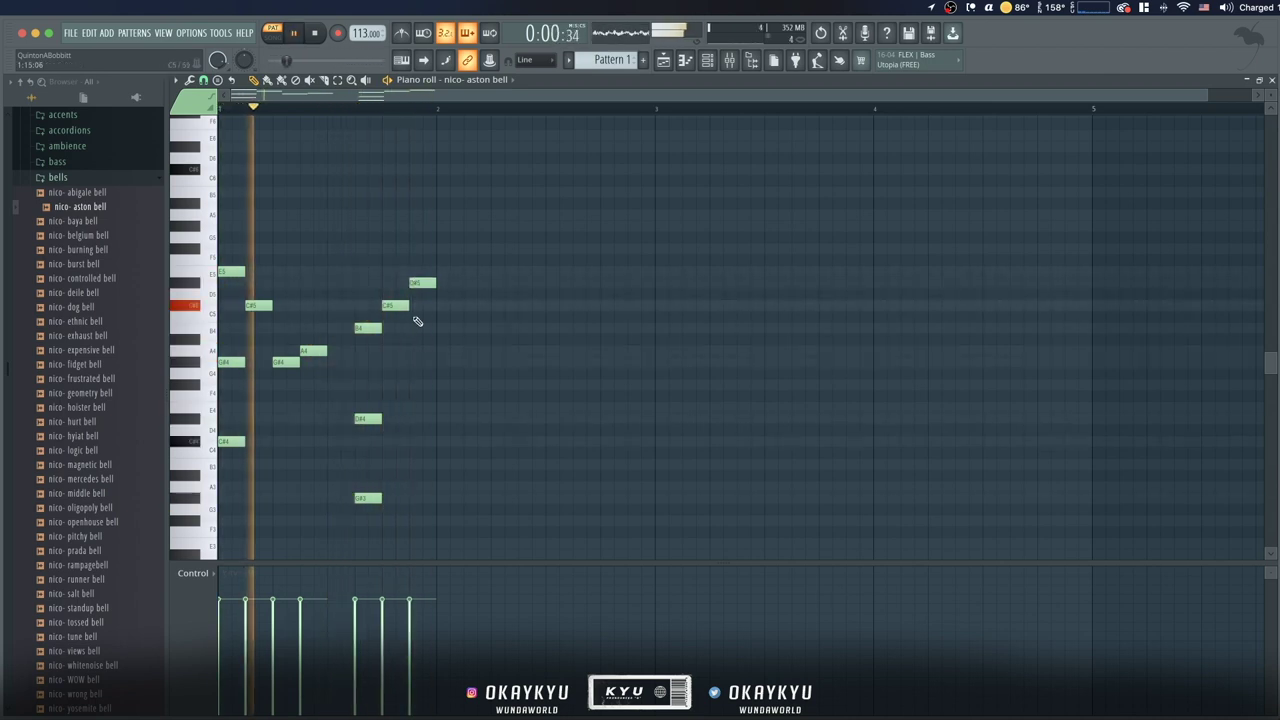
key(space)
Try a third chord of D#4, A4 and F#5 at the start of bar 2, audition it and delete it
drag(366, 515, 373, 474)
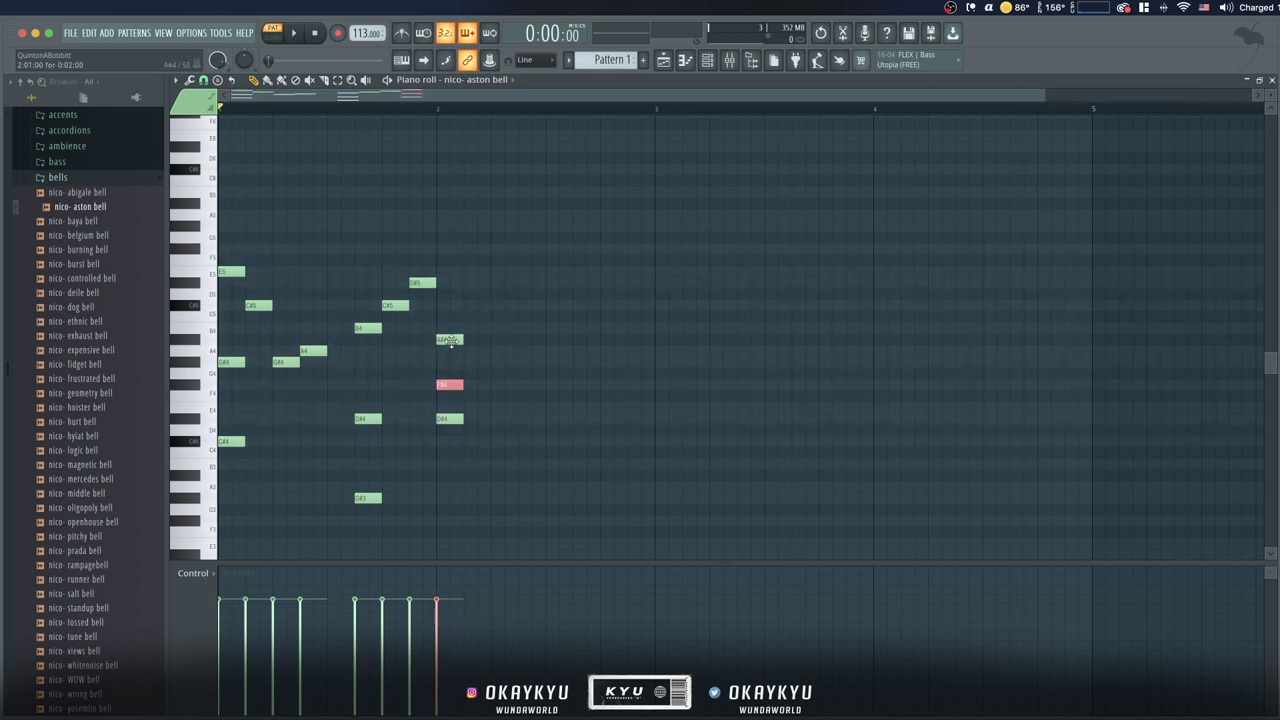
click(455, 385)
key(ctrl+Up)
key(space)
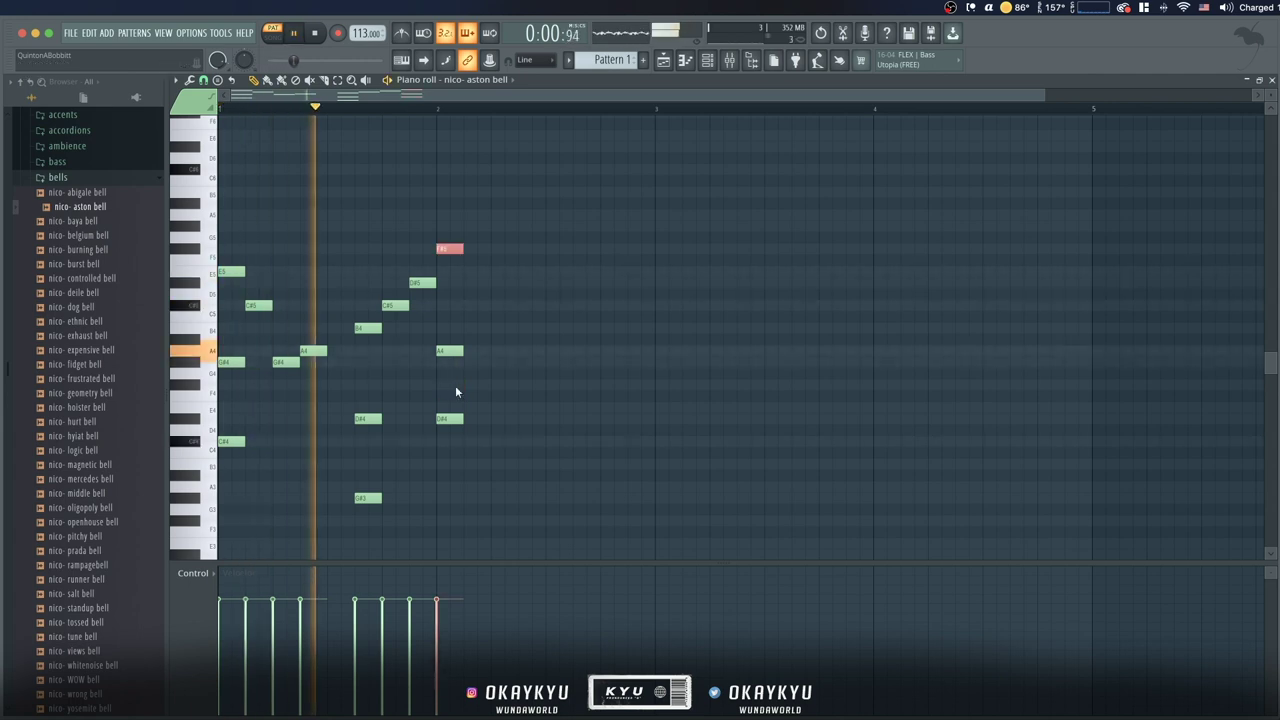
key(space)
right_click(449, 418)
right_click(449, 350)
right_click(447, 250)
Copy the opening chord to the start of bar 2, revoice it as B3, F#4 and D#5, and play it back
drag(242, 470, 228, 272)
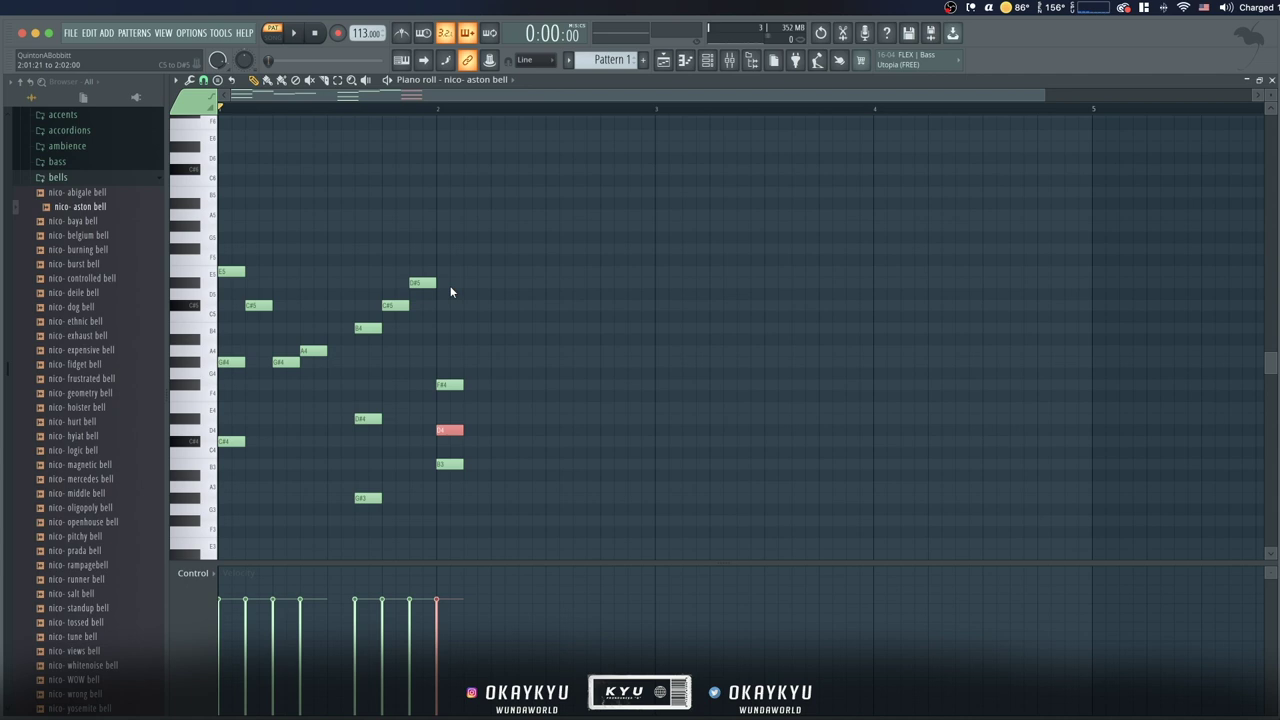
key(space)
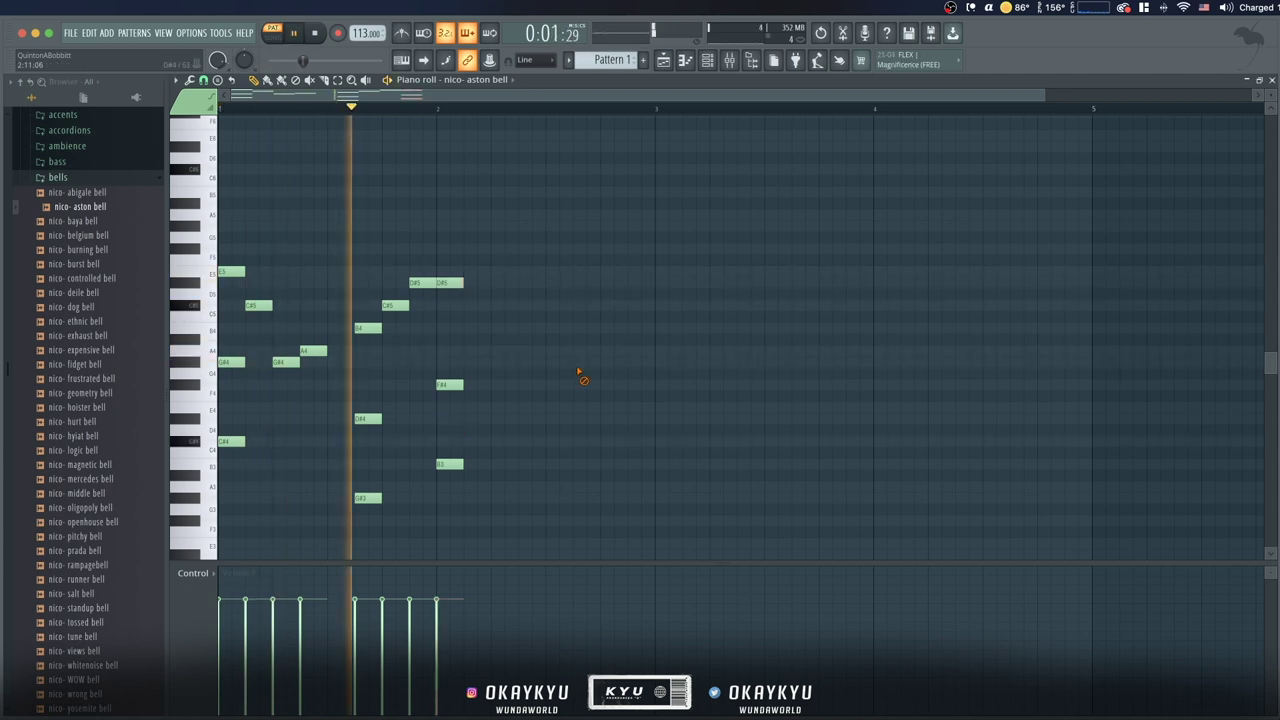
key(space)
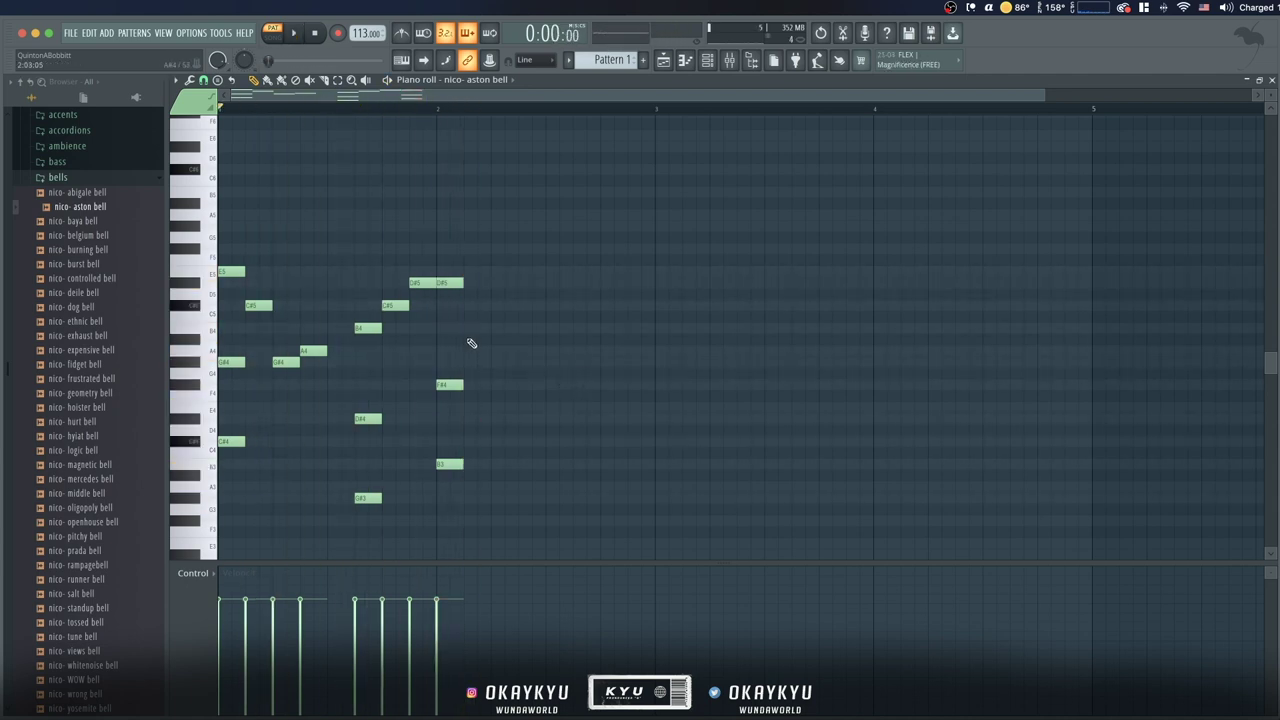
Add a C#5 after the bar 2 chord, try a B4 following it, delete the B4 and play back the melody
key(space)
click(471, 307)
click(486, 330)
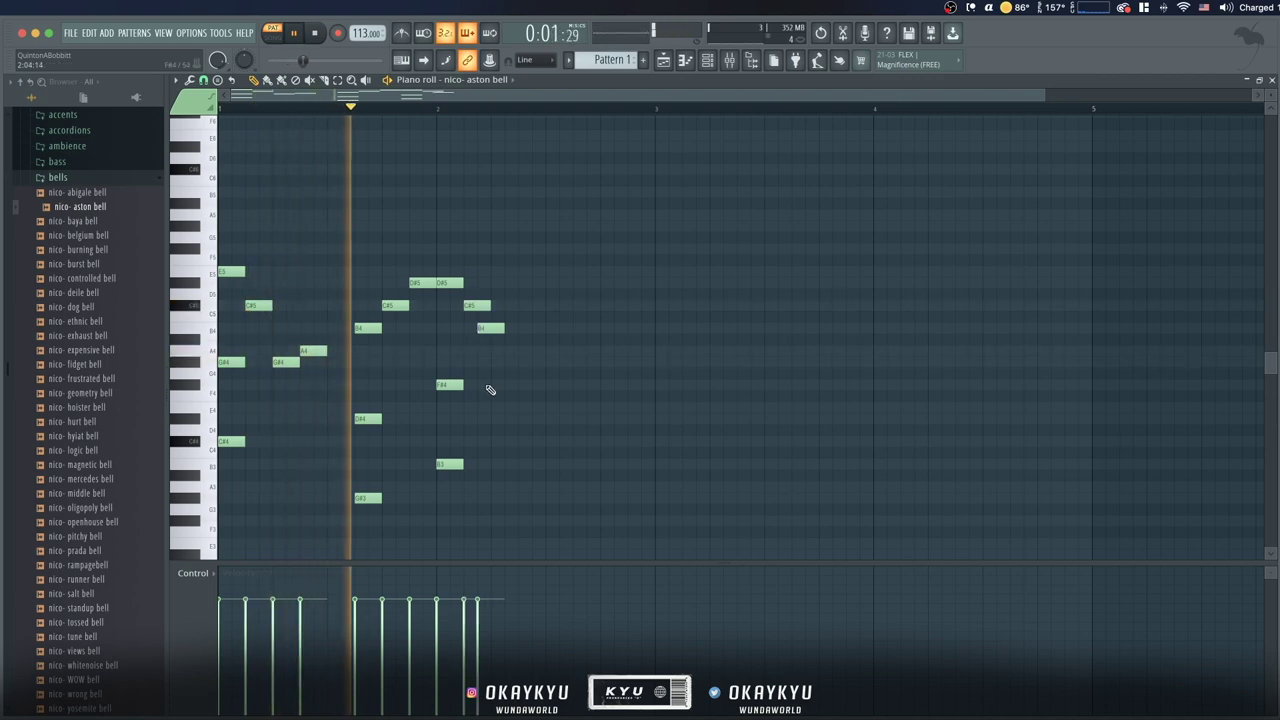
right_click(490, 329)
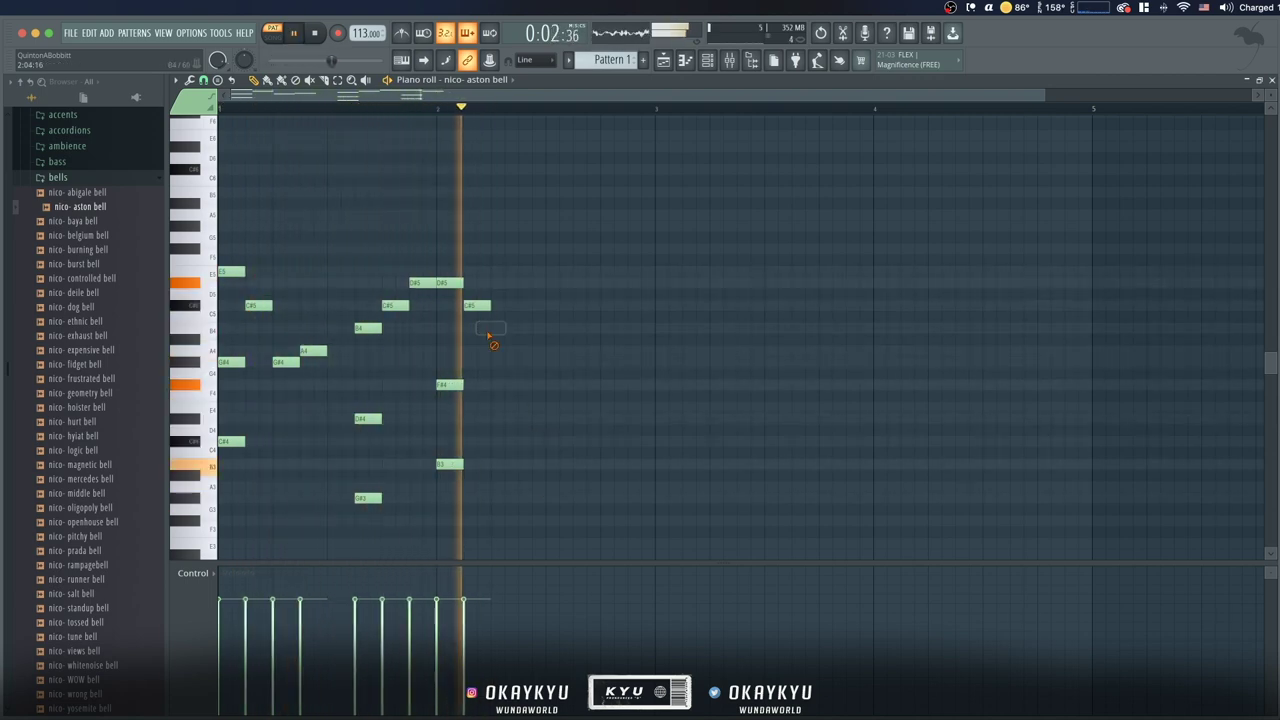
key(space)
key(space)
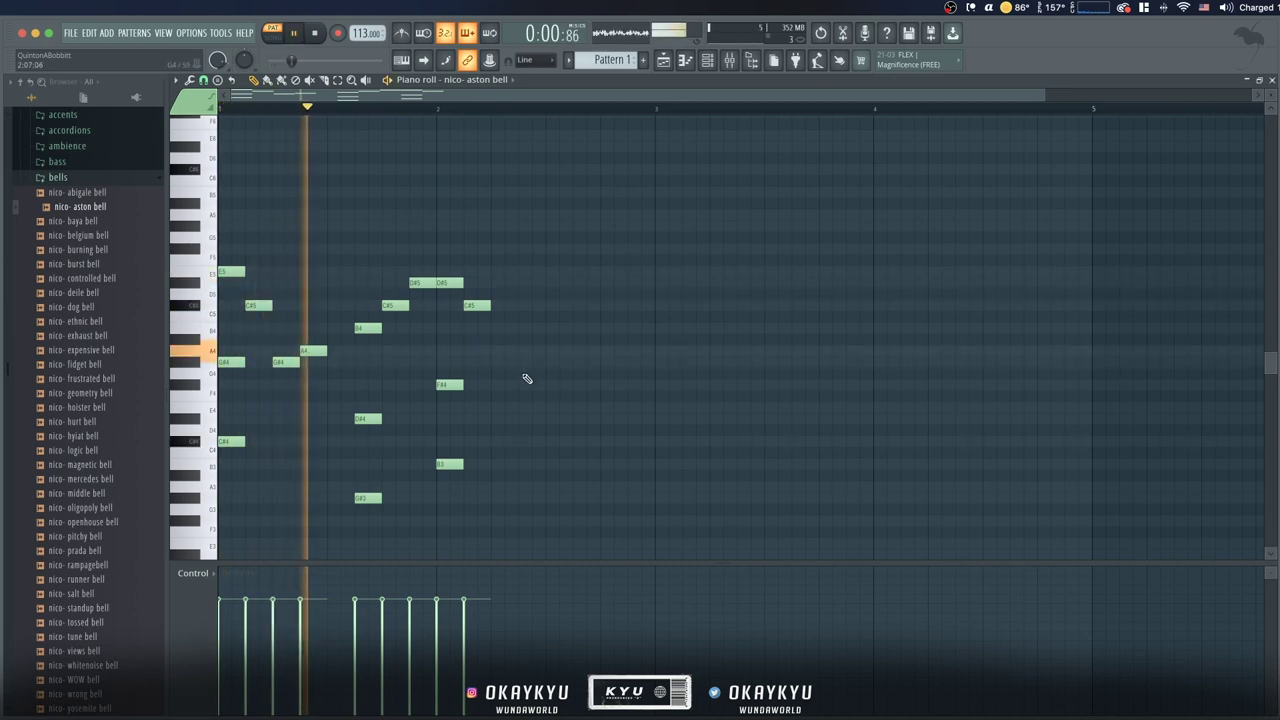
Add an F#5 followed by a D#5 after the C#5 in bar 2 and play back the melody
click(497, 249)
key(space)
key(space)
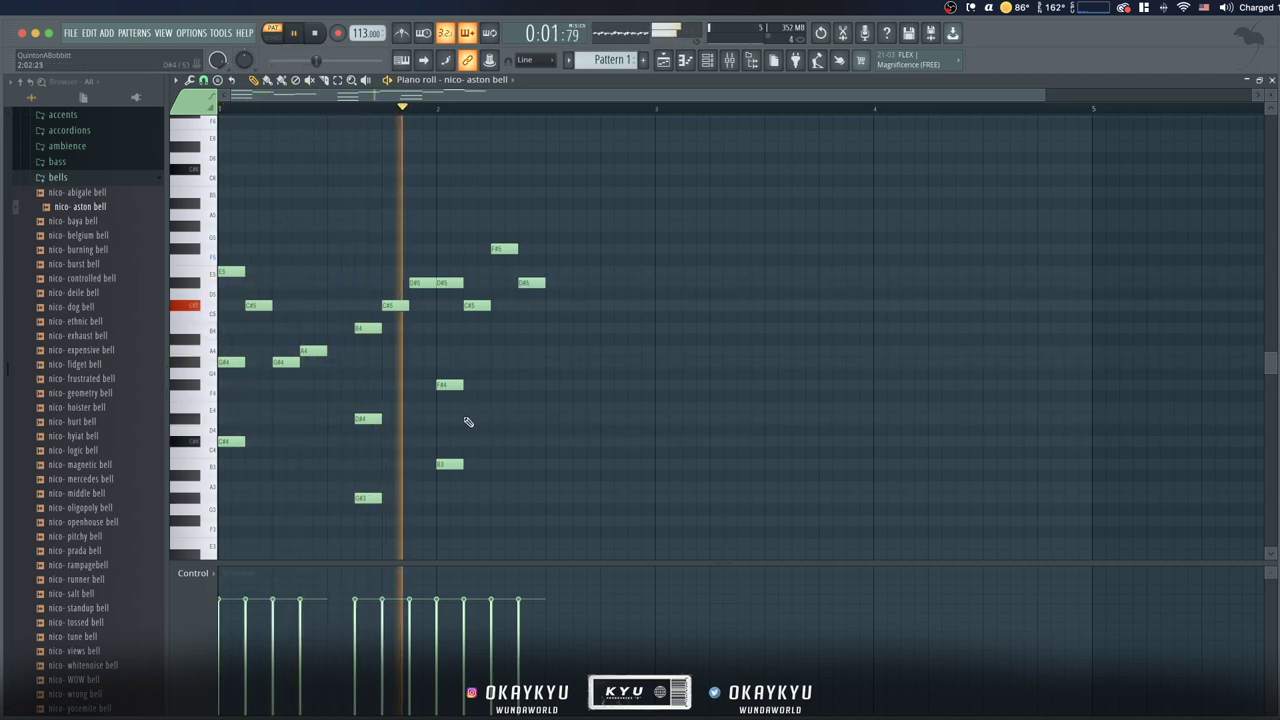
key(space)
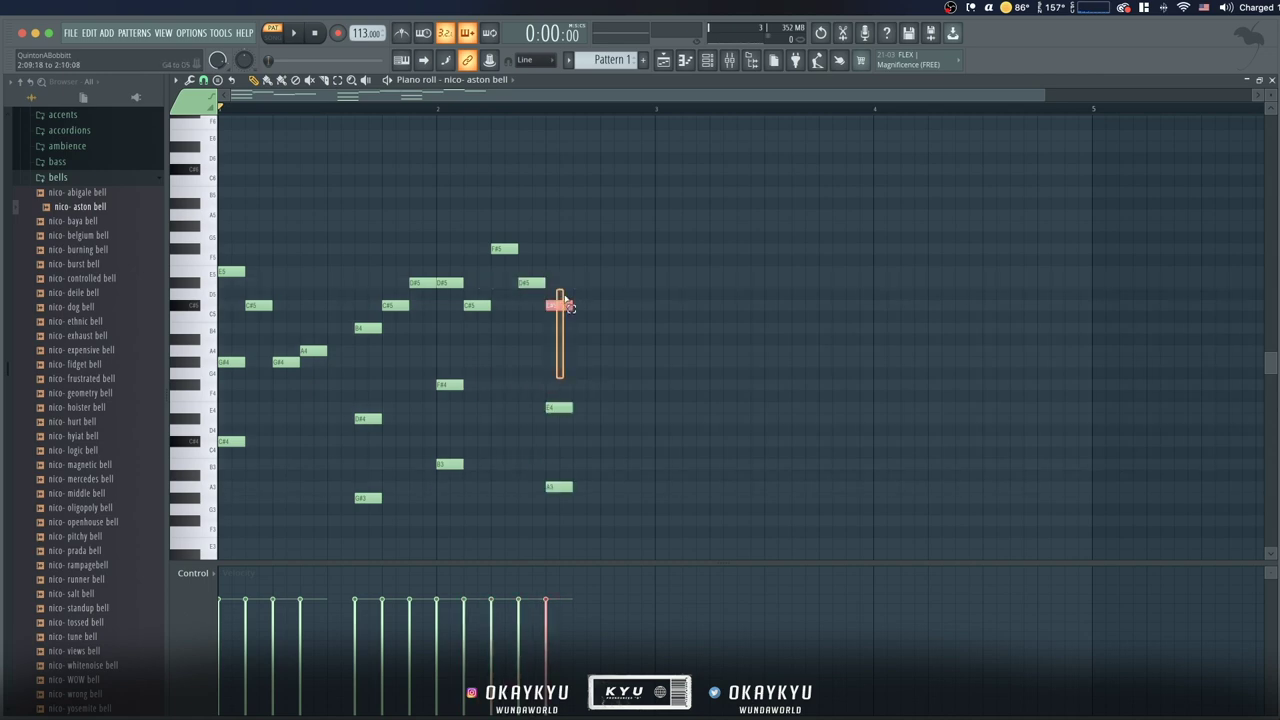
Try a chord of A3, F#4 and C#5 in the middle of bar 2 and play it back
key(space)
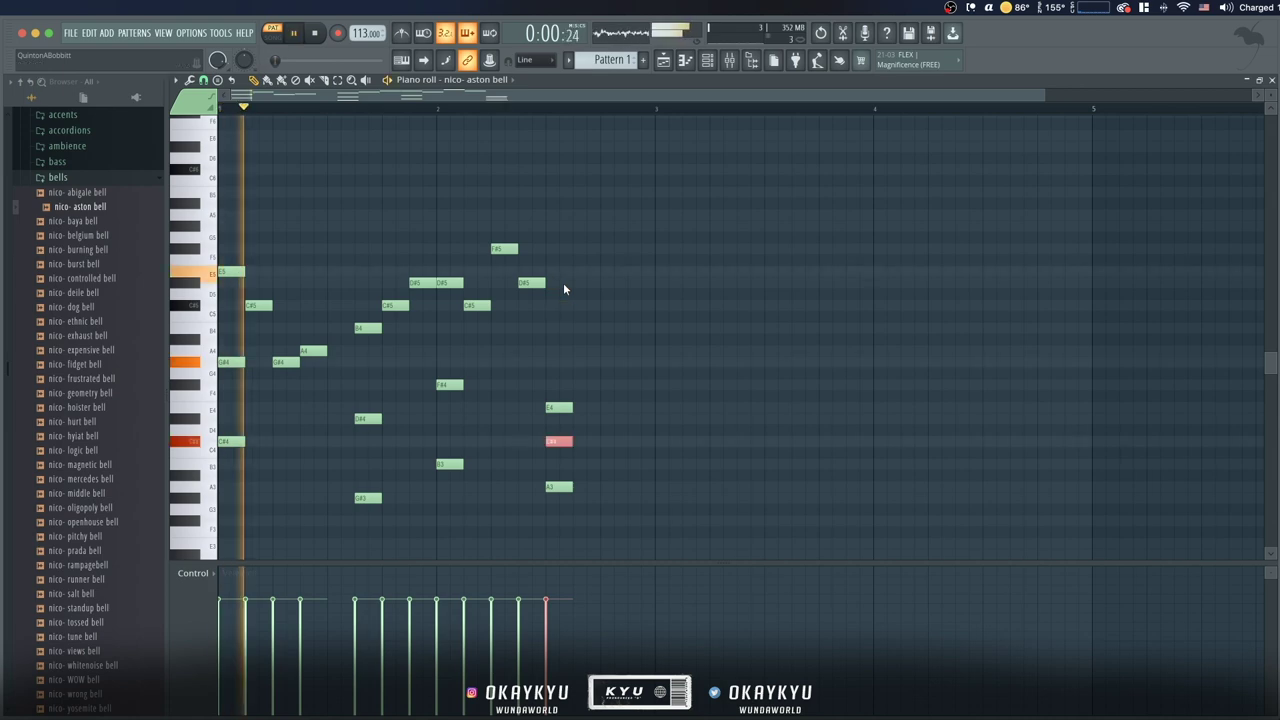
drag(561, 408, 568, 456)
key(ctrl+Up)
key(space)
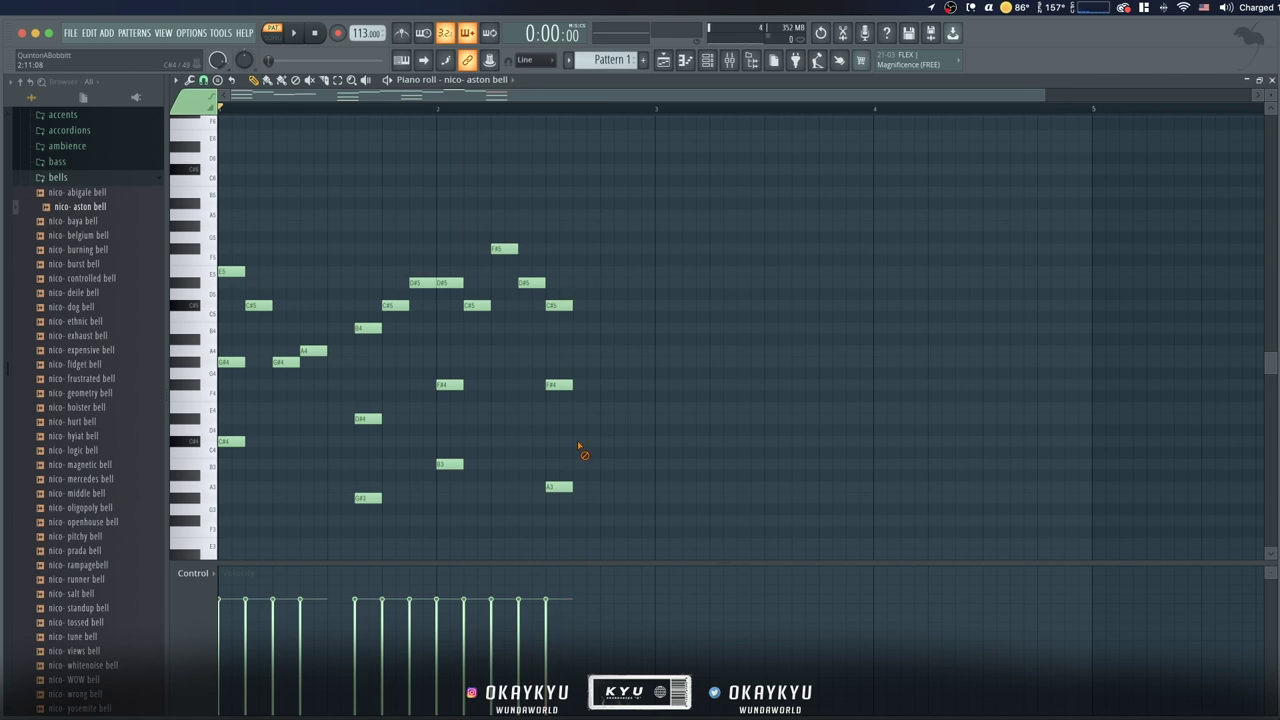
key(space)
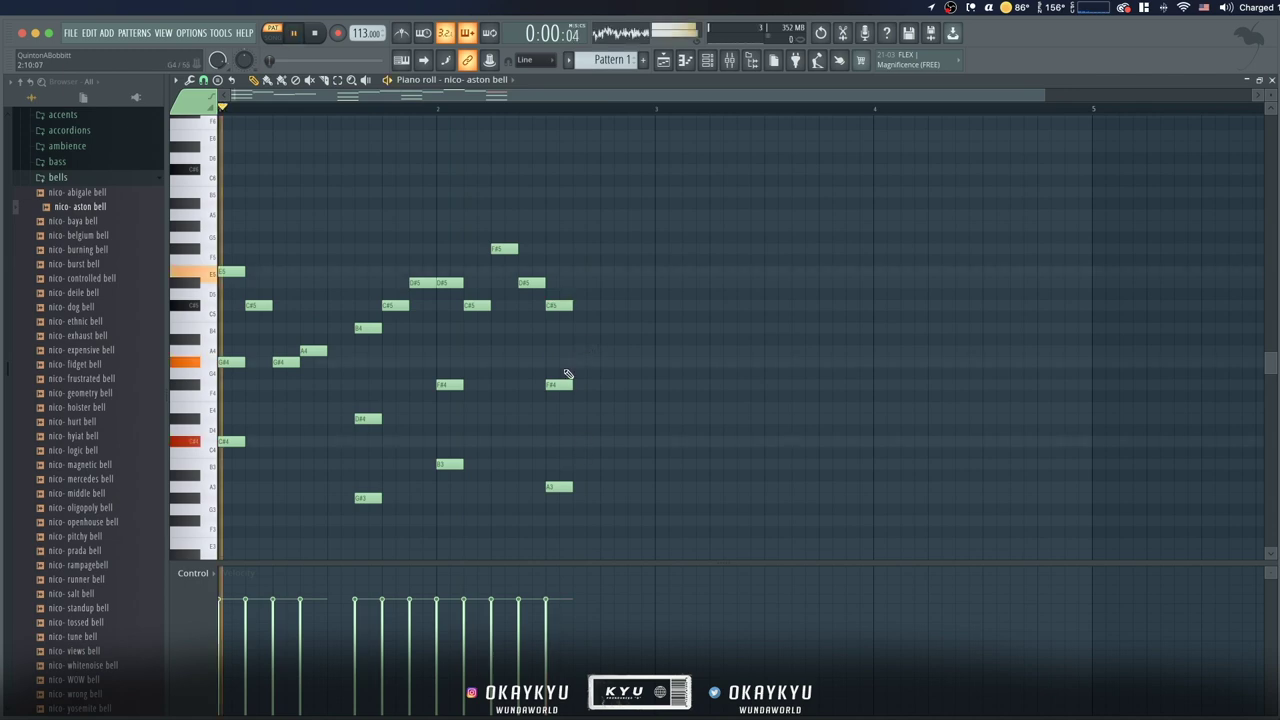
Try the trial chord's A3 an octave higher during playback and return it to A3
drag(557, 485, 542, 452)
key(space)
key(space)
right_click(560, 499)
key(ctrl+Up)
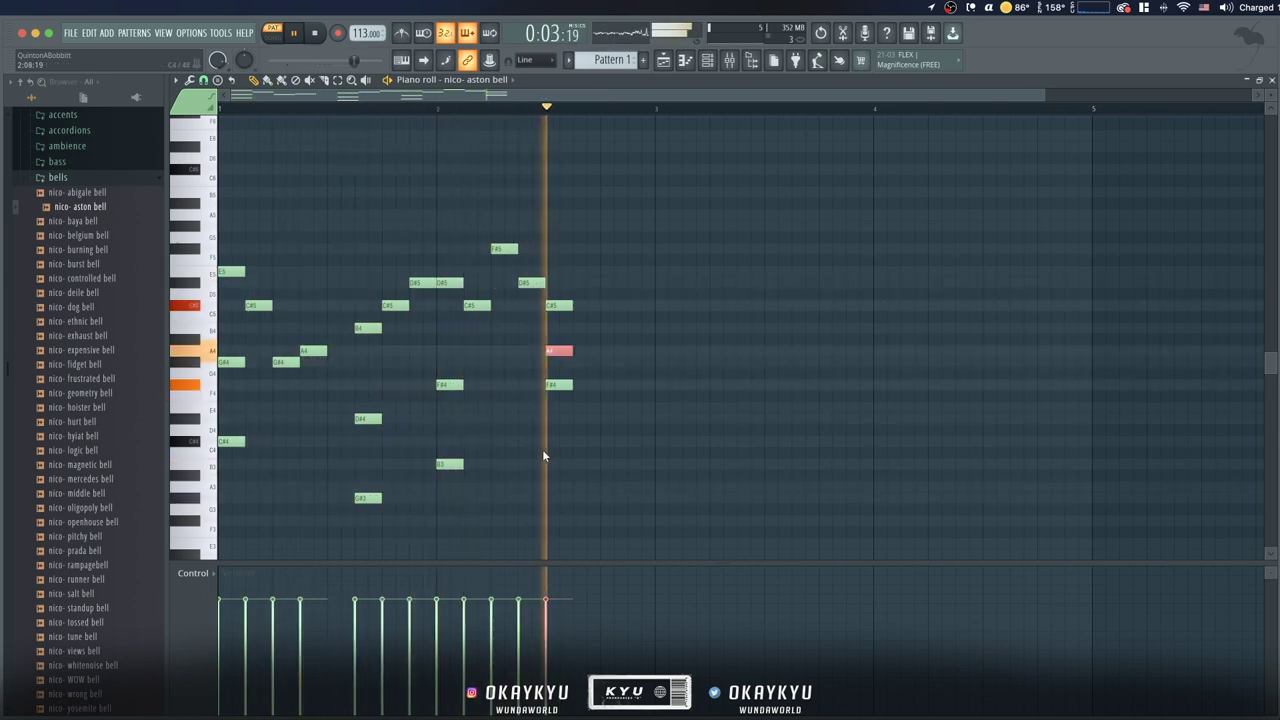
key(ctrl+Down)
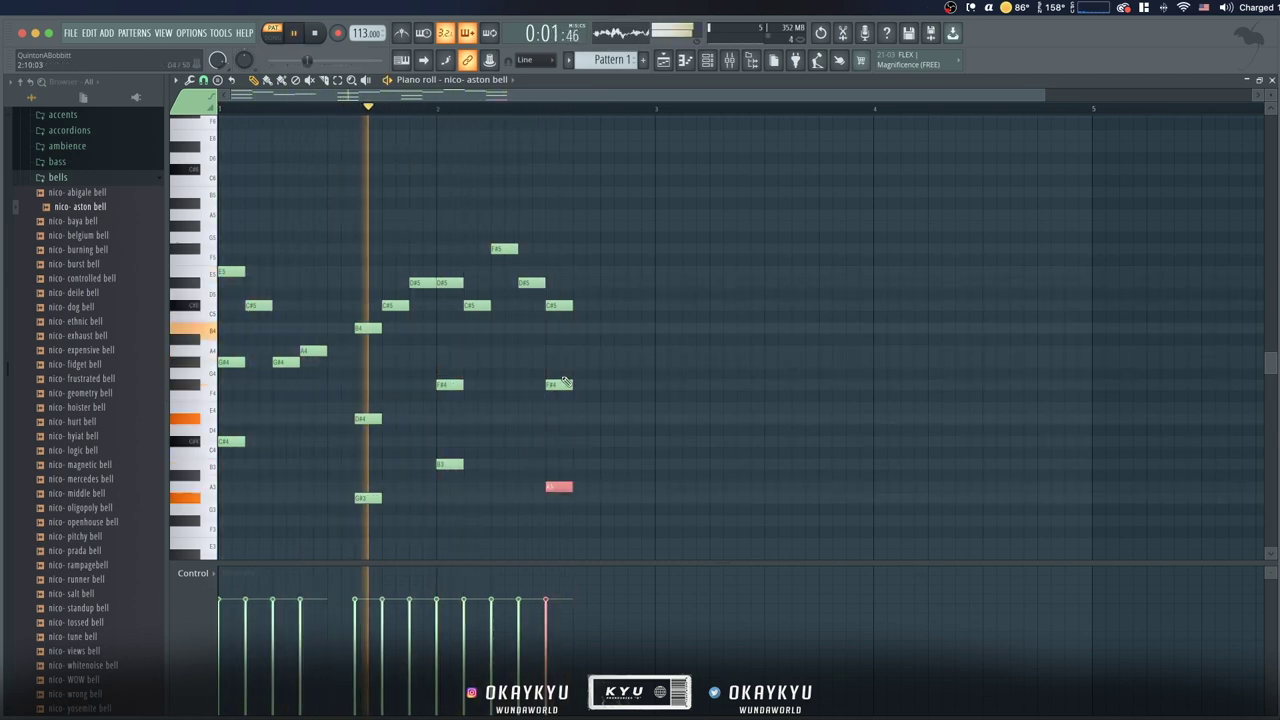
Try revoicing the trial chord as A3, F#4 and E5, play it back and delete the chord
drag(565, 383, 565, 360)
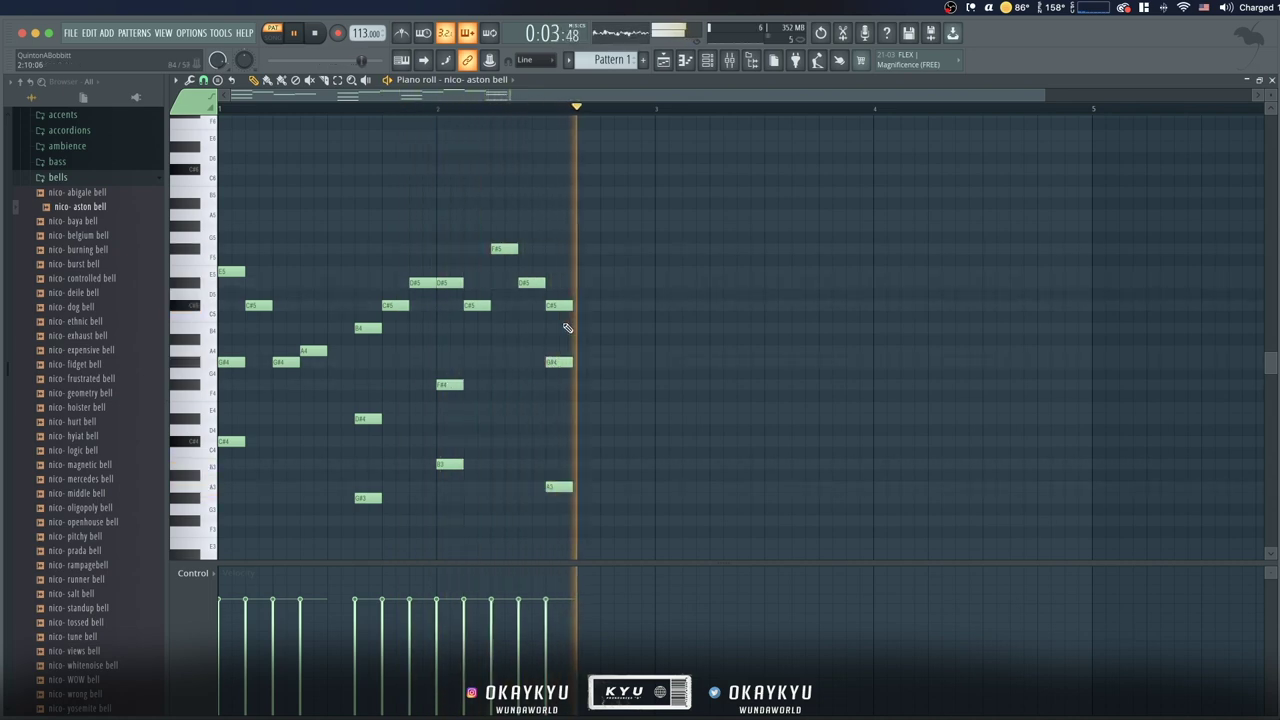
drag(558, 305, 558, 271)
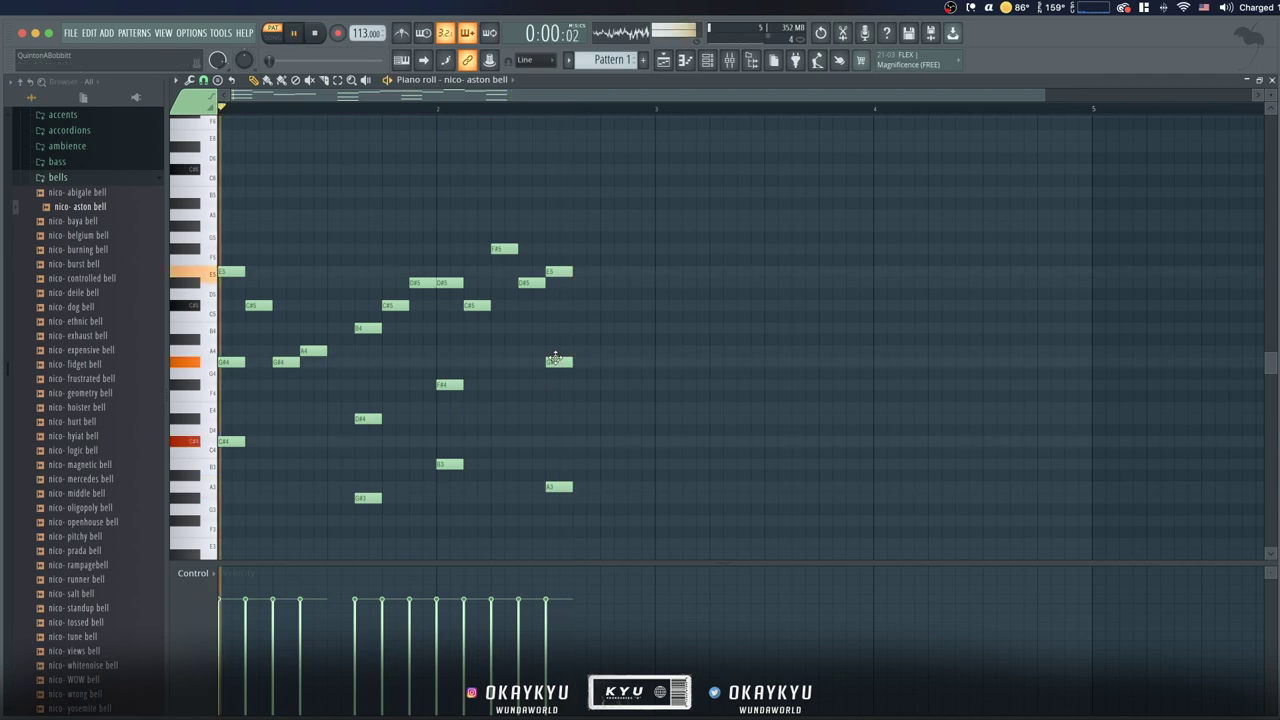
drag(557, 361, 558, 384)
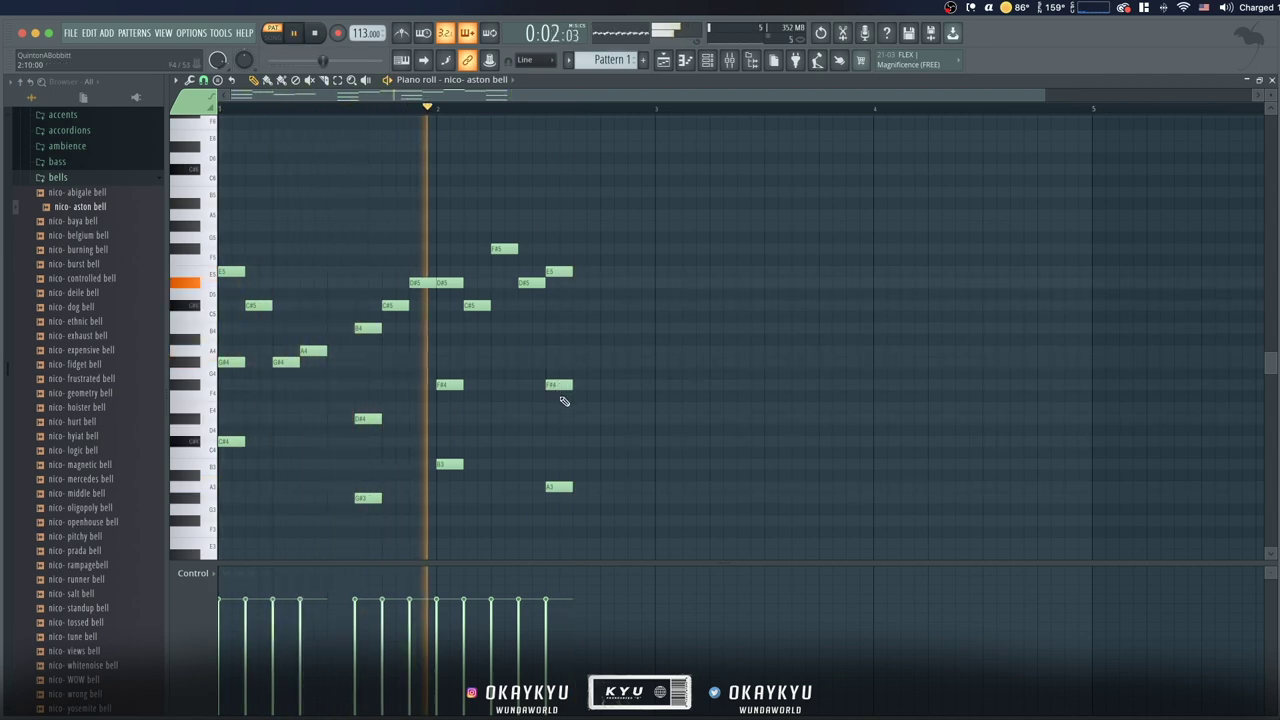
key(space)
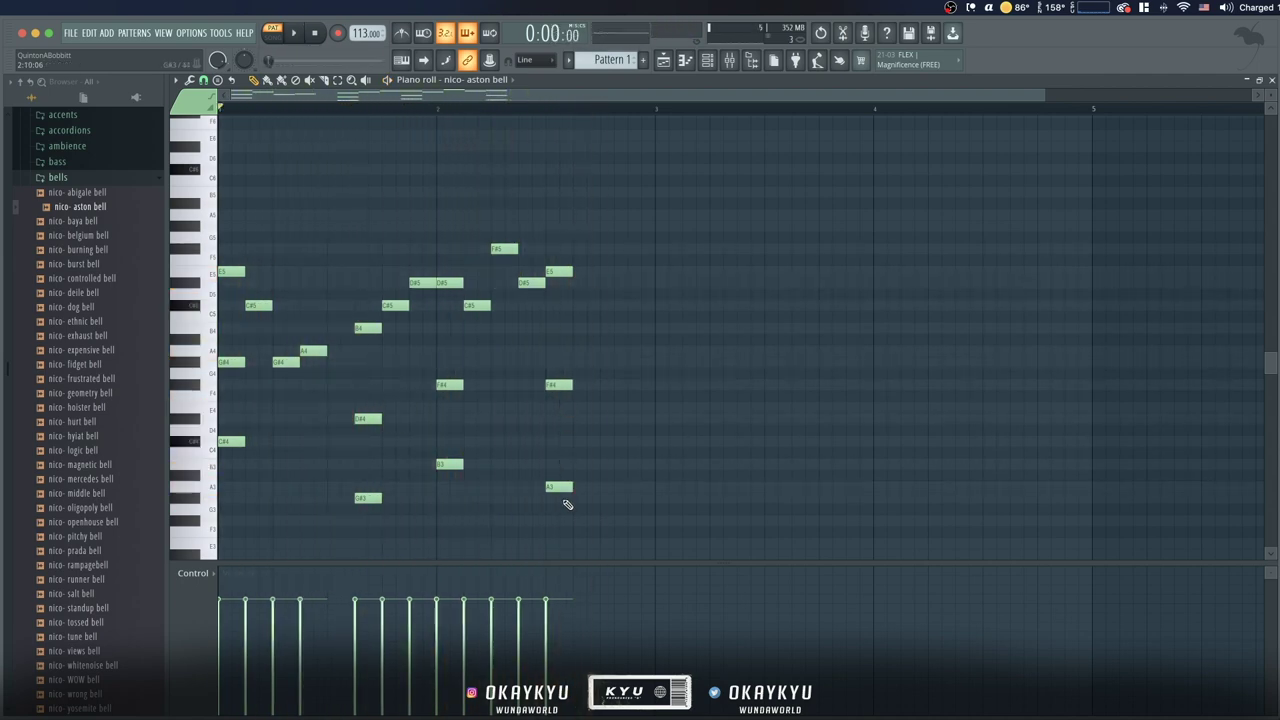
key(space)
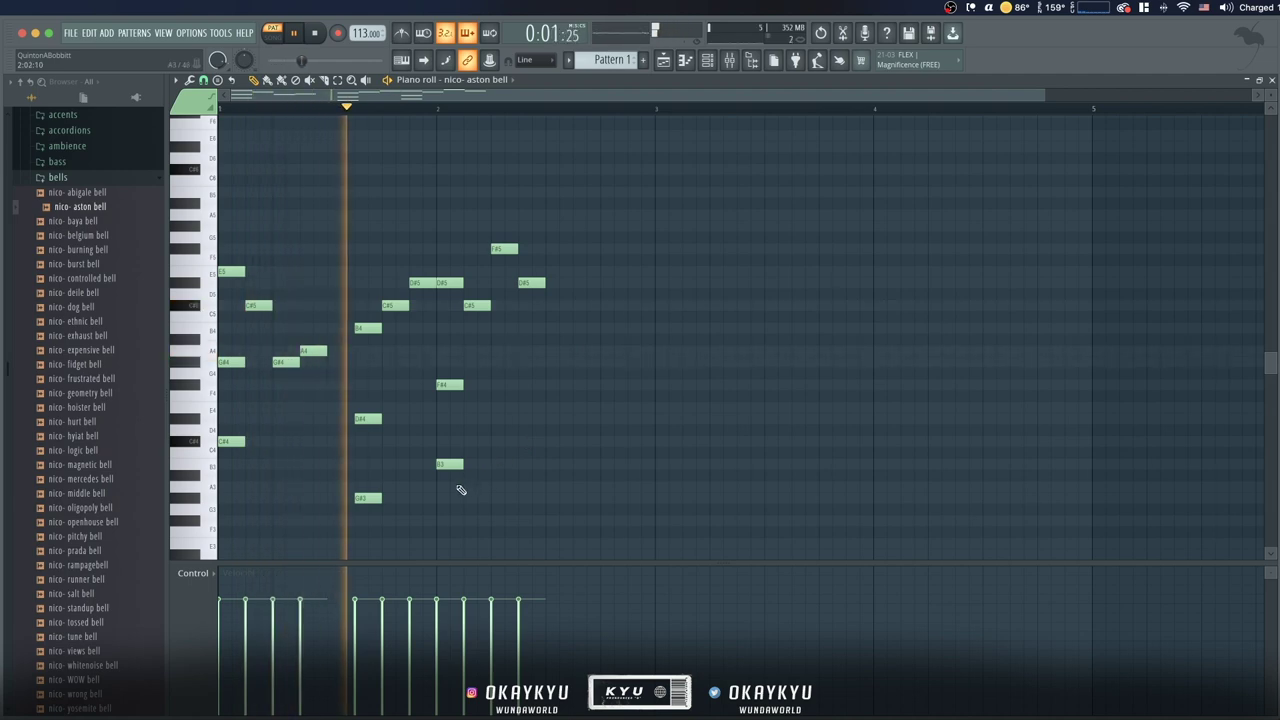
key(space)
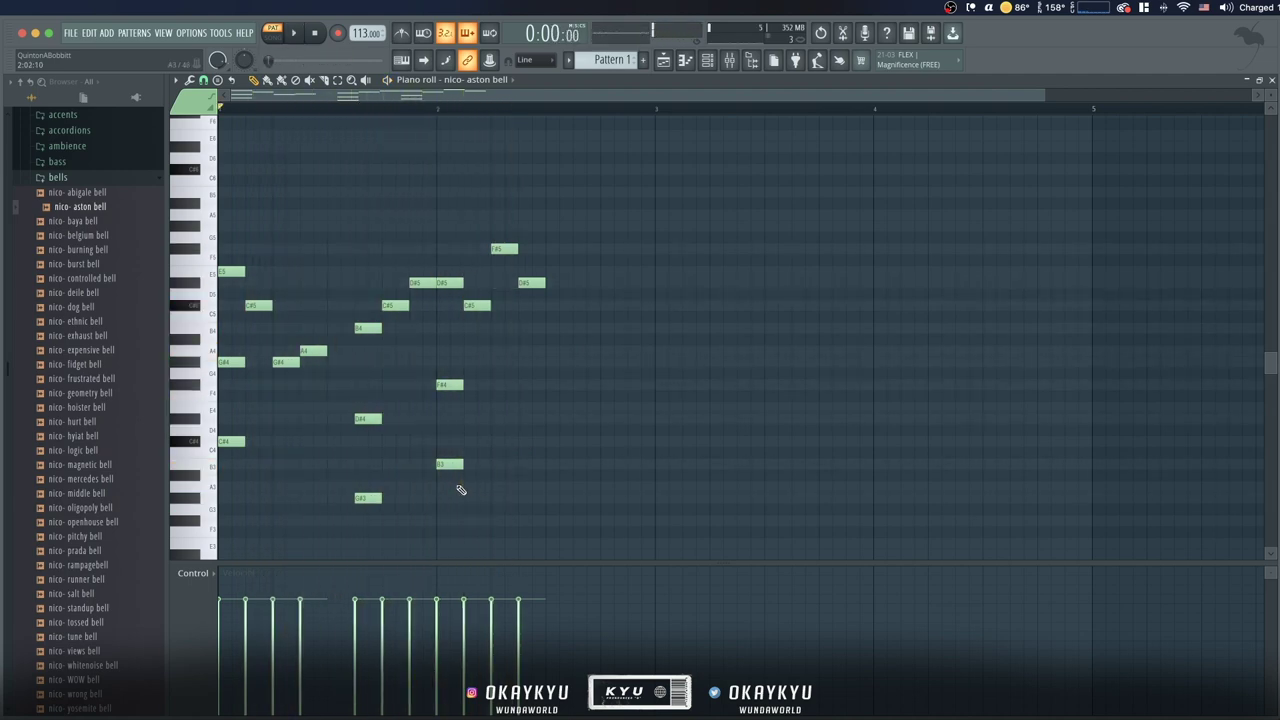
Copy the chord at the start of bar 2 to mid-bar, transposed up to E4, B4 and G#5, and play it back
click(449, 282)
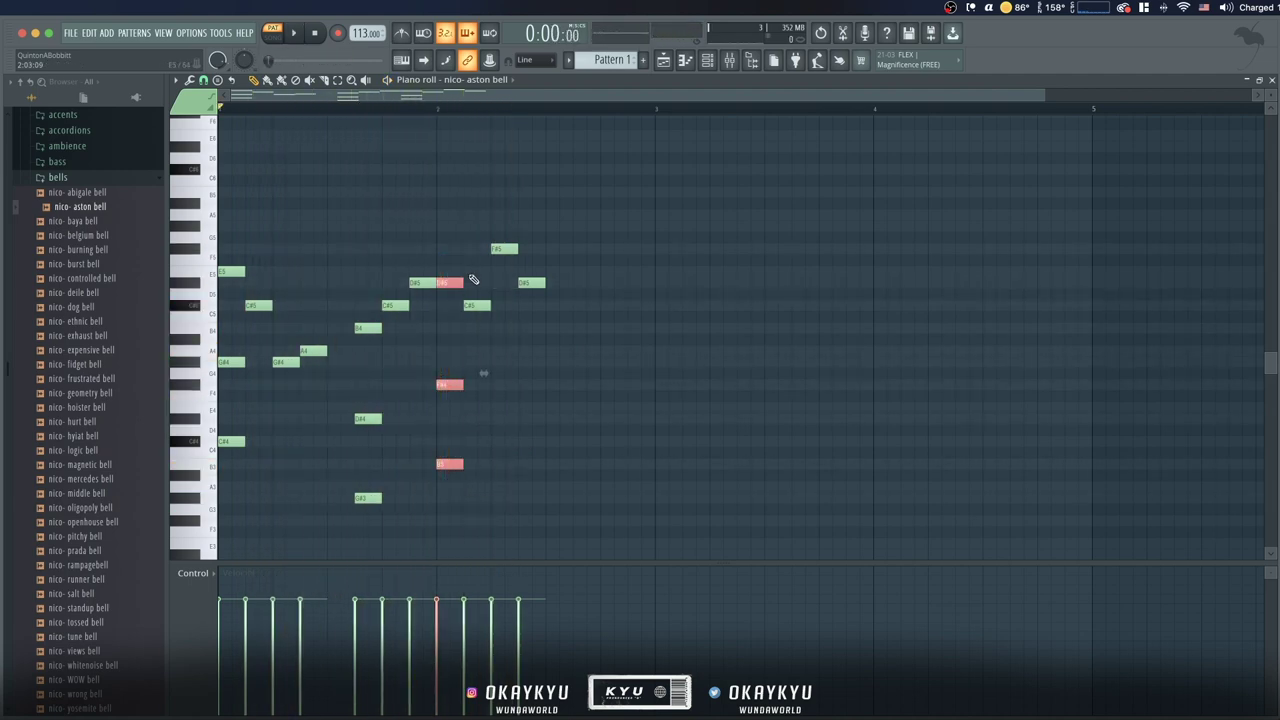
drag(449, 282, 556, 243)
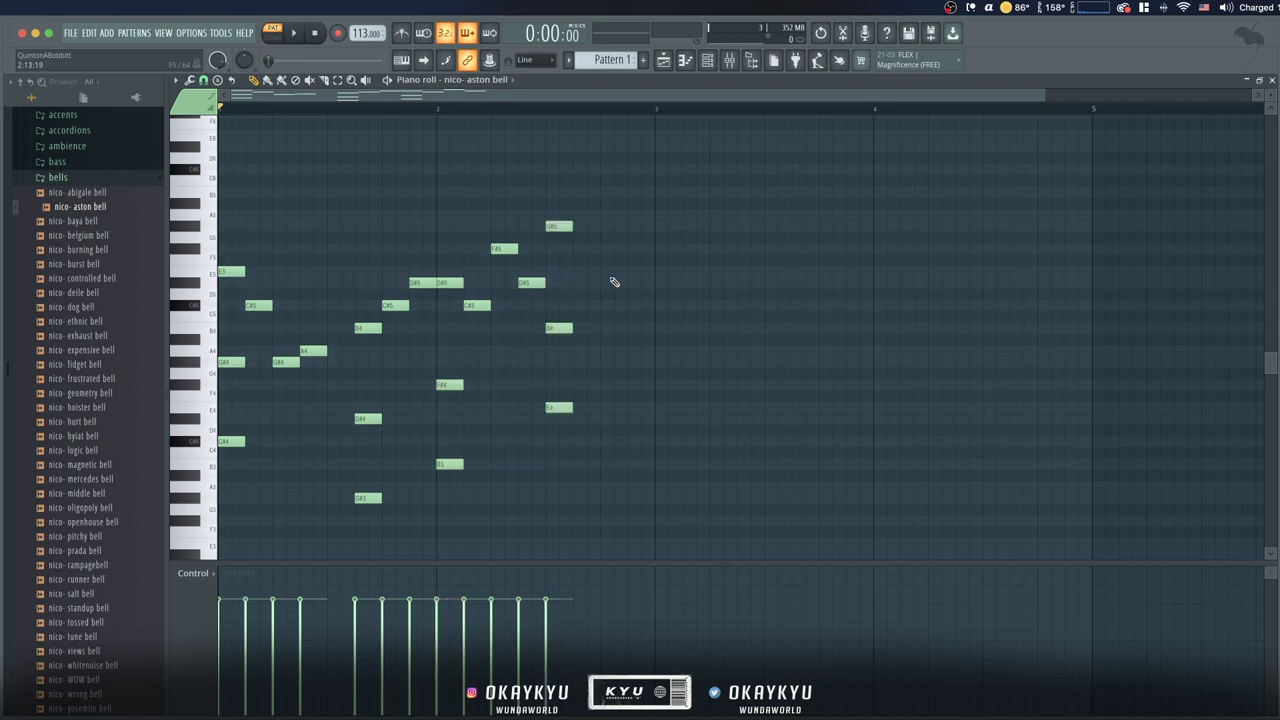
key(ctrl+Down)
key(ctrl+Up)
key(space)
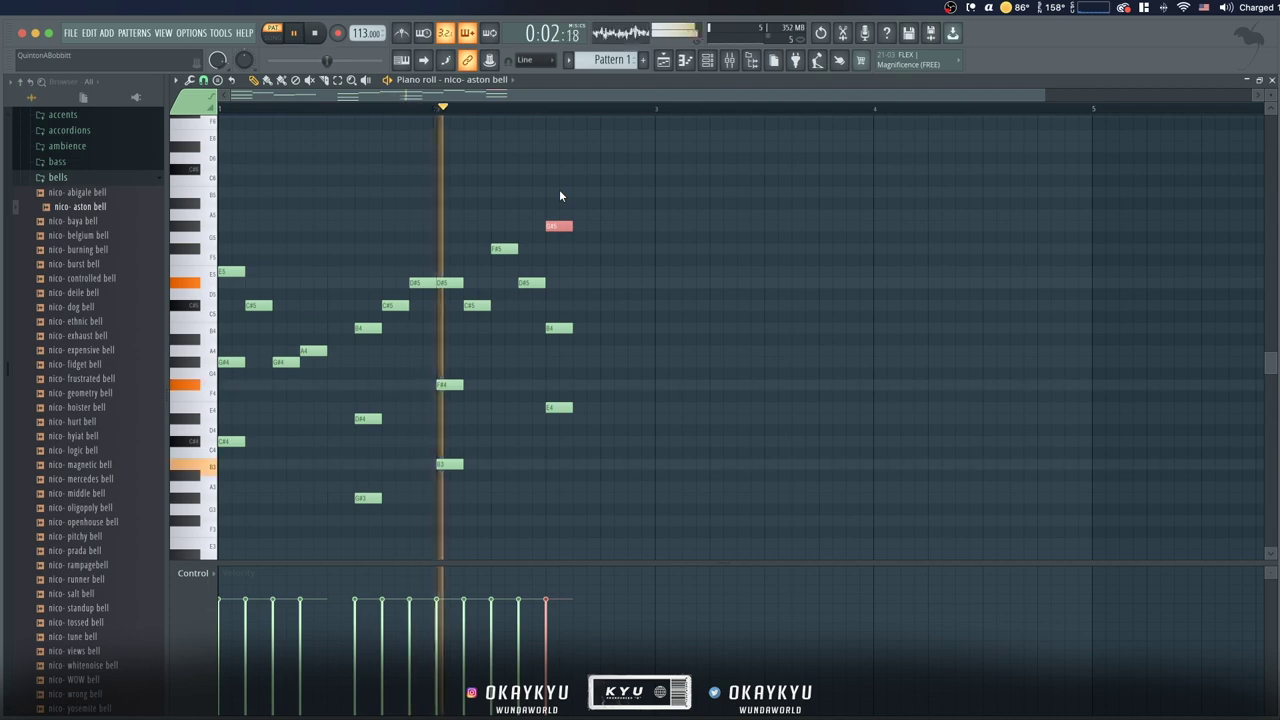
key(space)
Add an E5 and a D#5 at the end of bar 2 and play back the melody
click(588, 284)
key(space)
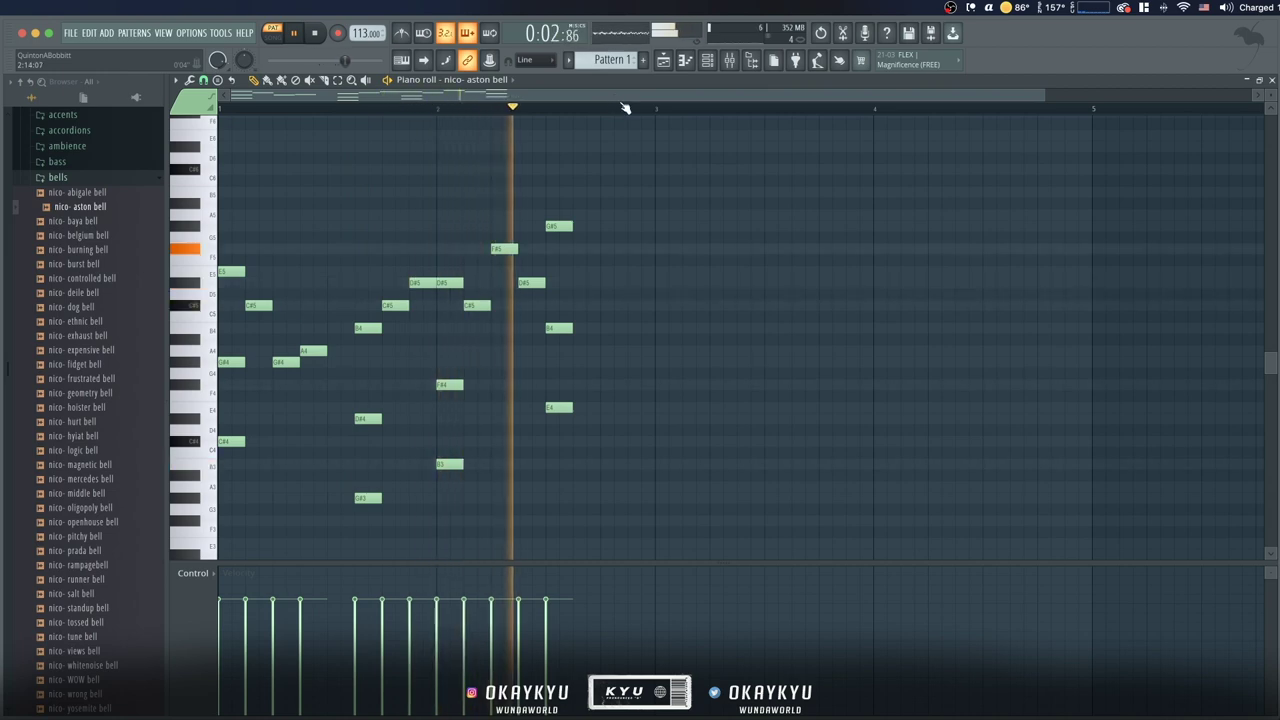
key(space)
scroll(637, 108, up, 1)
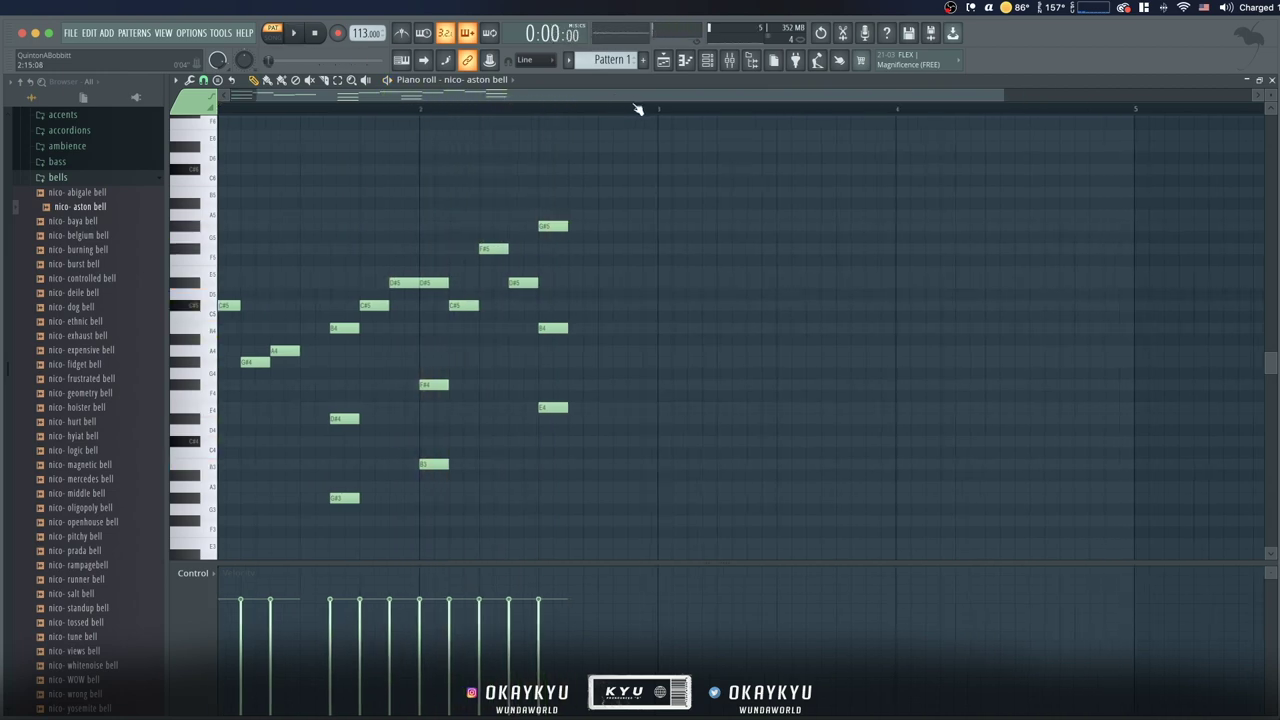
right_click(597, 248)
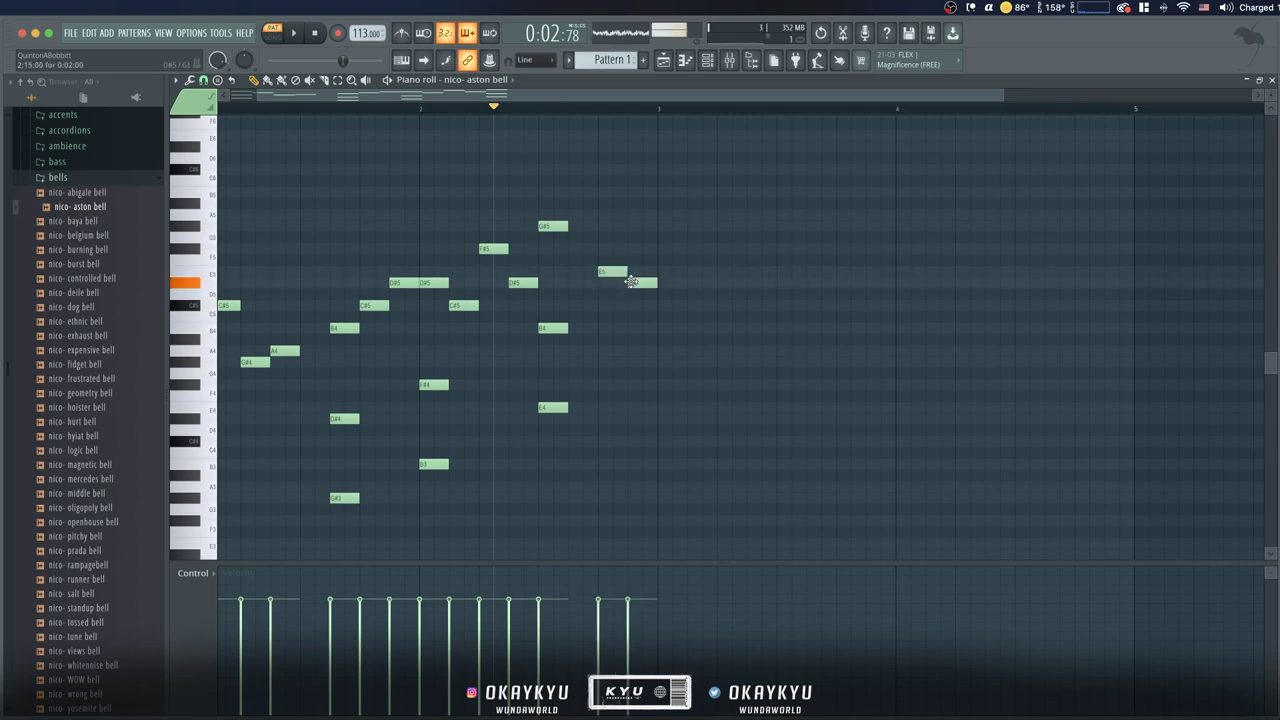
key(space)
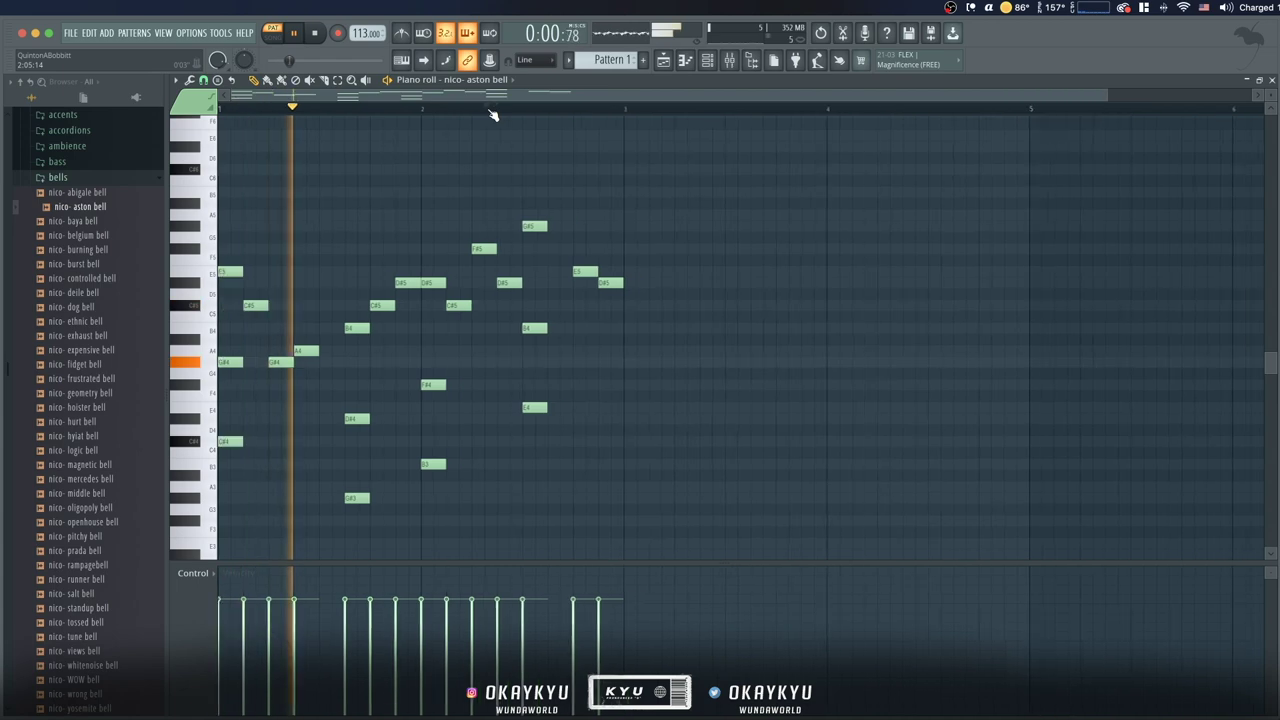
Shift the E5 near the end of bar 2 slightly earlier and duplicate the two-bar melody into bars 3 and 4
drag(583, 271, 571, 271)
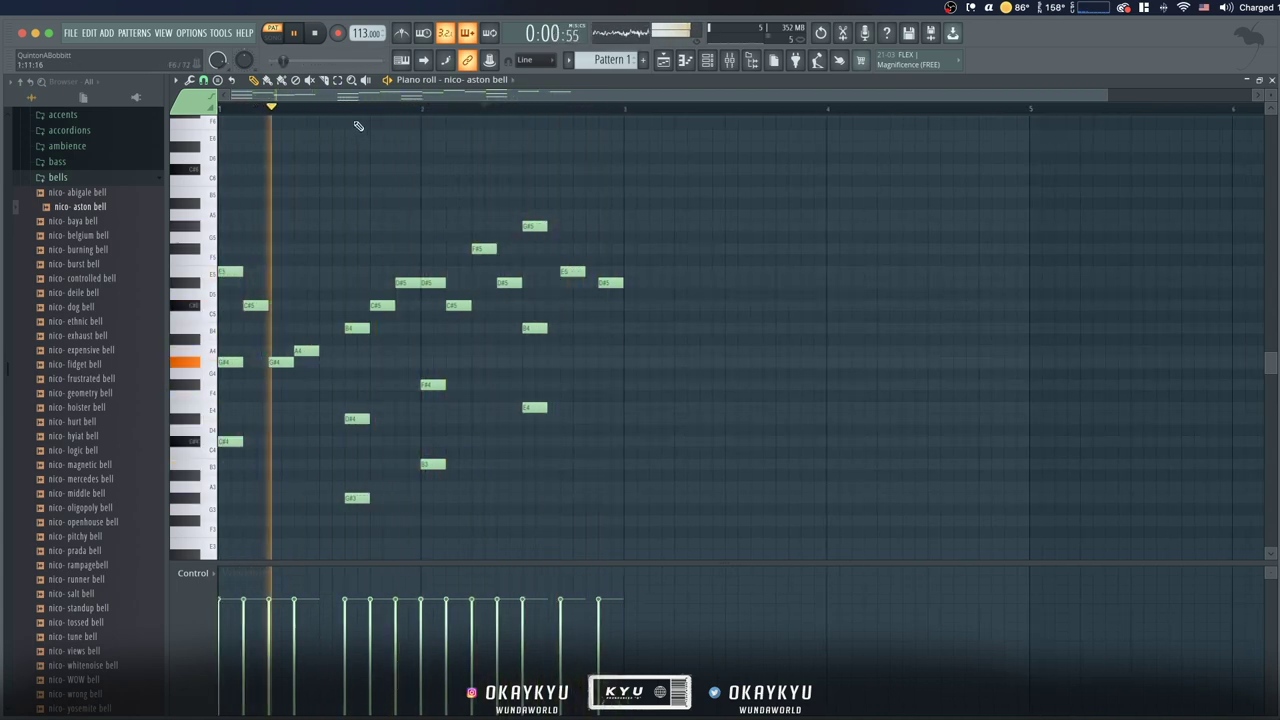
scroll(360, 114, down, 2)
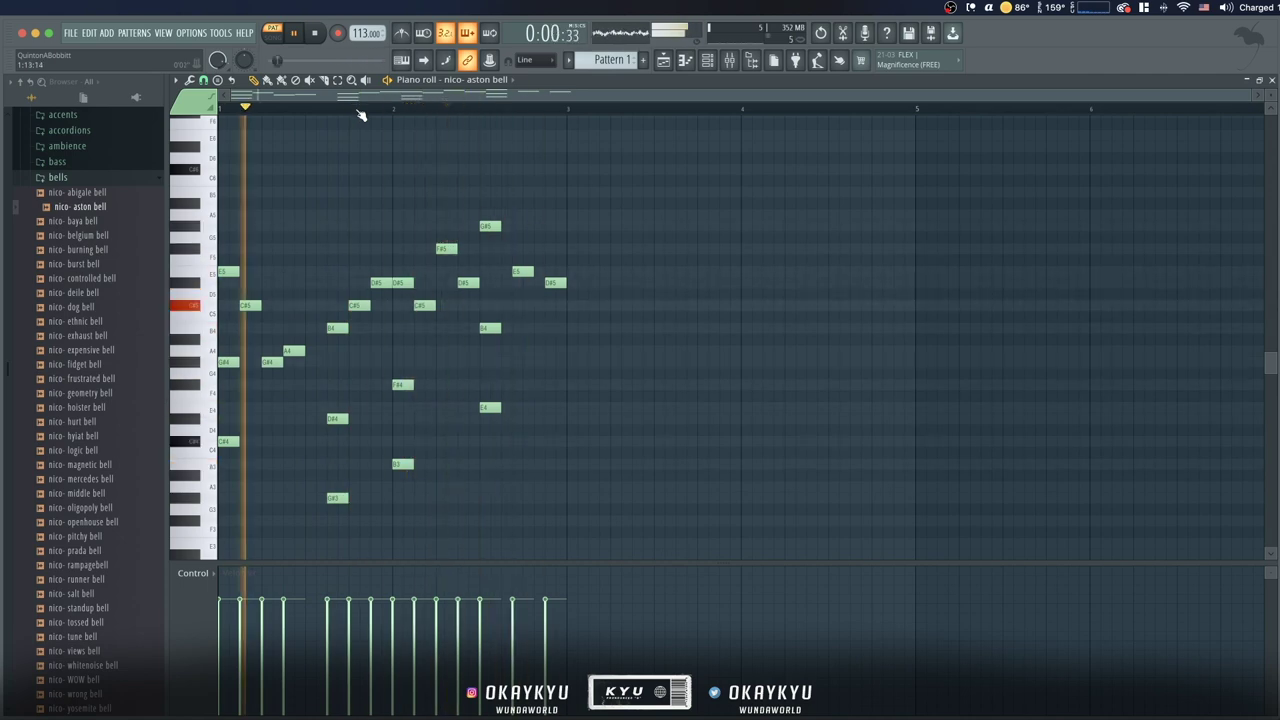
key(space)
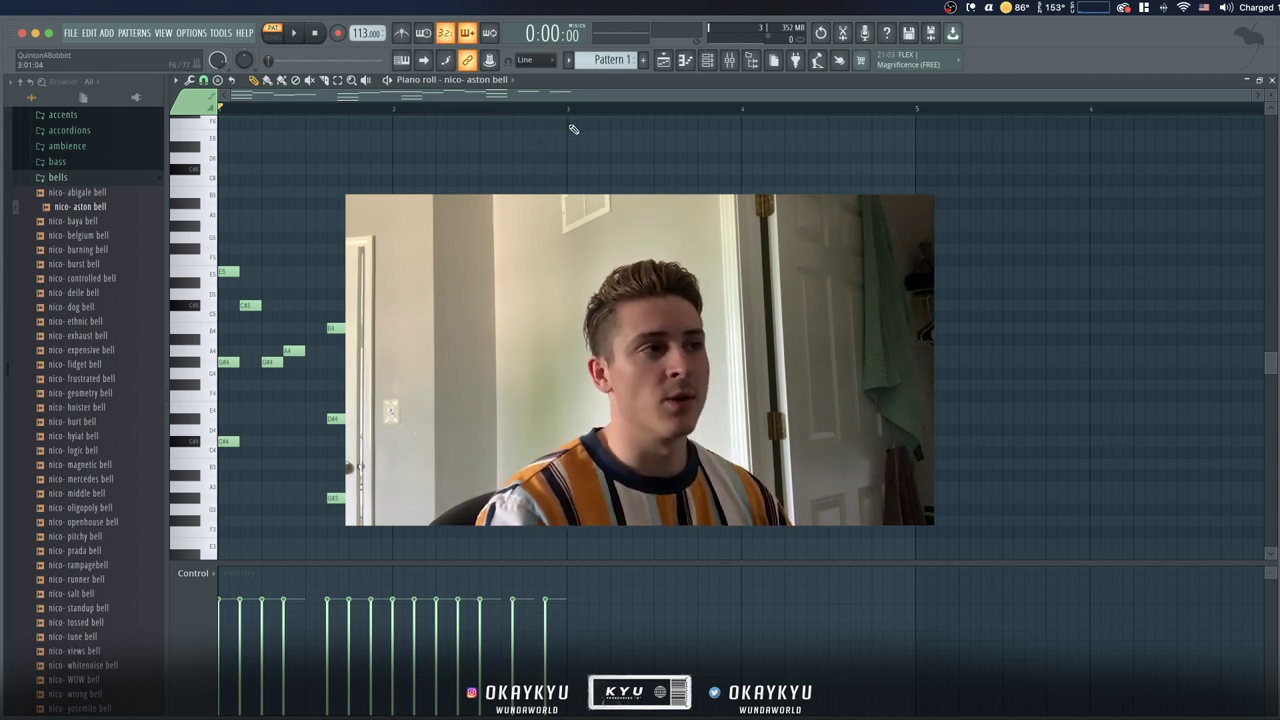
drag(573, 113, 163, 133)
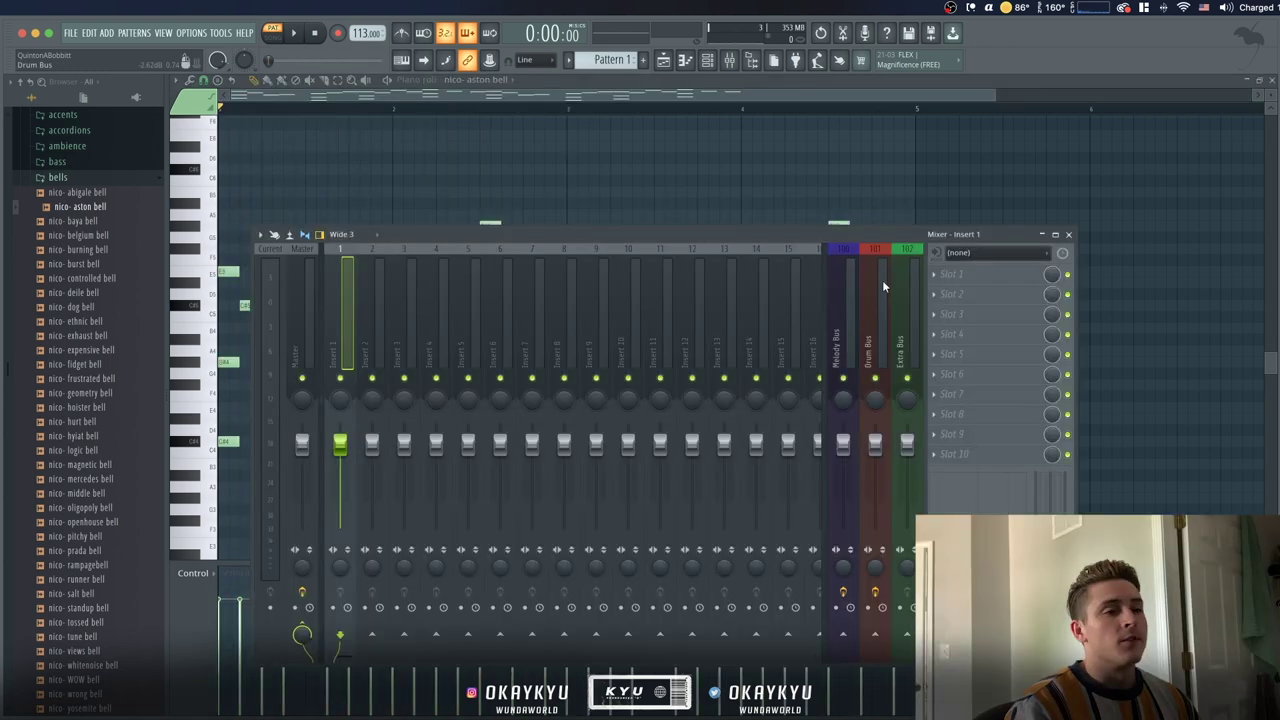
Load RC-20 Retro Color in the first effect slot of Insert 1
click(990, 273)
mouse_move(950, 291)
click(1240, 192)
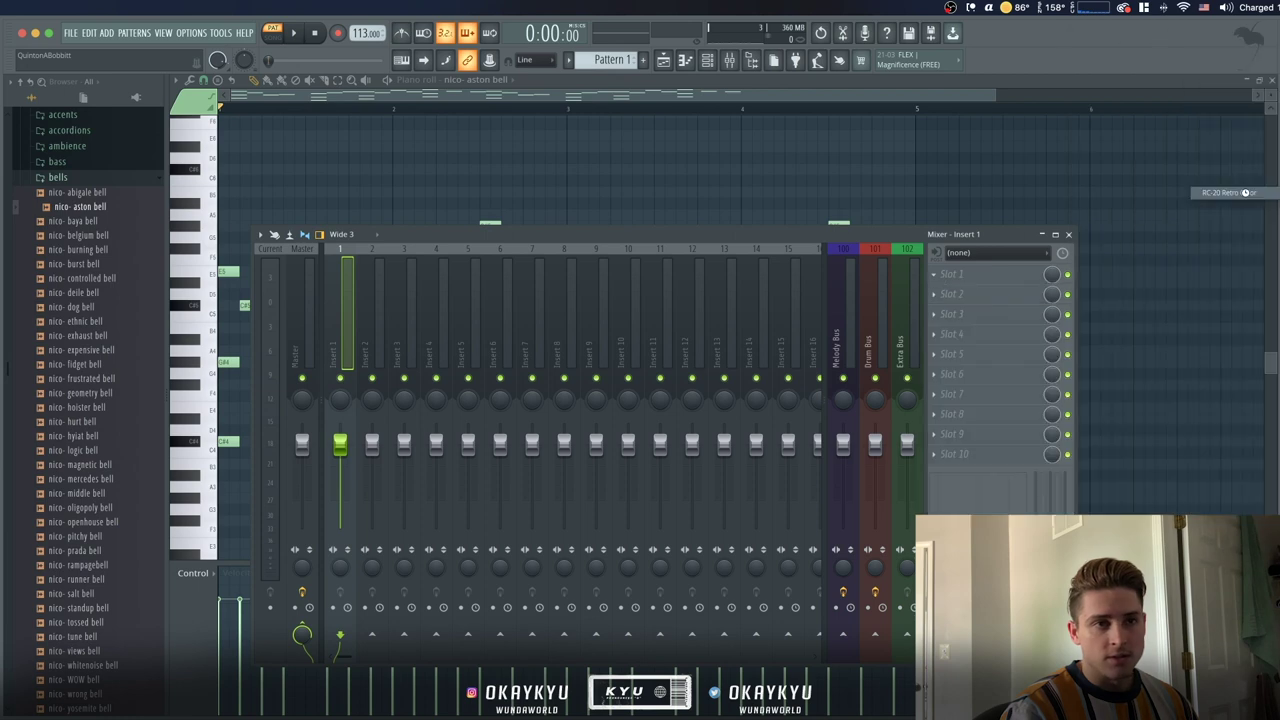
drag(165, 118, 656, 207)
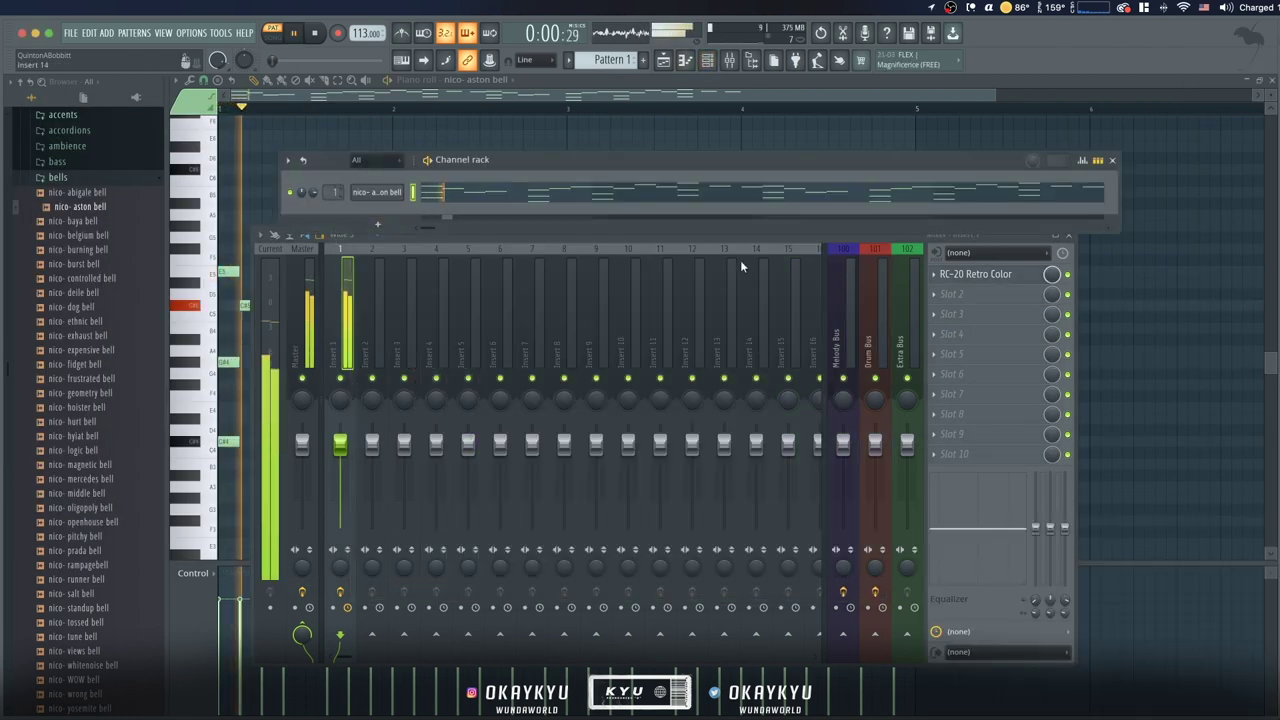
In RC-20, lower Digital to 20%, reduce the Digital mix, Noise and Magnetic, set Space to 11% and adjust the EQ cut
click(975, 273)
drag(656, 491, 656, 513)
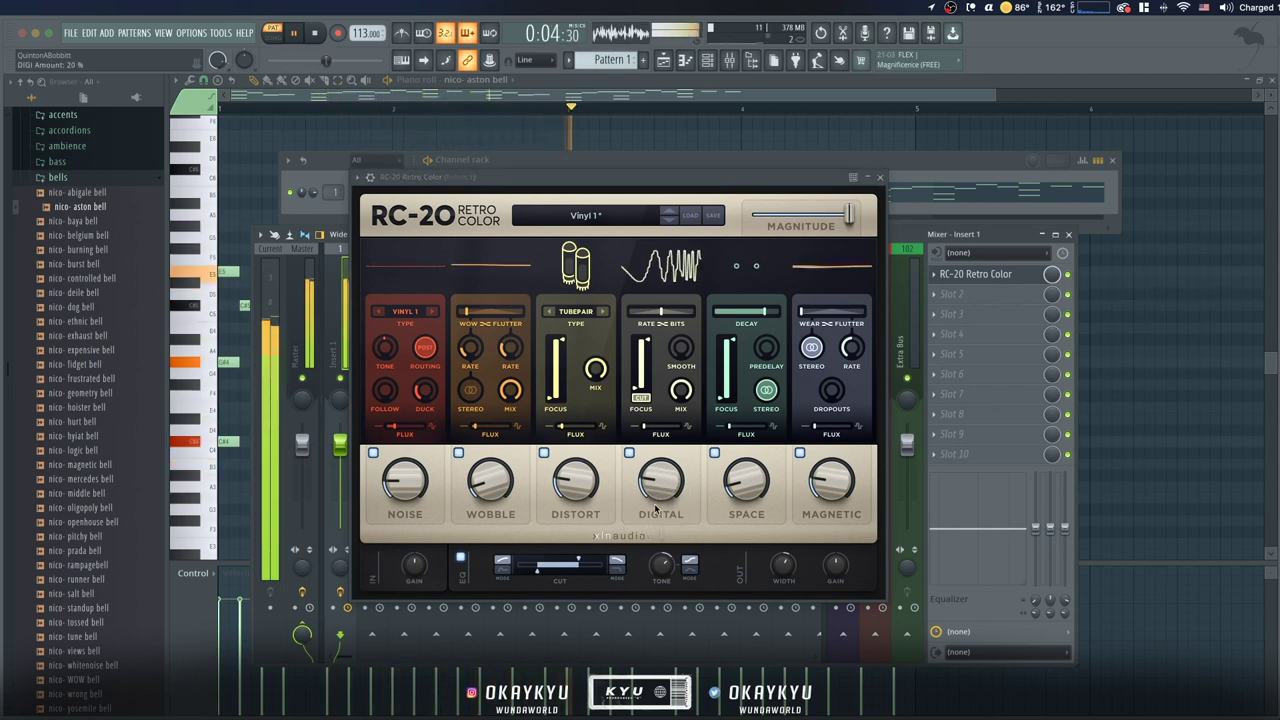
drag(680, 390, 680, 410)
drag(406, 486, 406, 495)
drag(830, 488, 826, 507)
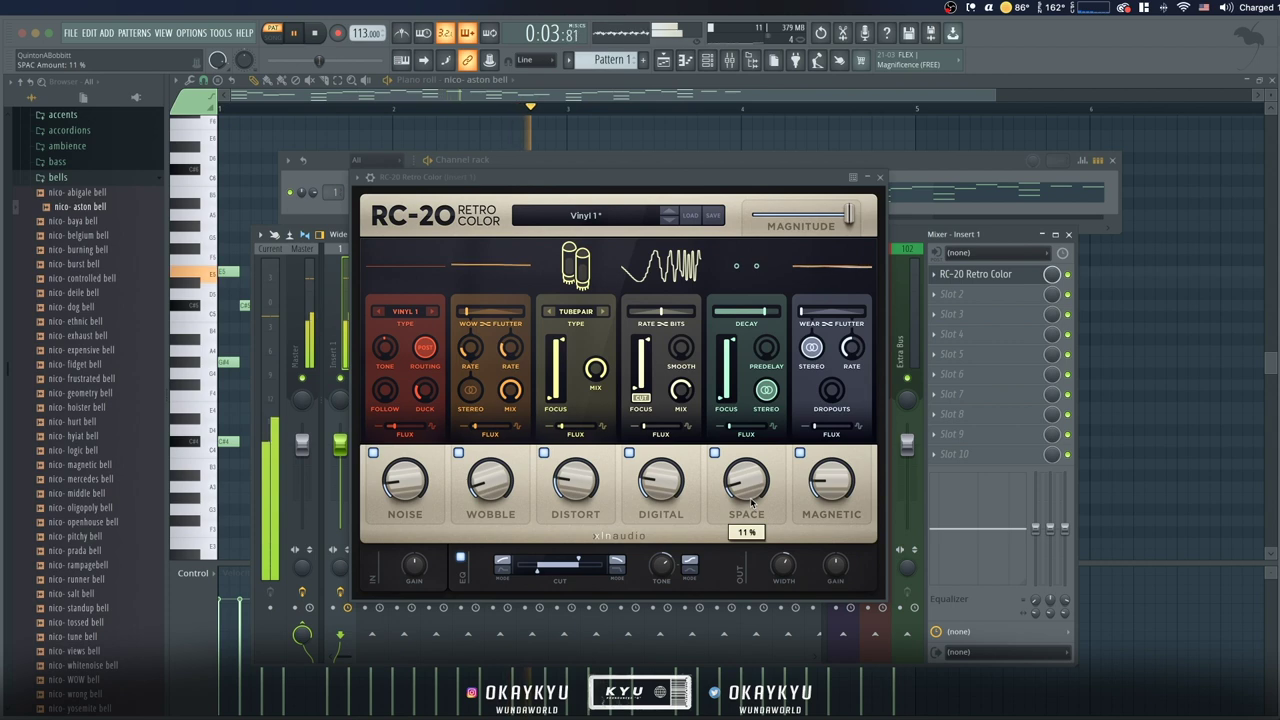
drag(585, 565, 567, 556)
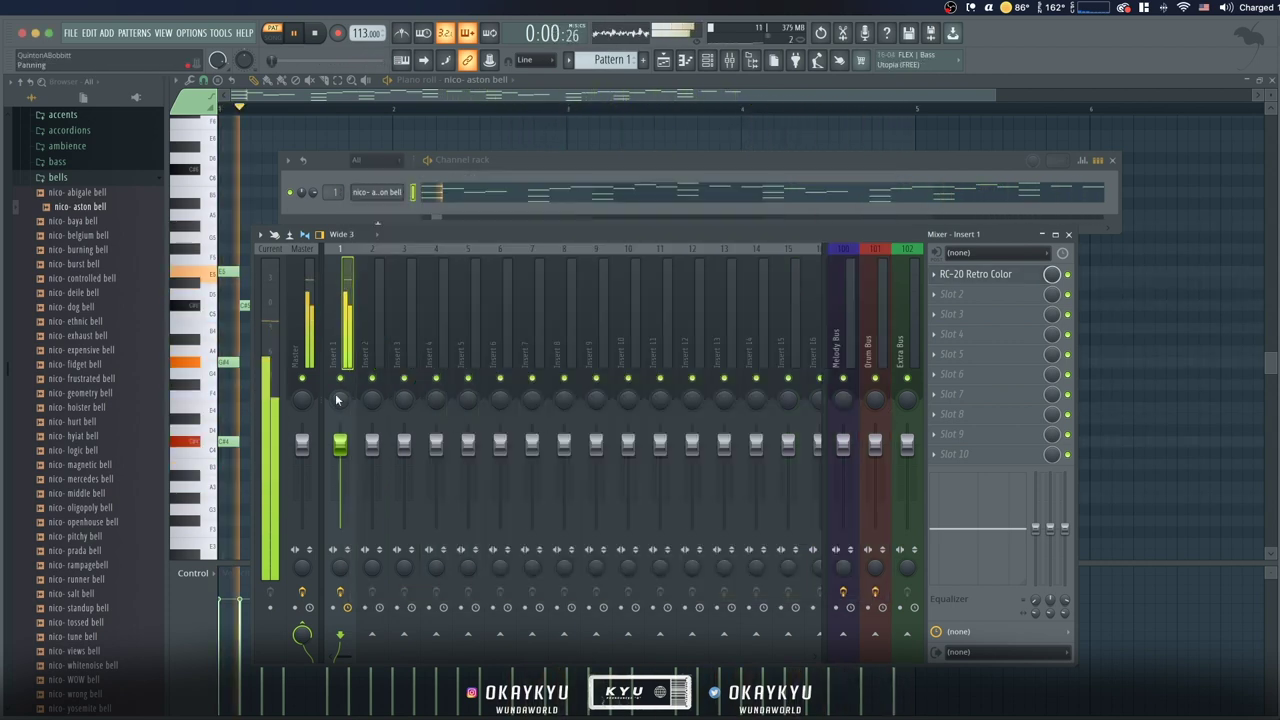
Stop playback and load ValhallaDelay in the second effect slot of Insert 1
click(952, 294)
key(space)
click(957, 296)
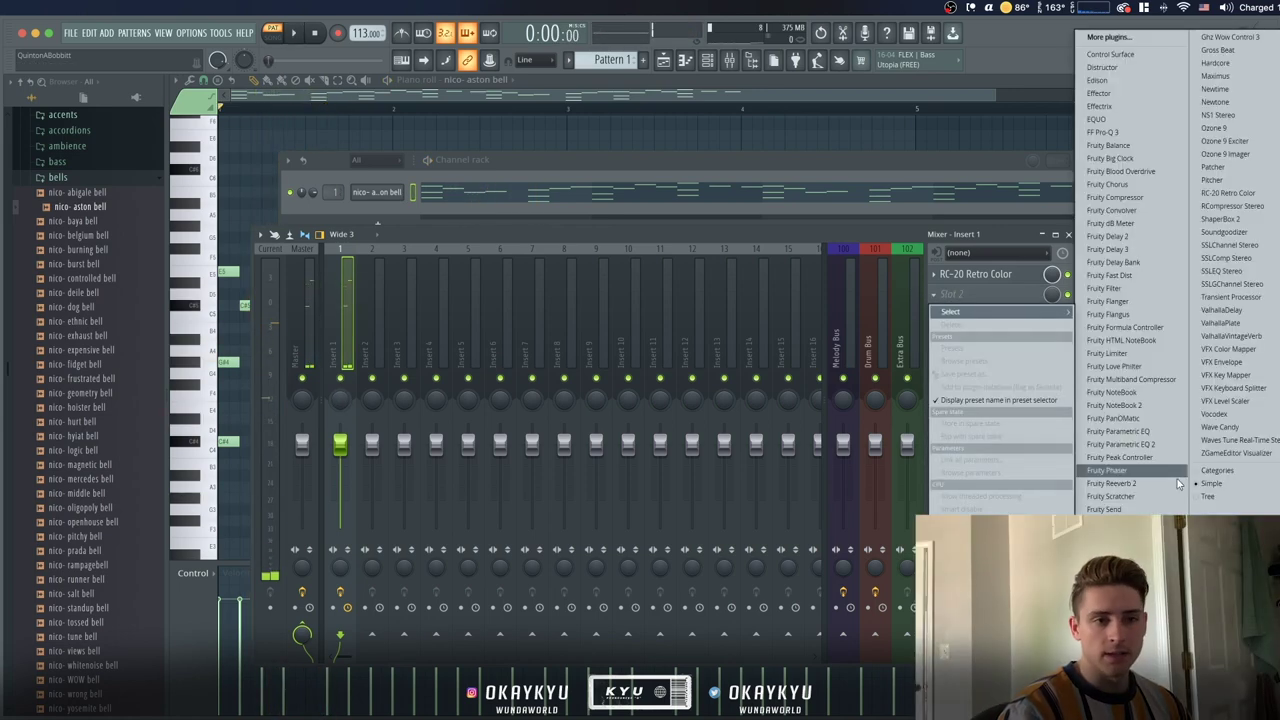
click(1240, 310)
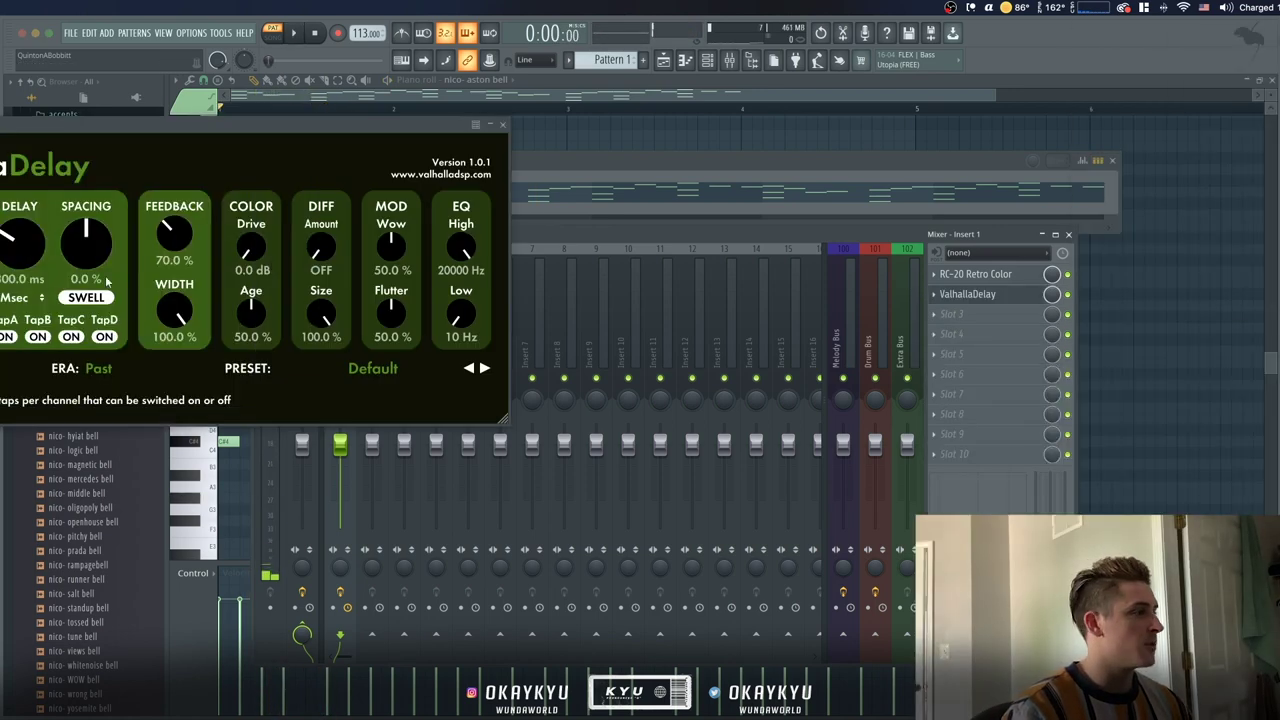
Set ValhallaDelay to a dotted 1/4 delay with a 14.8% mix and a 3.8 ms spread
click(14, 298)
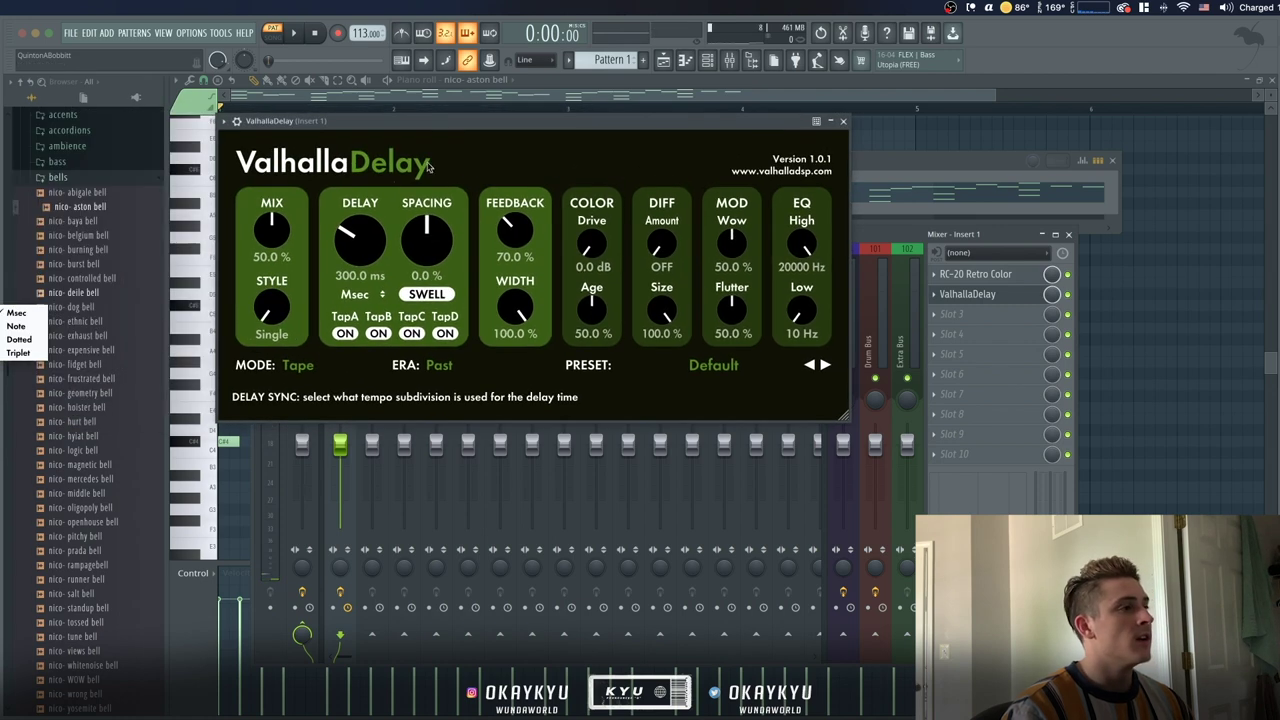
click(357, 294)
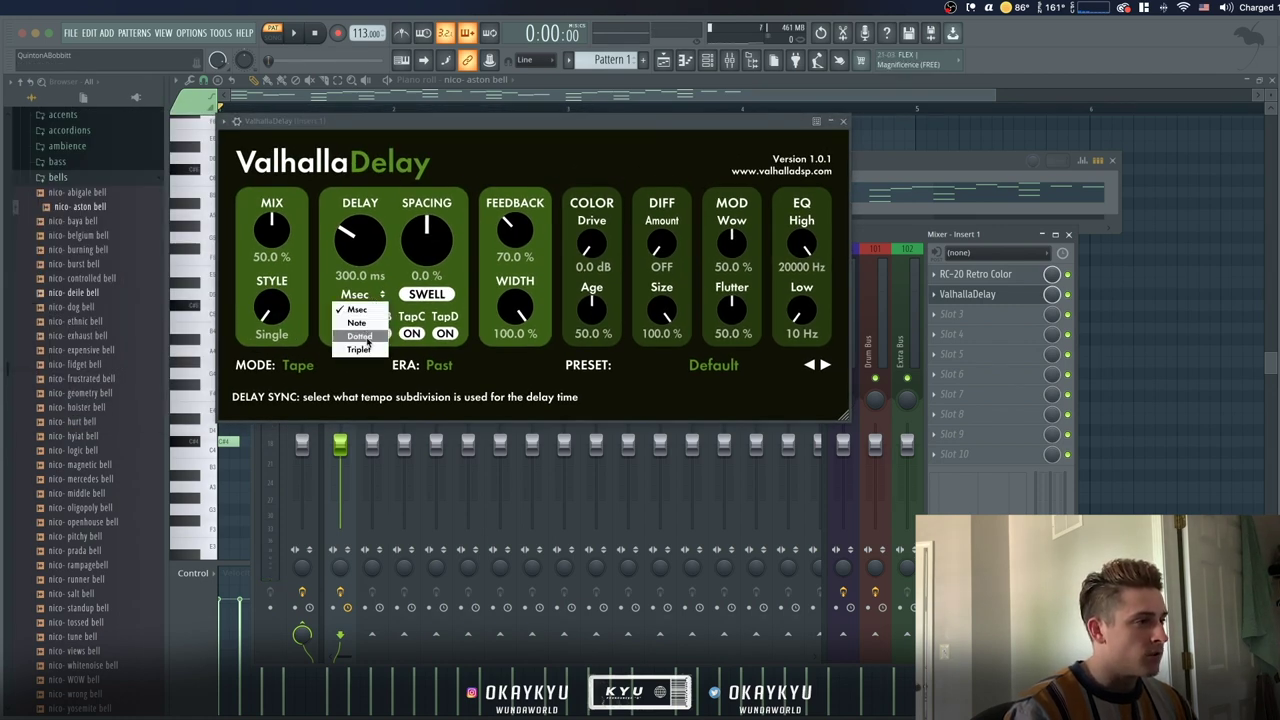
click(366, 338)
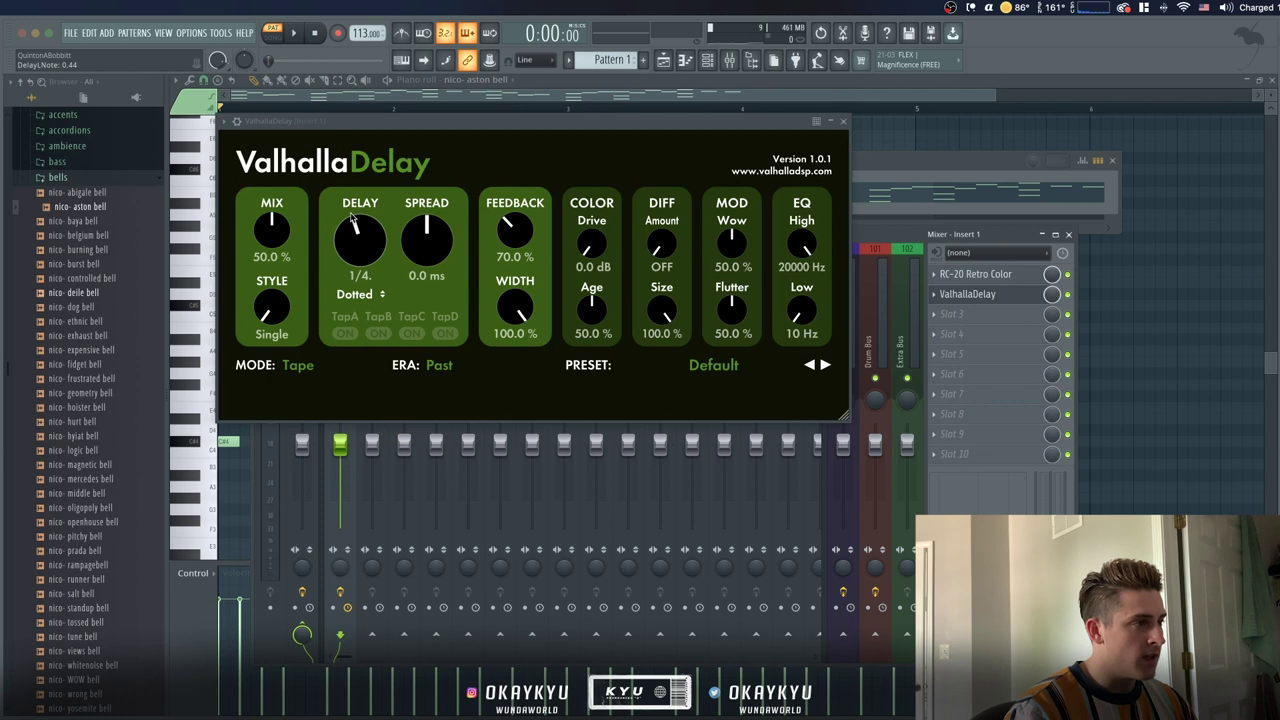
drag(271, 230, 281, 292)
drag(290, 121, 368, 163)
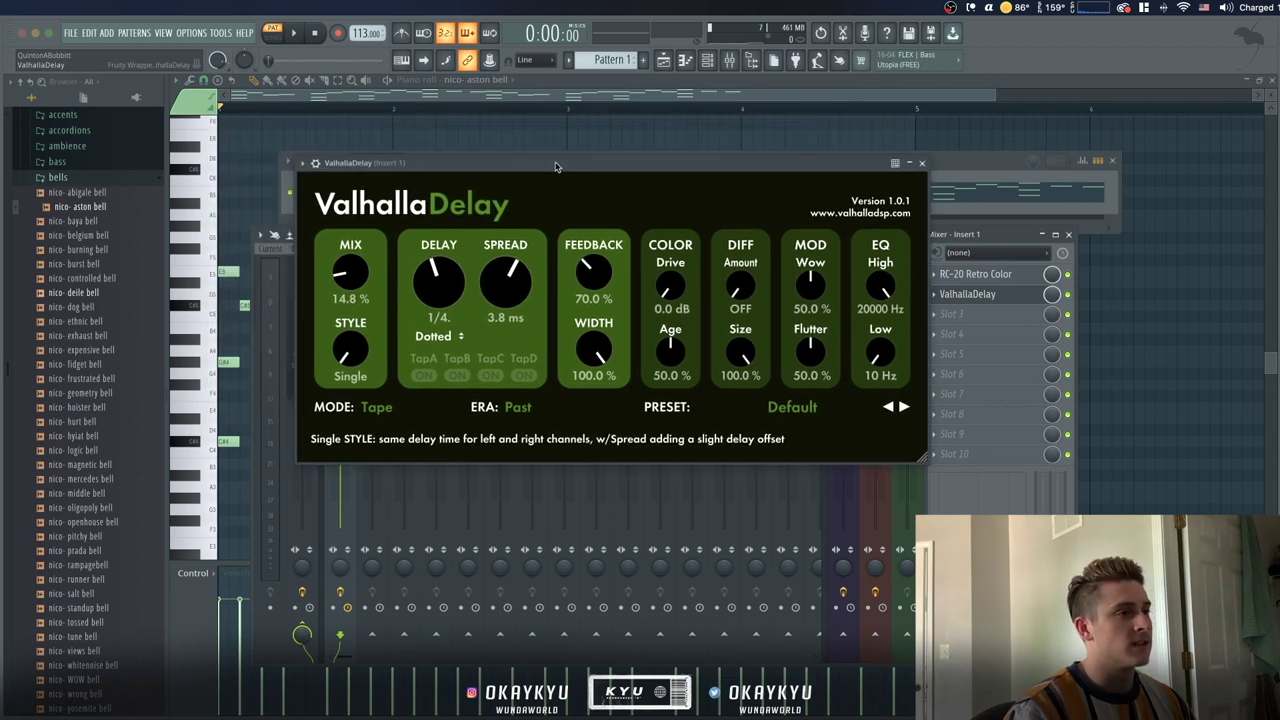
Set ValhallaDelay to a dotted 1/8 delay with a 12% mix, check it during playback, and close the plugin
key(space)
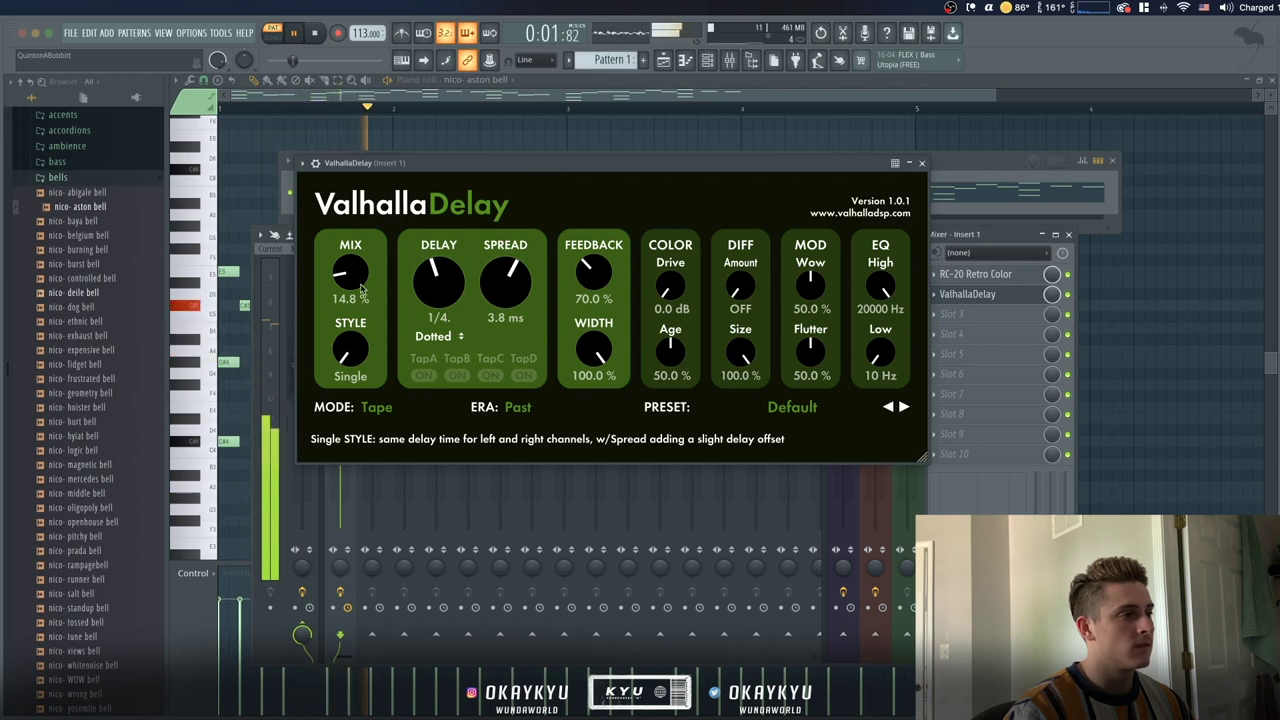
key(space)
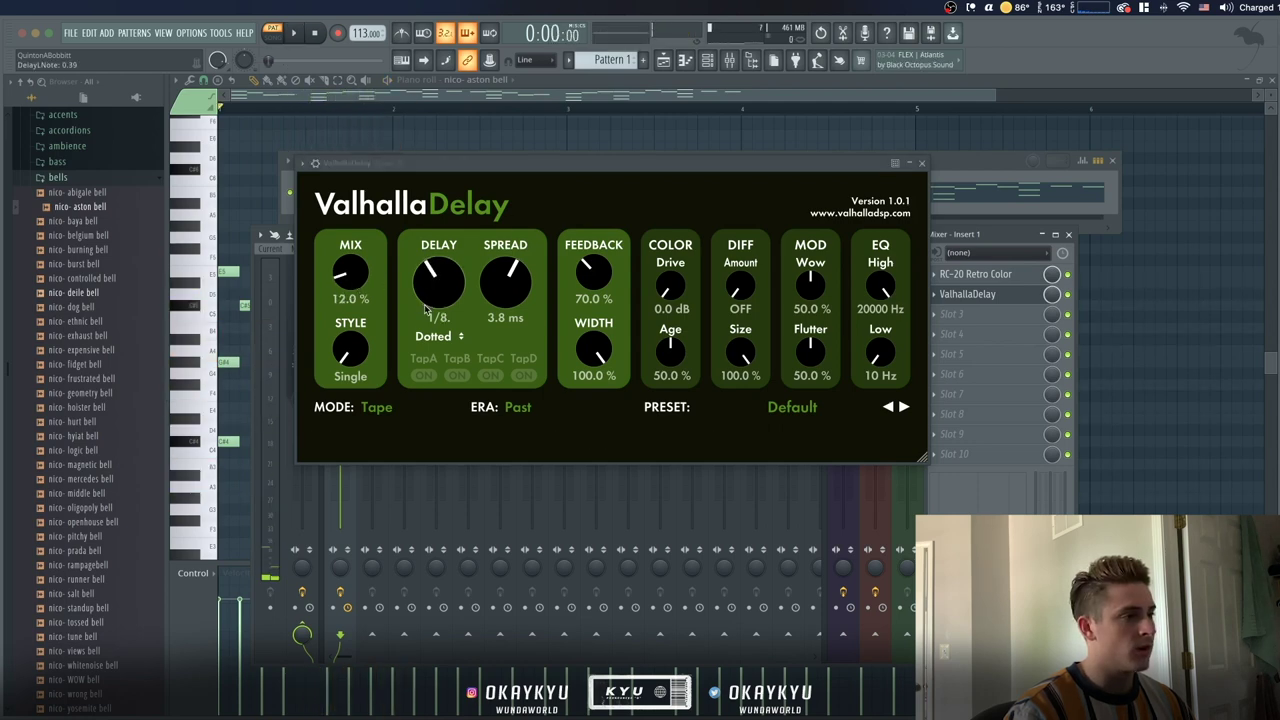
key(space)
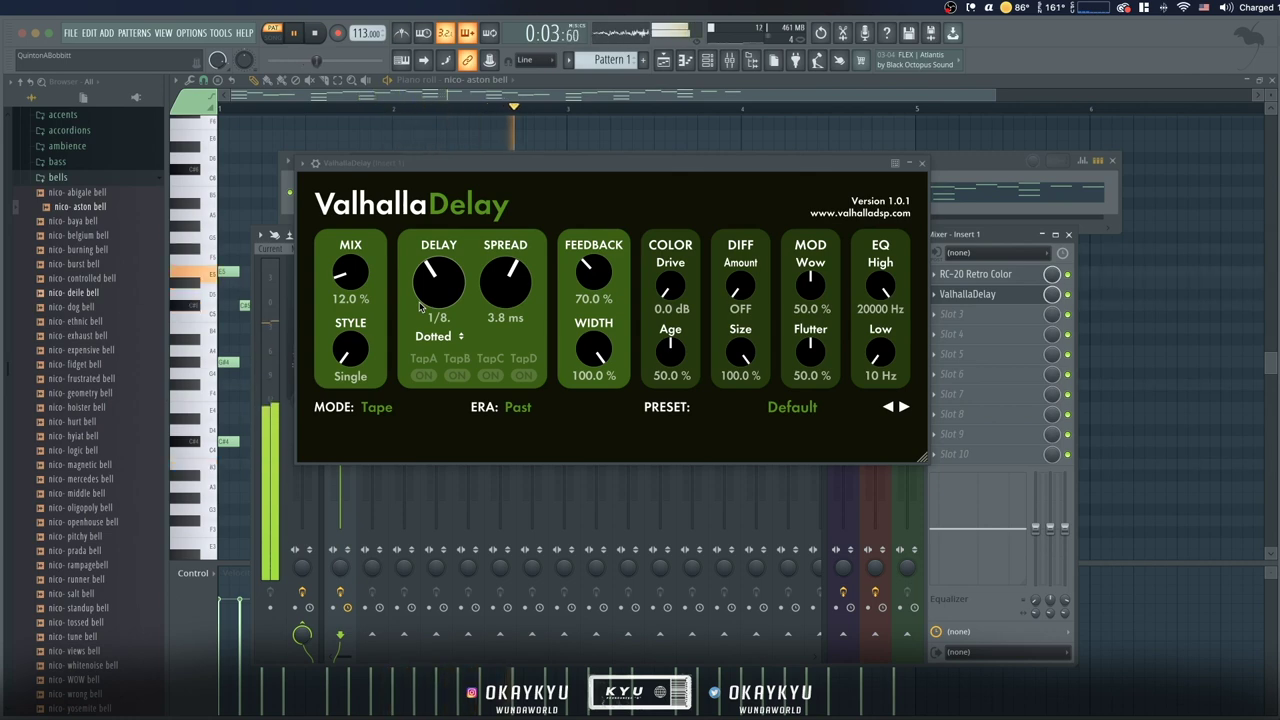
drag(343, 272, 341, 282)
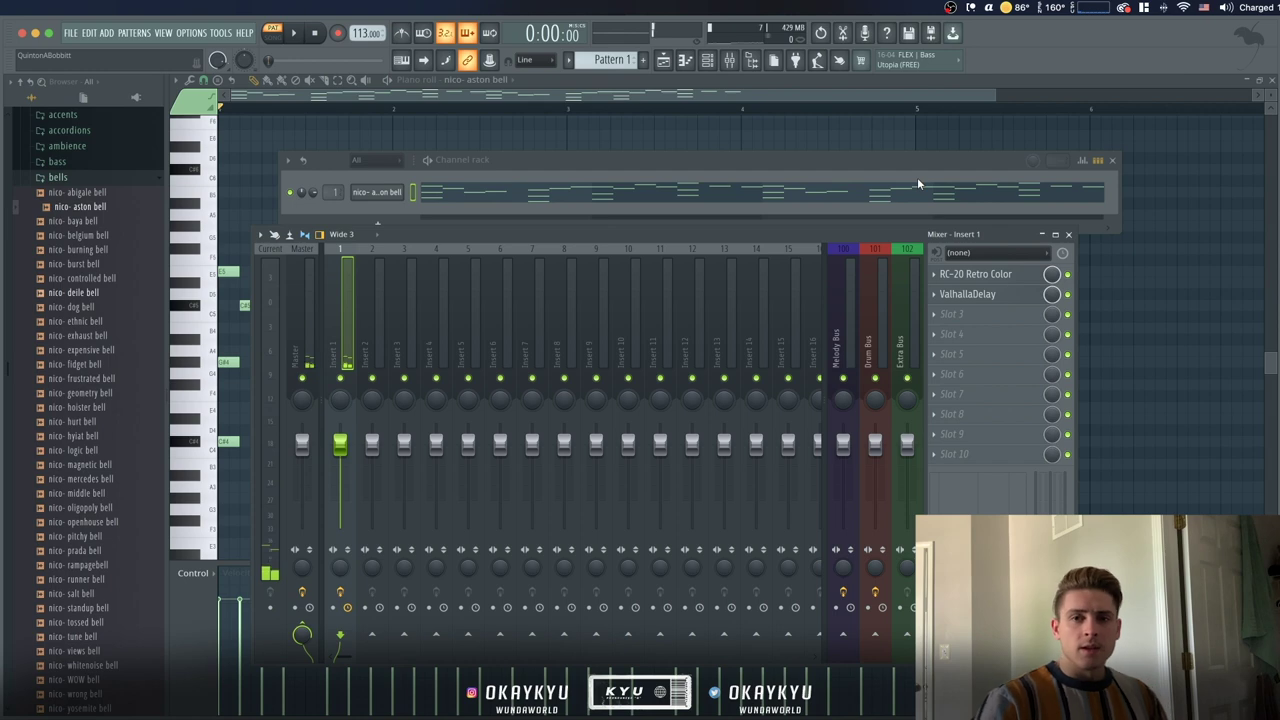
click(570, 164)
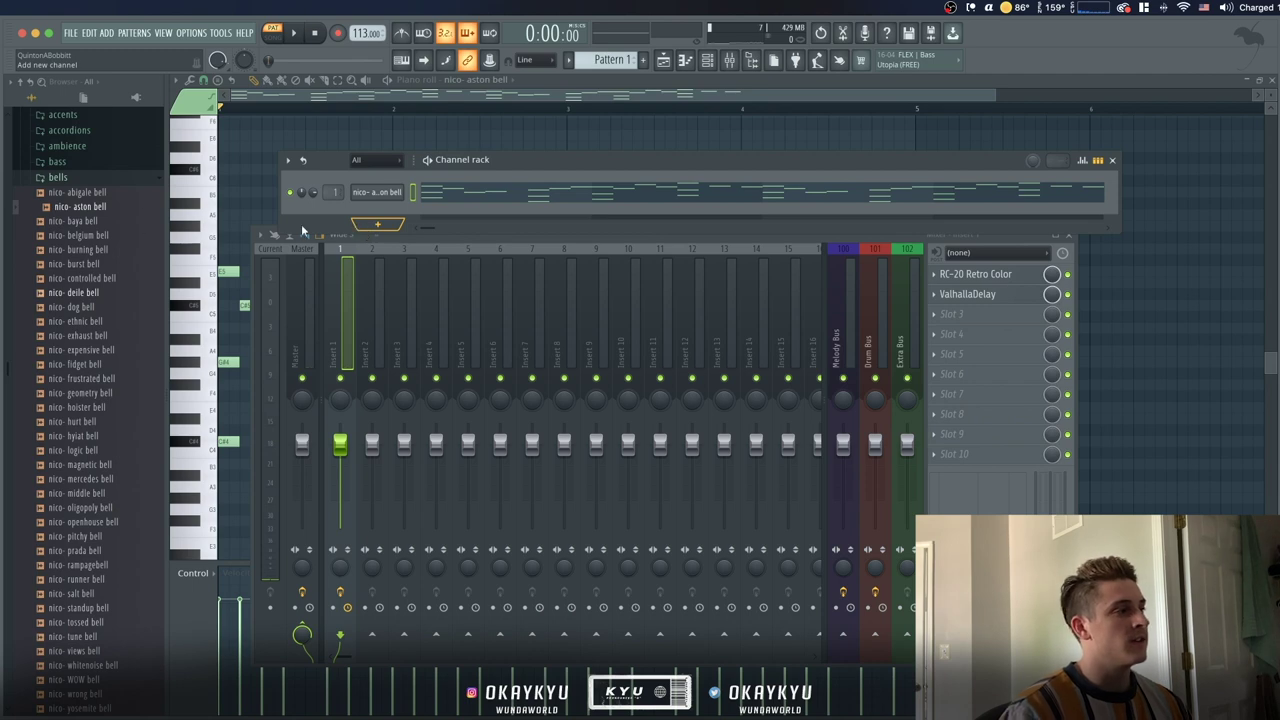
Browse the keys one-shots and add nico - heart piano as a second channel carrying the bell's notes
click(140, 180)
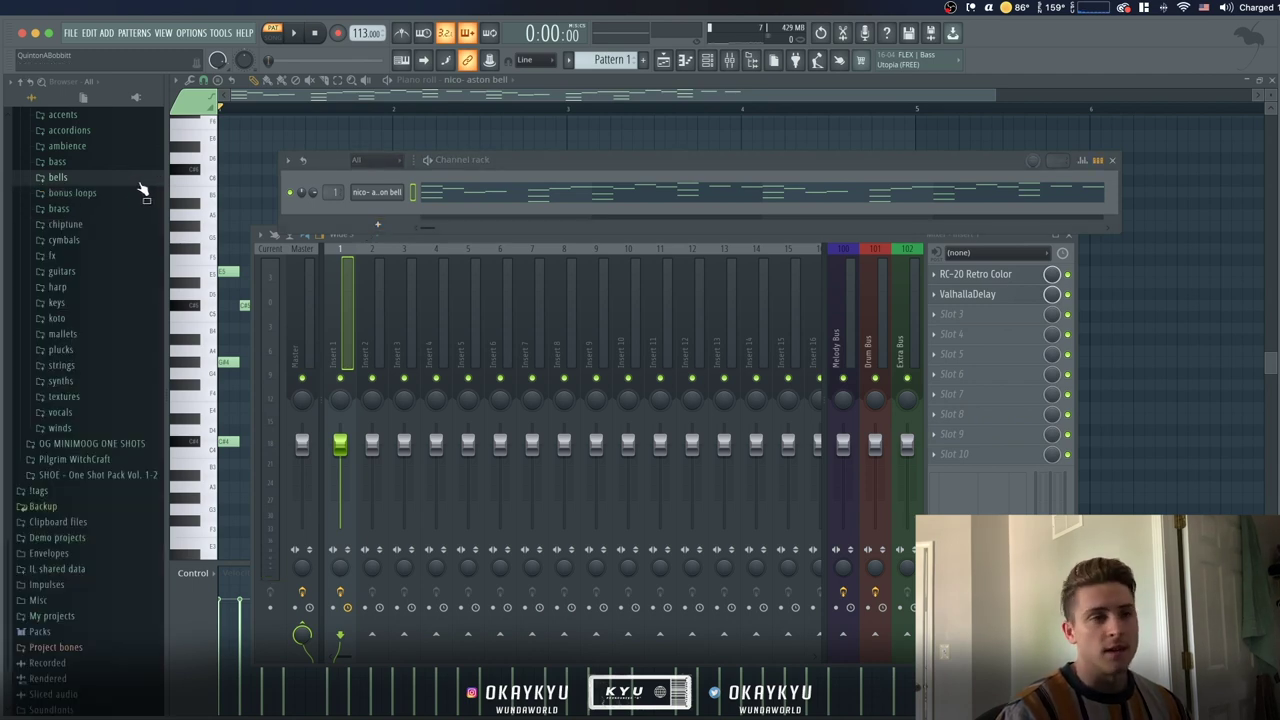
click(93, 302)
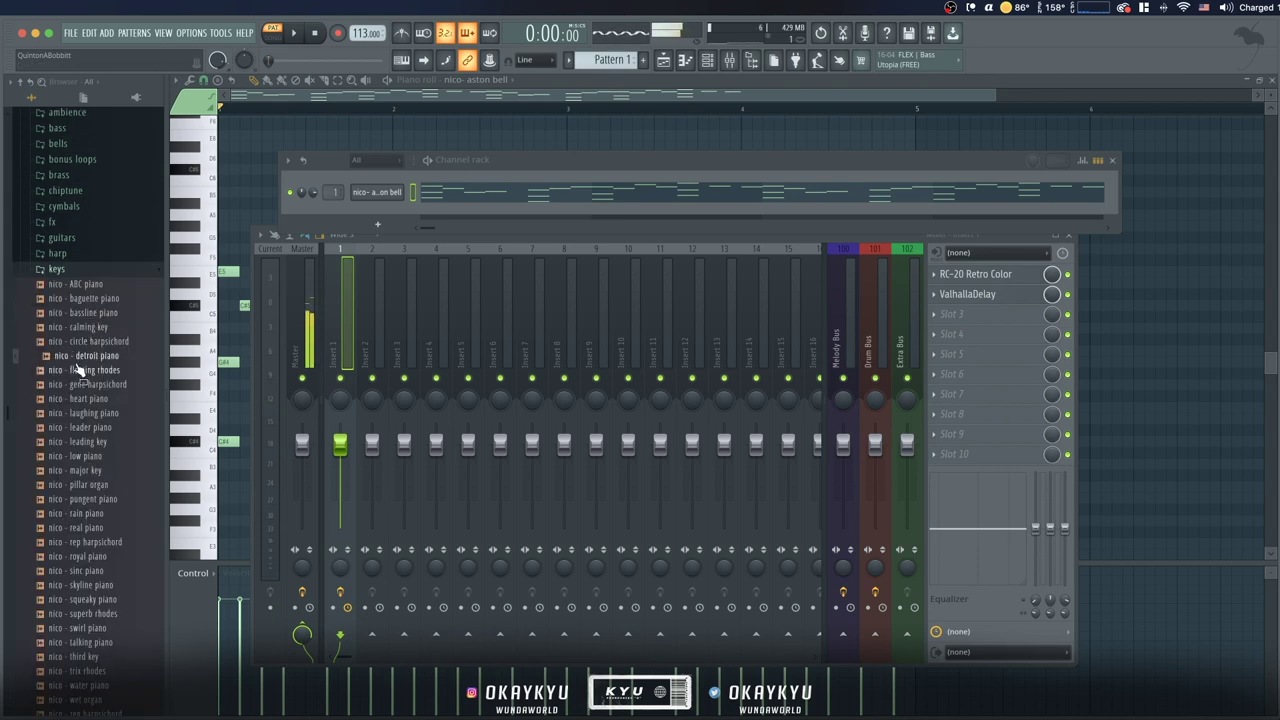
click(75, 398)
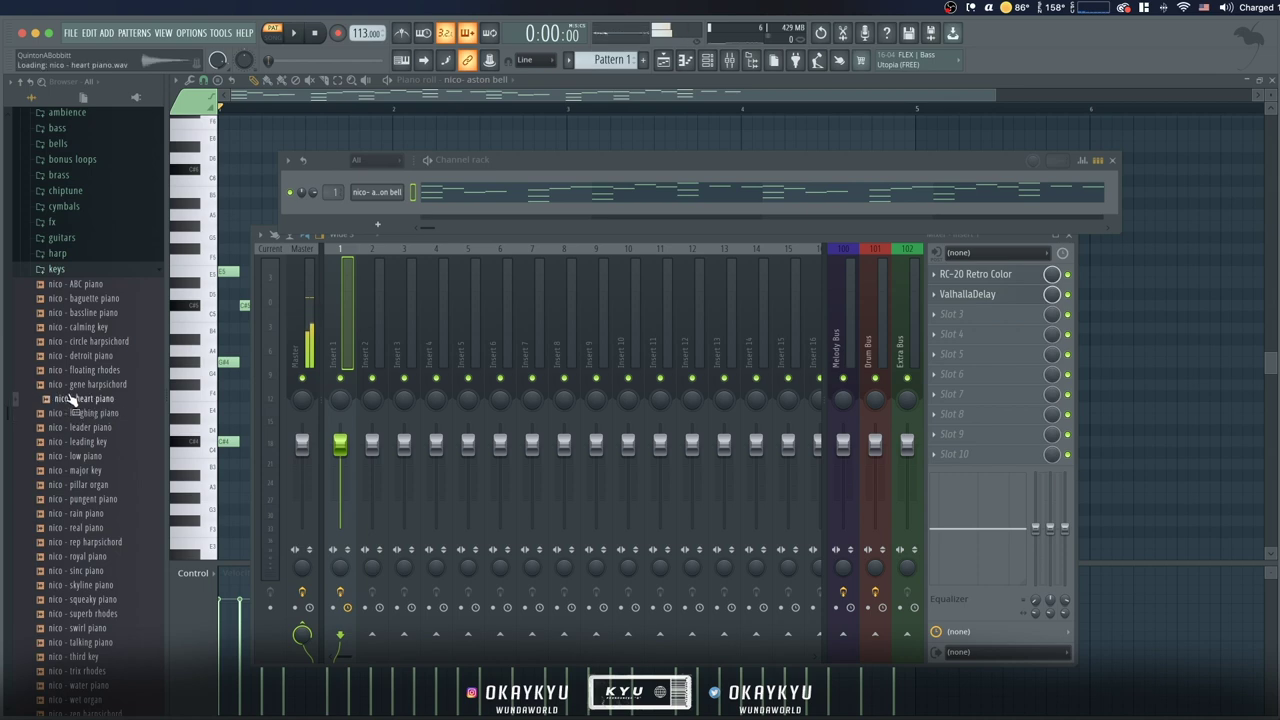
drag(383, 237, 380, 218)
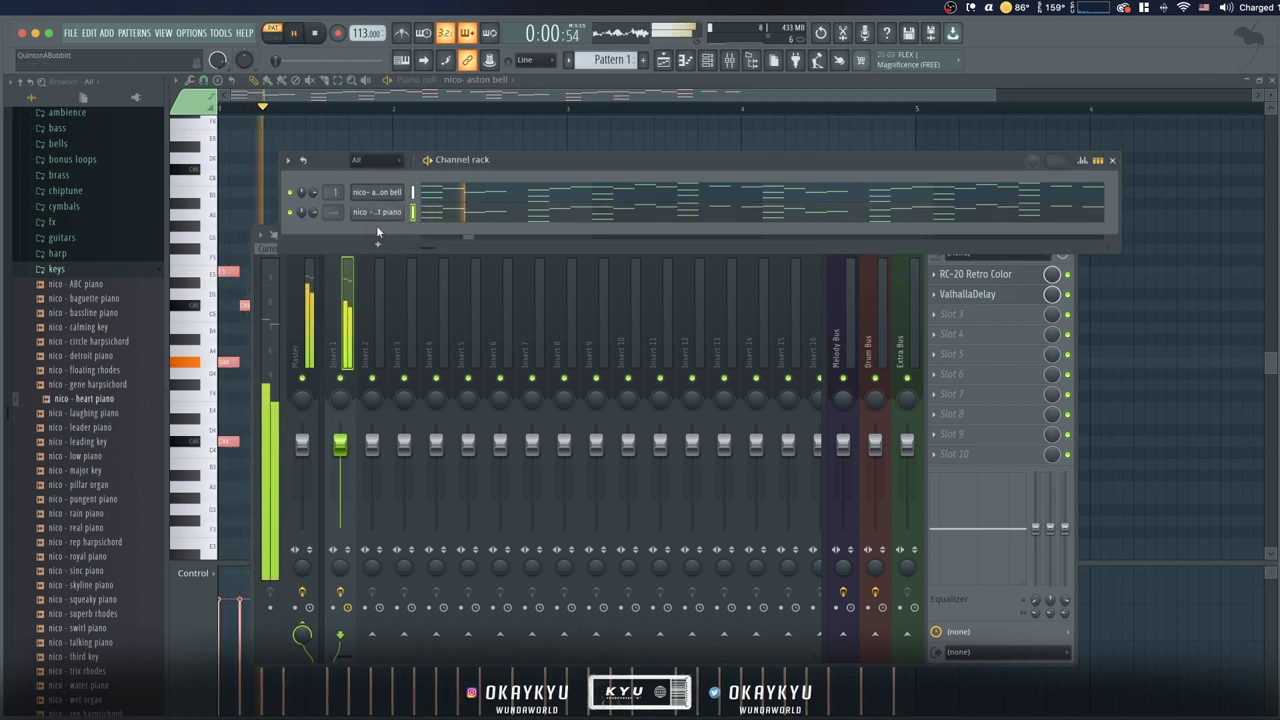
Enable the heart piano's volume envelope with zero attack, zero decay and full hold, and listen to the result
click(379, 214)
click(276, 192)
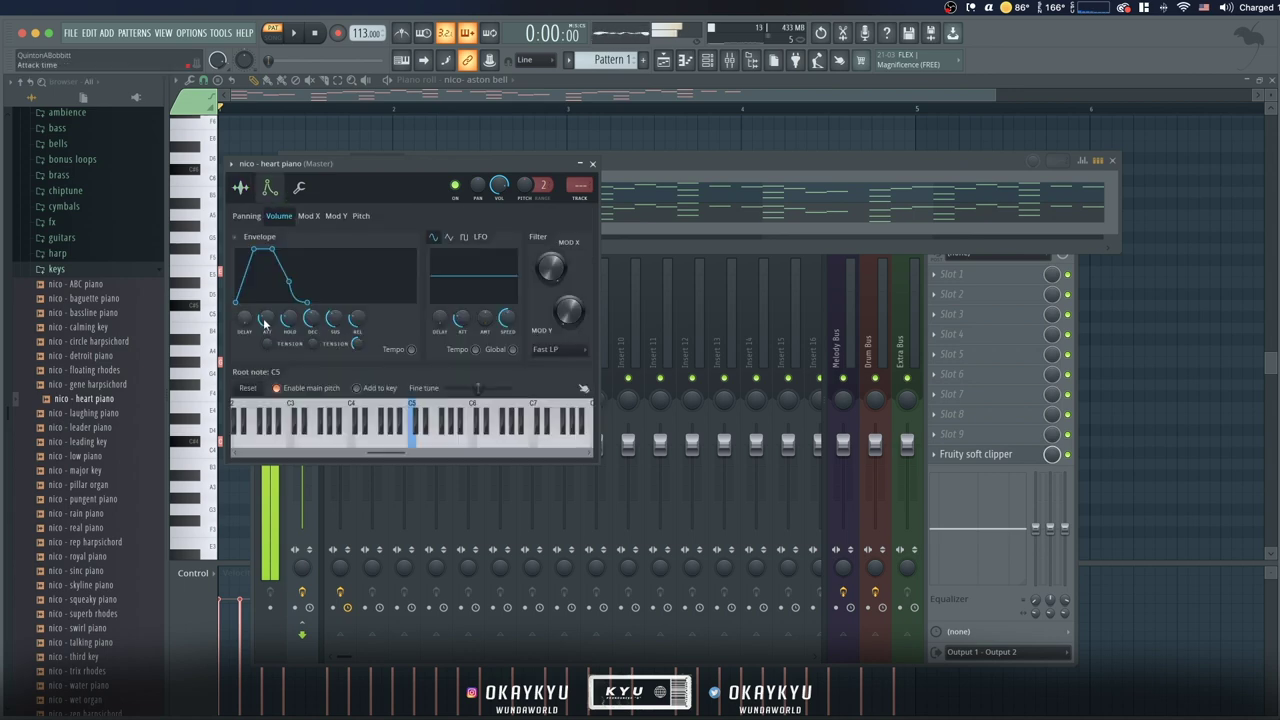
key(space)
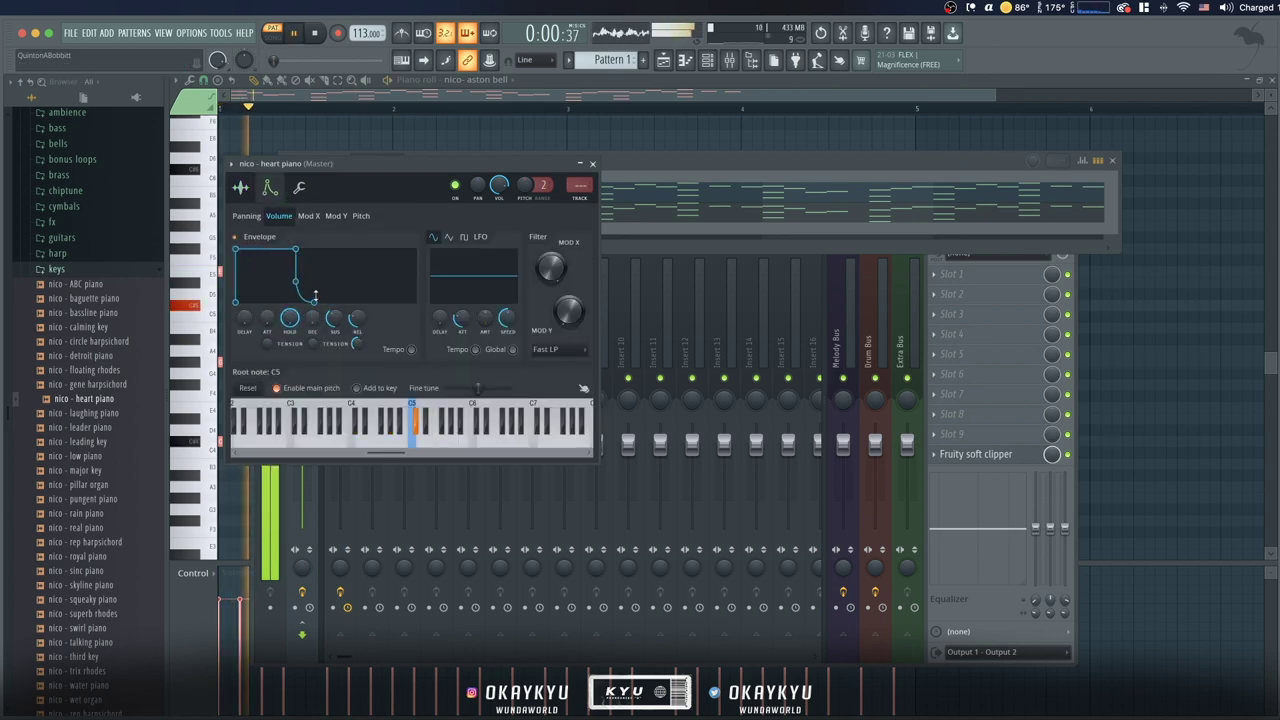
click(592, 163)
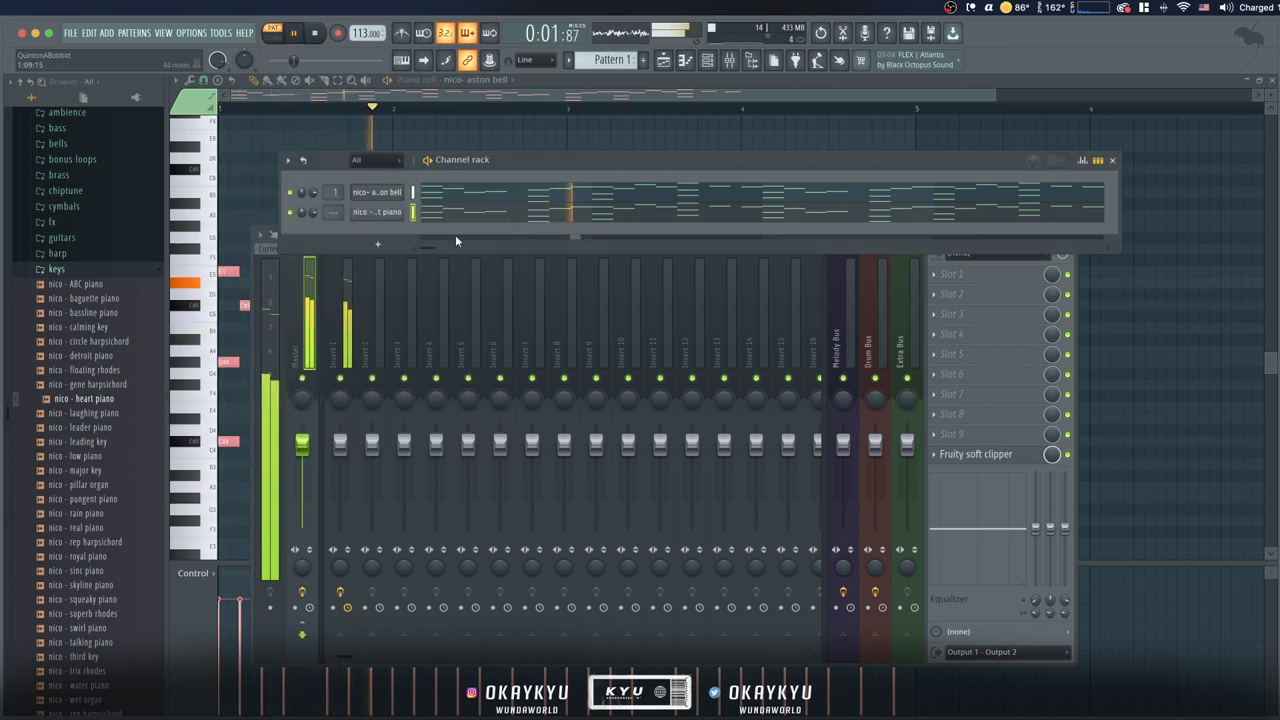
click(364, 212)
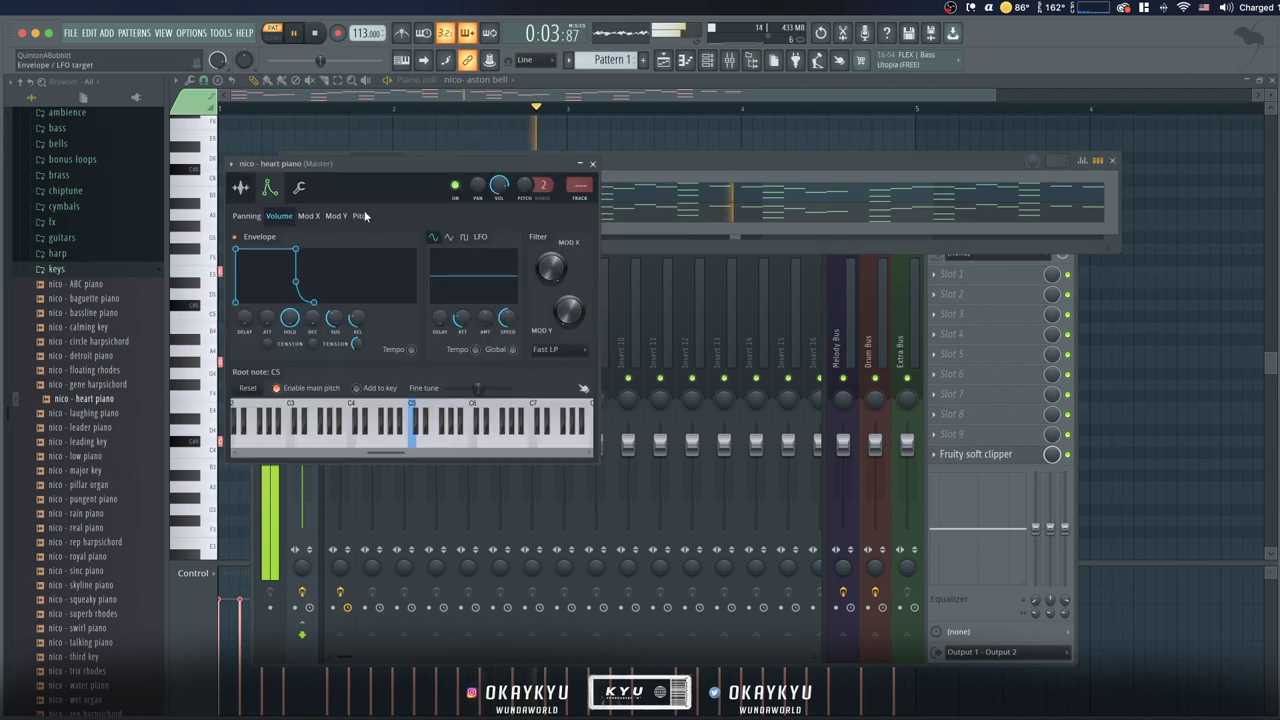
click(592, 163)
key(space)
Solo the heart piano channel and delete the single melody notes between the chords in bars 1 and 2 of its piano roll
right_click(295, 211)
click(305, 225)
key(space)
key(space)
click(474, 214)
key(space)
key(space)
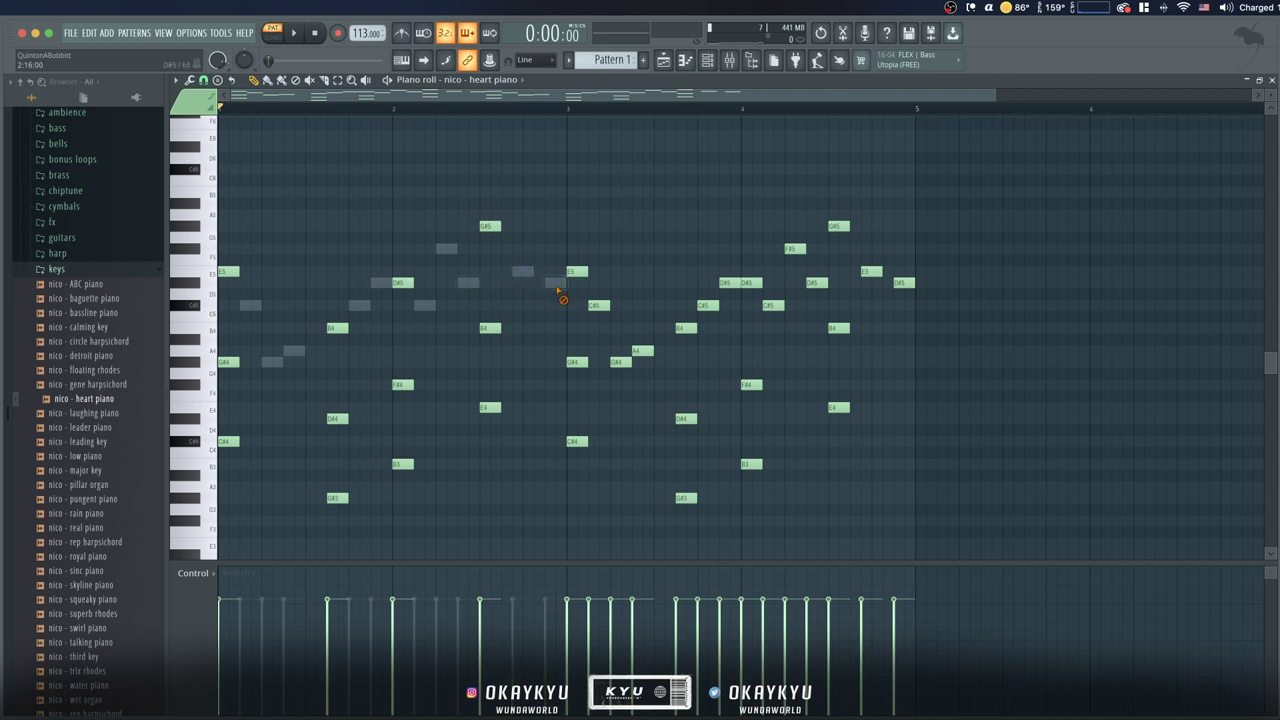
Stretch each of the four chords in bars 1 and 2 until it meets the next chord or bar 3
key(space)
key(space)
drag(259, 463, 318, 270)
key(space)
drag(346, 513, 399, 324)
key(space)
key(space)
click(420, 491)
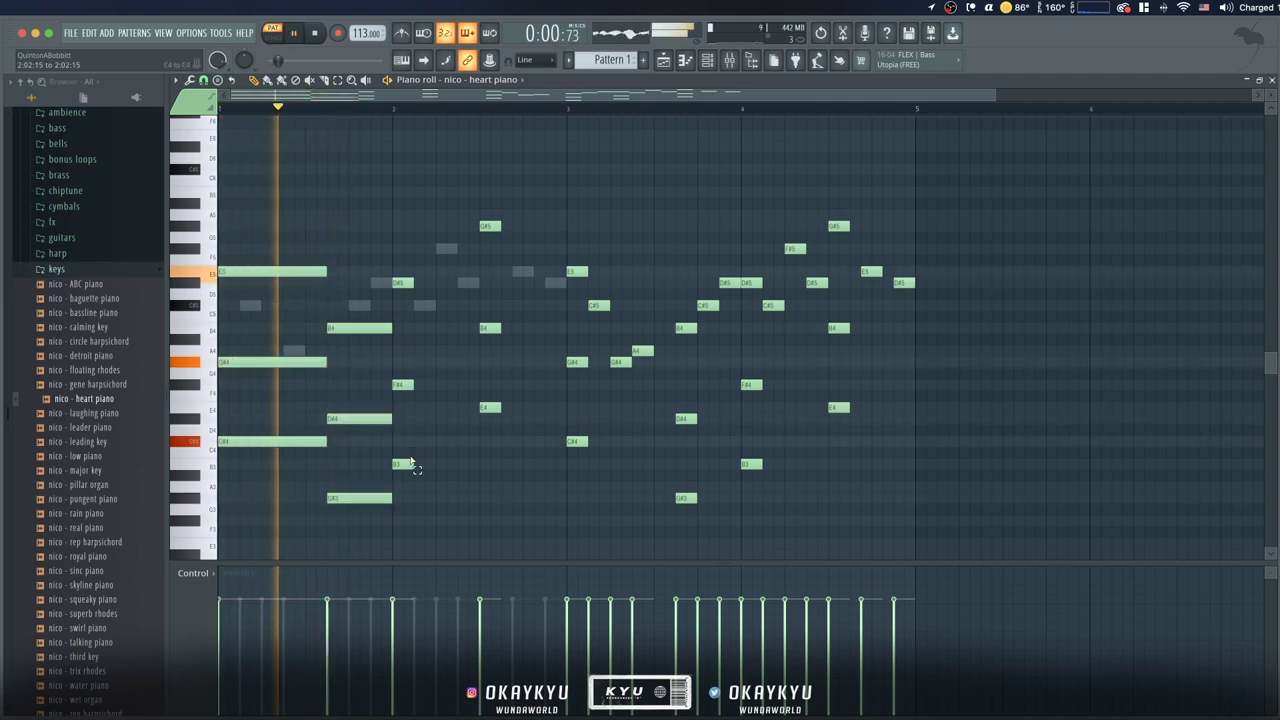
key(space)
drag(420, 491, 396, 255)
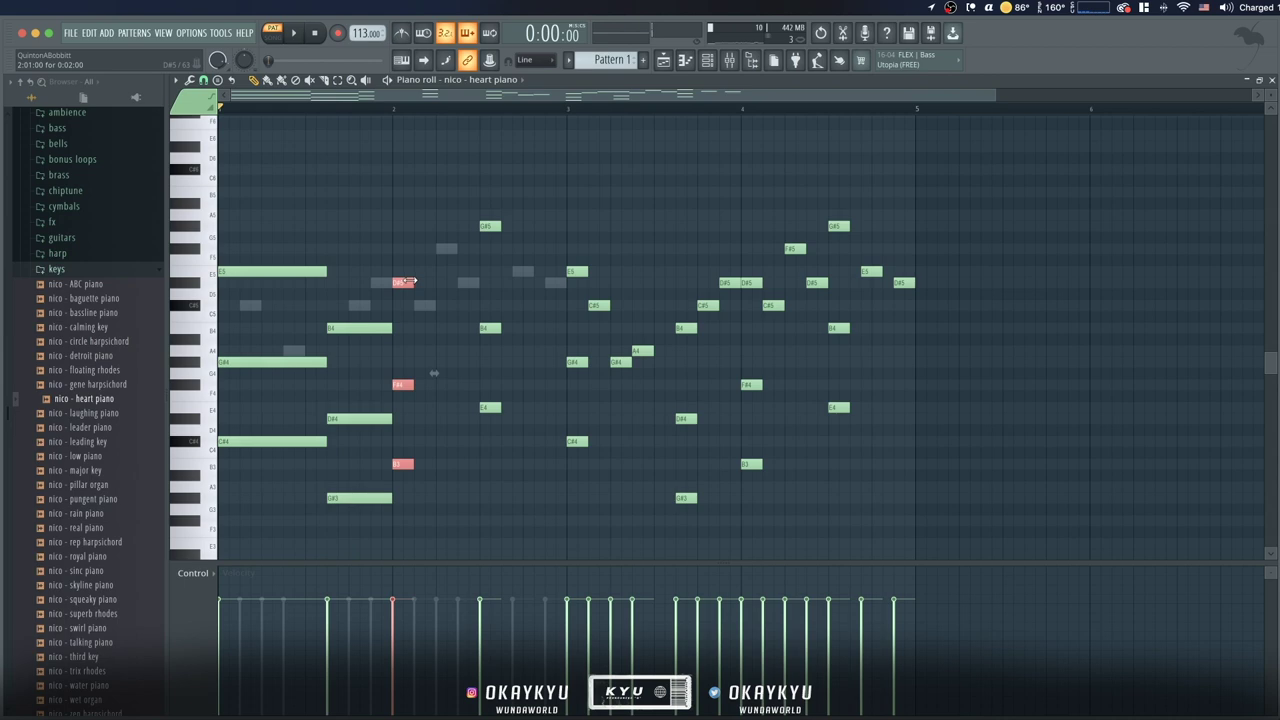
drag(502, 432, 505, 232)
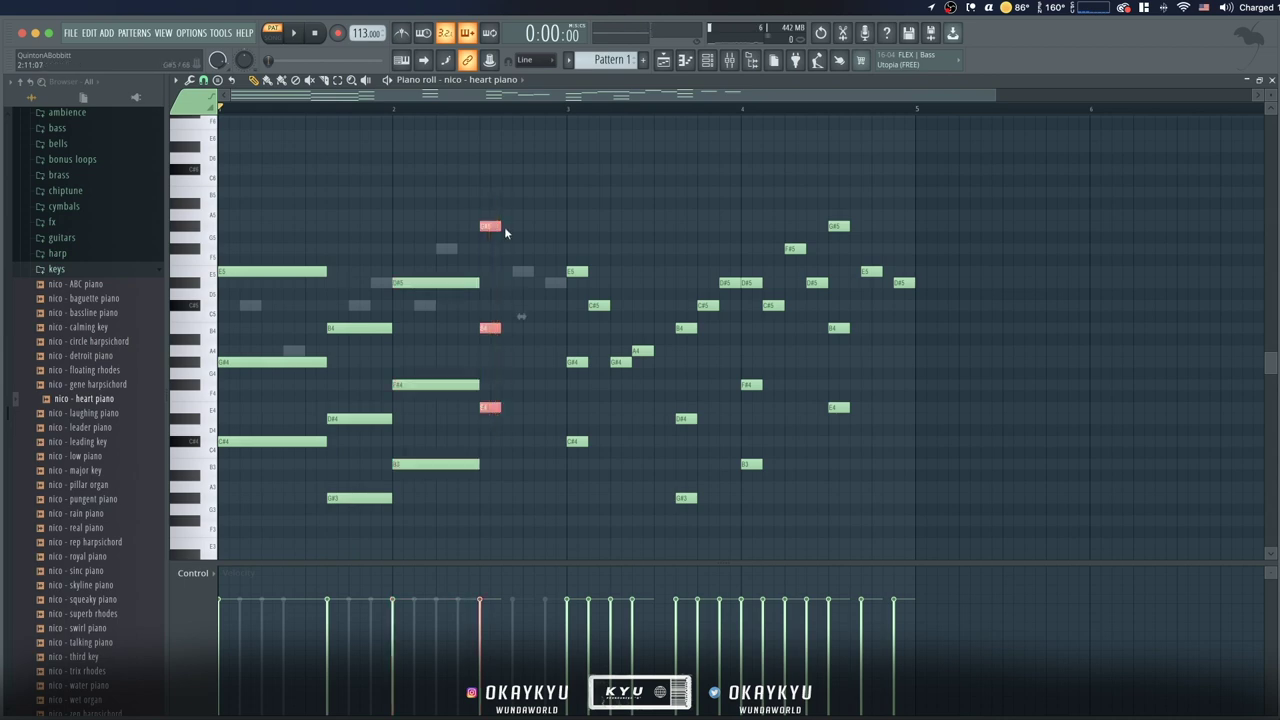
Transpose all heart piano notes up one octave and play the pattern
right_click(587, 240)
key(ctrl+Up)
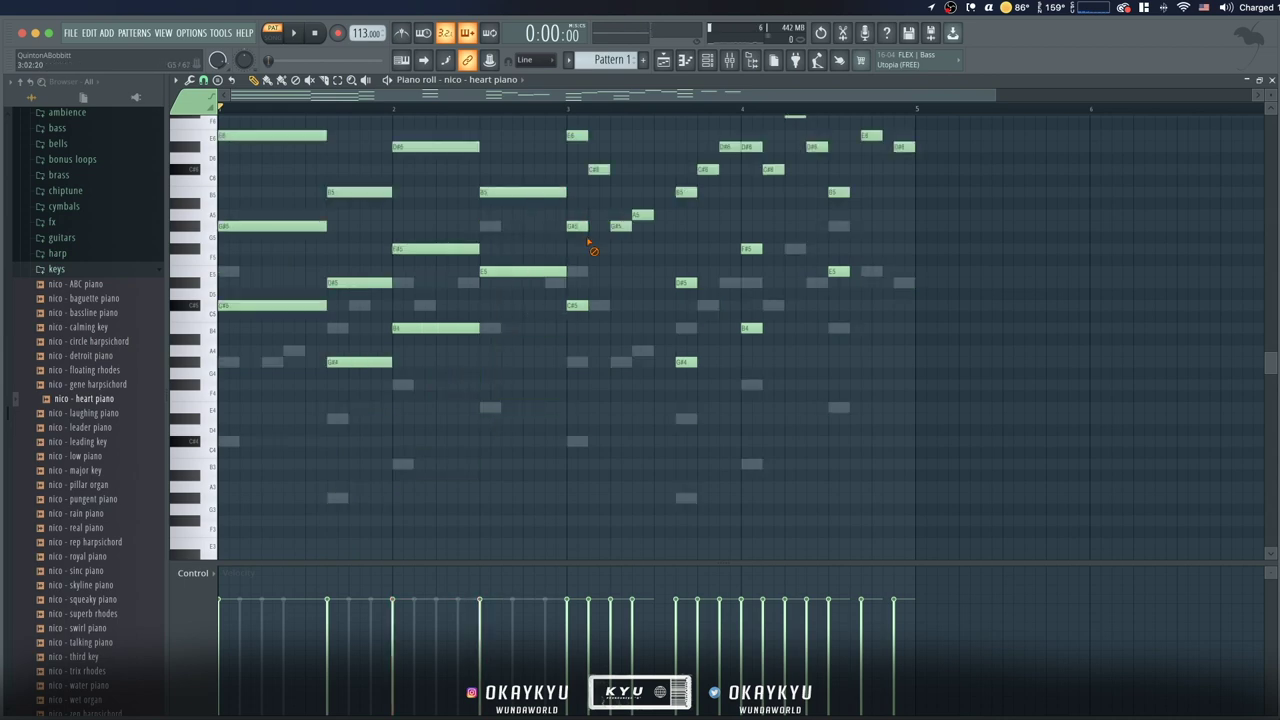
key(space)
scroll(578, 408, up, 5)
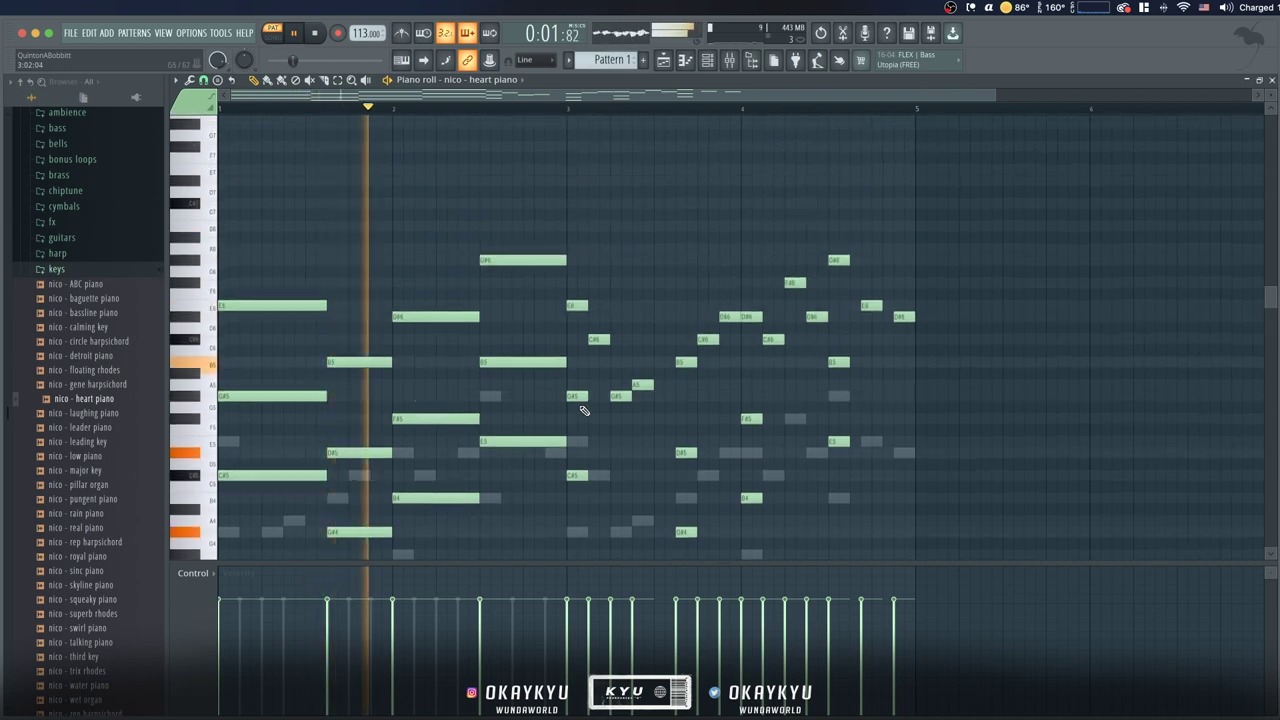
key(space)
Lower the sustain and release of the heart piano's volume envelope to zero and play the pattern
click(707, 61)
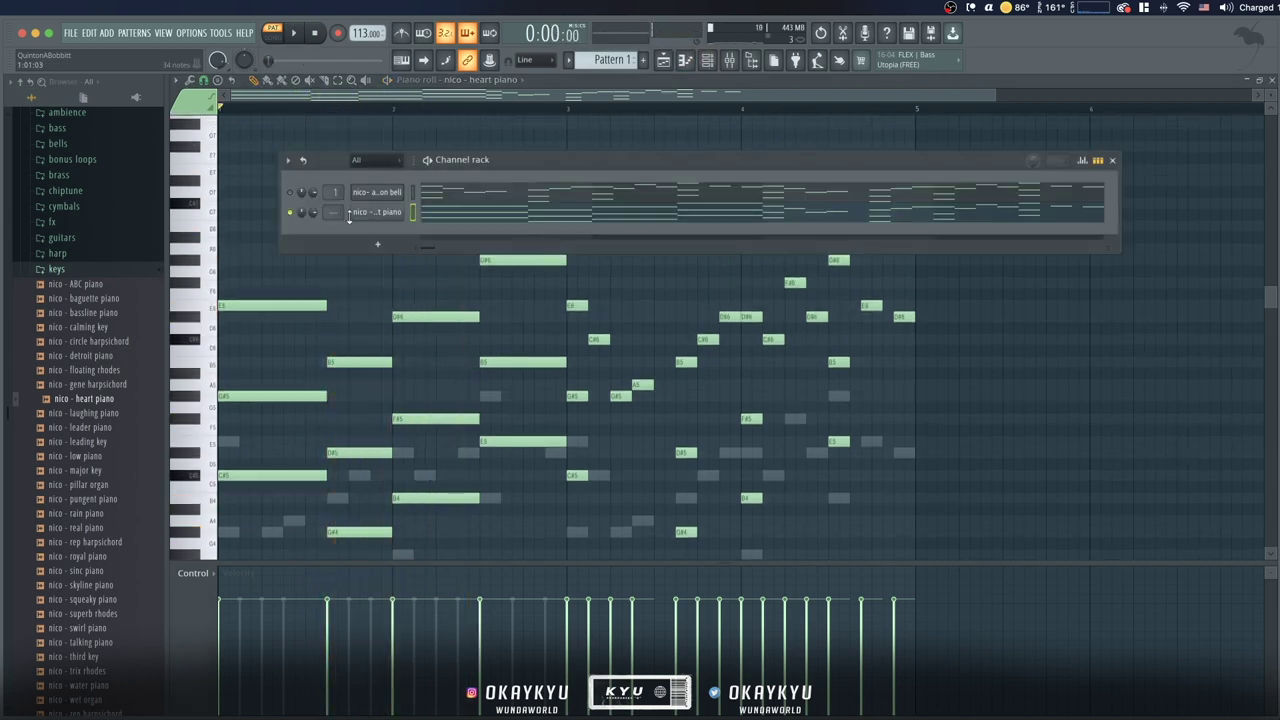
click(368, 213)
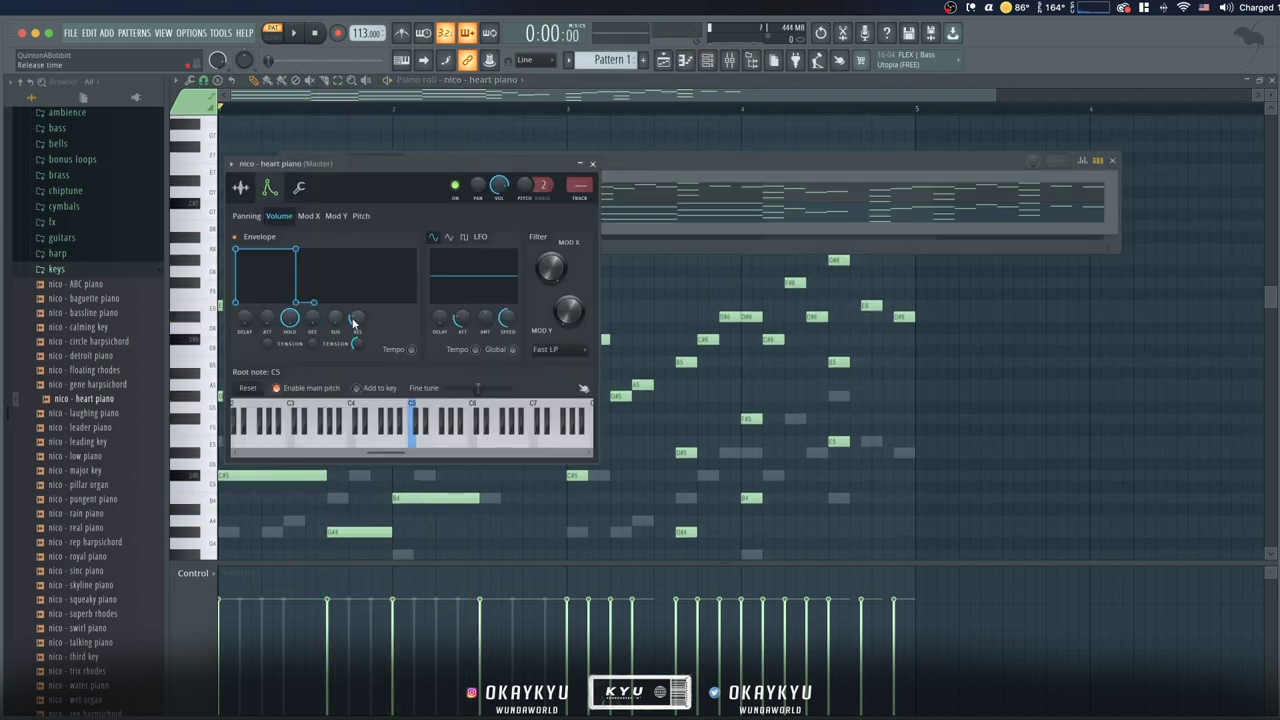
key(space)
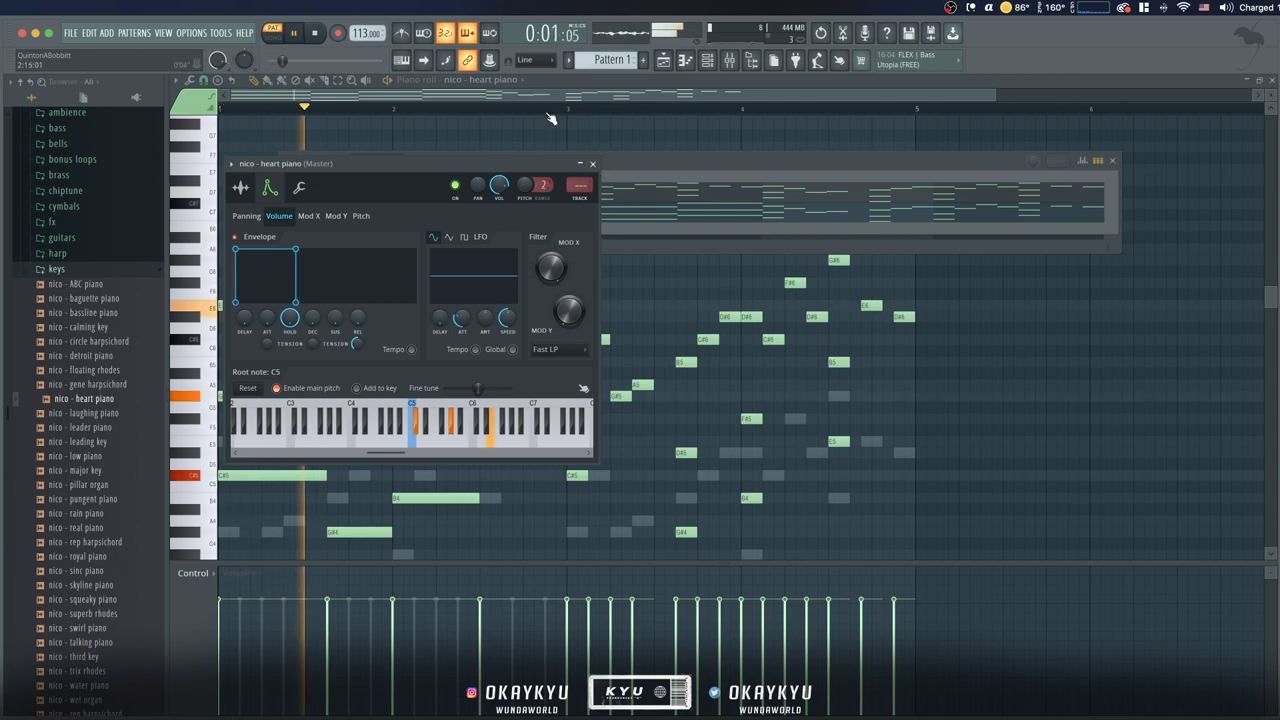
click(592, 163)
click(582, 89)
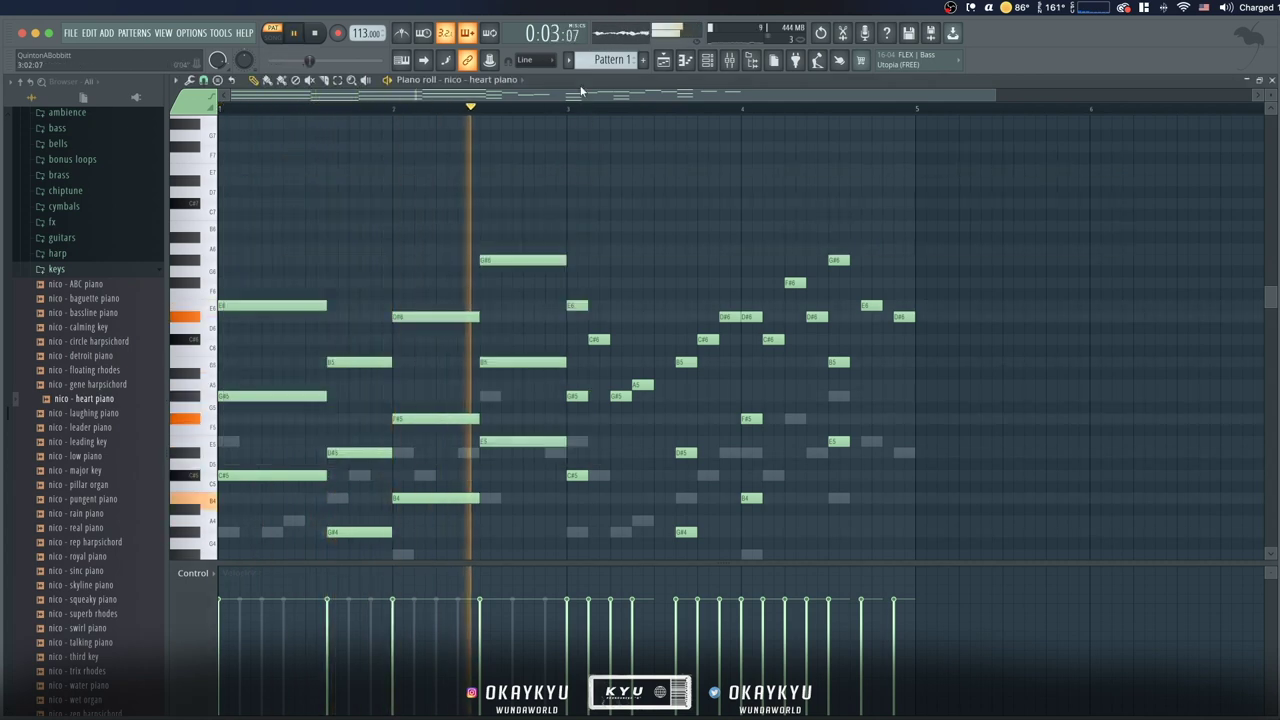
key(space)
Delete all heart piano notes in bars 3 and 4
drag(988, 502, 583, 115)
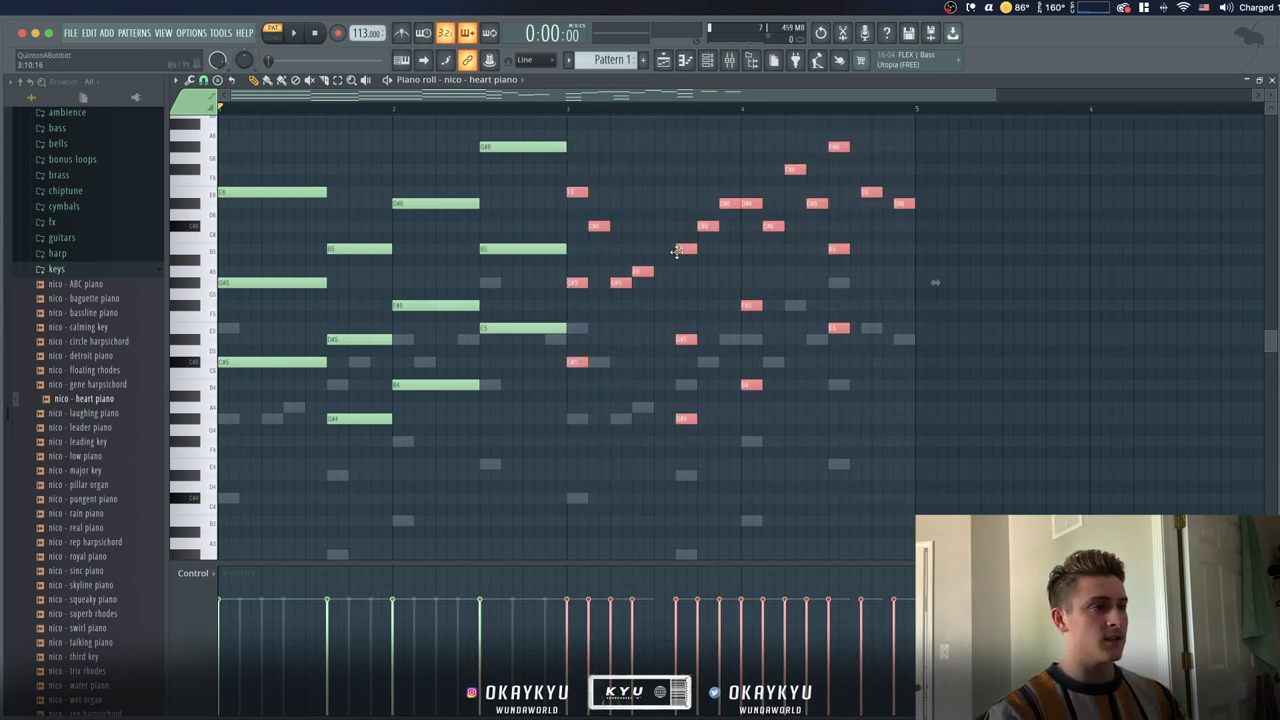
key(Delete)
scroll(333, 277, up, 1)
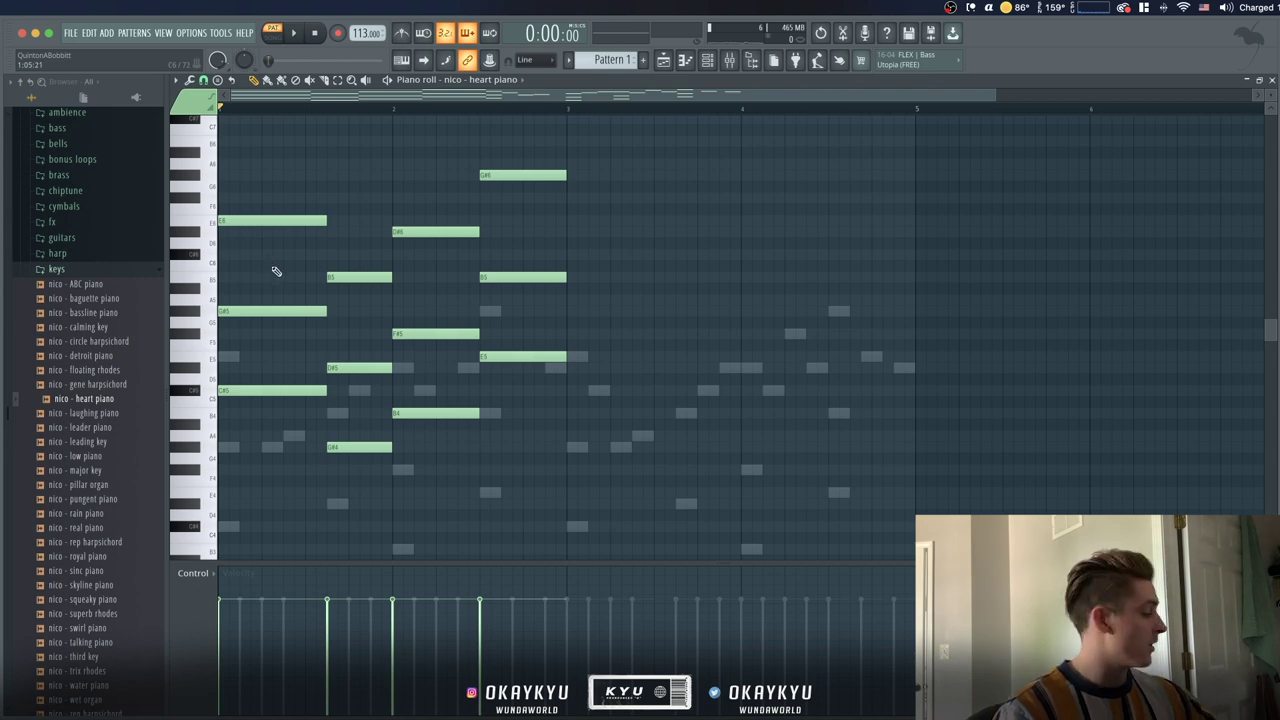
Strum the heart piano chords by raising the start time strength in the Strumizer, keeping Preserve end on
key(alt+s)
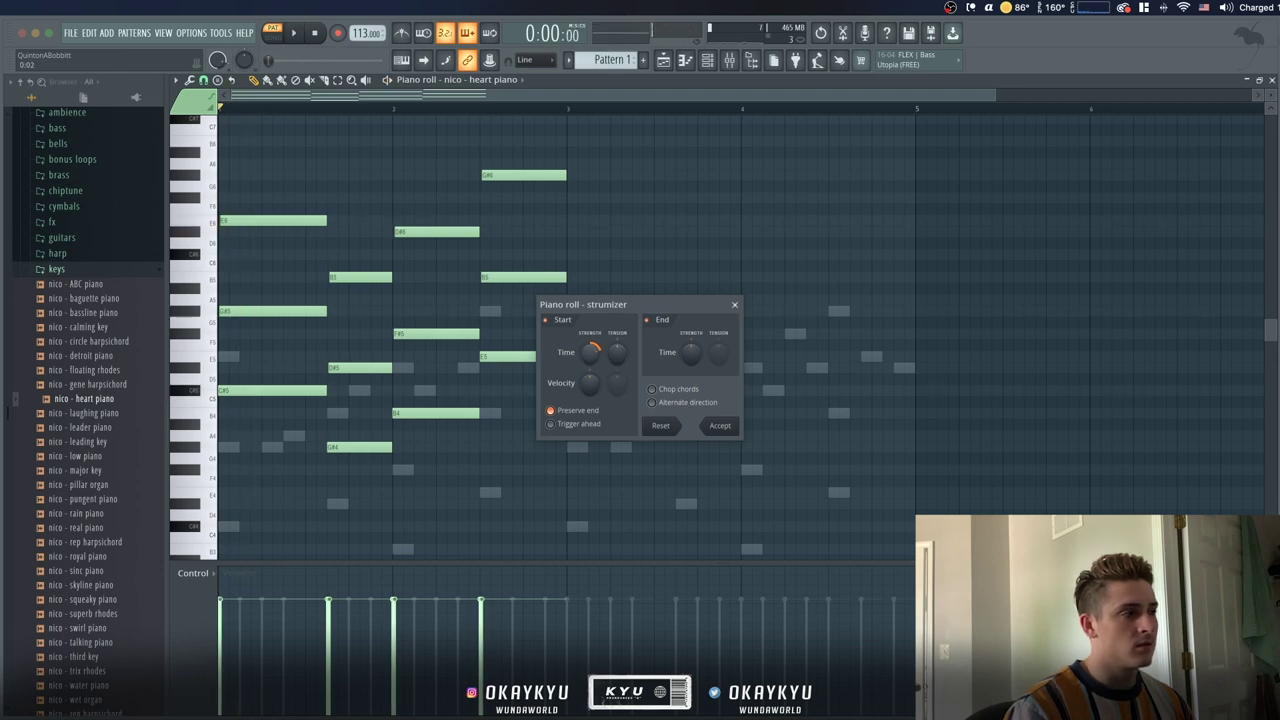
key(space)
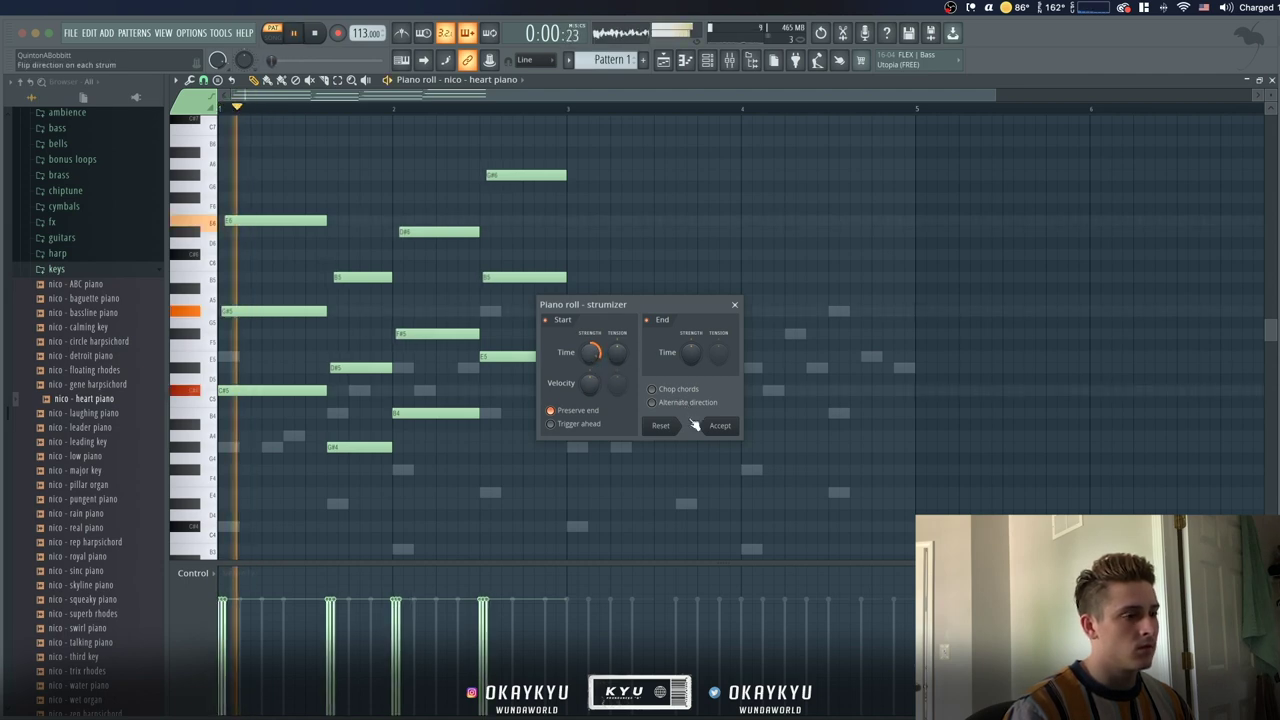
click(694, 425)
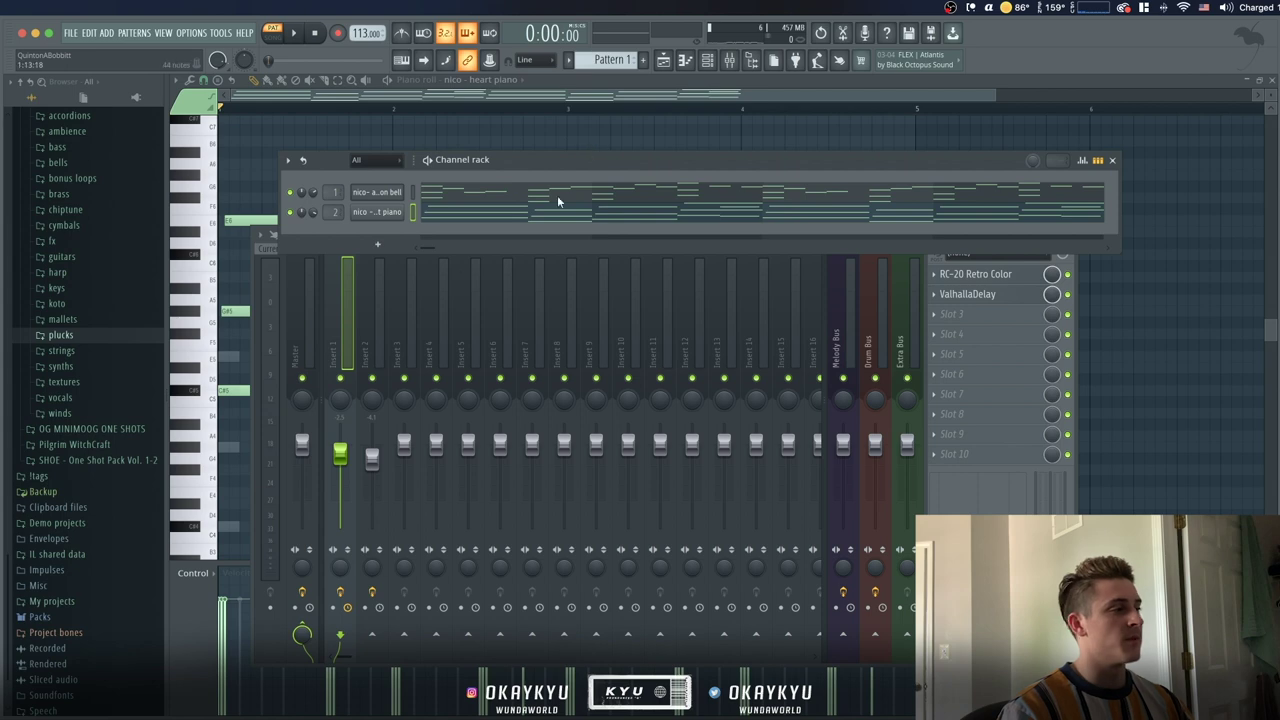
Audition samples in the textures and vocals folders and add nico - godlike vocal as a new channel
click(64, 382)
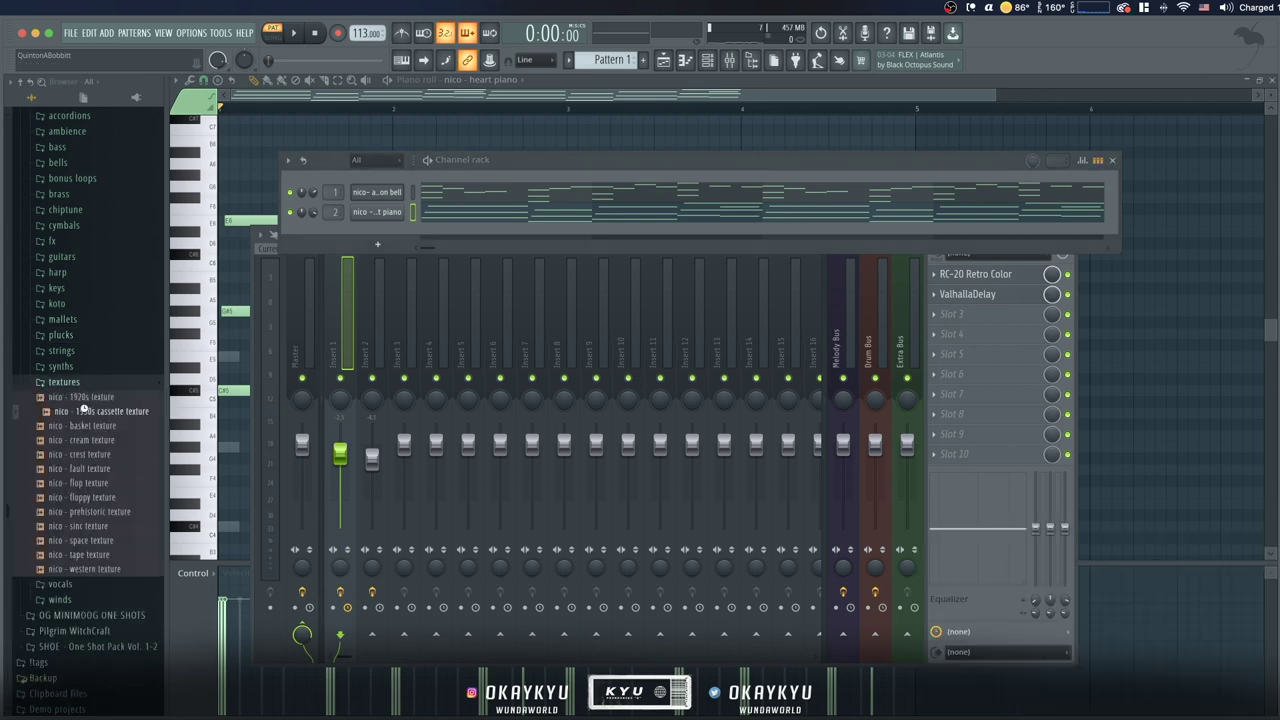
click(64, 382)
click(60, 397)
click(82, 427)
click(74, 431)
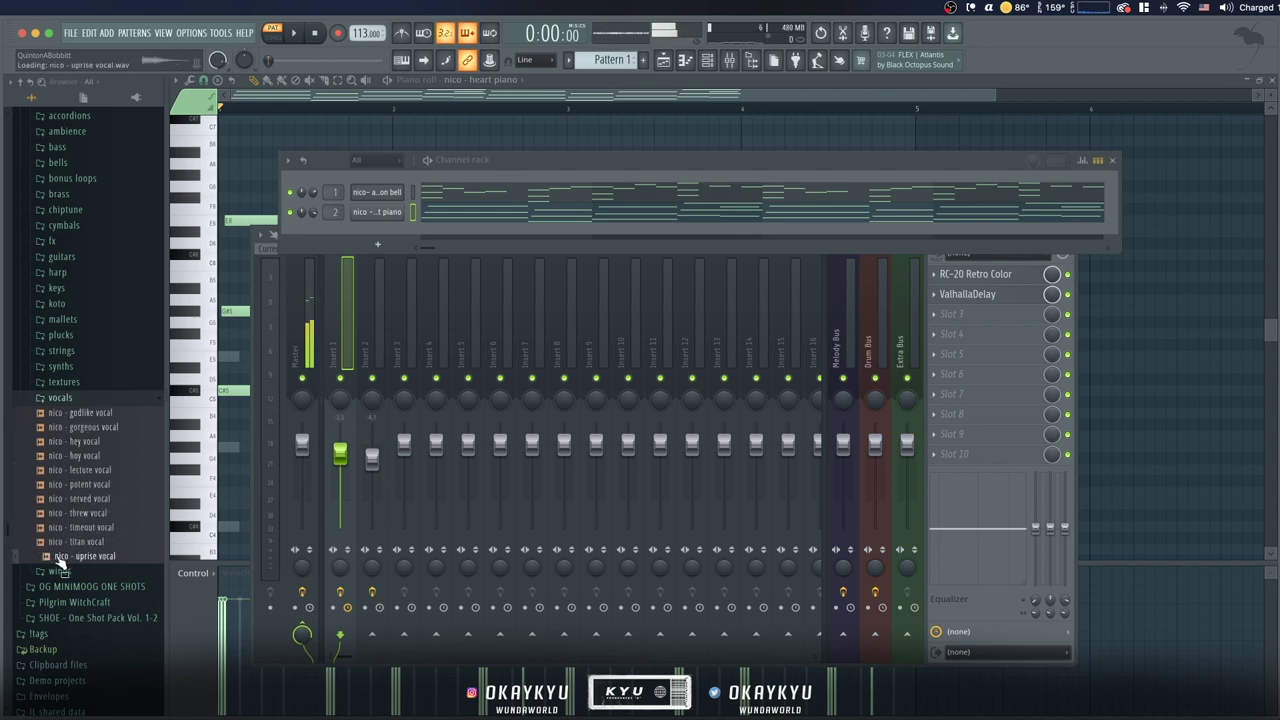
click(69, 415)
drag(78, 412, 381, 236)
Open the godlike vocal sample in Edison, detect its pitch regions to find its key, and close the editor and channel settings
click(363, 238)
right_click(370, 418)
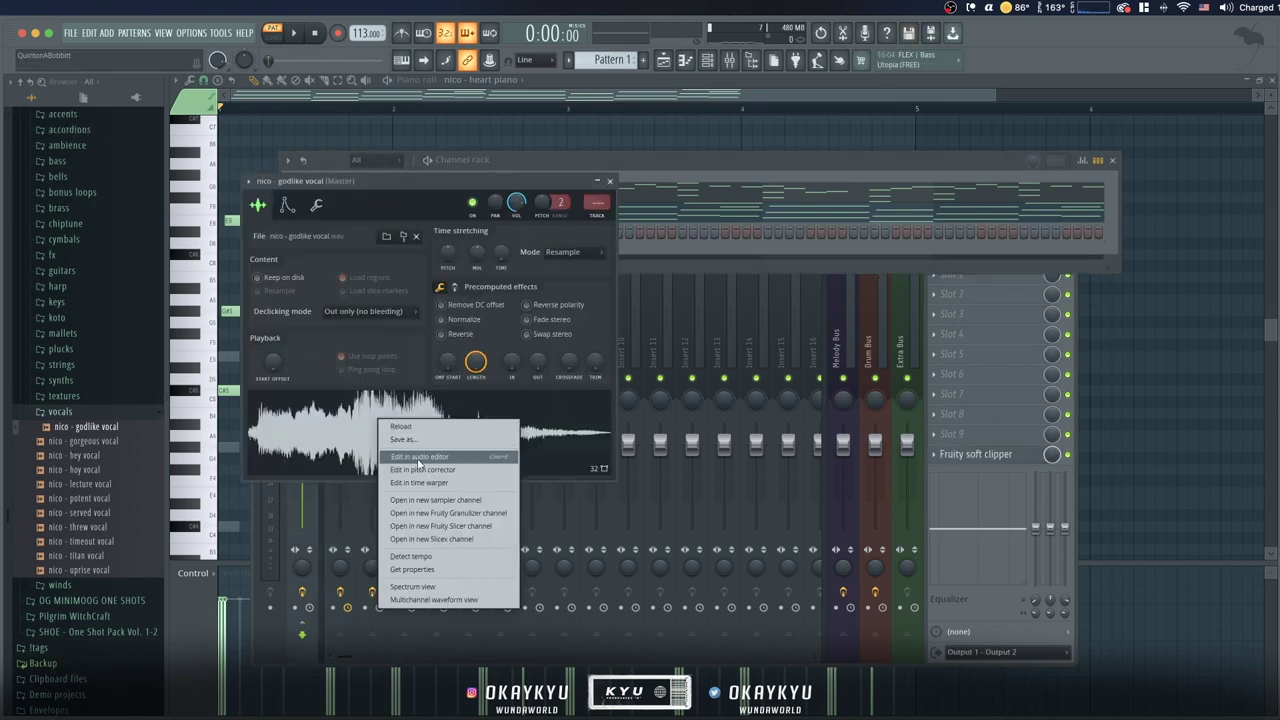
click(400, 440)
click(304, 205)
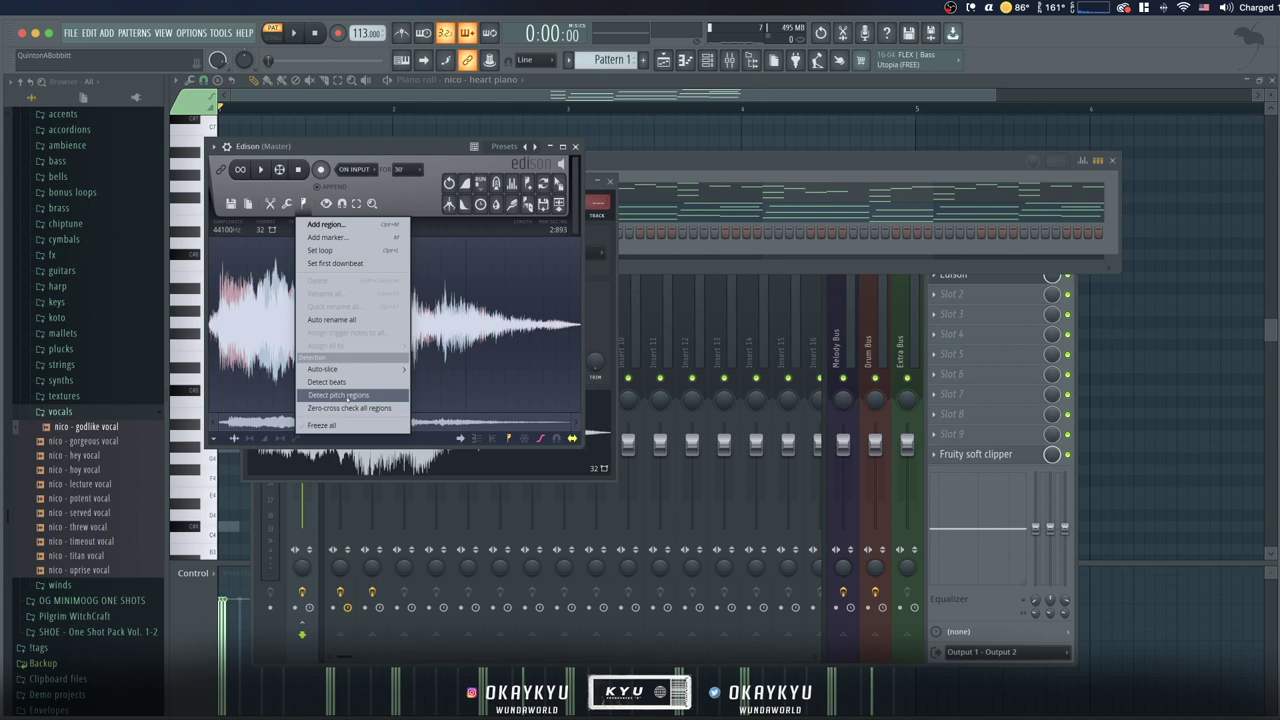
click(347, 396)
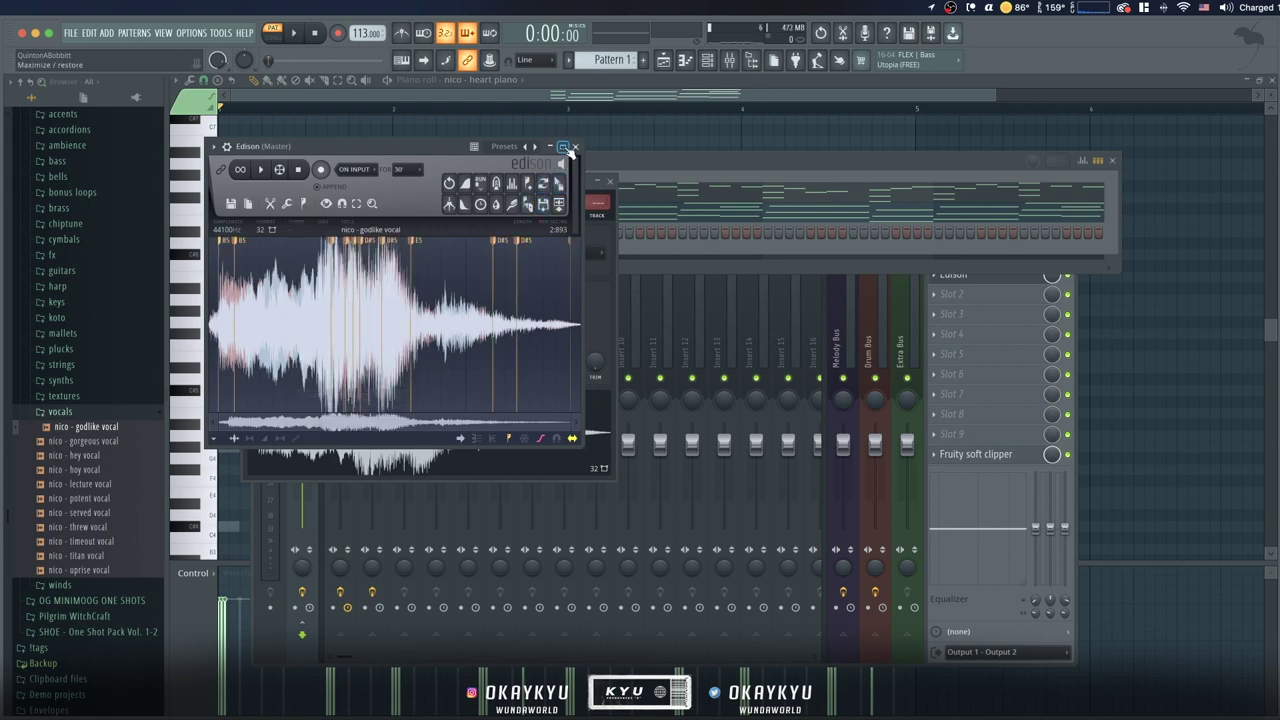
click(576, 147)
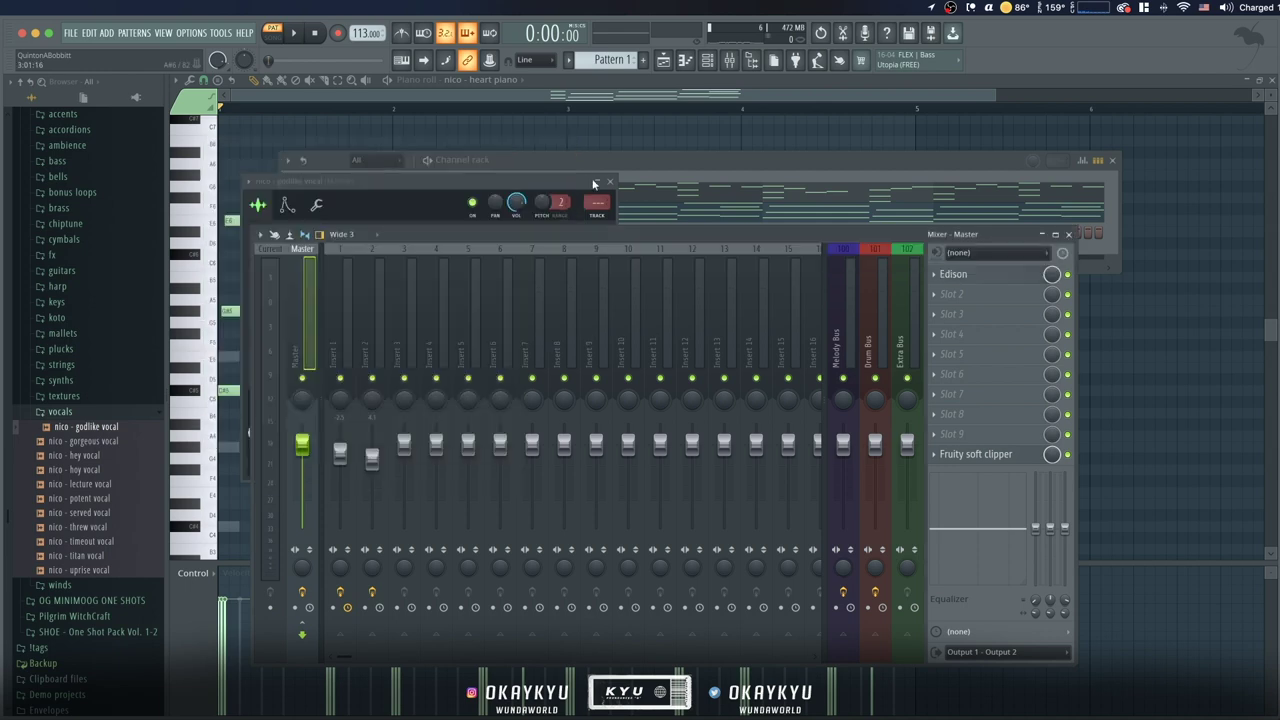
click(597, 187)
click(610, 183)
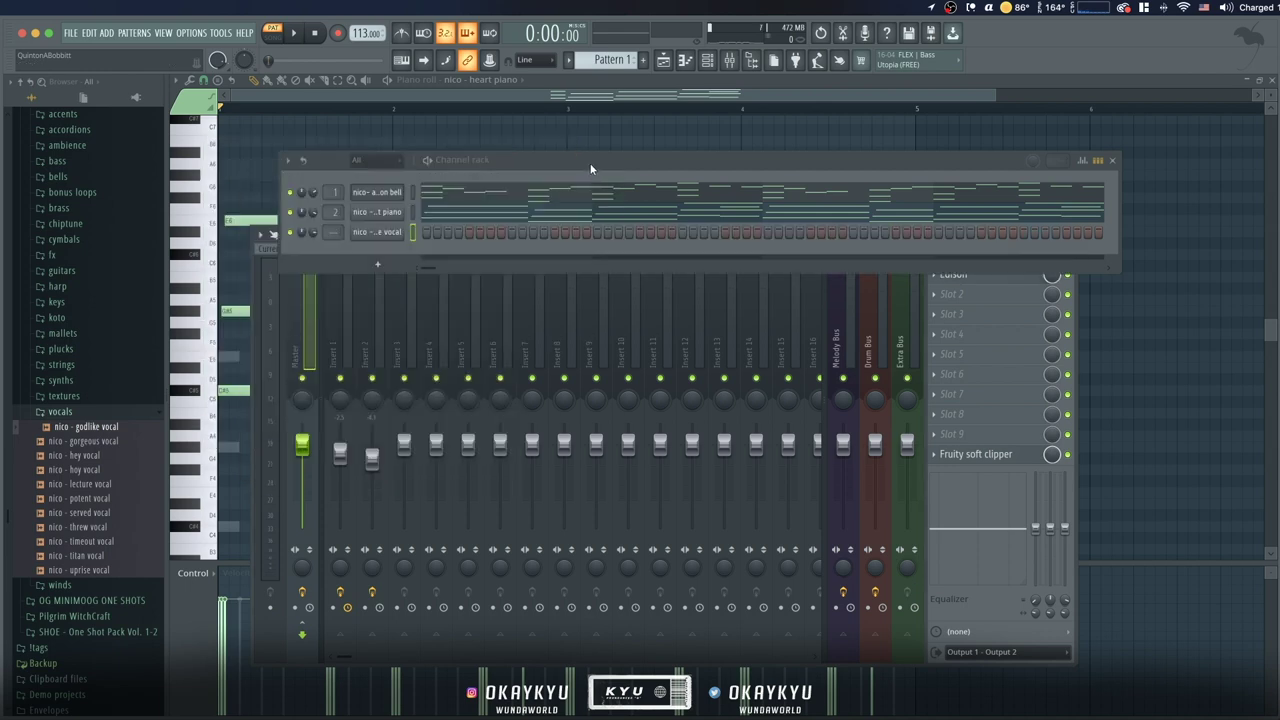
Place a note at the start of bar 1 in the godlike vocal's piano roll and audition it at several pitches
right_click(399, 233)
click(430, 232)
click(230, 389)
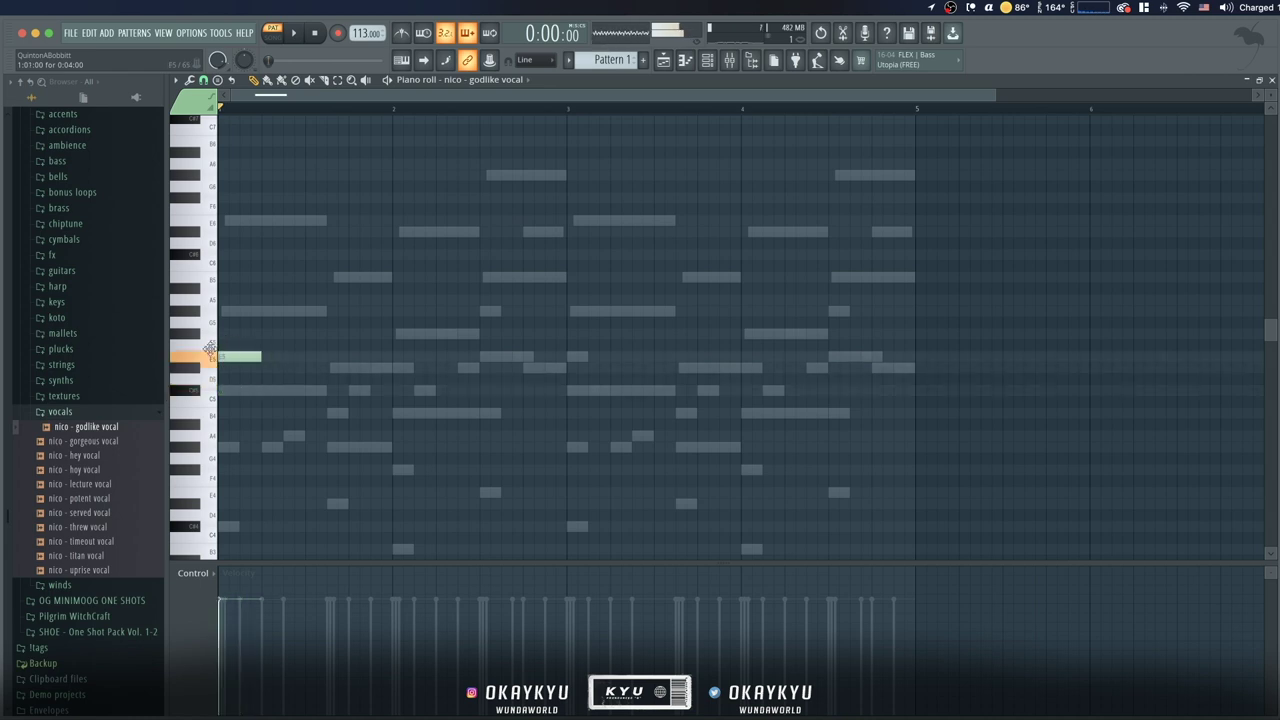
key(space)
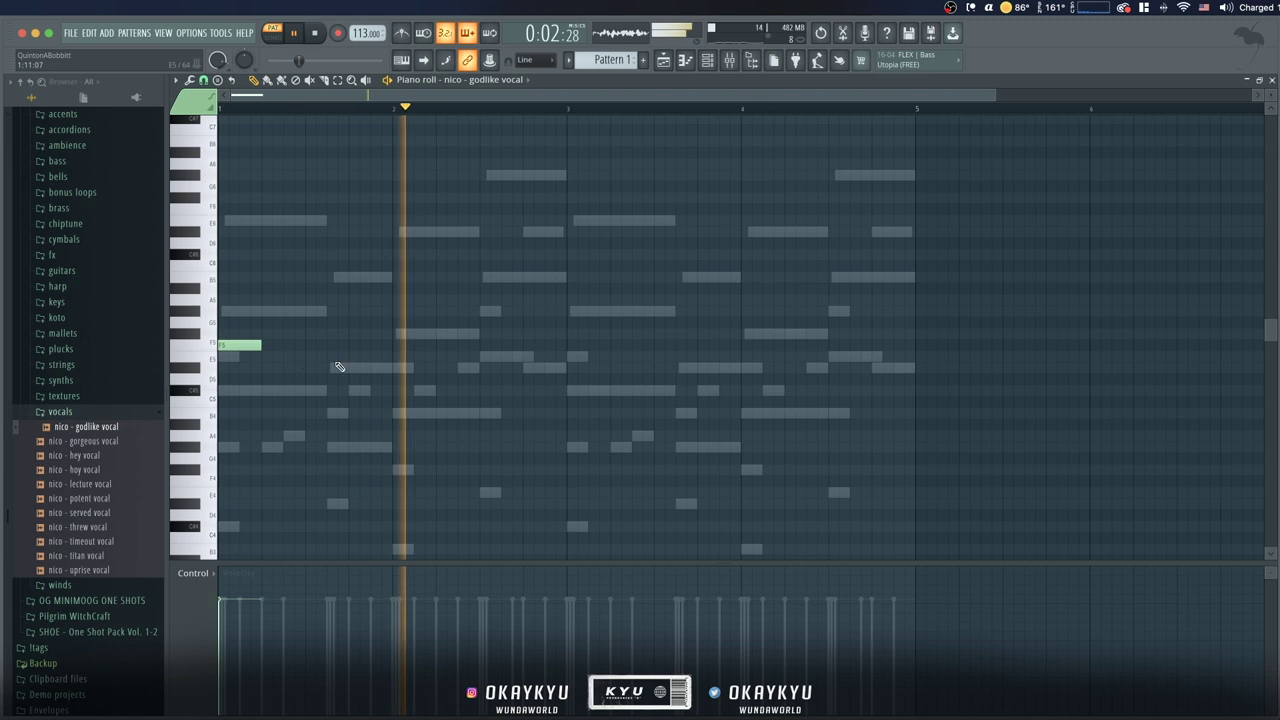
key(space)
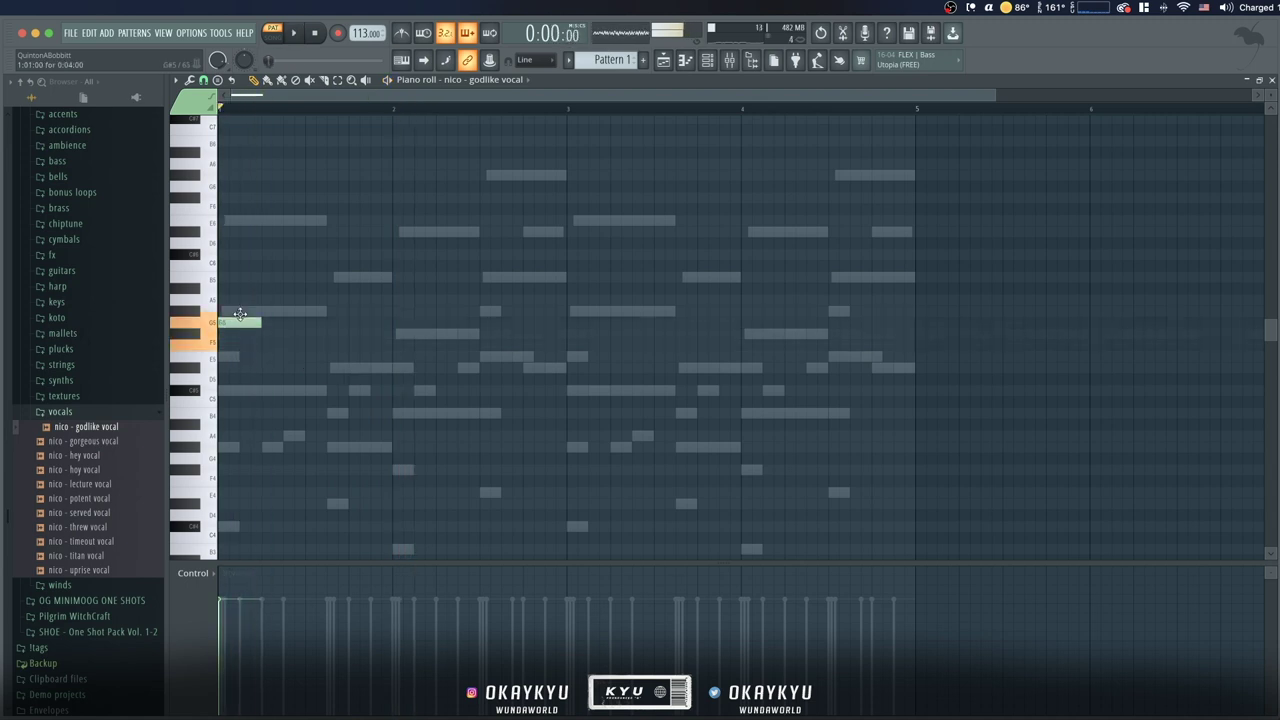
key(space)
key(space)
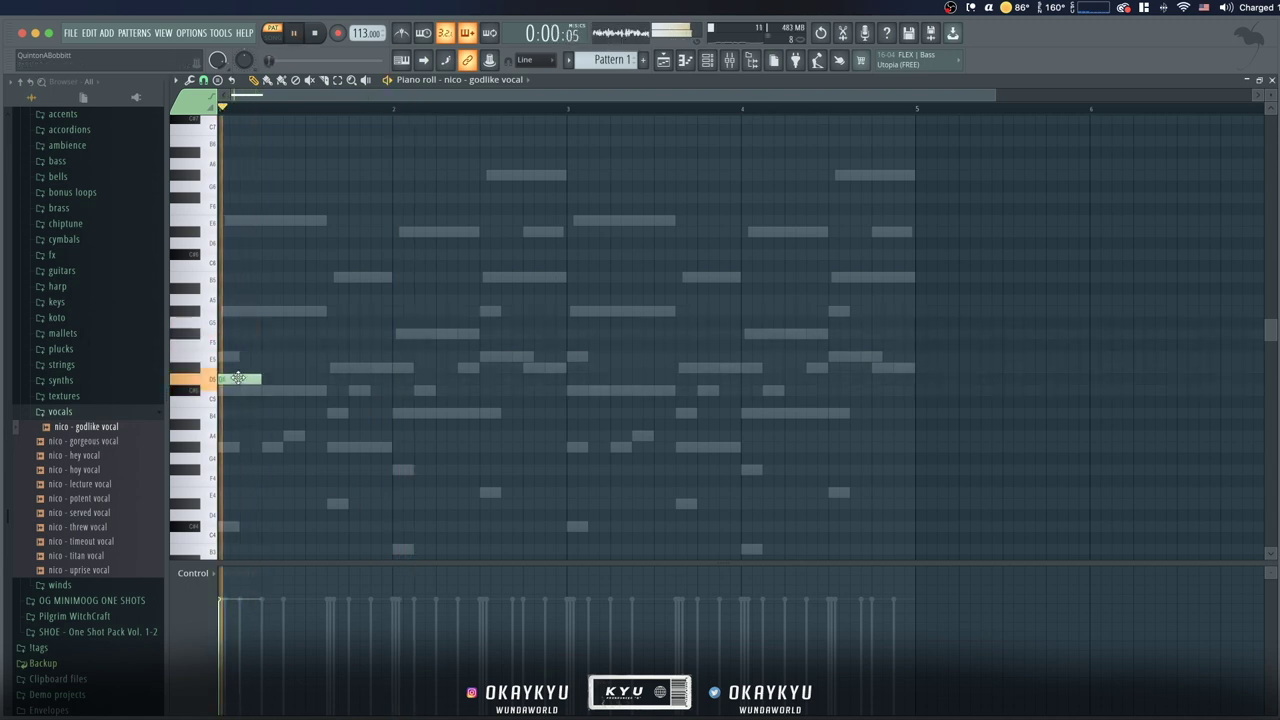
key(space)
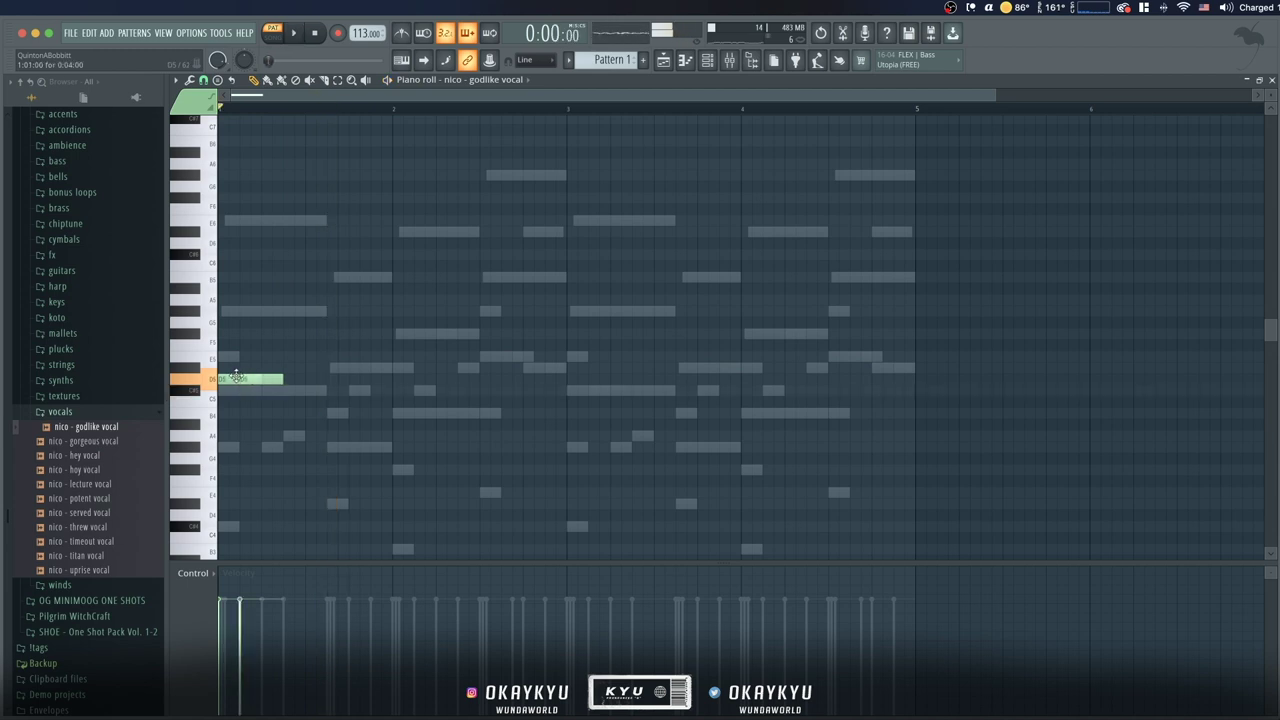
Move the godlike vocal note at the start of bar 1 to F5 and audition it with the pattern
key(space)
key(space)
drag(226, 366, 235, 342)
key(space)
key(space)
key(space)
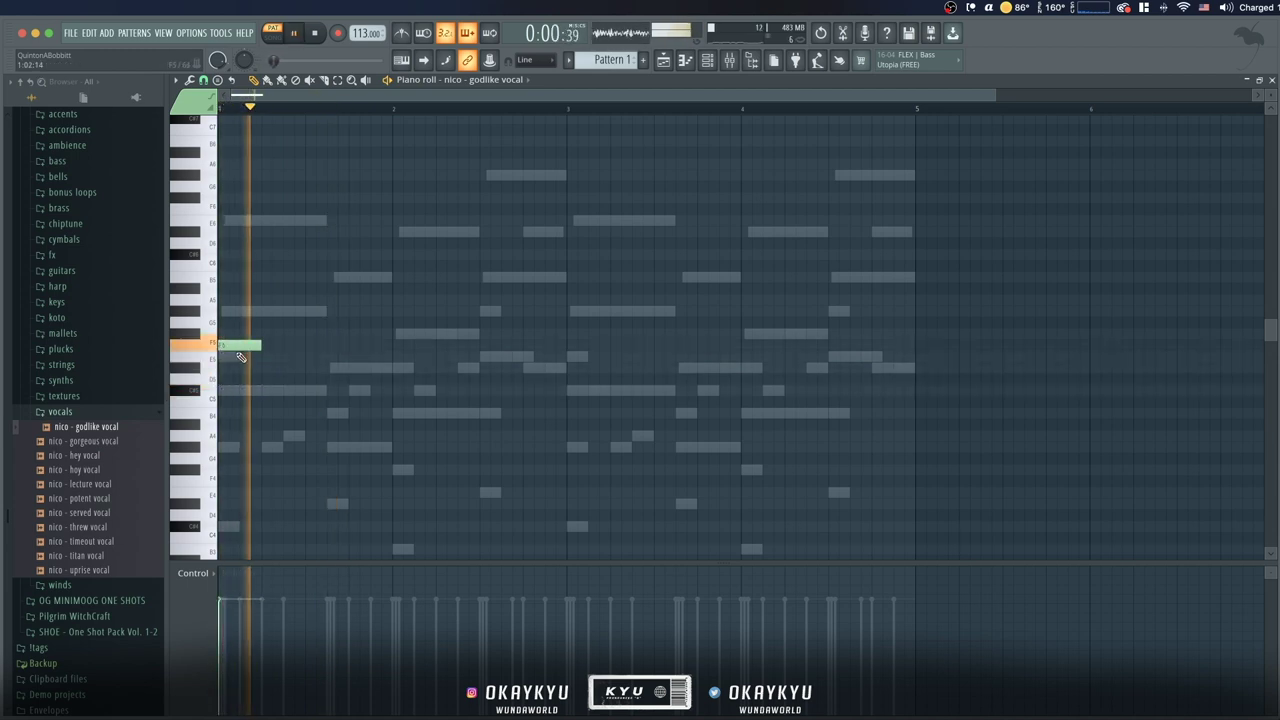
key(space)
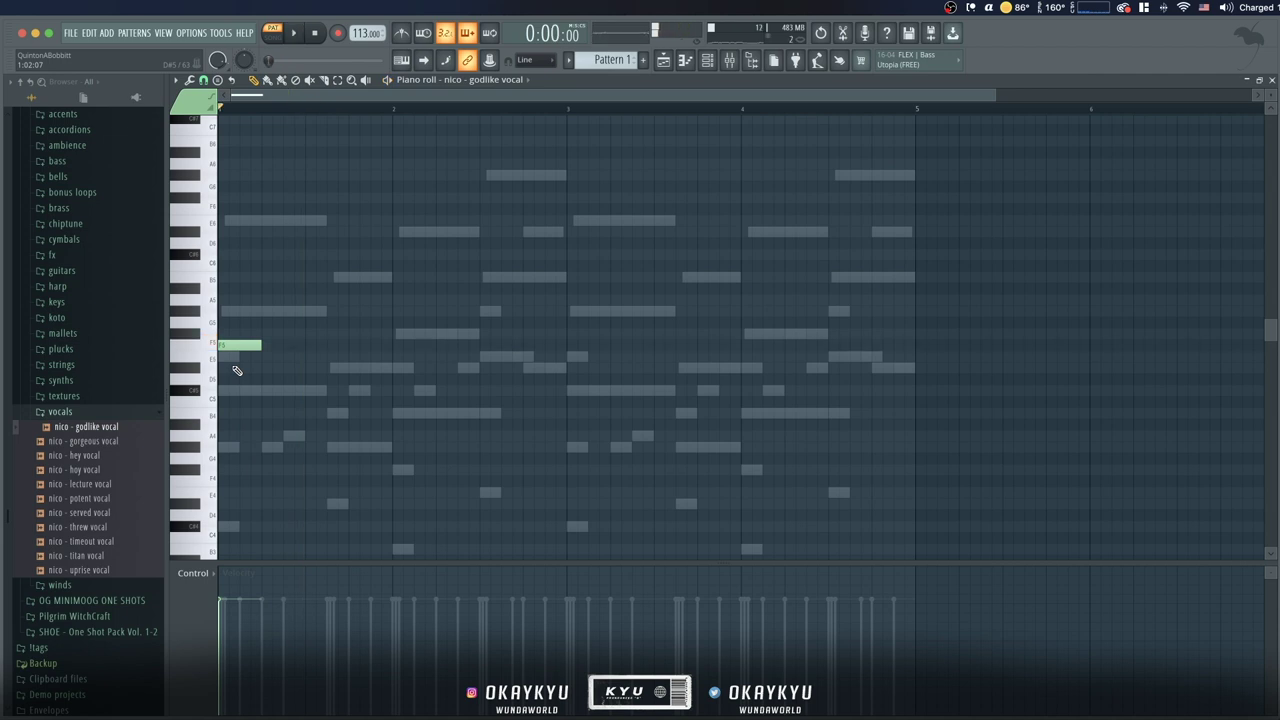
Lower the vocal note one octave to F4 and add a second F4 note at the start of bar 3
key(ctrl+Down)
key(space)
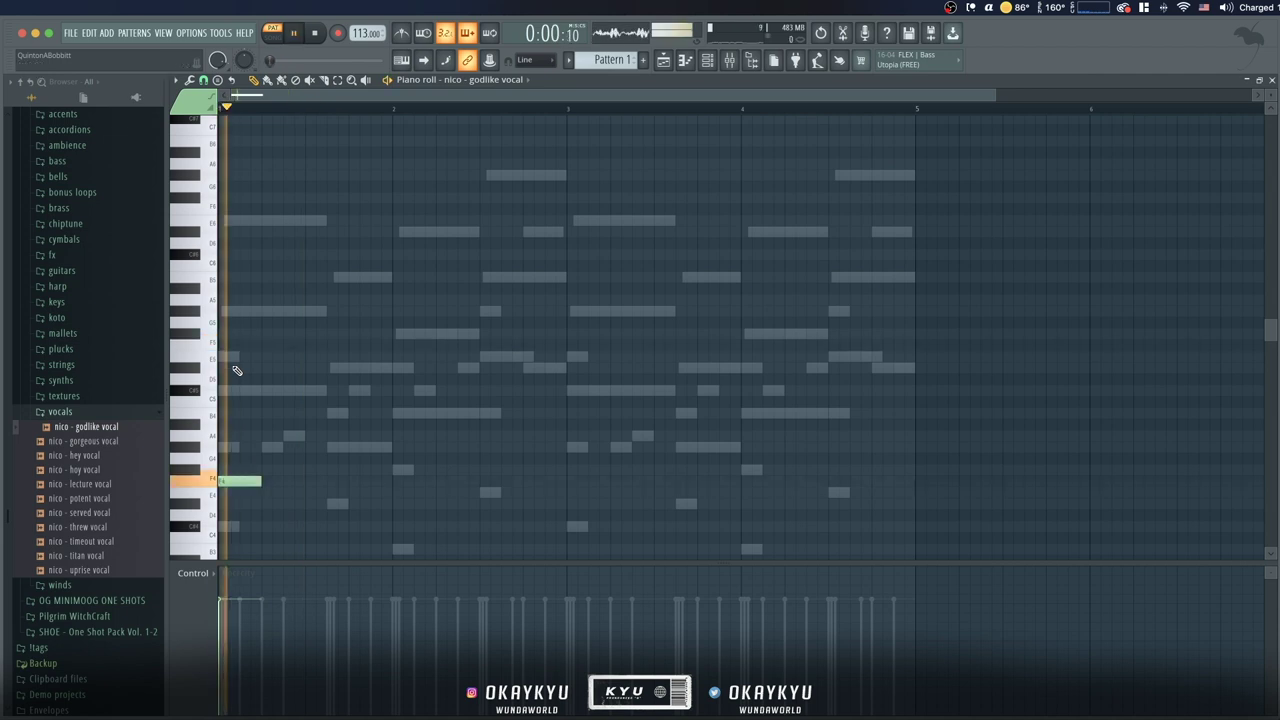
click(564, 481)
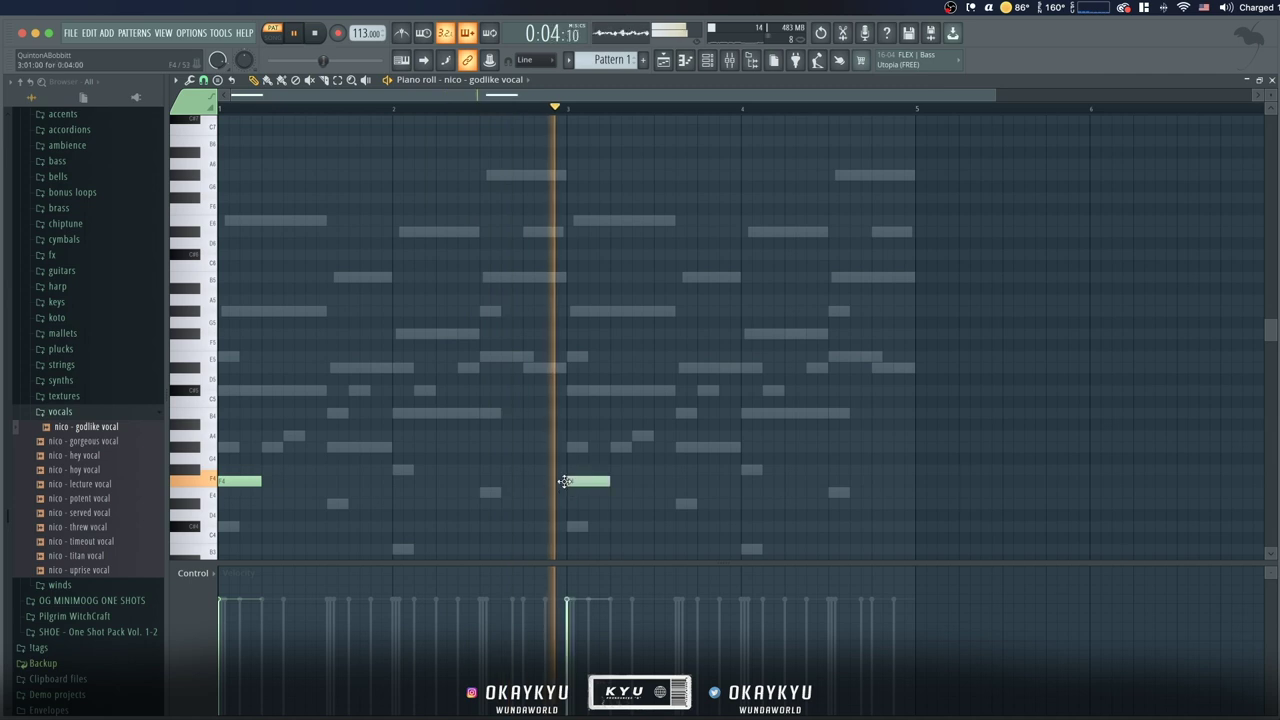
Inspect the godlike vocal's channel settings, close them, then solo the channel and play it alone
click(708, 60)
click(378, 236)
key(space)
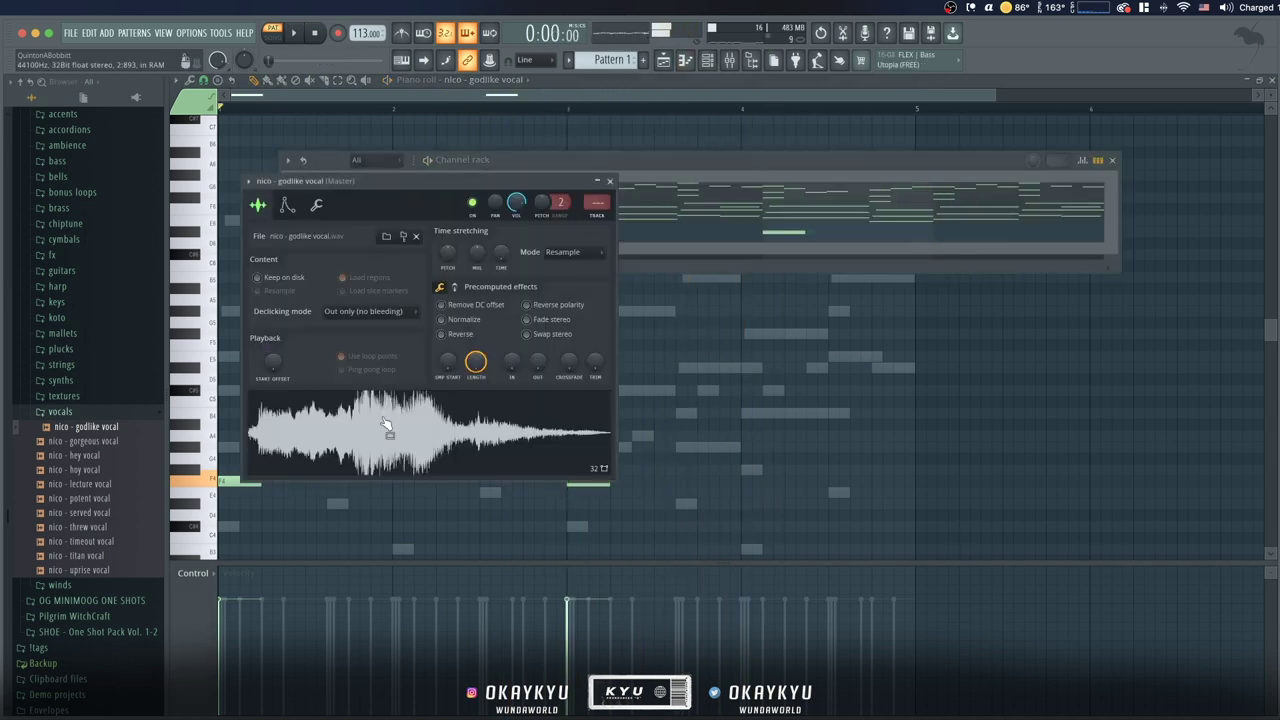
click(610, 182)
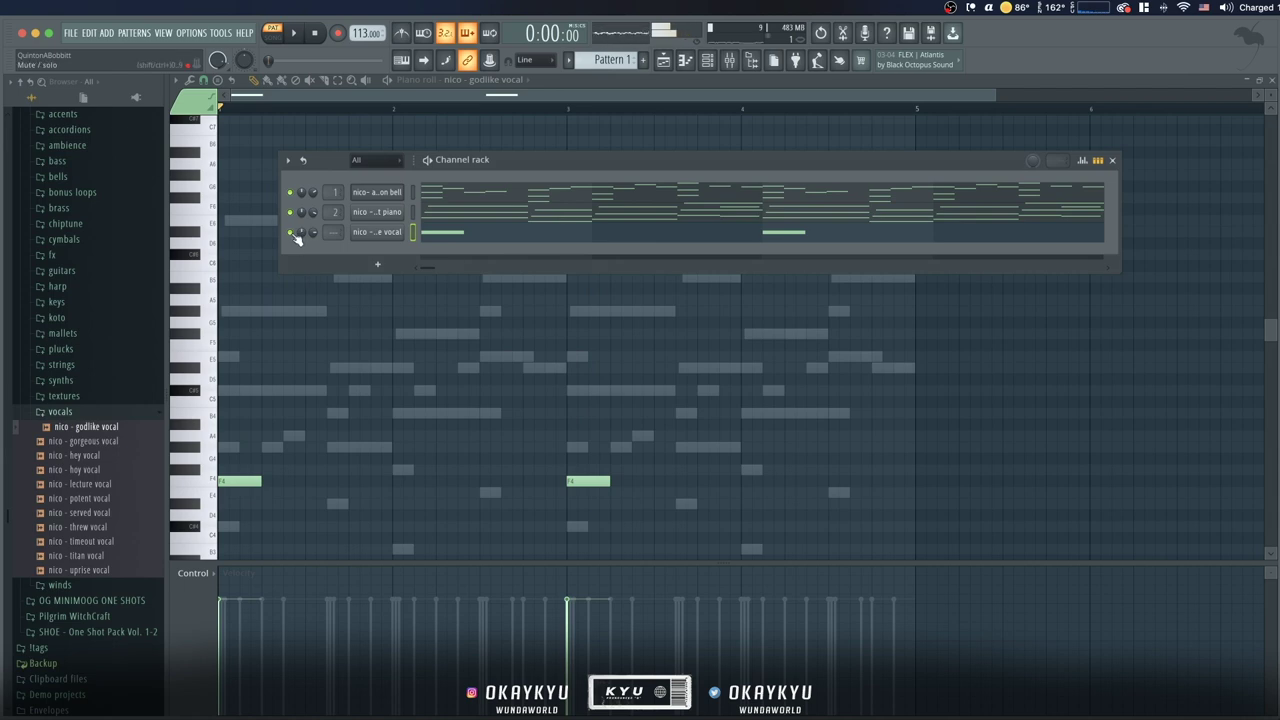
right_click(291, 233)
click(301, 240)
key(space)
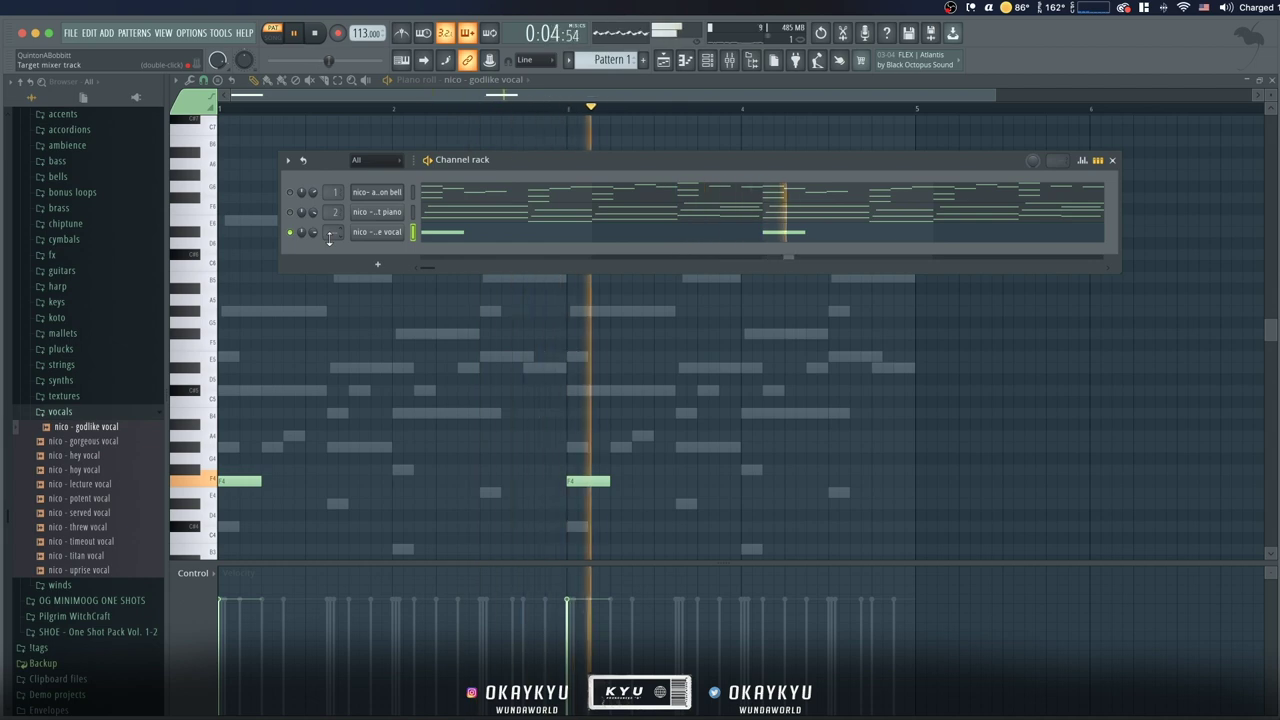
key(space)
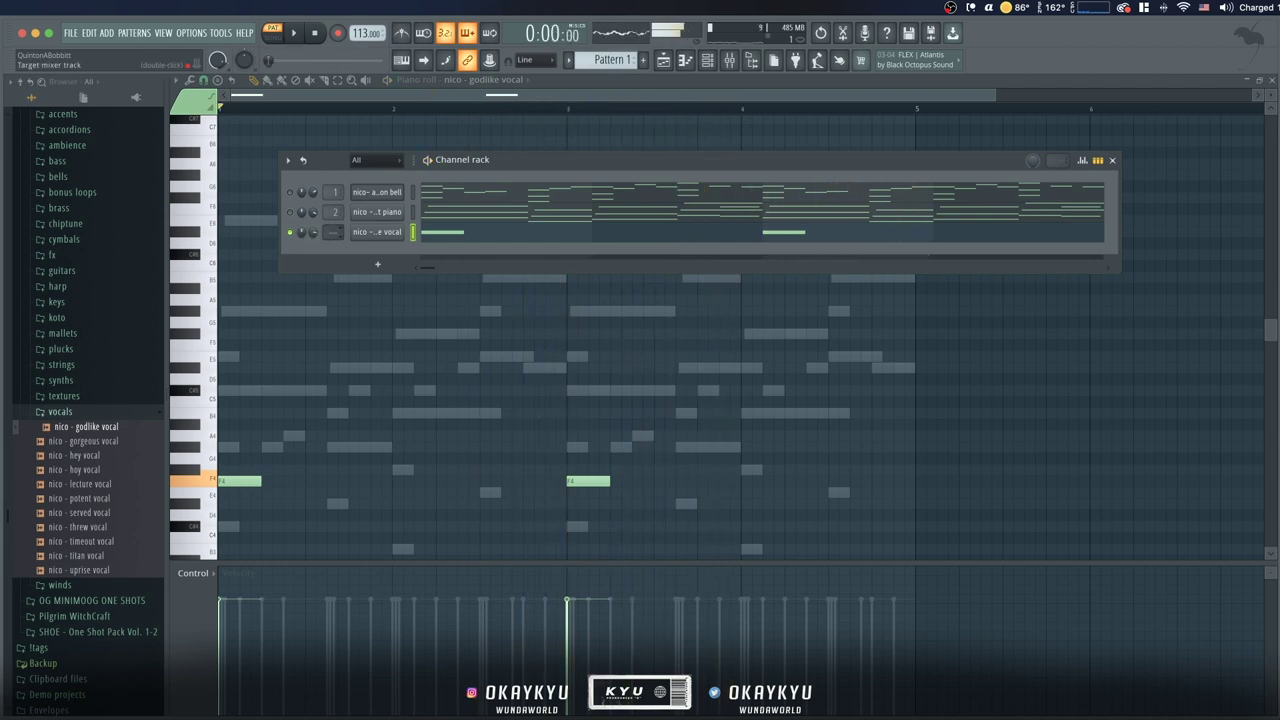
Route the godlike vocal channel to mixer insert 3 and open its sample in Edison
click(728, 60)
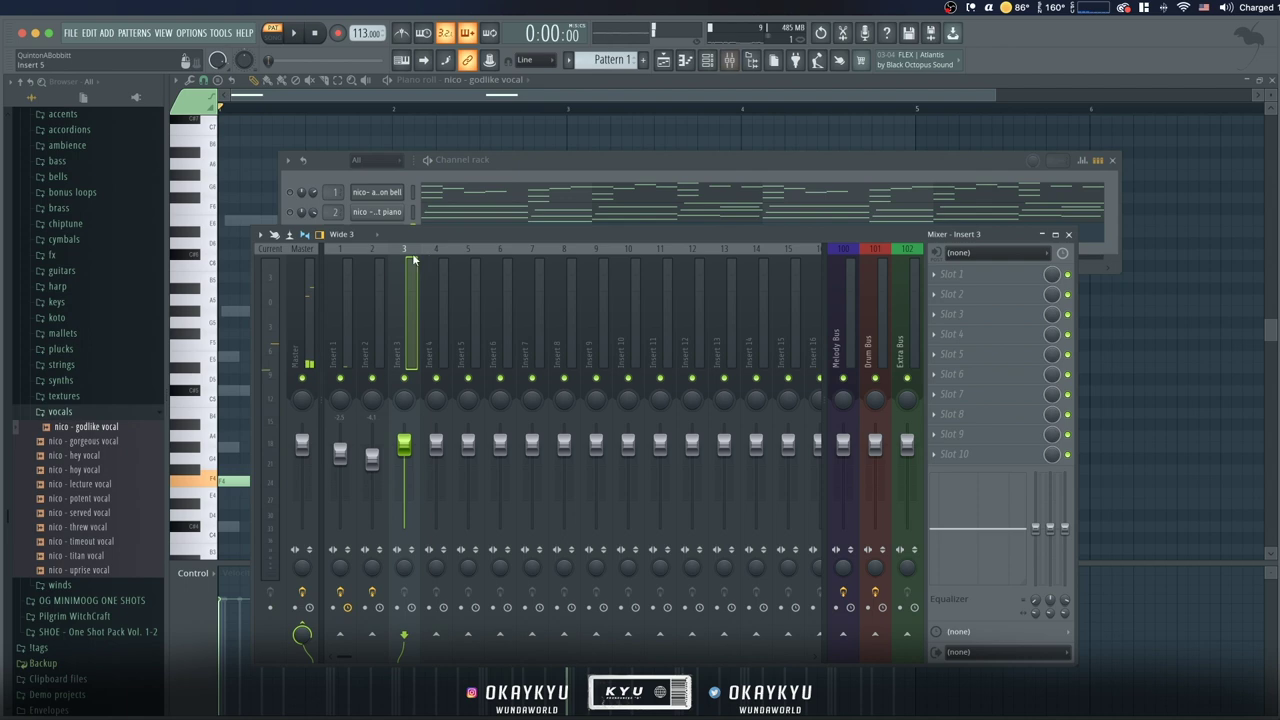
click(504, 157)
click(376, 231)
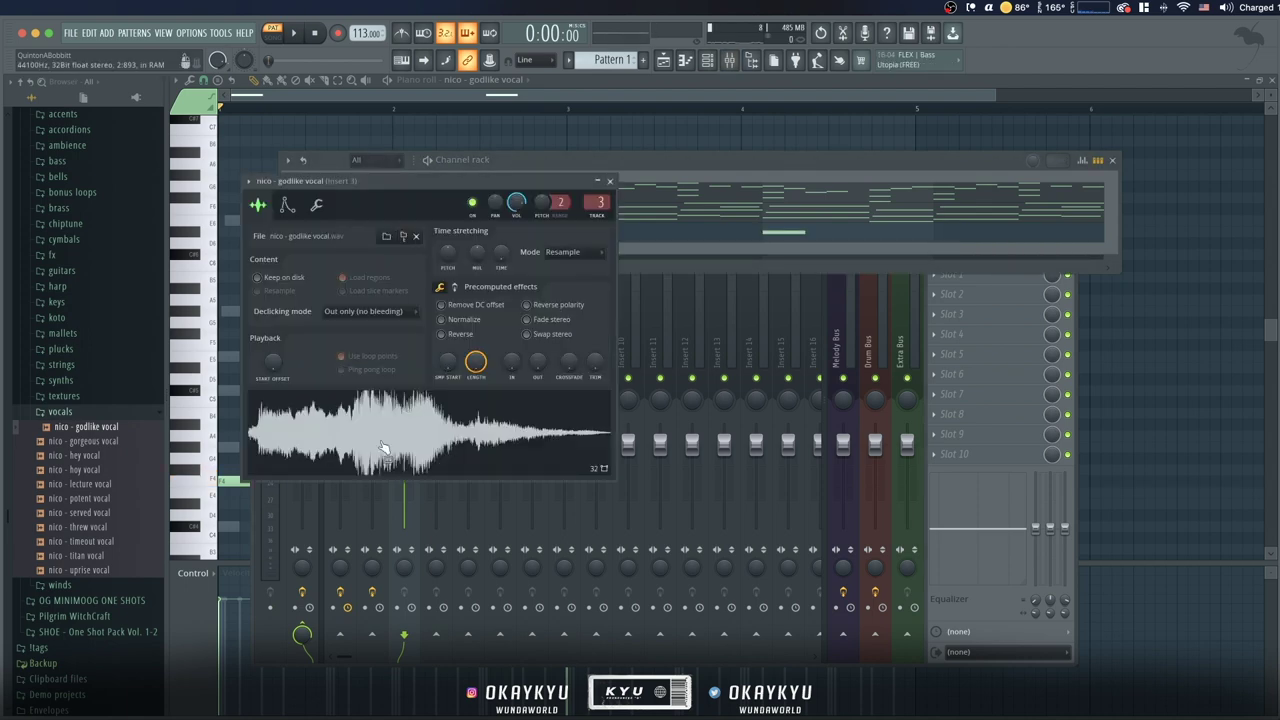
right_click(381, 446)
click(418, 480)
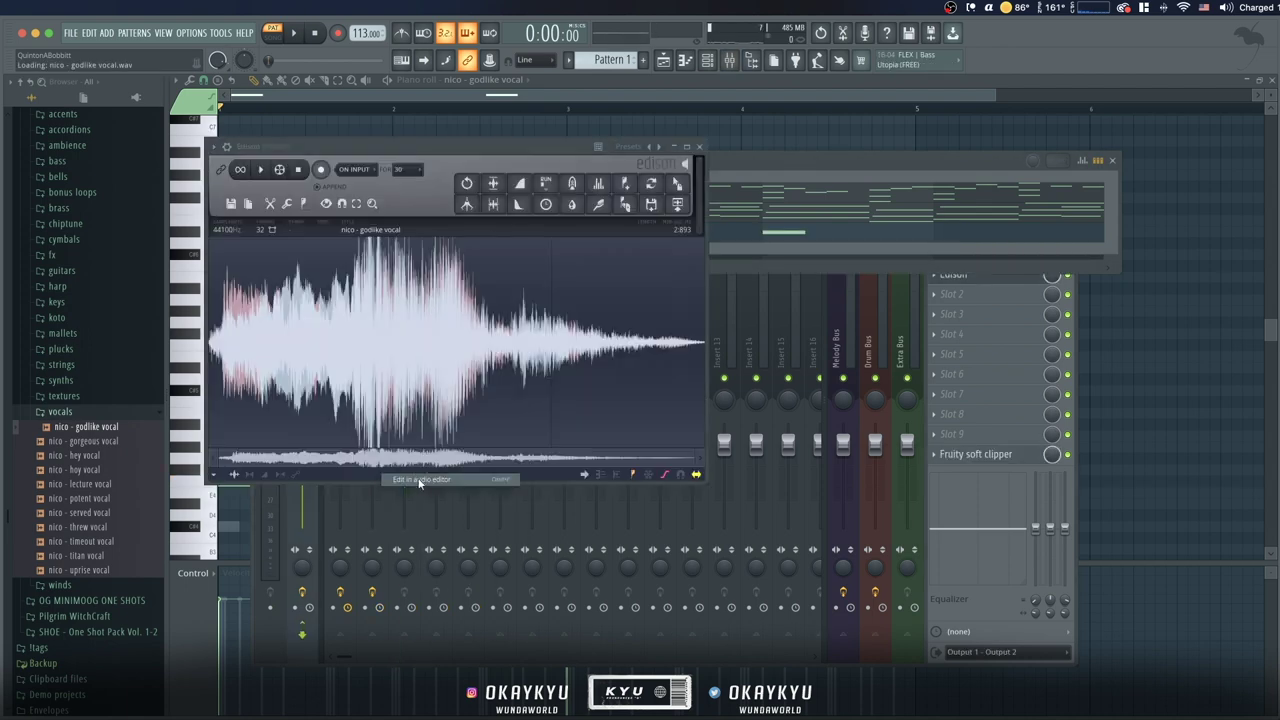
Trim the vocal sample by deleting everything after 0:832, load the trimmed audio back into the channel, close Edison and play it
click(260, 169)
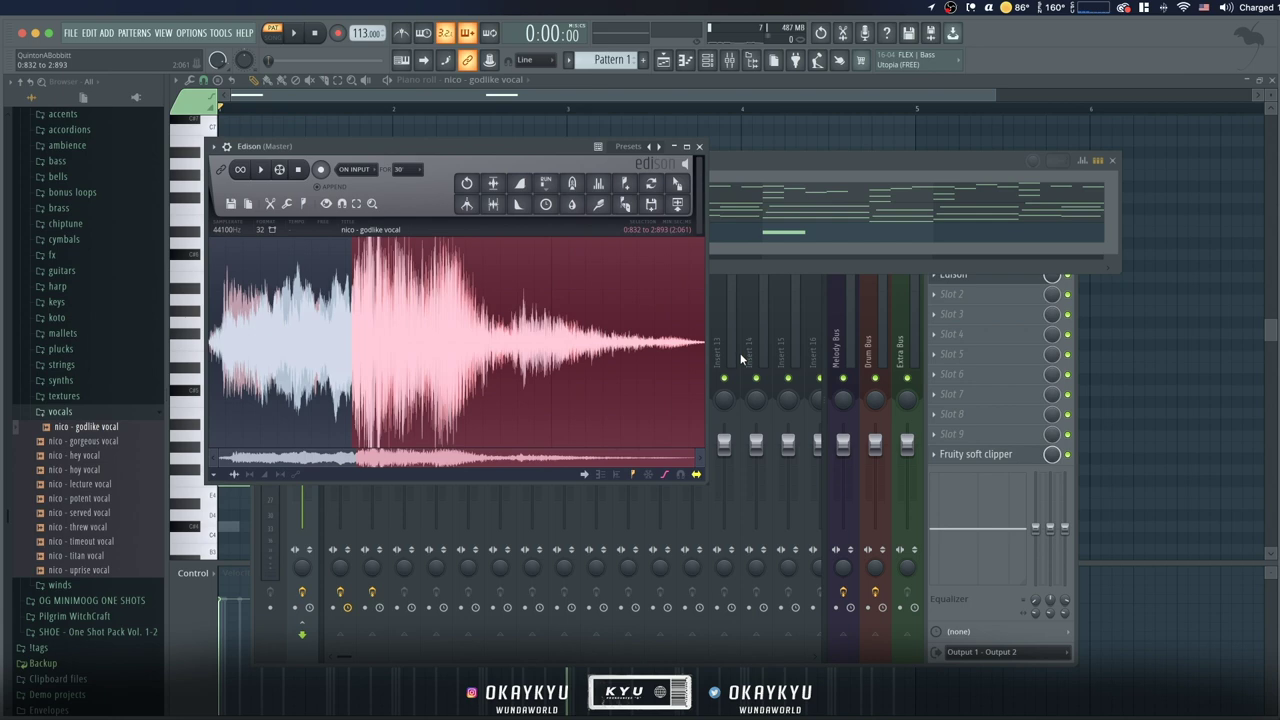
key(Delete)
key(space)
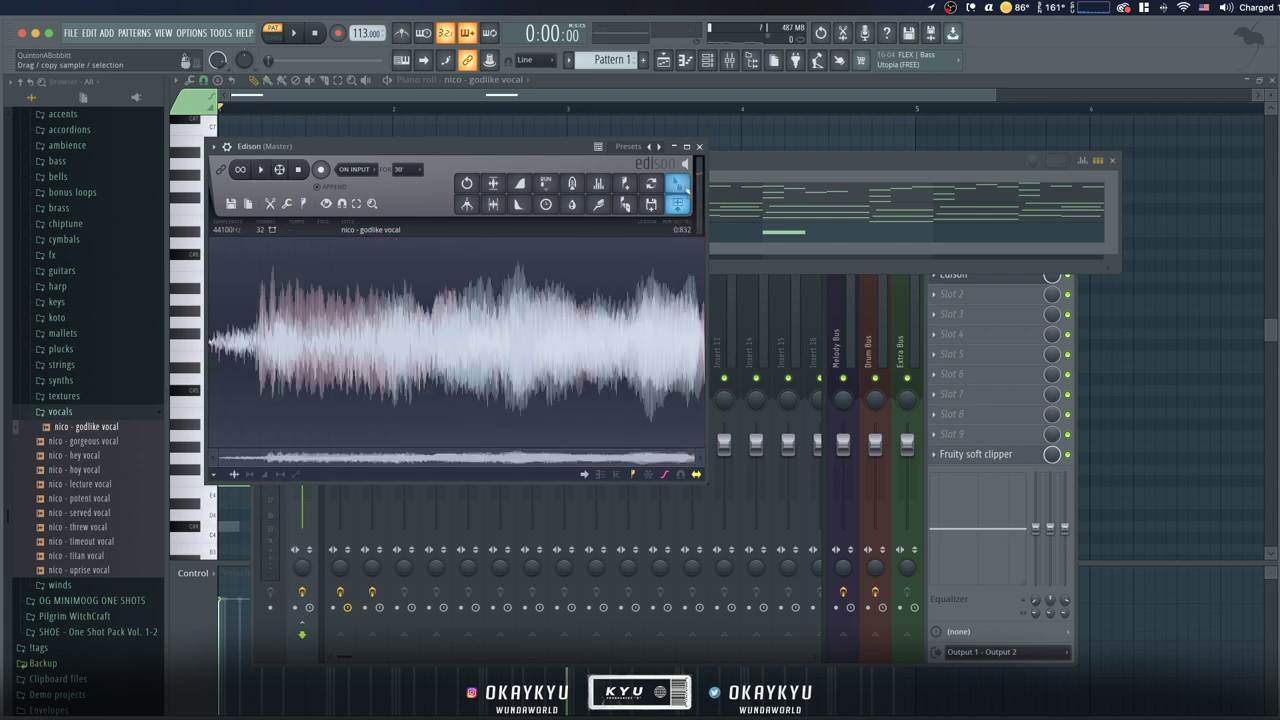
drag(220, 169, 384, 264)
drag(388, 385, 385, 407)
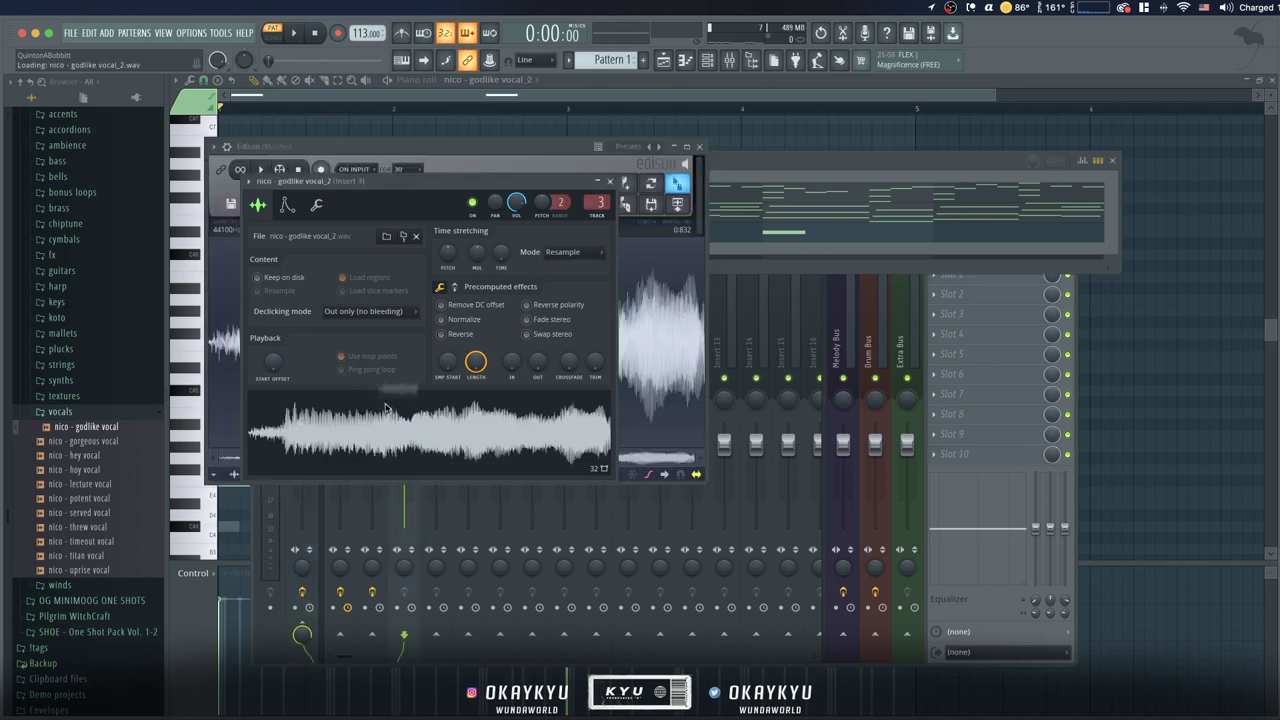
click(611, 182)
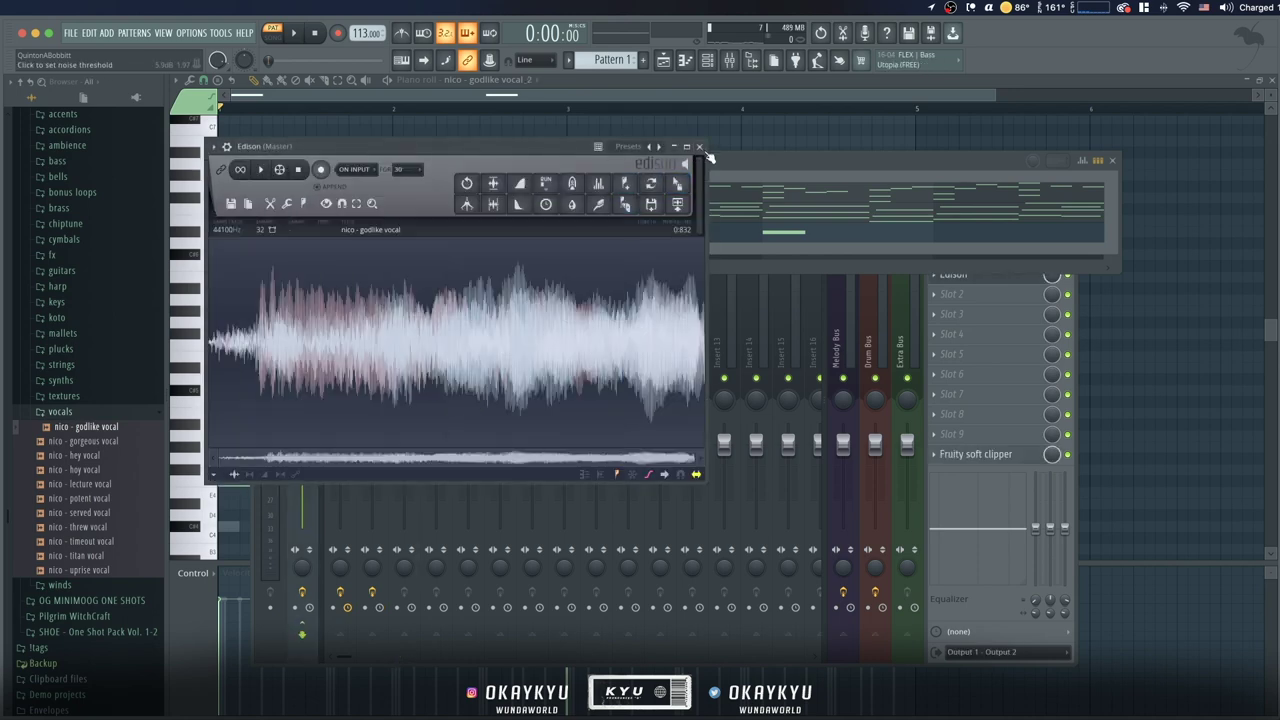
click(700, 147)
click(472, 158)
key(space)
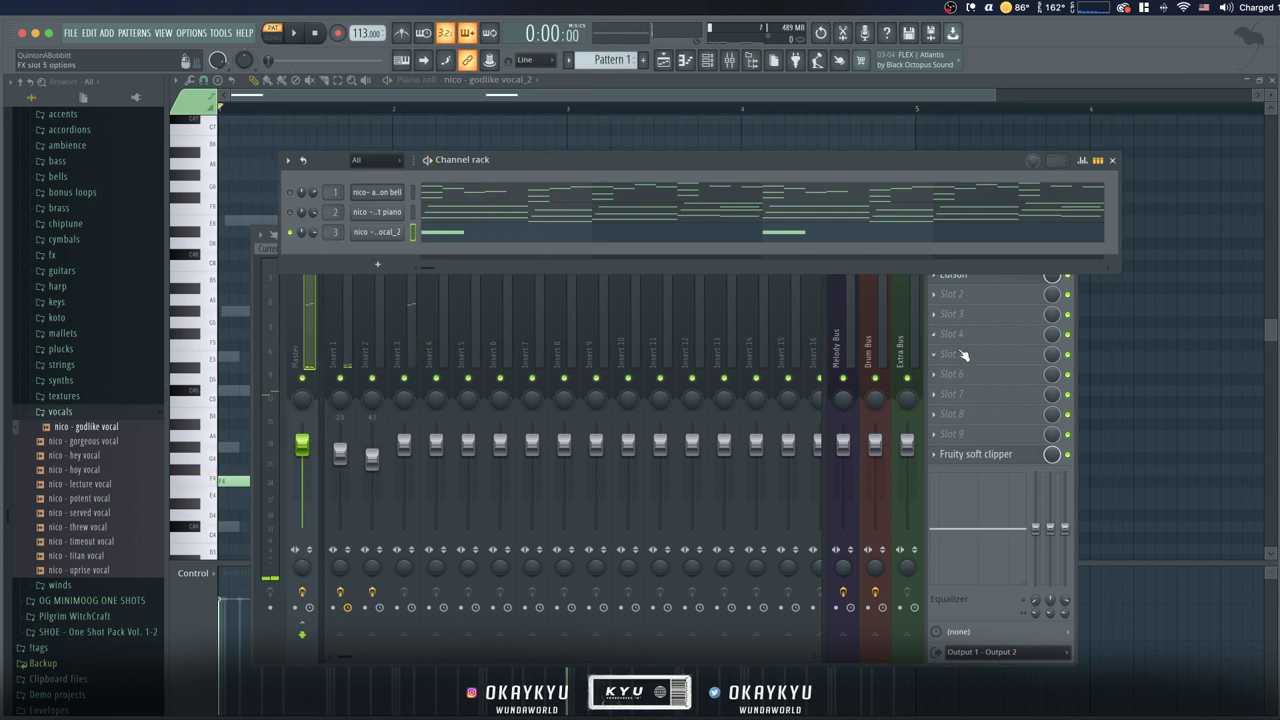
click(948, 294)
click(853, 296)
click(565, 163)
click(969, 291)
click(935, 271)
click(938, 284)
click(809, 337)
Add Fruity parametric EQ 2 to insert 3 and cut the vocal's low frequencies
click(415, 343)
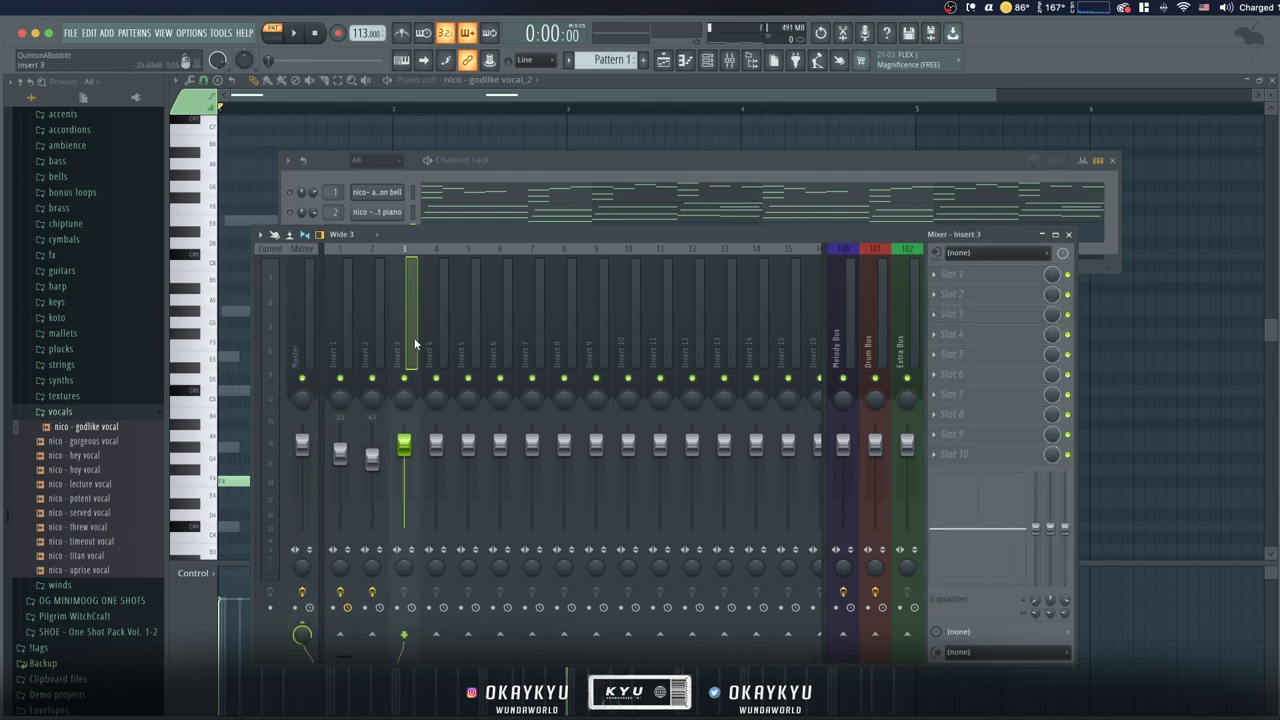
click(1006, 287)
click(1141, 445)
drag(236, 221, 260, 248)
key(space)
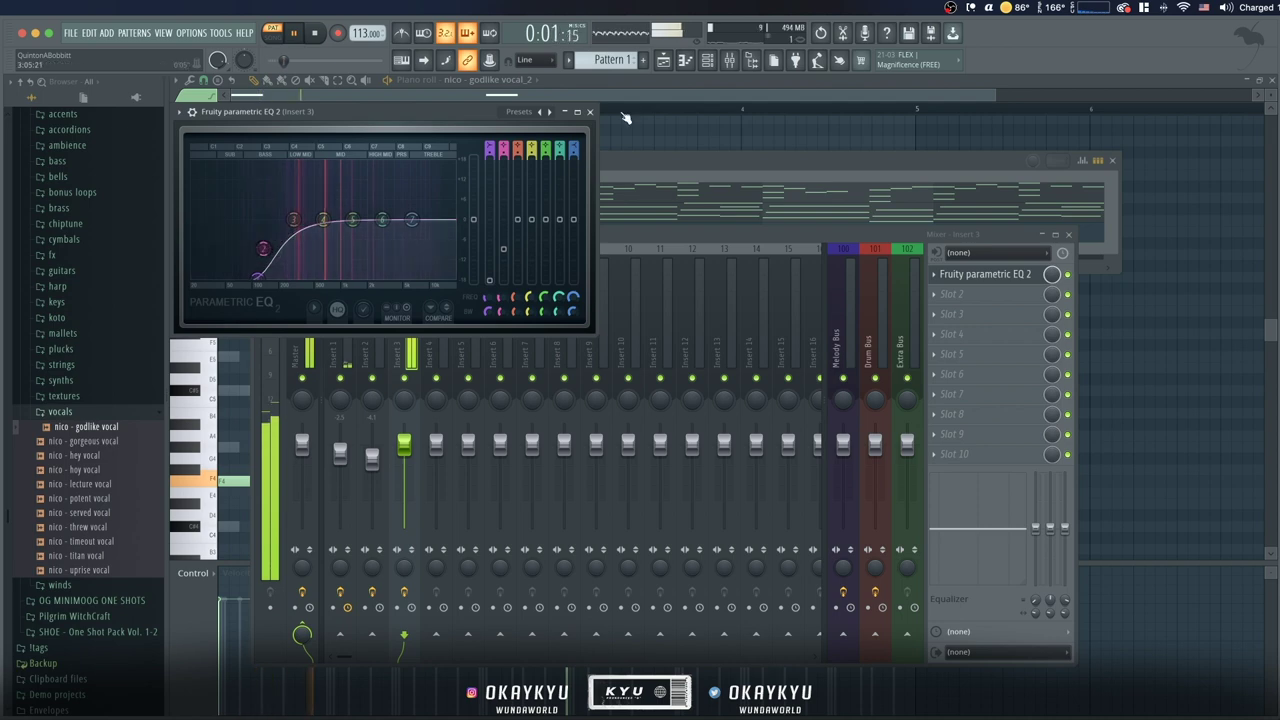
click(590, 113)
key(space)
Add ValhallaVintageVerb in slot 2 of insert 3 and set its mix to 72%
click(945, 294)
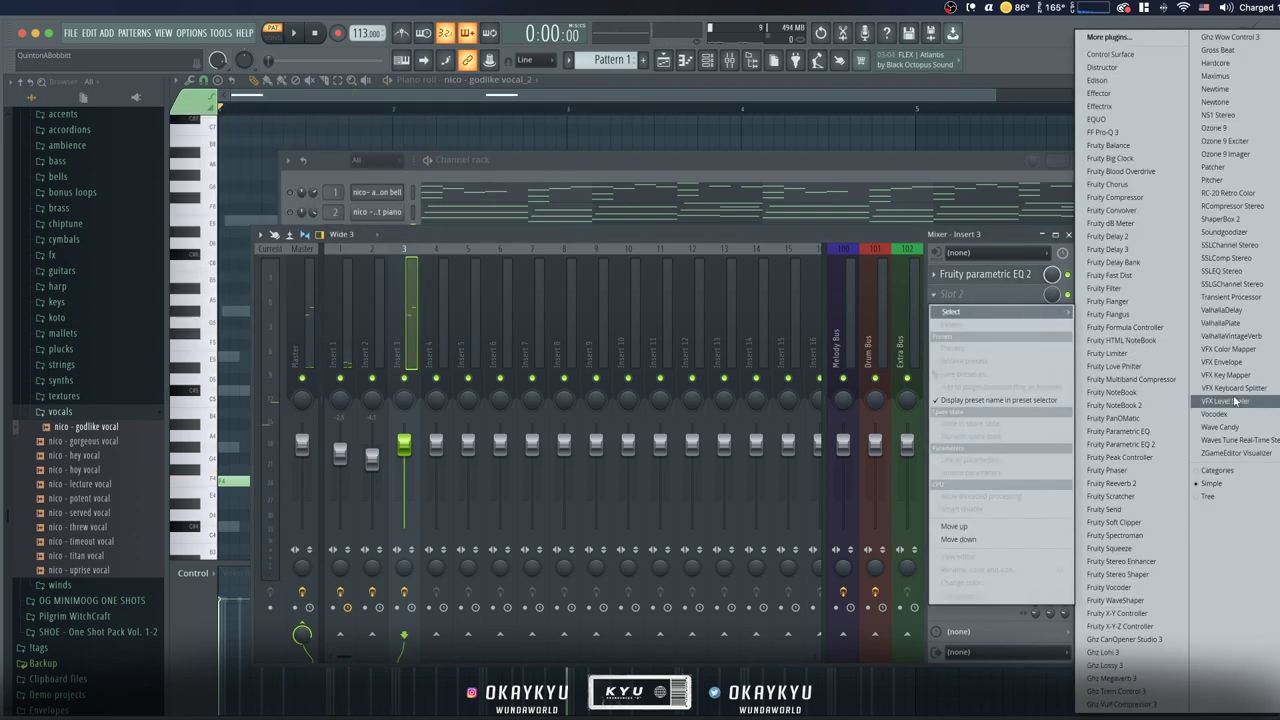
click(1240, 336)
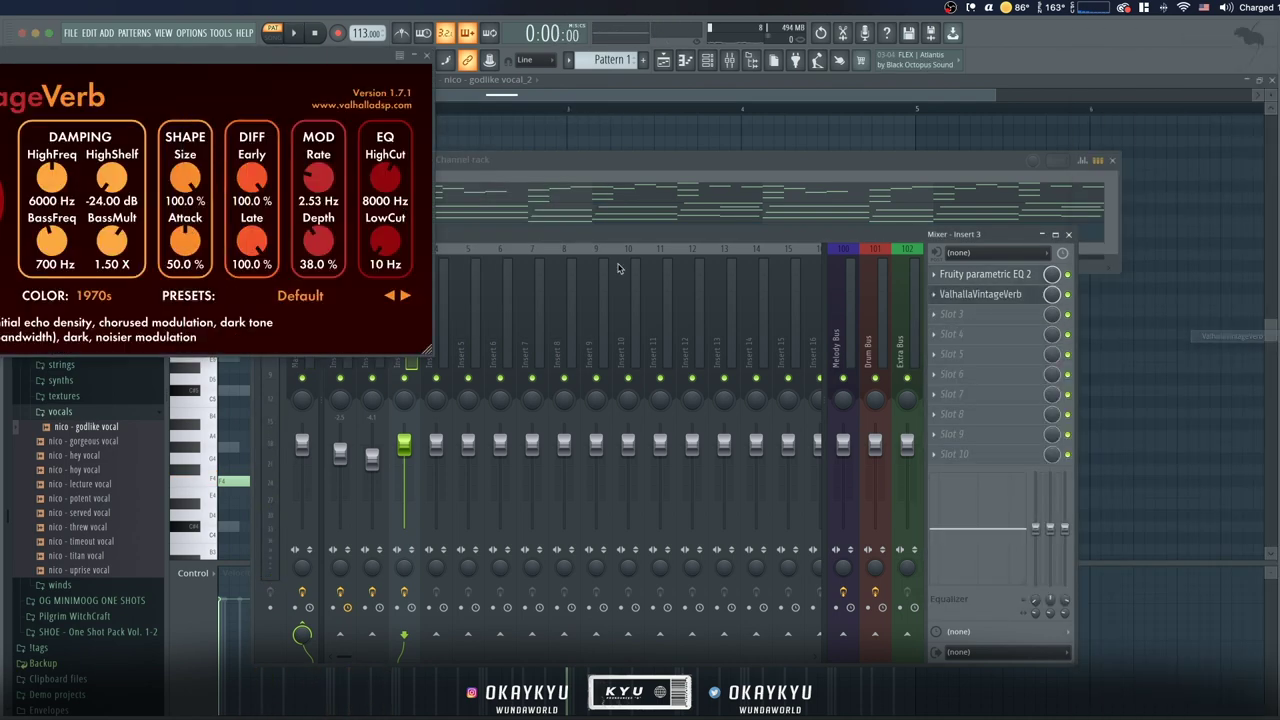
drag(397, 46, 783, 150)
key(space)
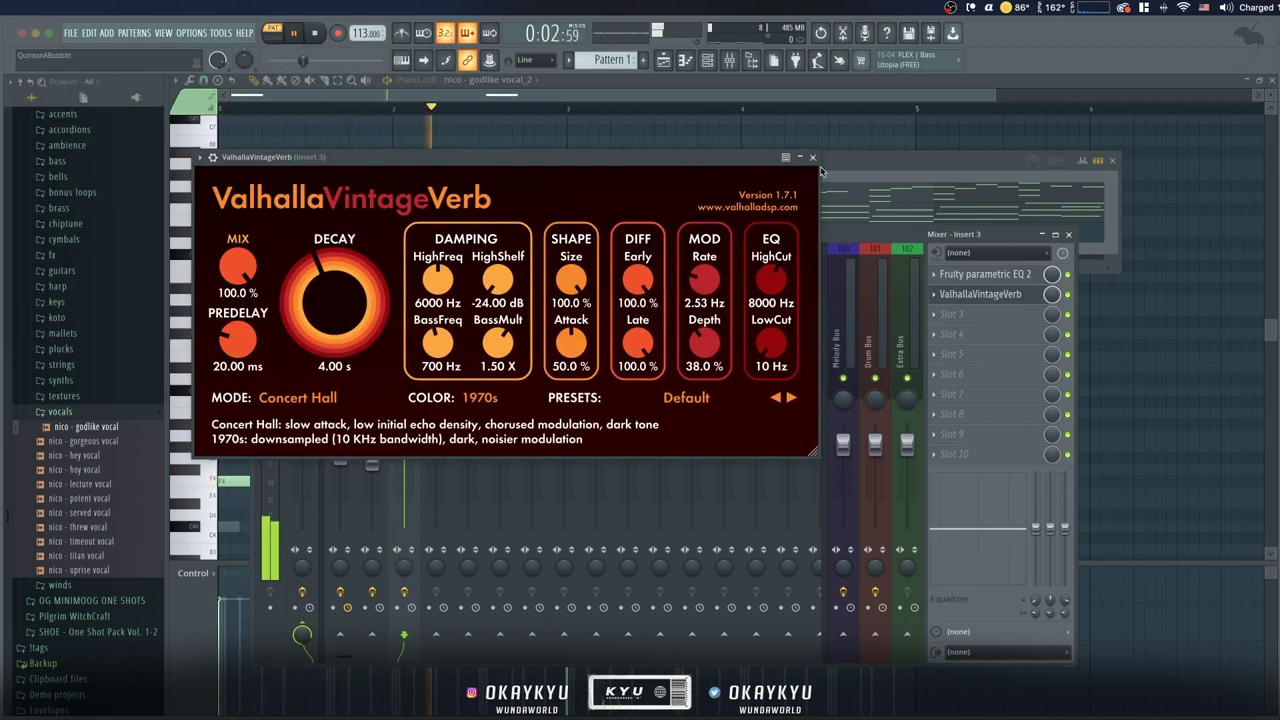
drag(244, 312, 246, 350)
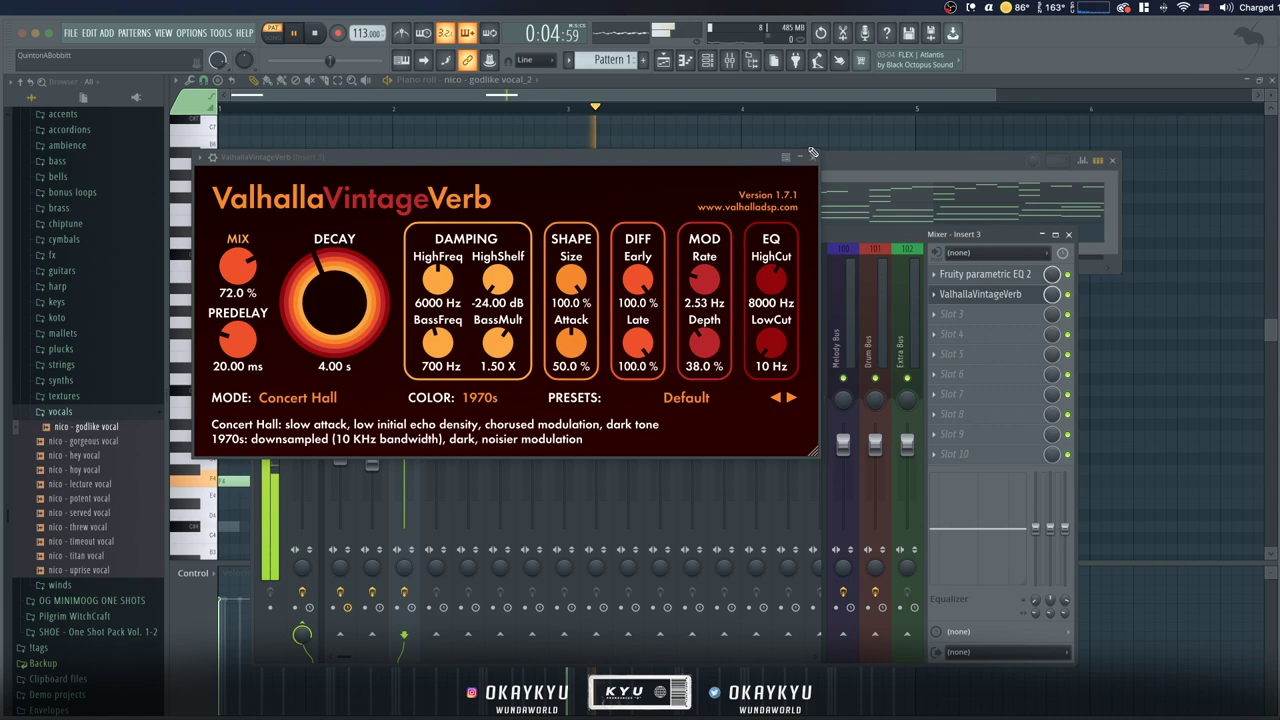
click(813, 158)
Add ValhallaDelay in slot 3 of insert 3 and switch its delay timing to Note
click(955, 314)
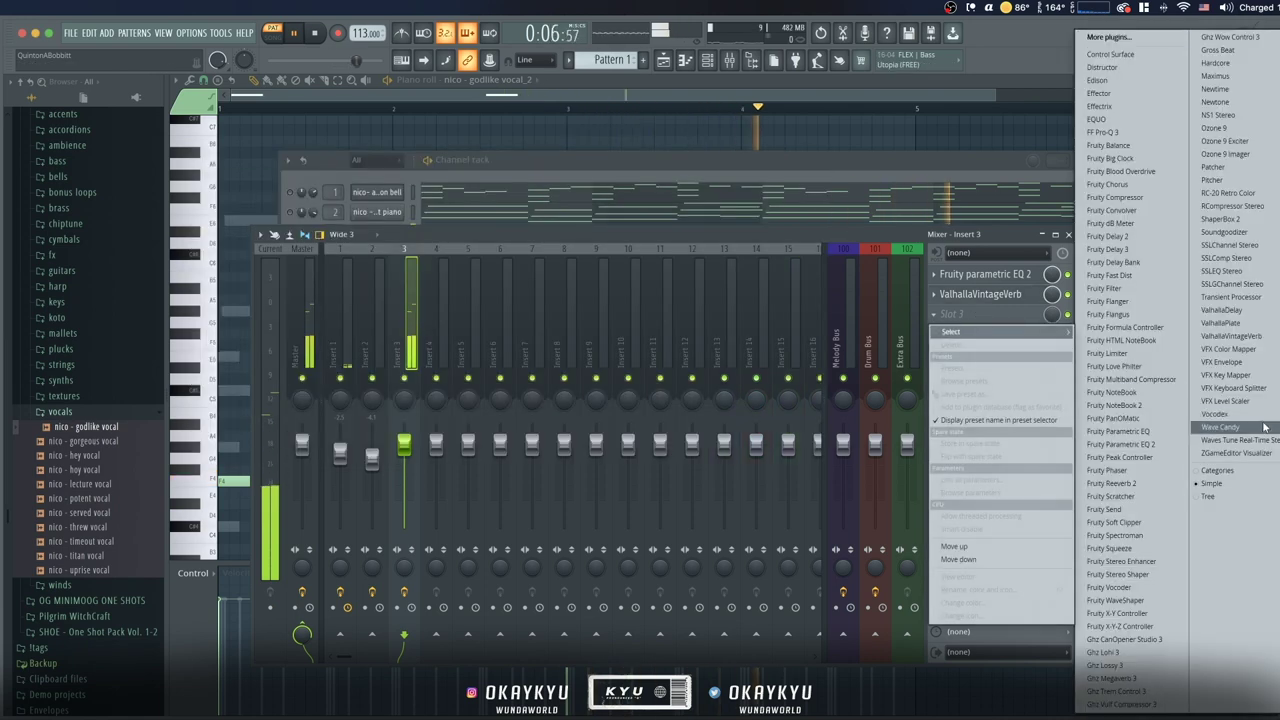
click(1221, 310)
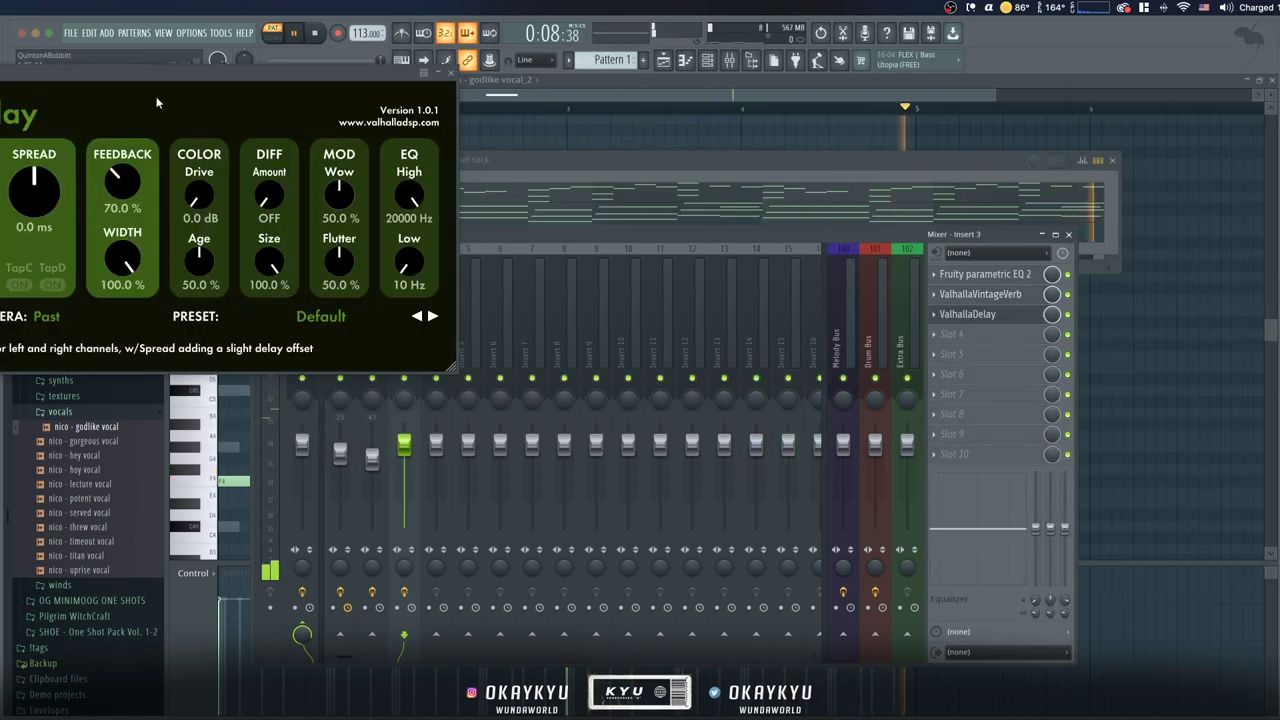
drag(185, 79, 547, 162)
key(space)
click(348, 329)
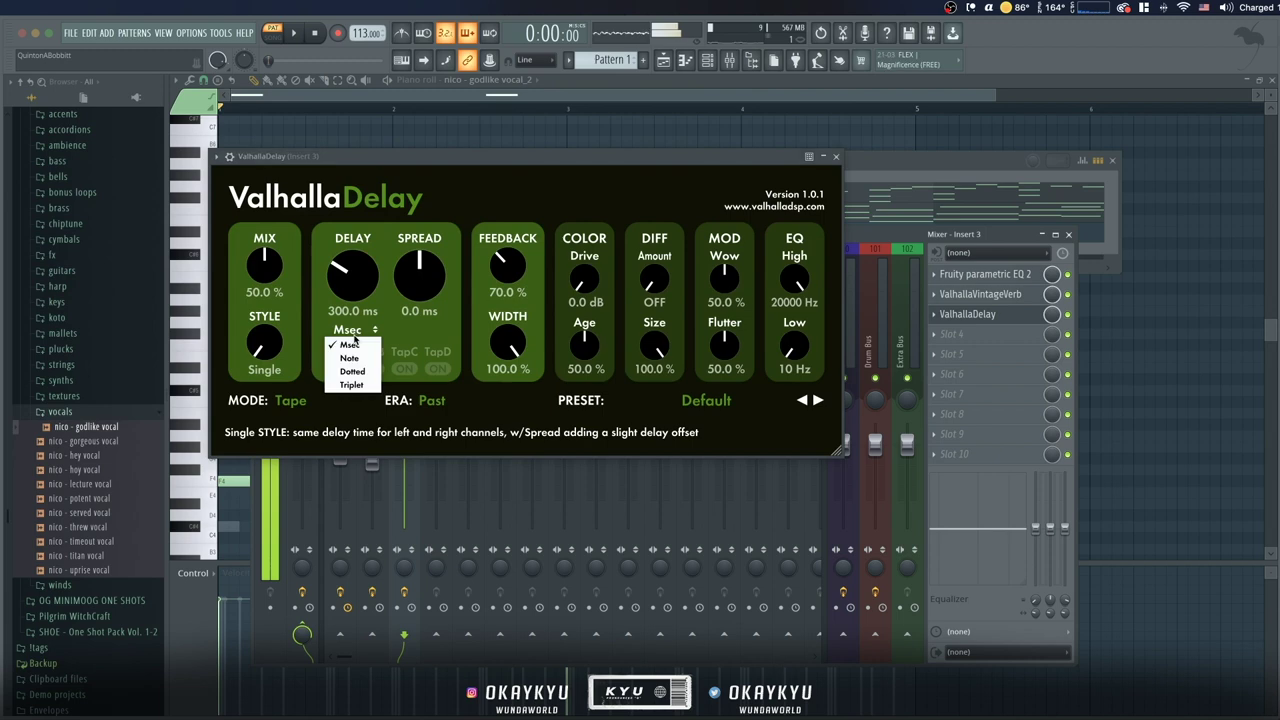
click(345, 356)
Set ValhallaDelay's delay to 1/1, mix to 19.6% and spread to 8.2 ms while auditioning the vocal
drag(348, 287, 355, 241)
drag(264, 265, 265, 318)
drag(419, 275, 441, 247)
key(space)
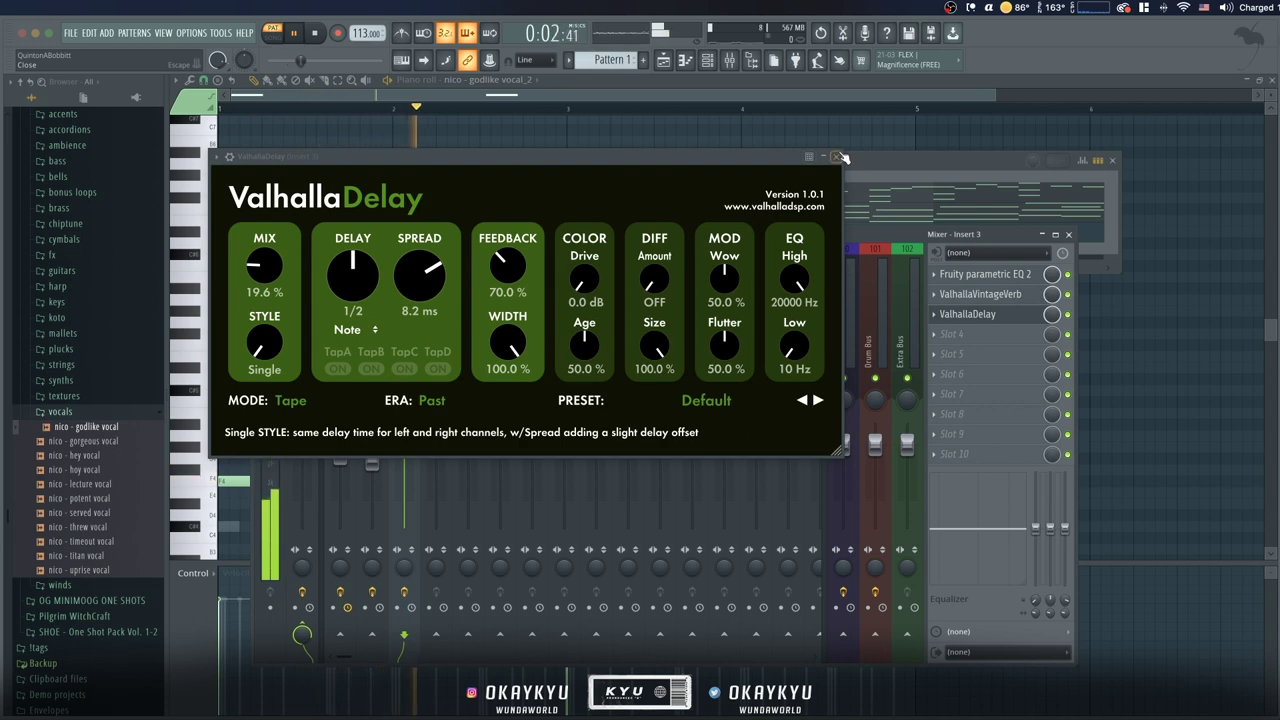
key(space)
key(space)
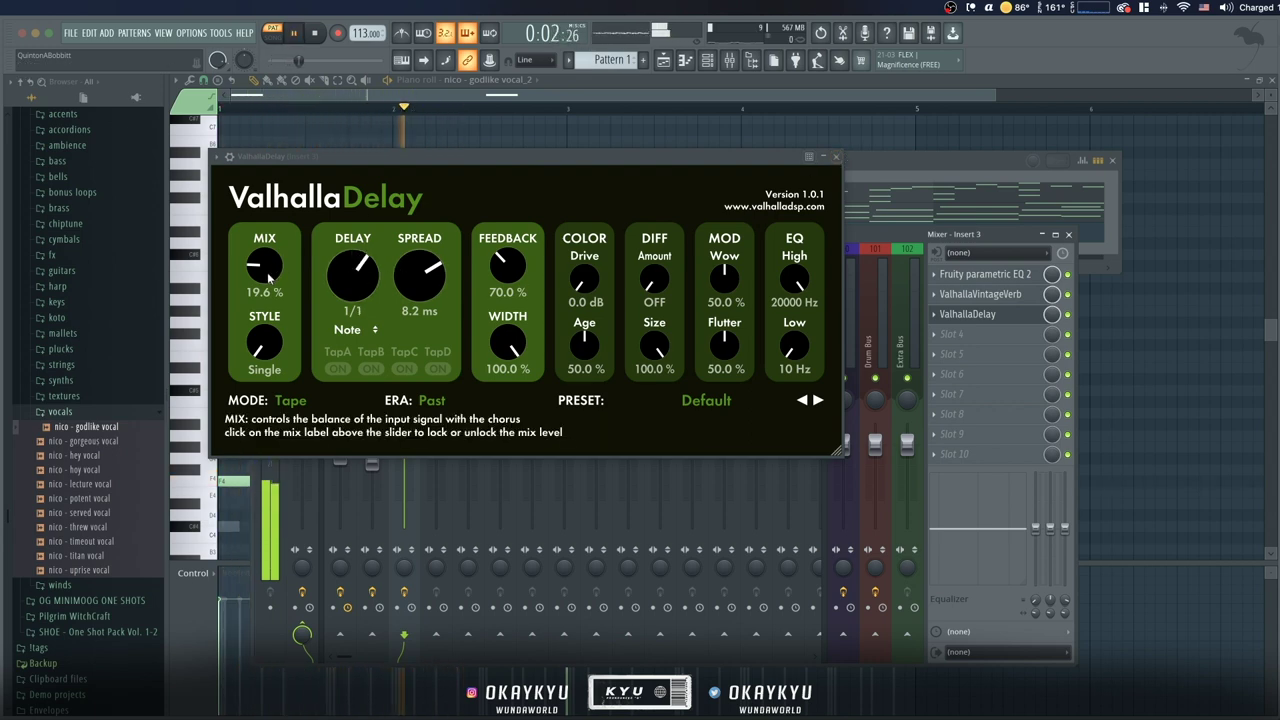
click(837, 157)
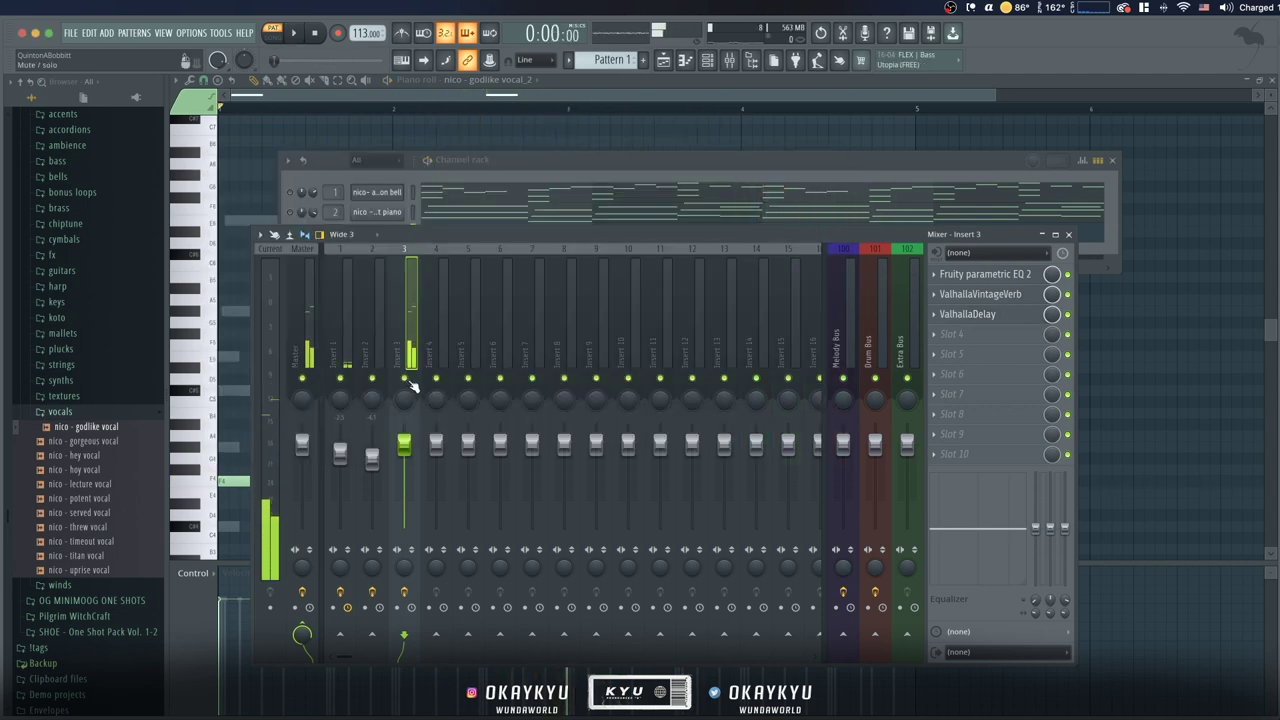
Turn off the vocal channel's solo and play the pattern with the bell and piano
right_click(409, 381)
right_click(409, 381)
click(478, 155)
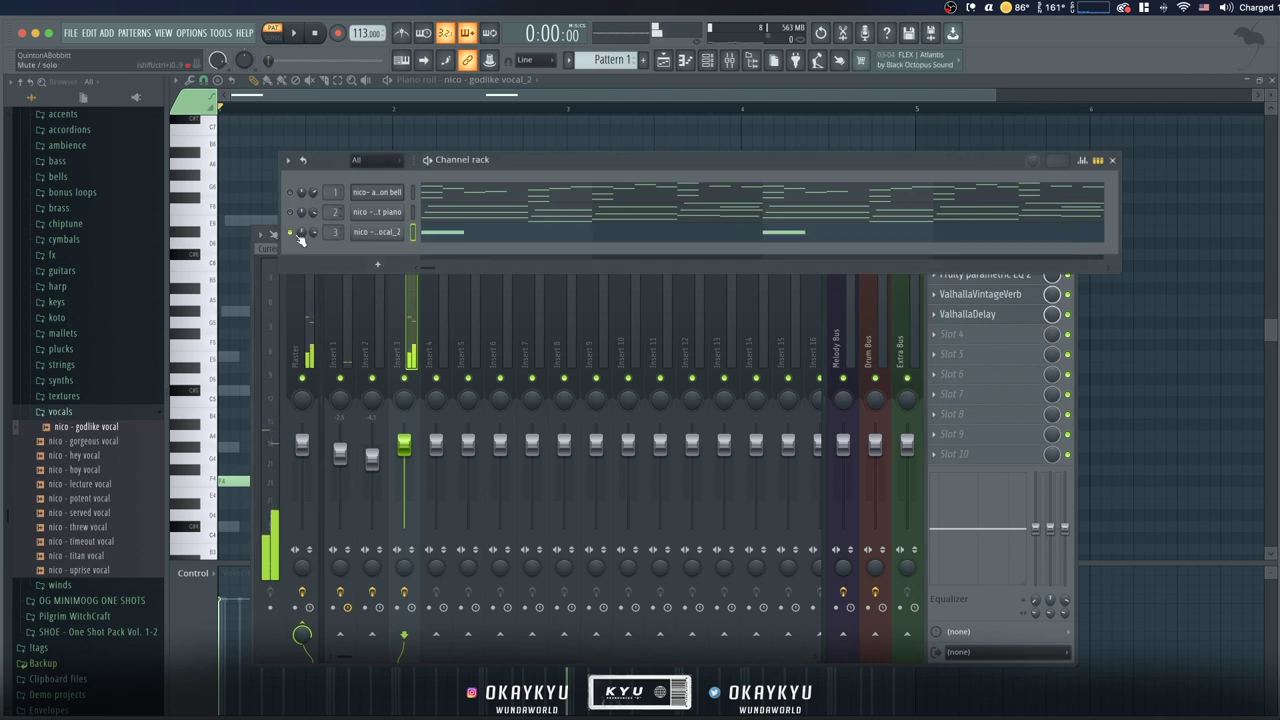
right_click(294, 233)
click(308, 246)
key(space)
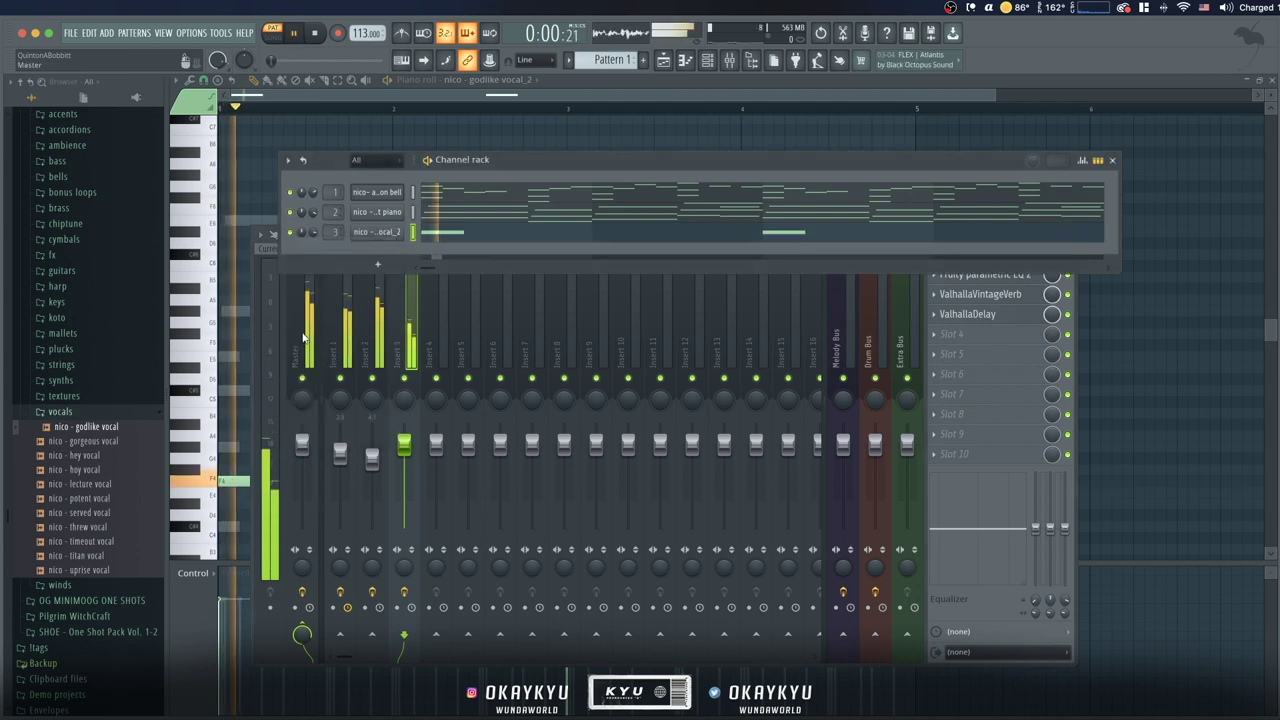
Slightly lower the vocal's volume on insert 3 in the mixer while the pattern plays
click(303, 334)
click(409, 366)
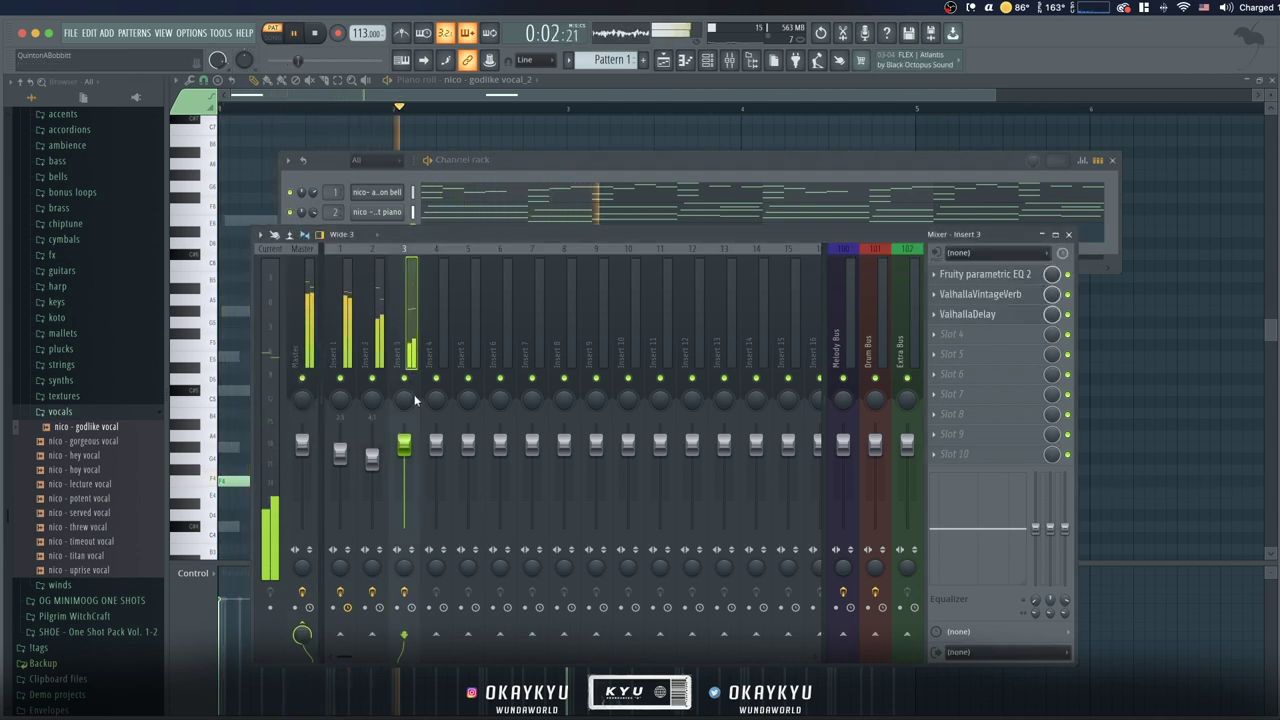
click(548, 162)
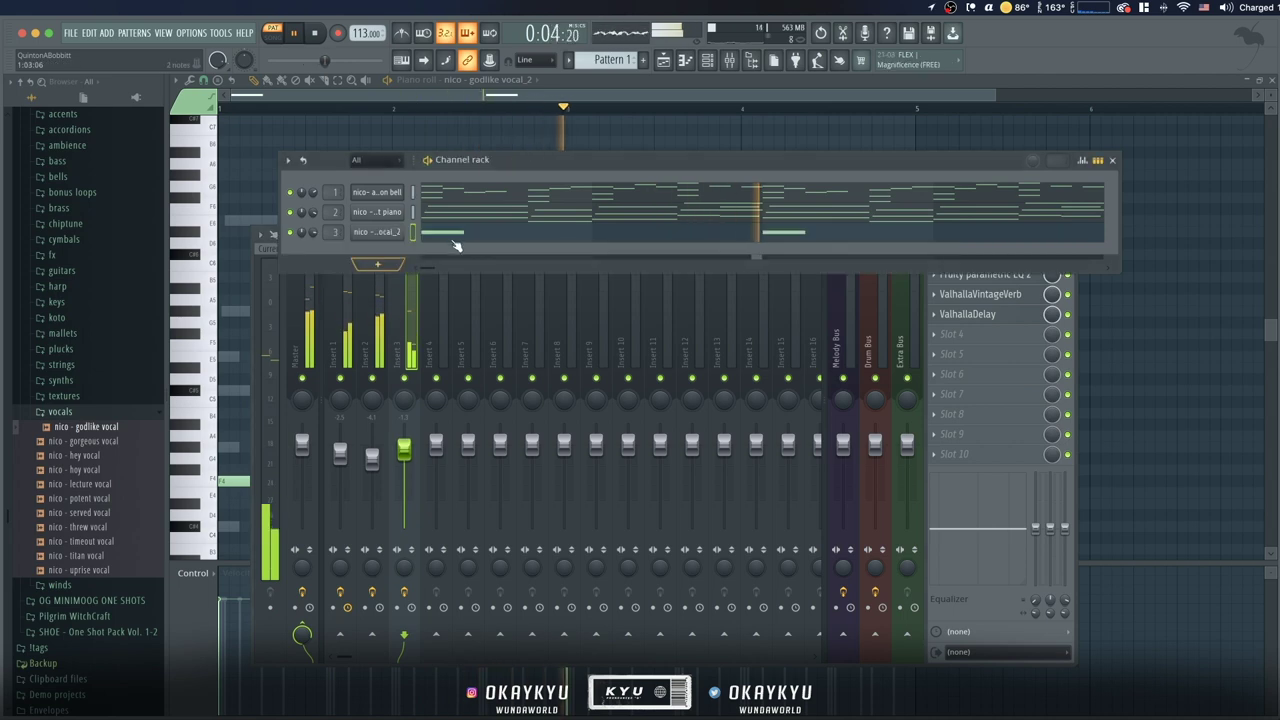
Examine the vocal's notes in the piano roll and its sampler's envelope settings
click(462, 241)
click(462, 241)
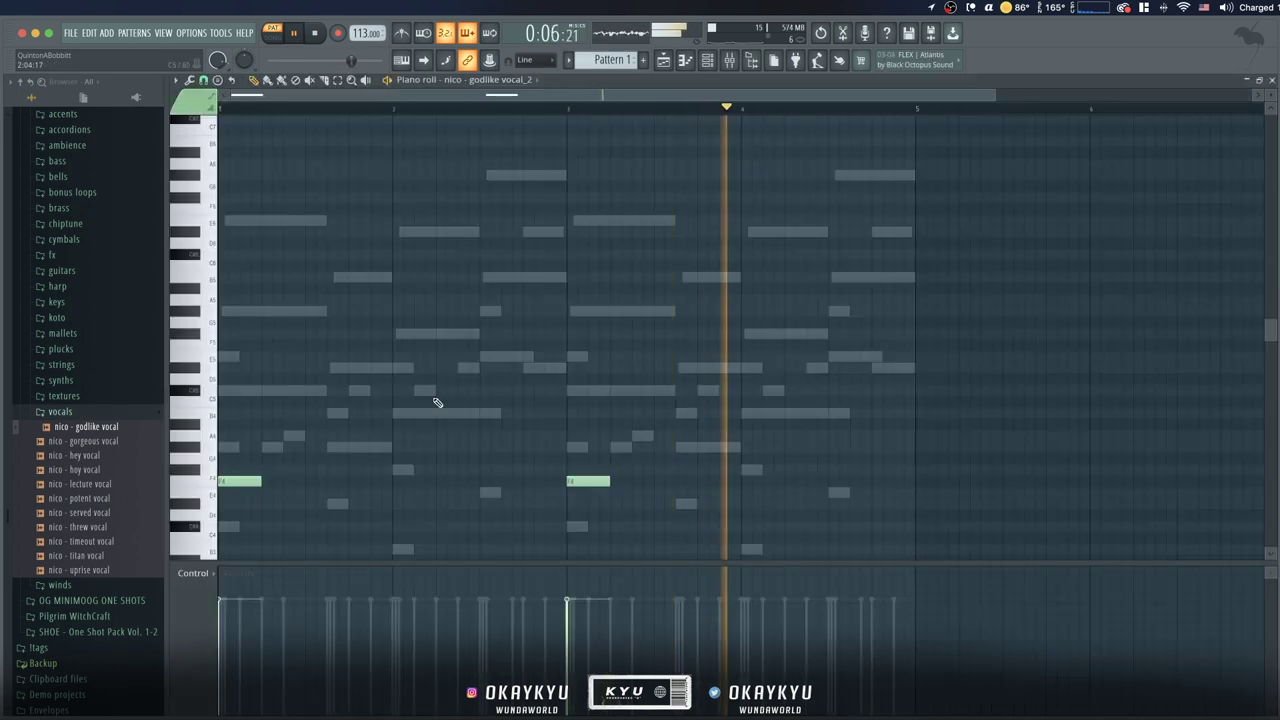
click(708, 60)
click(372, 236)
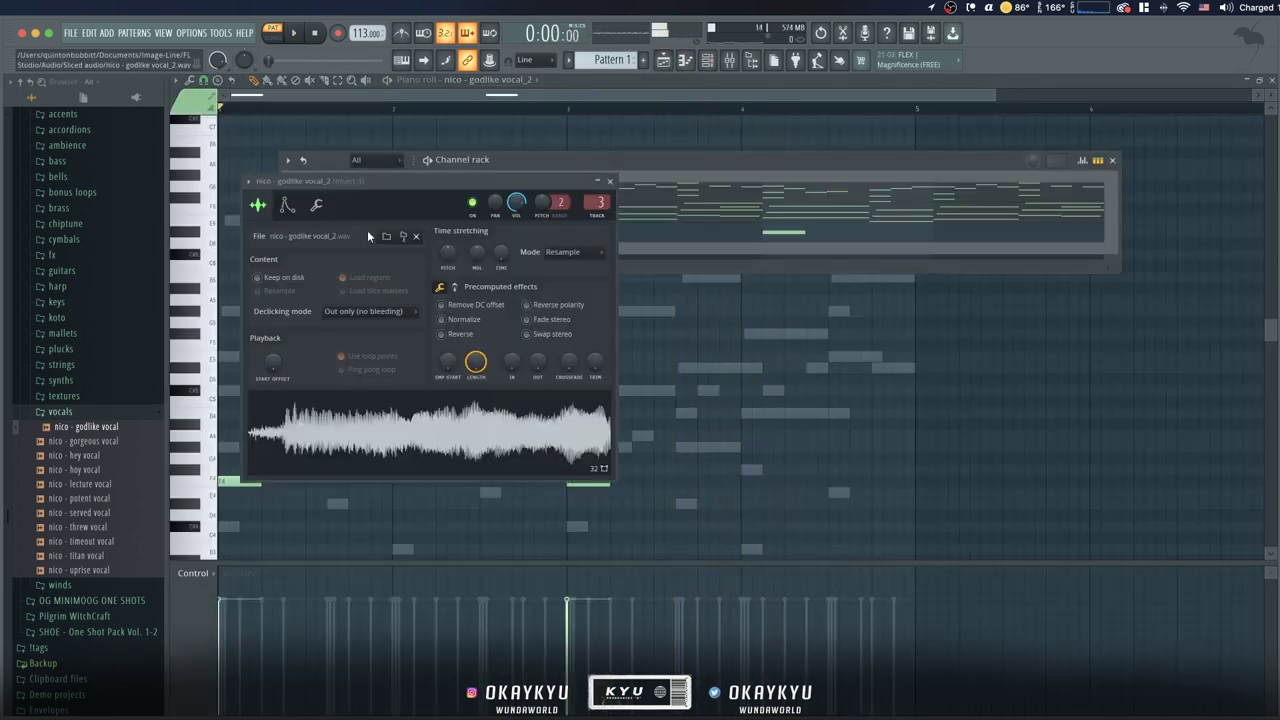
click(286, 204)
click(610, 181)
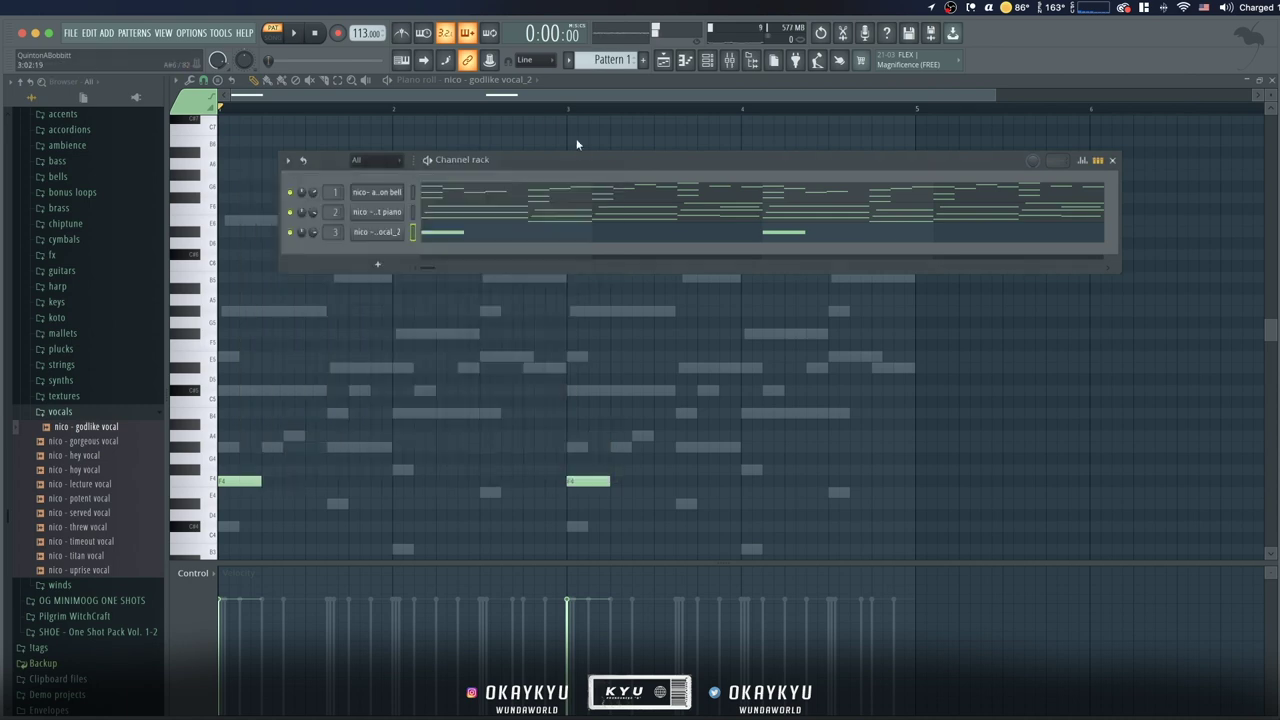
Add one-beat C5 vocal notes at the start of bars 2 and 4 in the piano roll
key(space)
click(526, 84)
scroll(370, 408, down, 1)
click(396, 386)
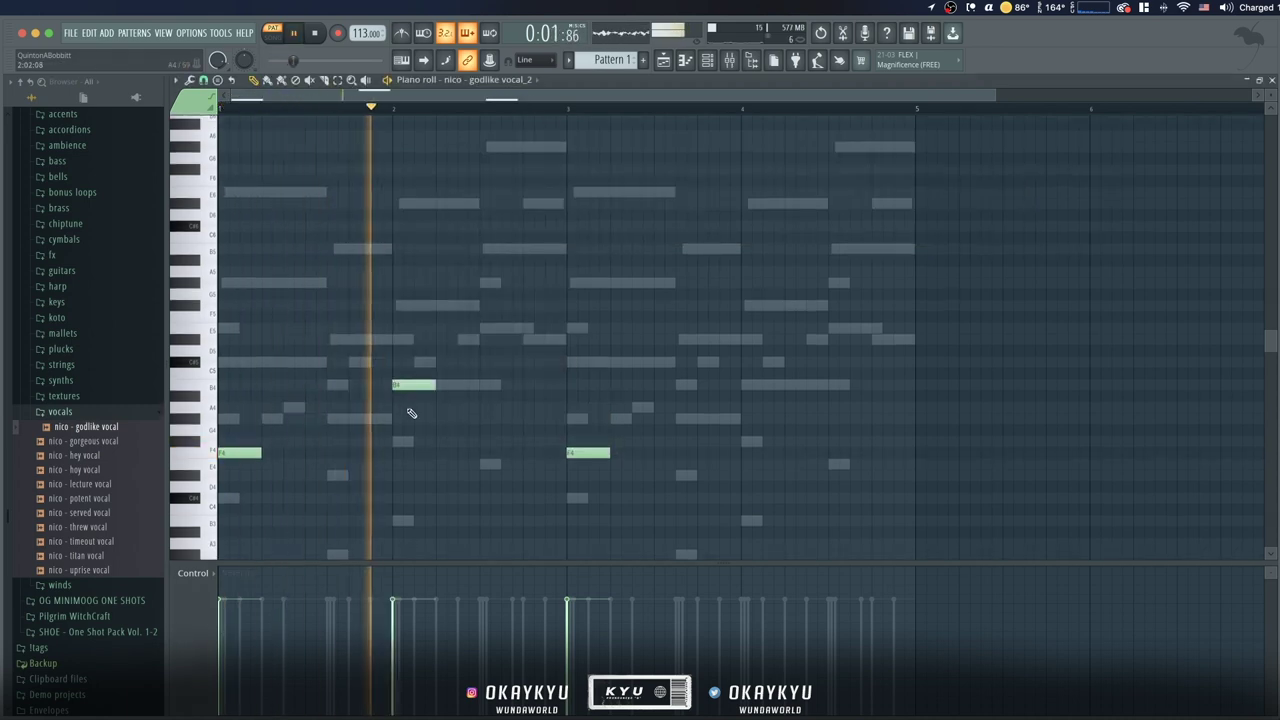
key(space)
key(space)
drag(400, 380, 399, 369)
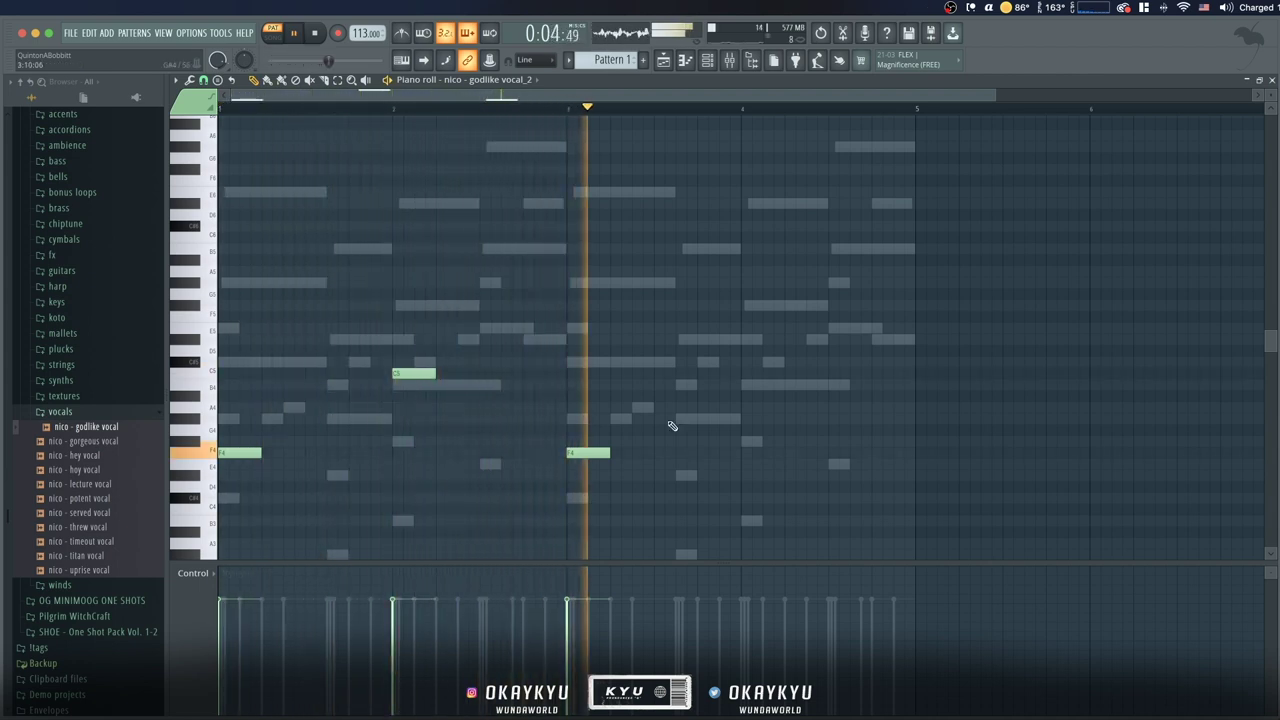
click(741, 387)
drag(741, 387, 745, 376)
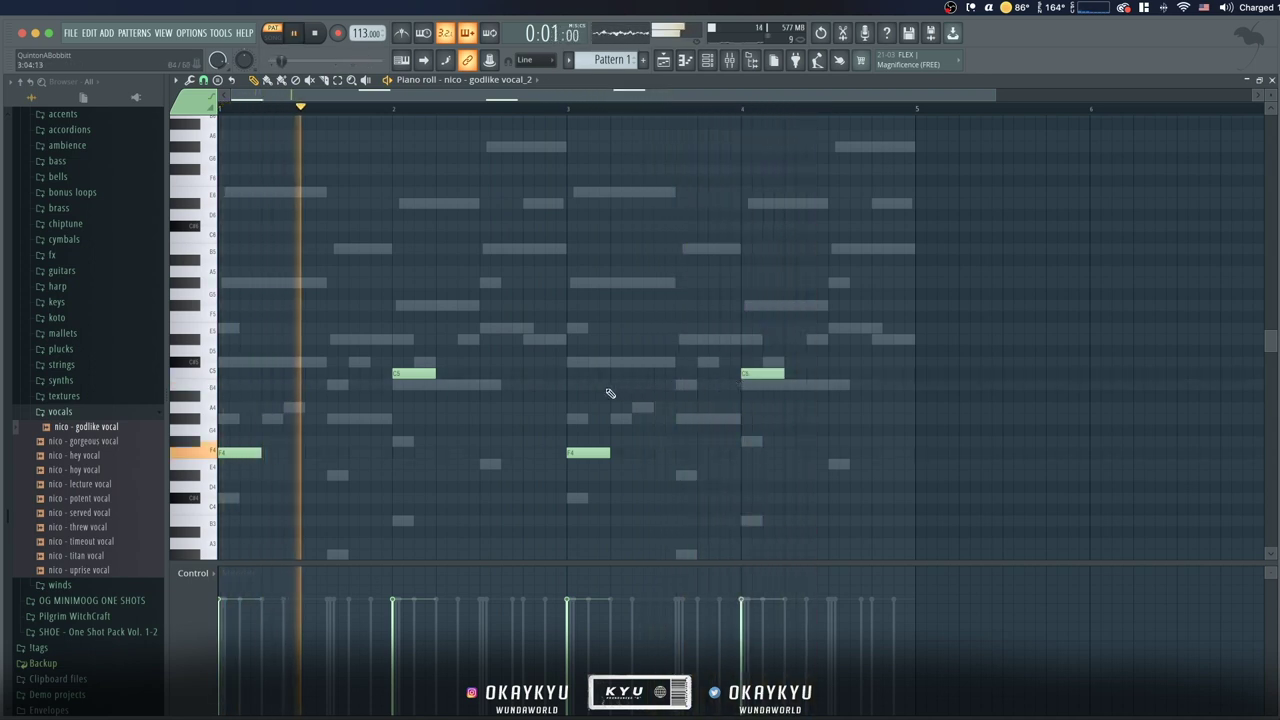
Lower the velocities of the two C5 vocal notes
drag(388, 398, 836, 304)
drag(392, 621, 464, 623)
click(742, 632)
Add one-beat A4 vocal notes on the third beat of bars 2 and 4, auditioning with playback
key(space)
key(space)
super+click(446, 420)
key(space)
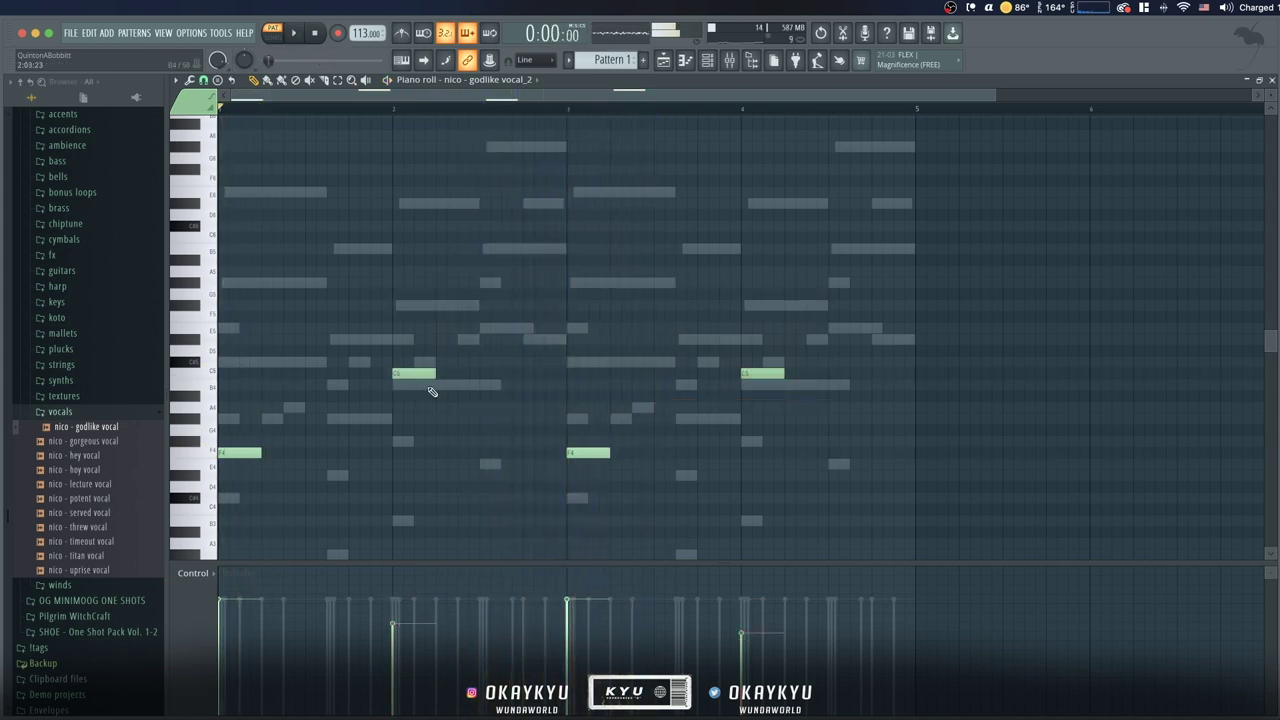
key(space)
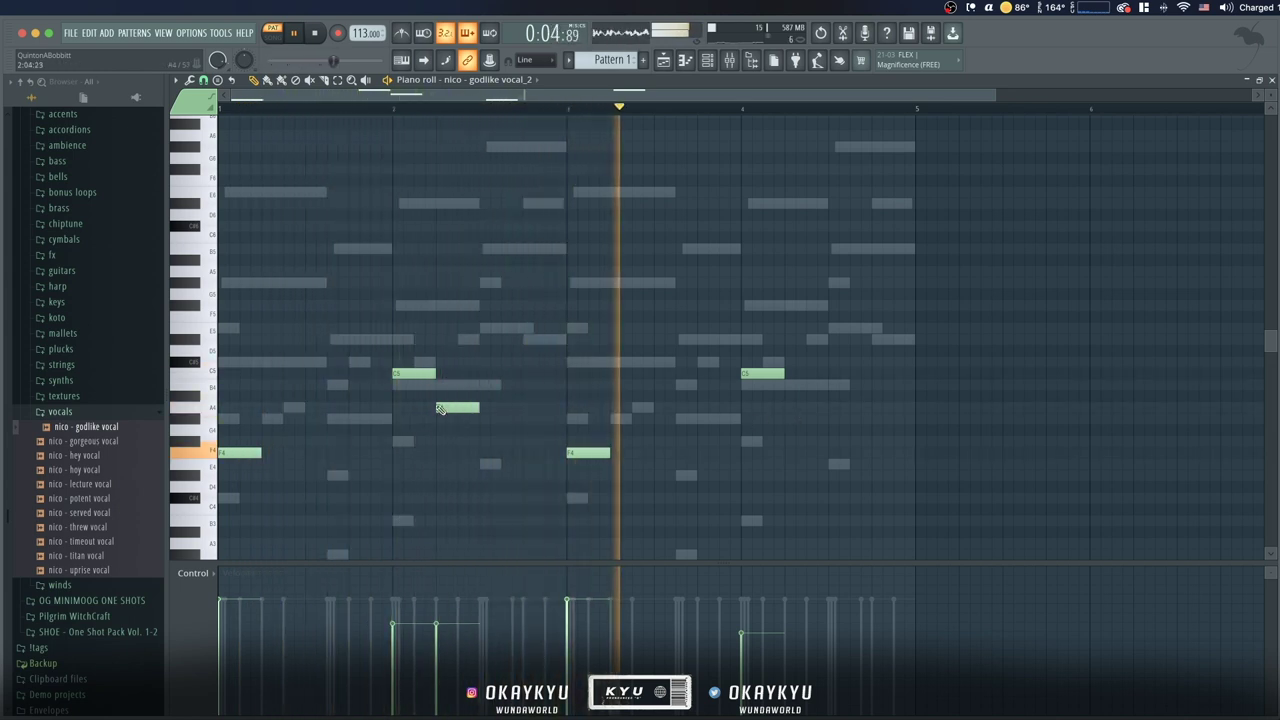
key(space)
drag(446, 407, 491, 407)
key(space)
click(831, 407)
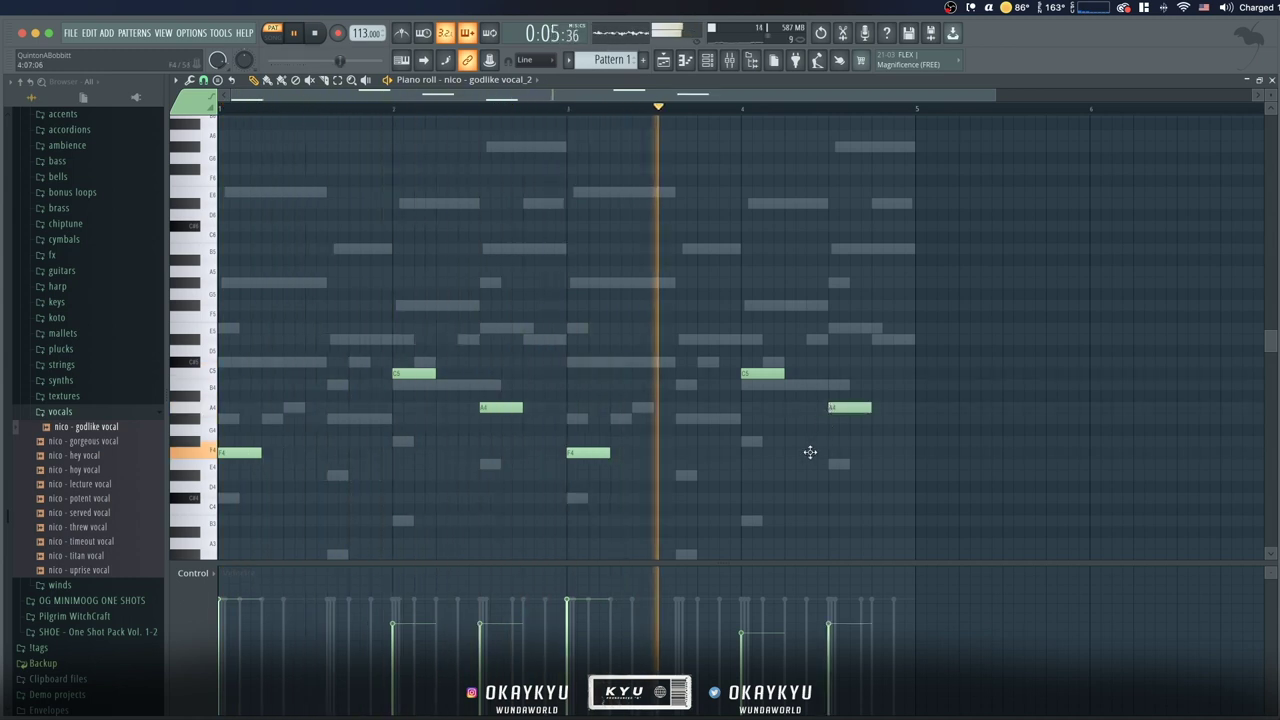
Bring up the channel rack, stop playback and return the browser to the list of one-shot kits
click(717, 70)
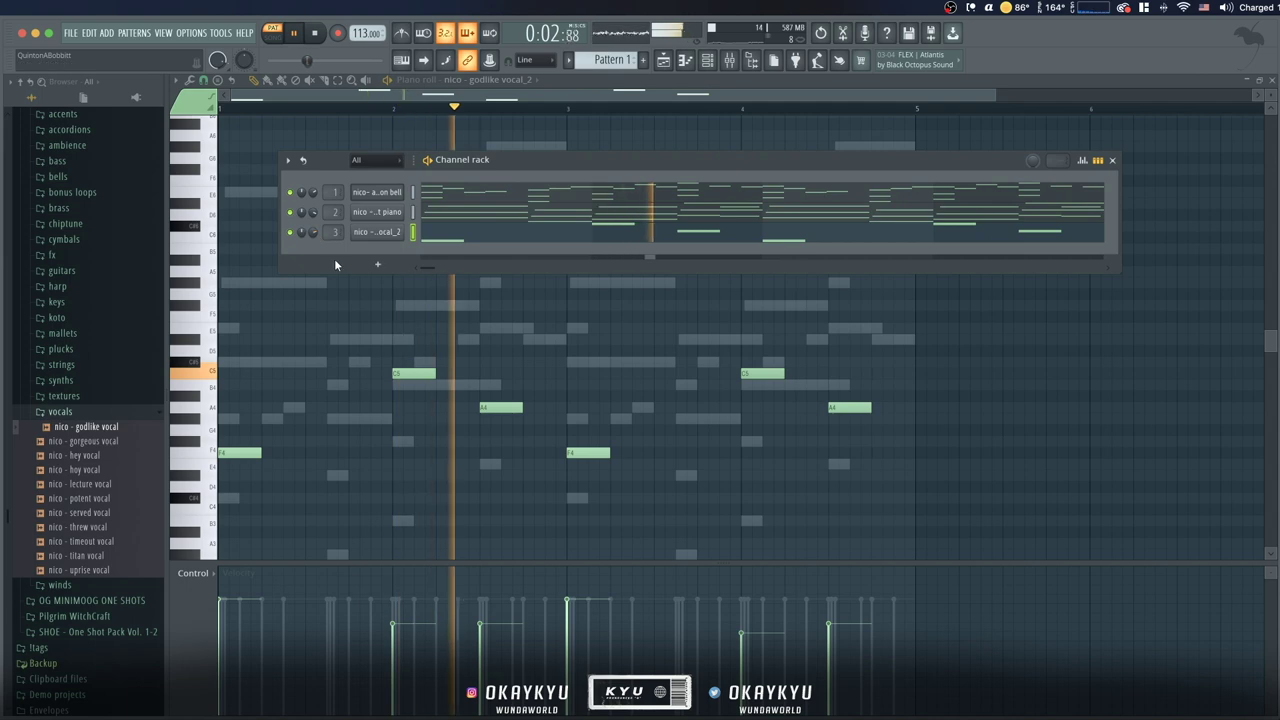
click(57, 413)
key(space)
scroll(65, 418, up, 3)
click(70, 187)
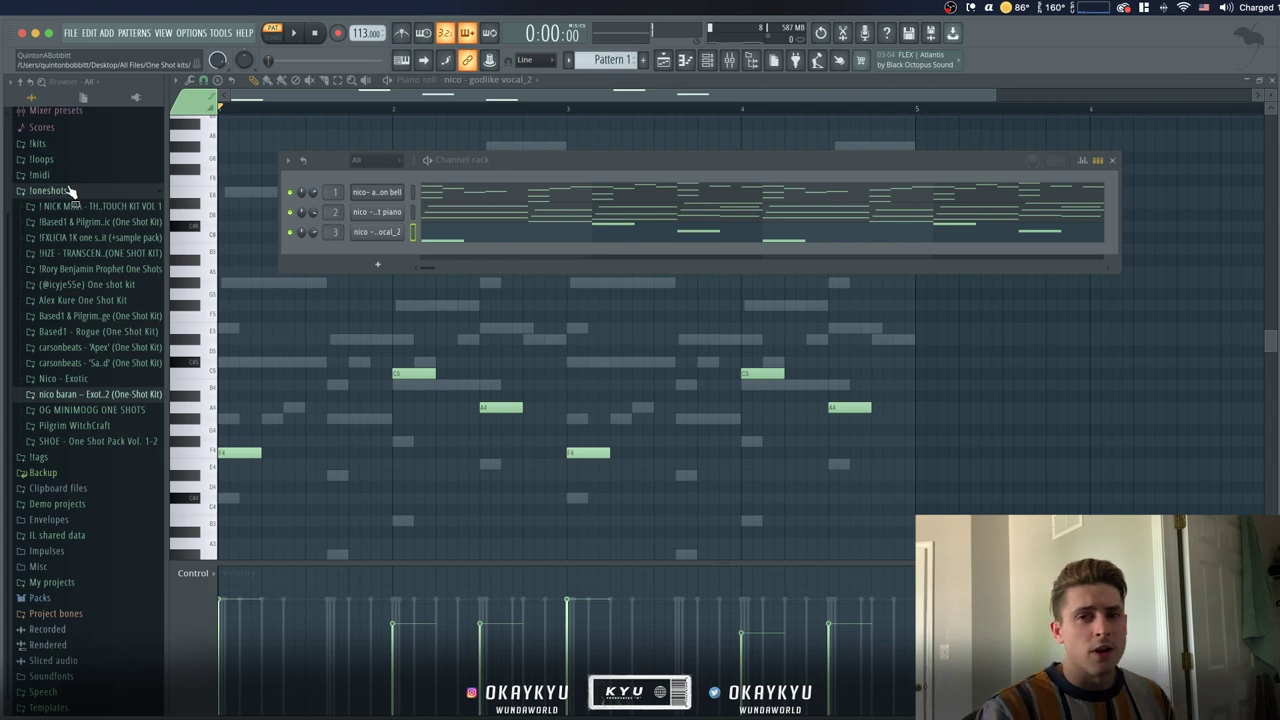
Add an Analog Lab 4 channel and filter its presets to Prophet 5 bass sounds
drag(633, 158, 639, 149)
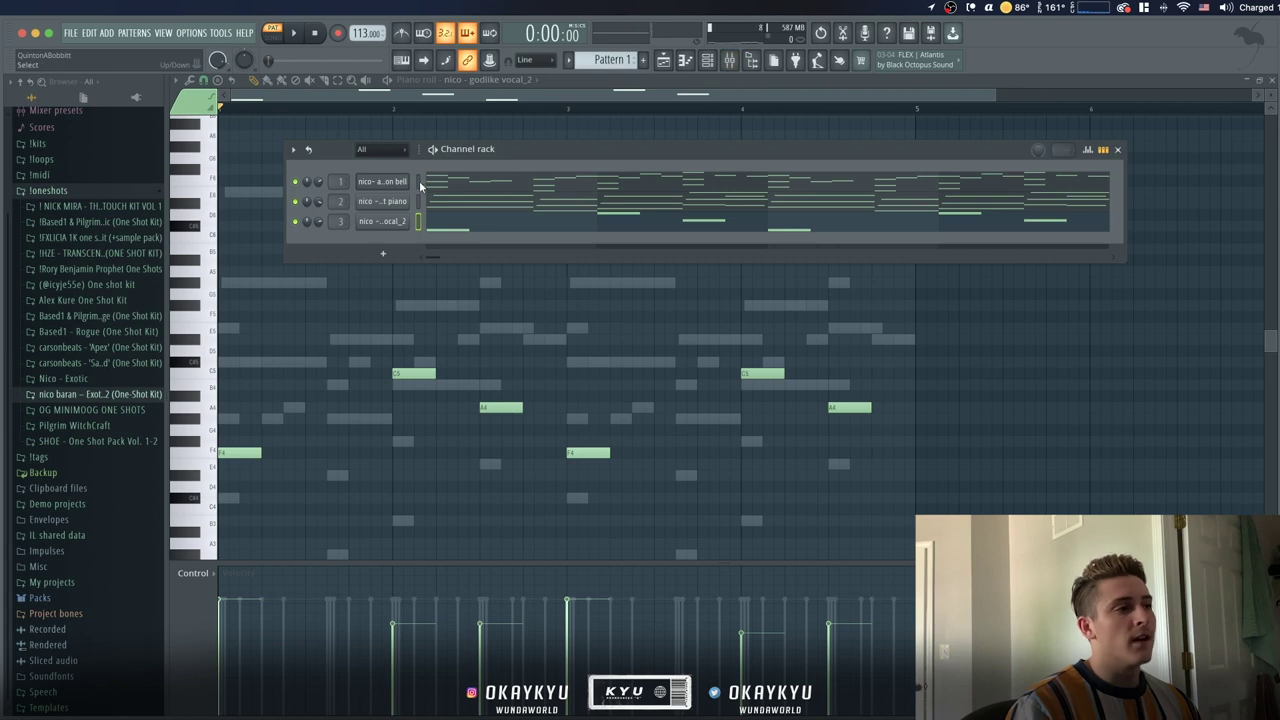
click(382, 253)
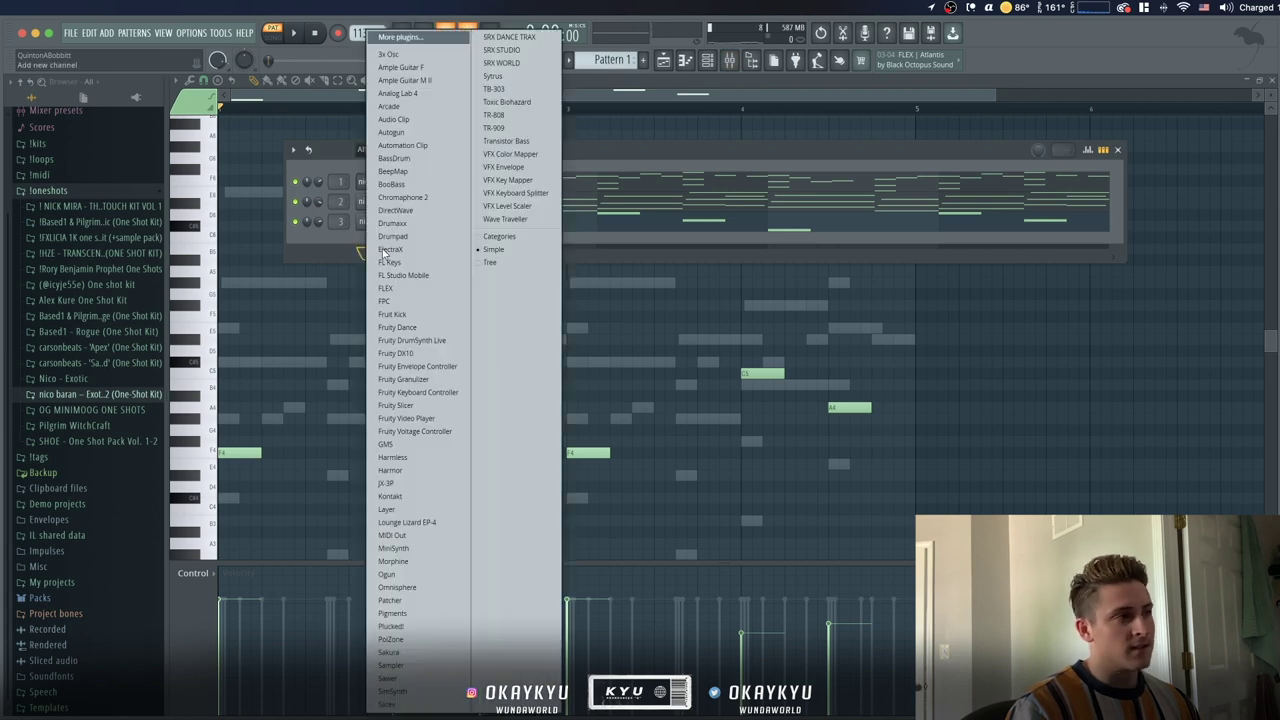
click(418, 96)
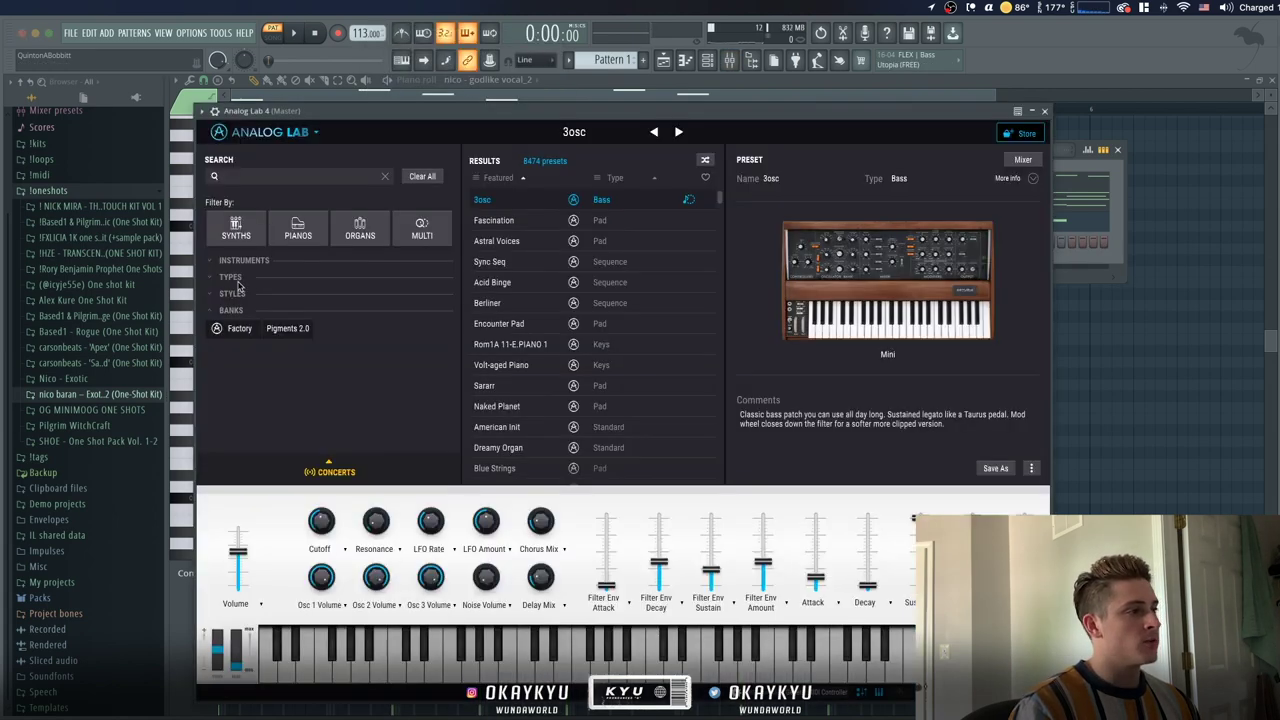
click(329, 345)
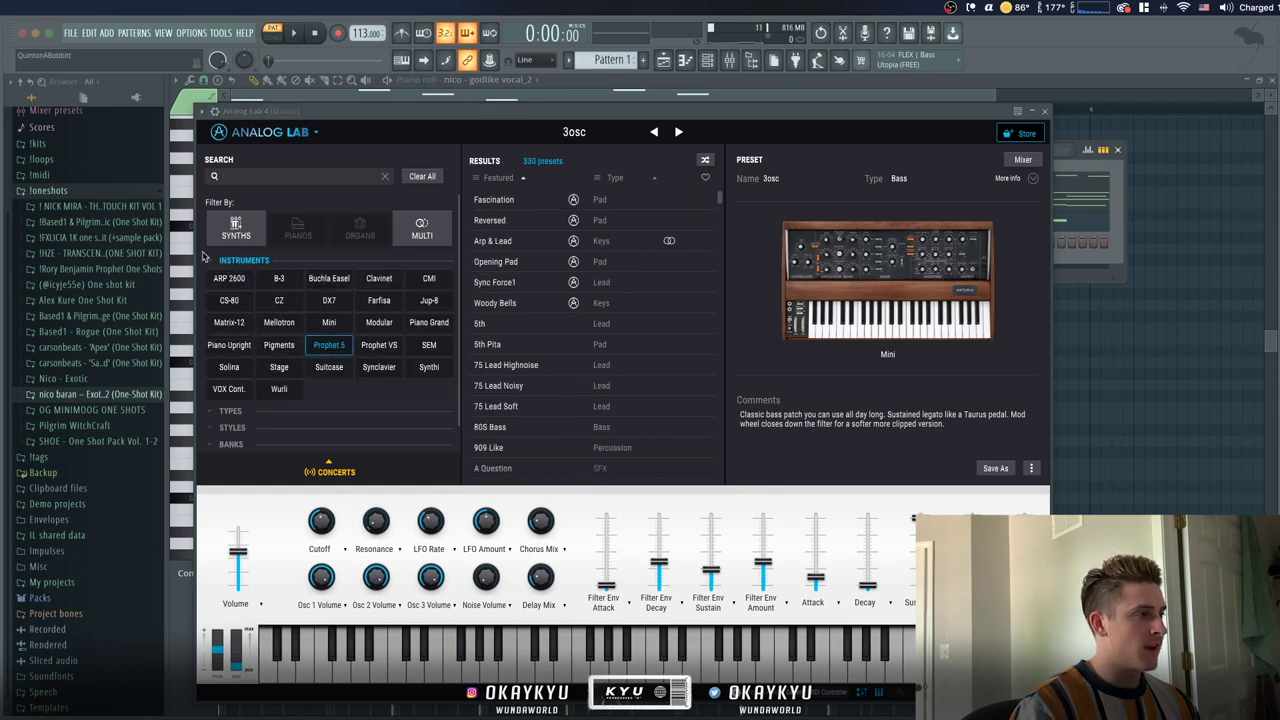
click(212, 305)
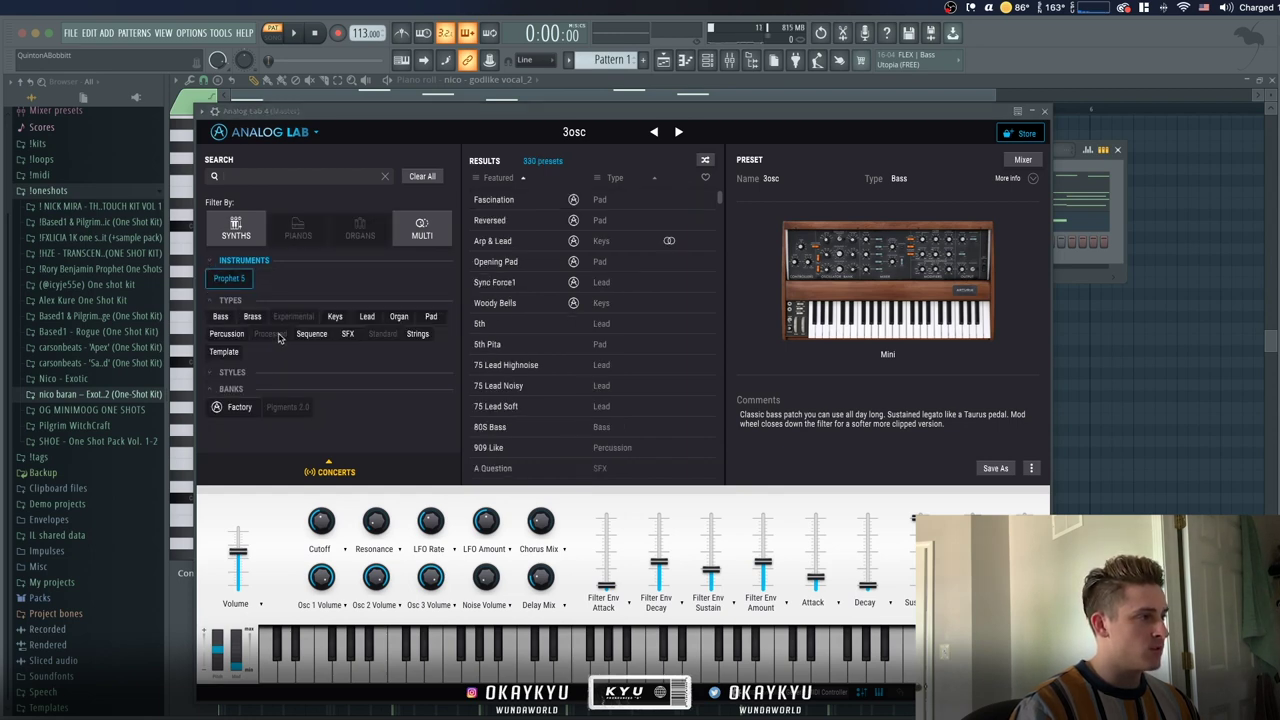
click(221, 316)
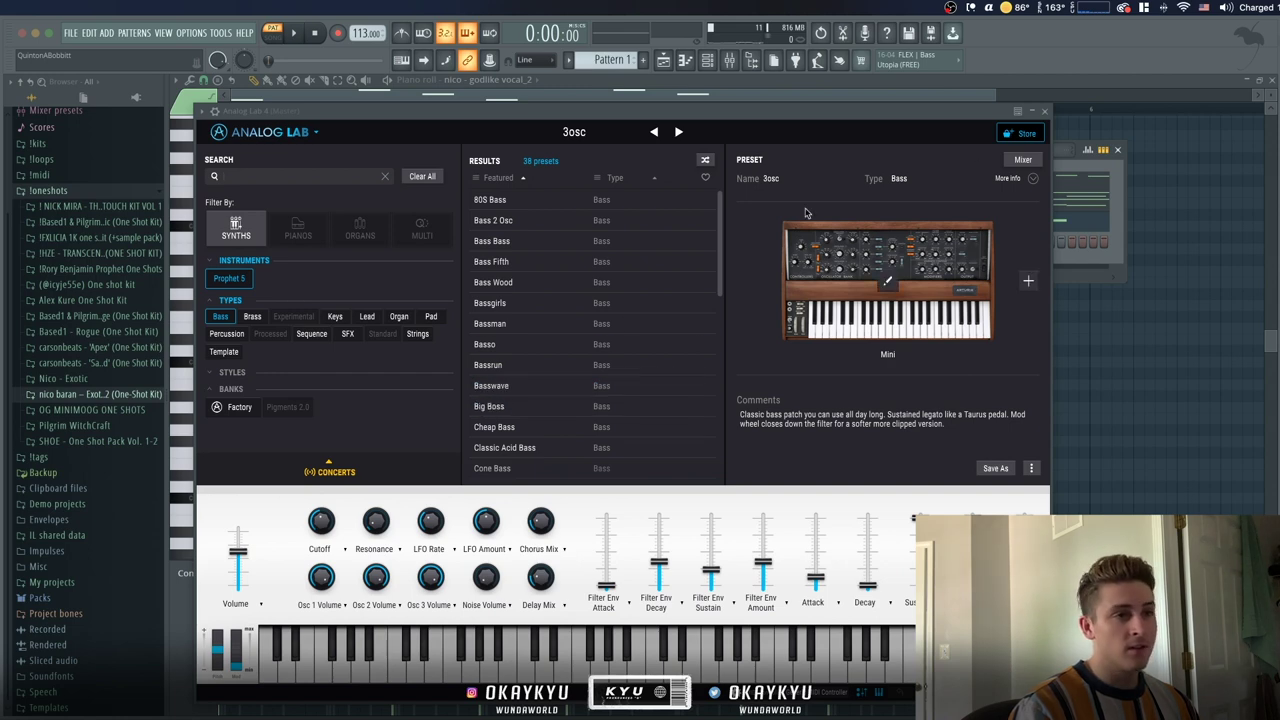
click(1044, 110)
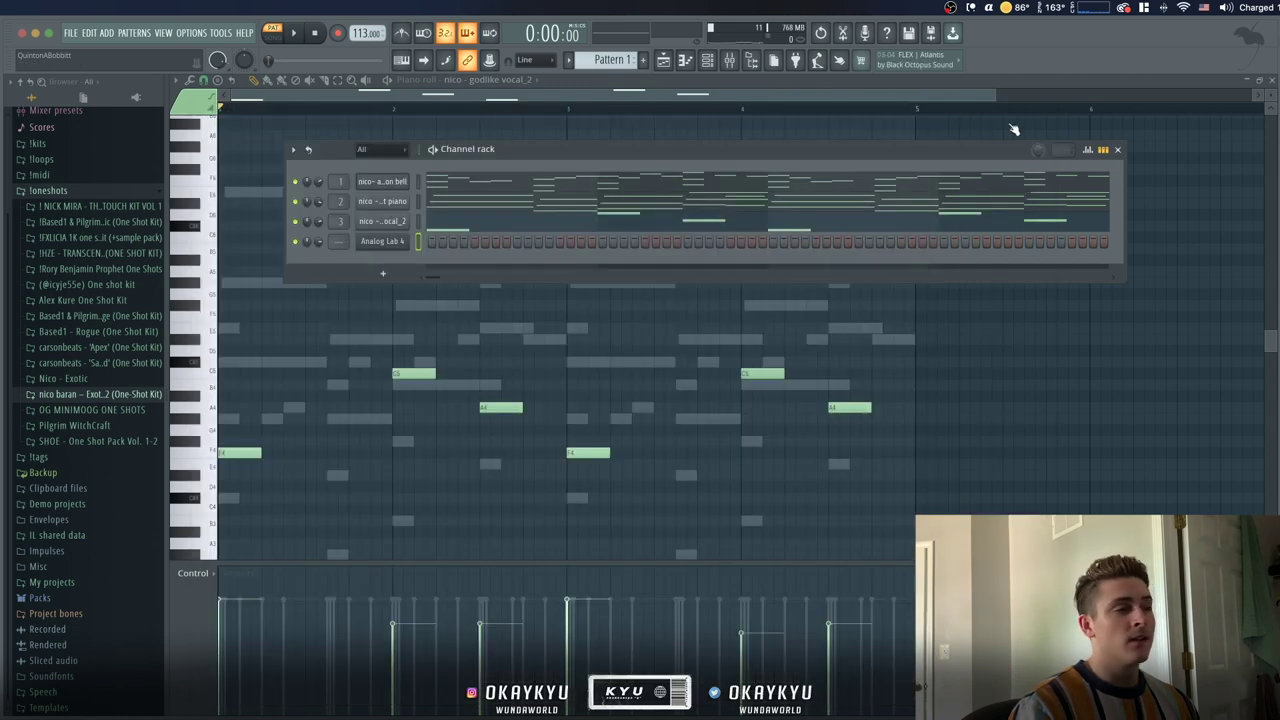
Open the Analog Lab 4 channel's piano roll and draw a 2.5-beat C#4 note from the start of bar 1
right_click(376, 244)
click(436, 241)
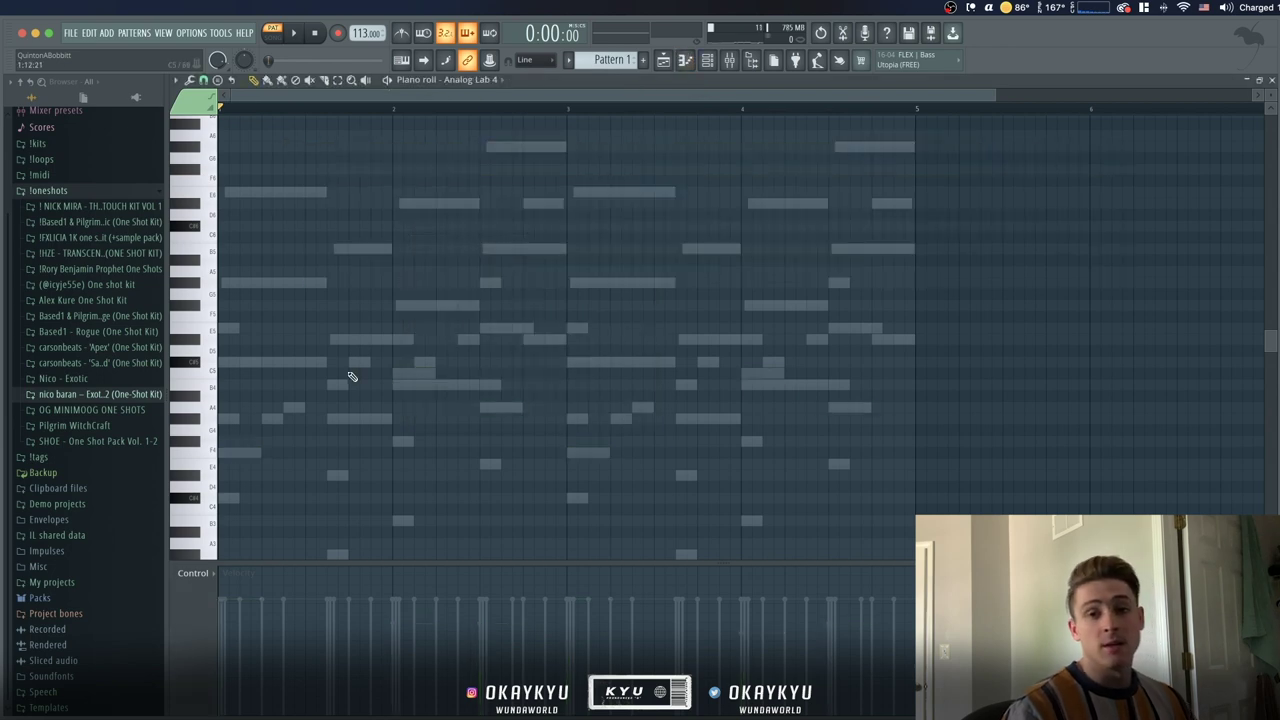
scroll(280, 468, down, 5)
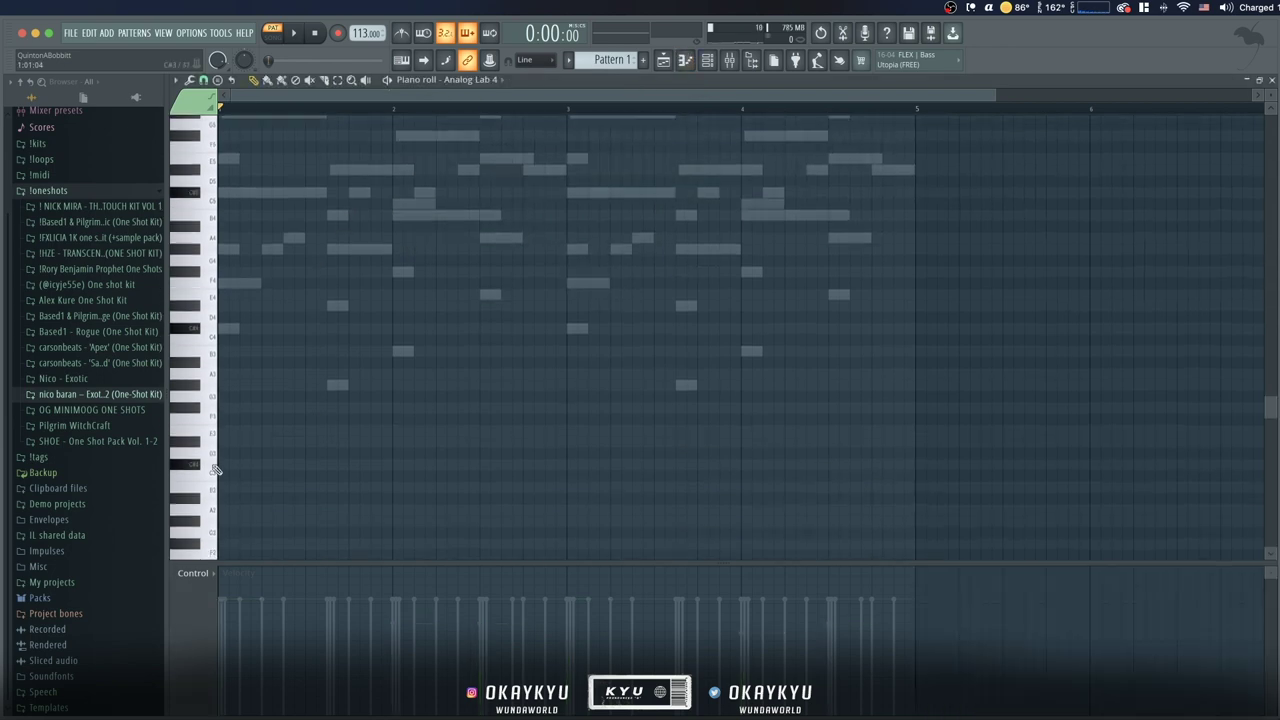
key(space)
key(space)
key(space)
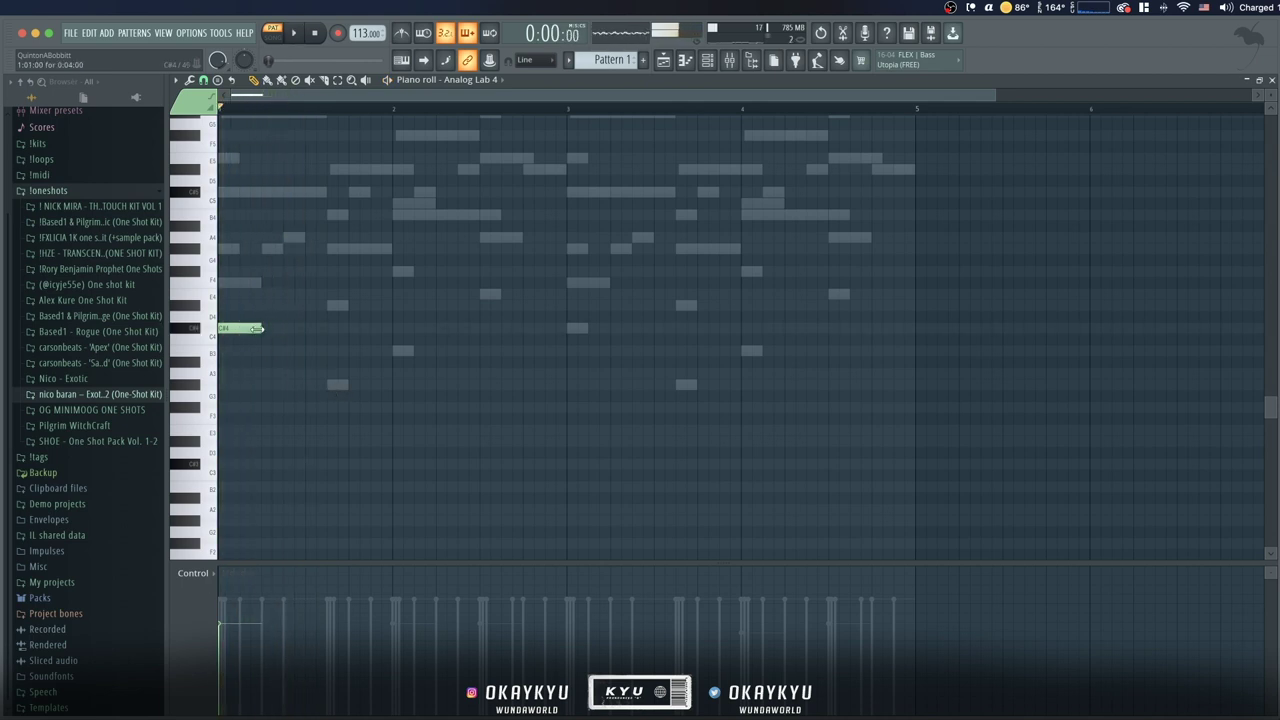
key(space)
Continue the bass line through bar 2 with a 1.5-beat G#3, a two-beat B3 and a two-beat E4
click(335, 385)
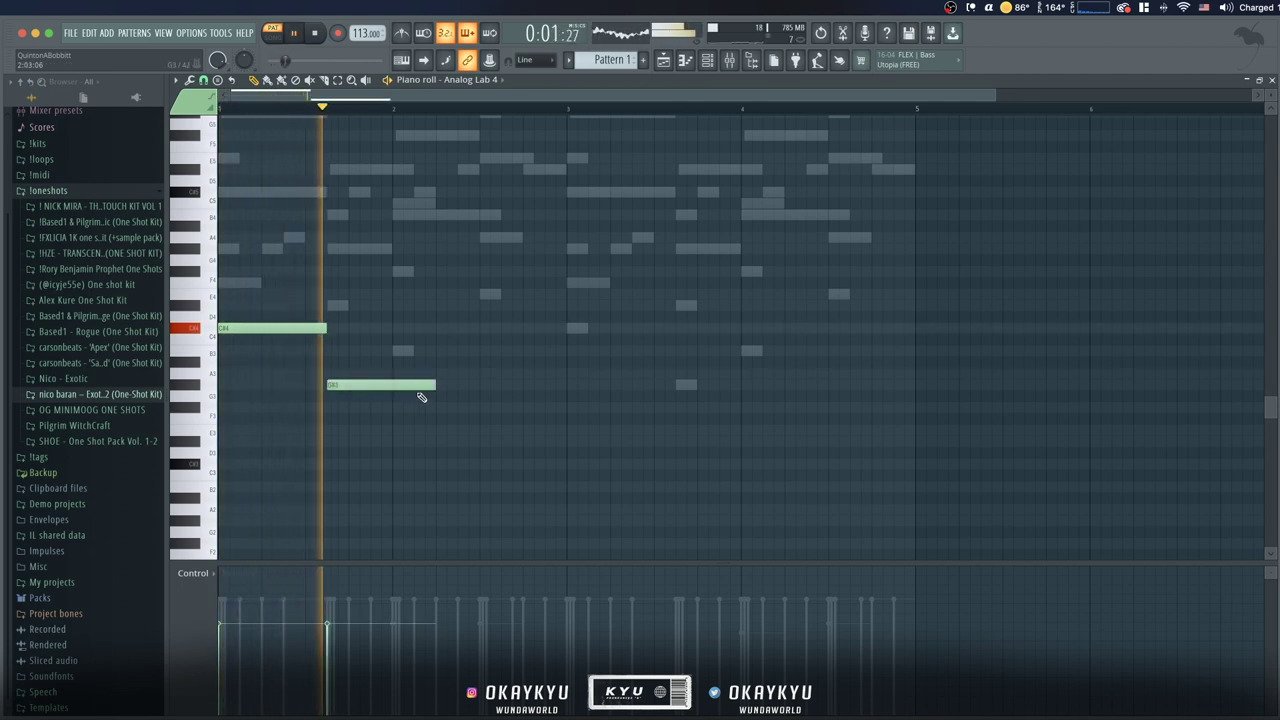
drag(427, 384, 392, 384)
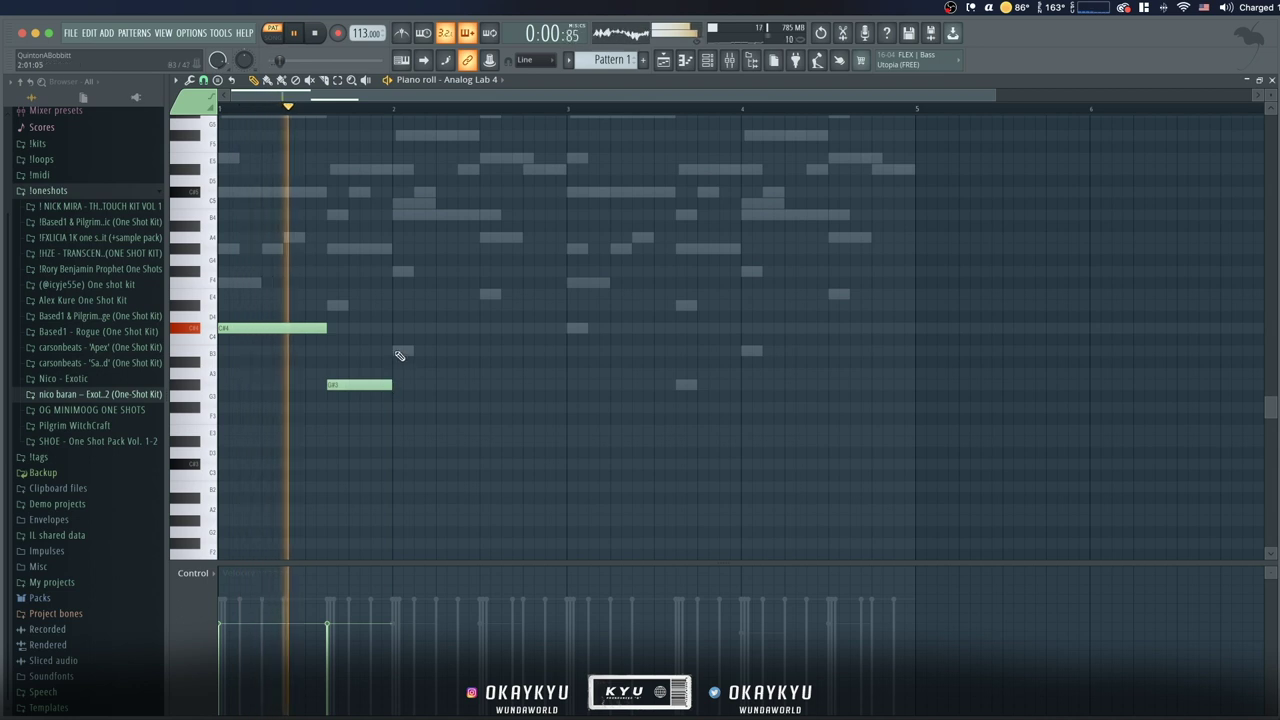
click(400, 351)
drag(458, 351, 480, 351)
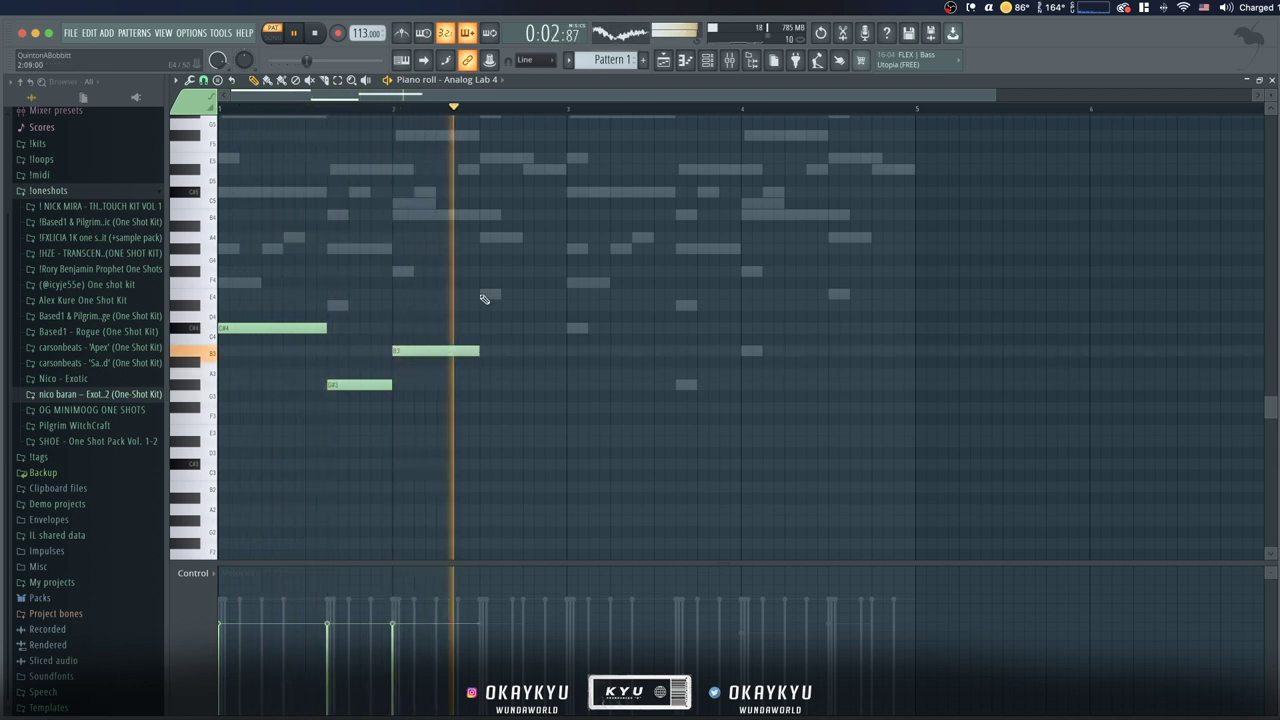
click(486, 294)
Try the opening C#4 bass note one octave lower
drag(280, 343, 269, 299)
key(space)
key(super+Down)
key(space)
super+click(268, 262)
key(space)
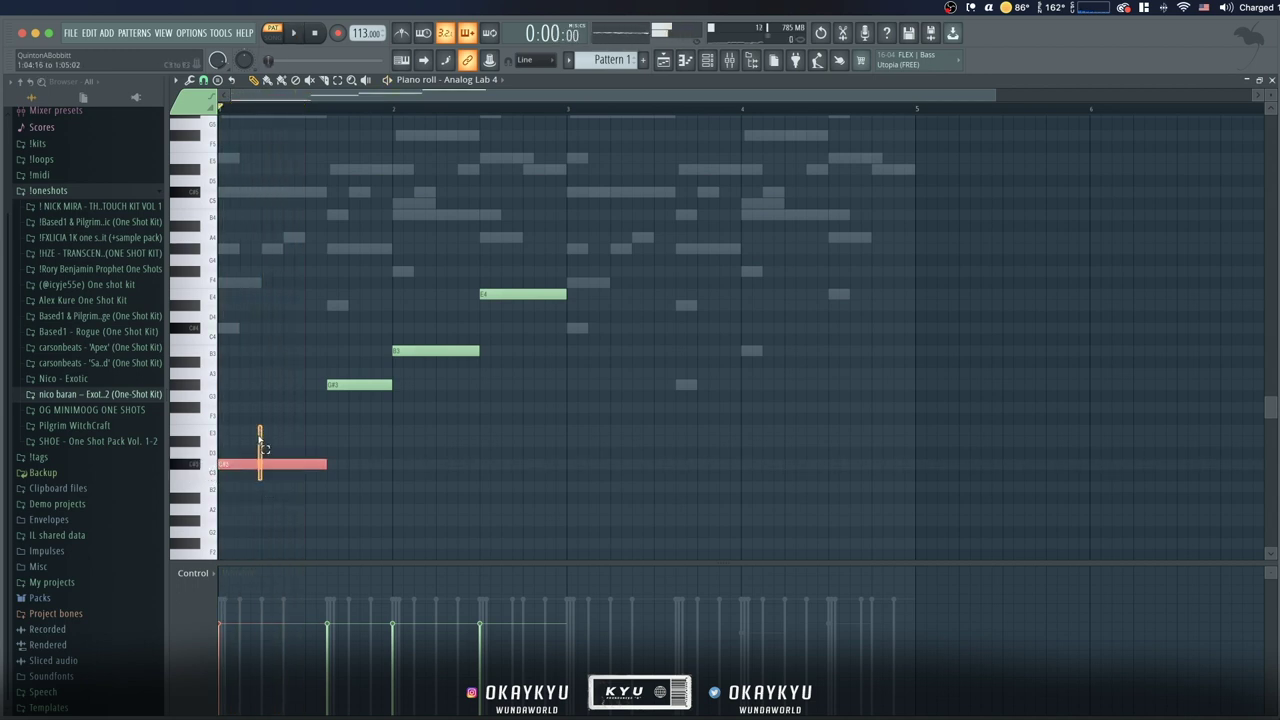
key(super+Up)
key(space)
Duplicate the two-bar bass line into bars 3 and 4
super+click(454, 474)
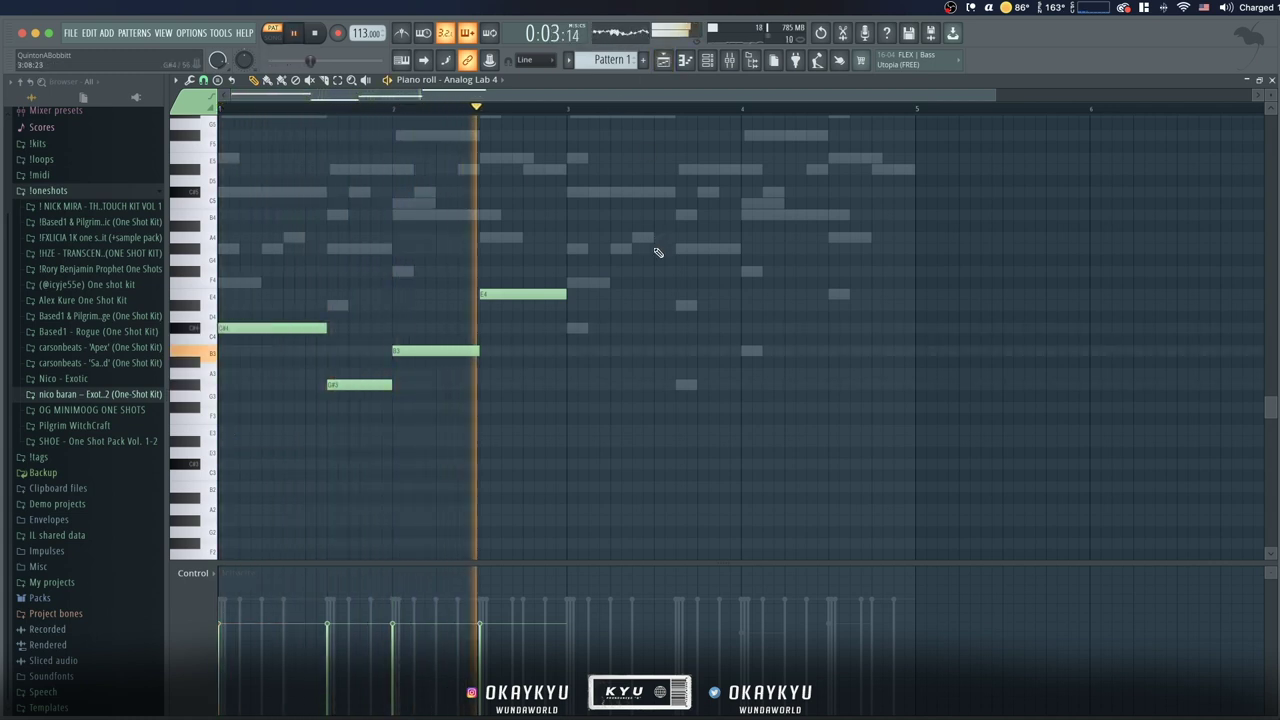
key(super+b)
super+click(634, 429)
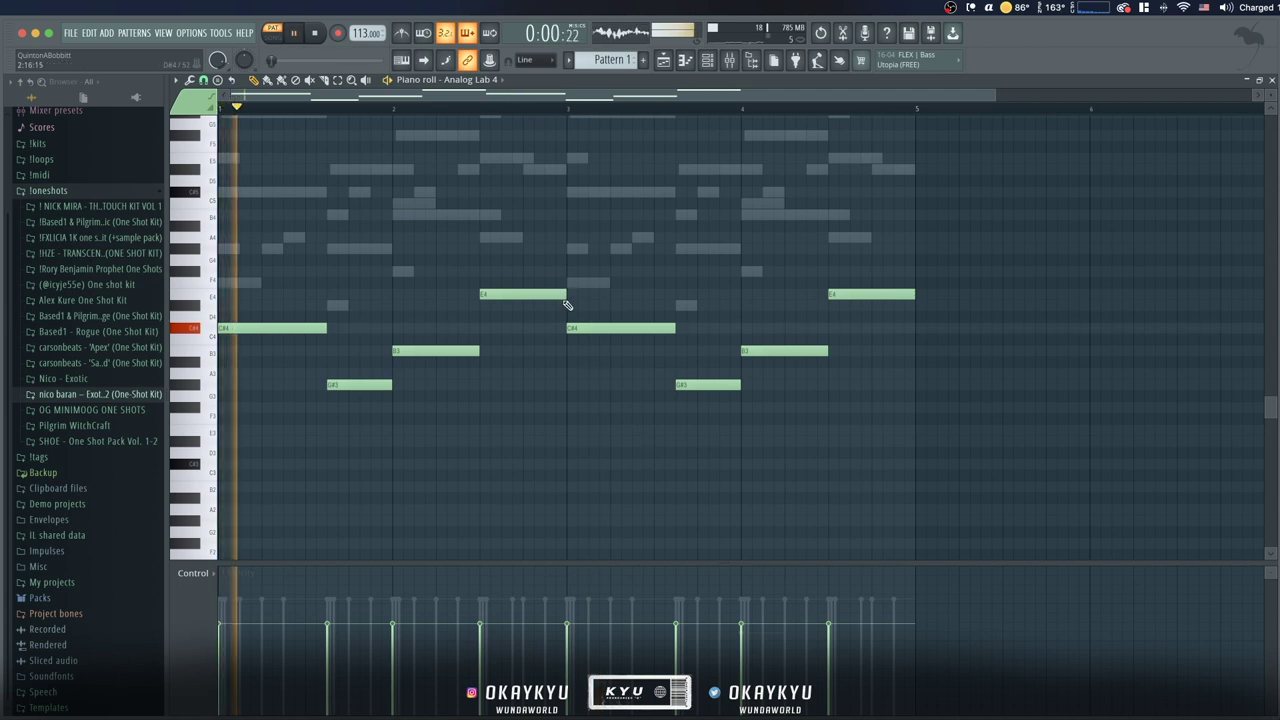
Shorten both E4 bass notes to one beat and add a one-beat D#4 after each
drag(566, 303, 519, 300)
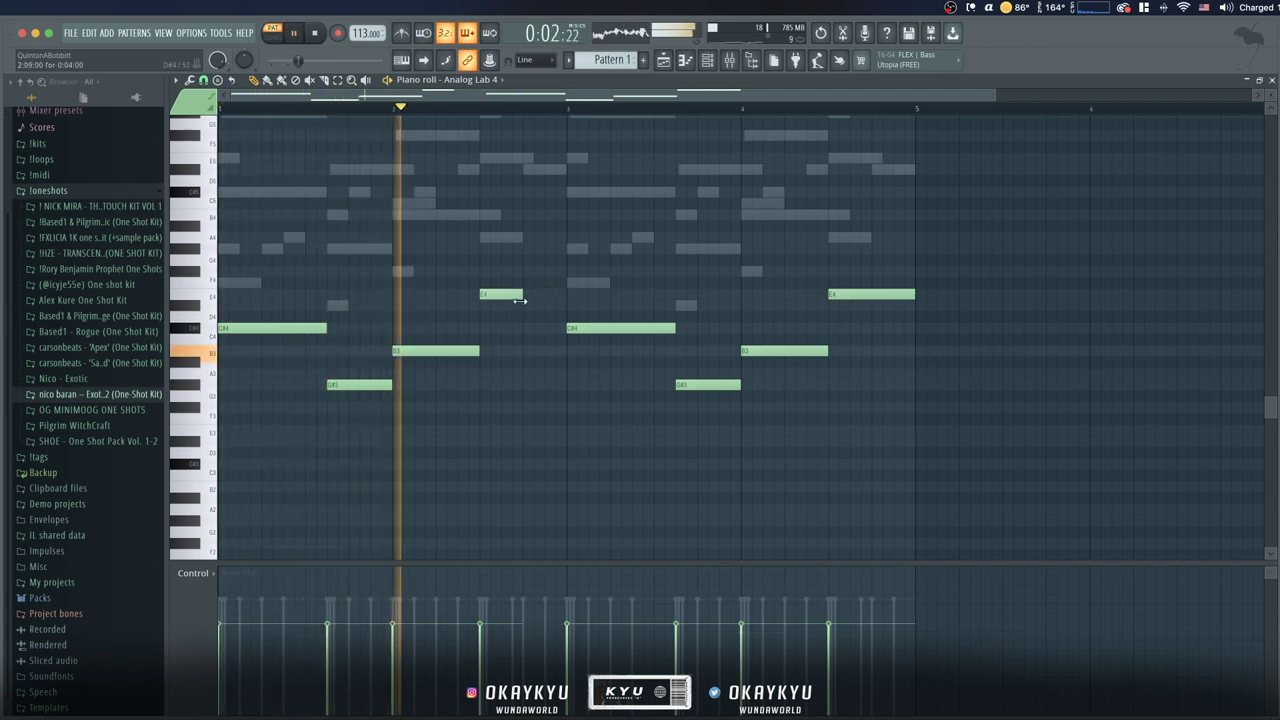
key(space)
key(space)
drag(913, 295, 875, 309)
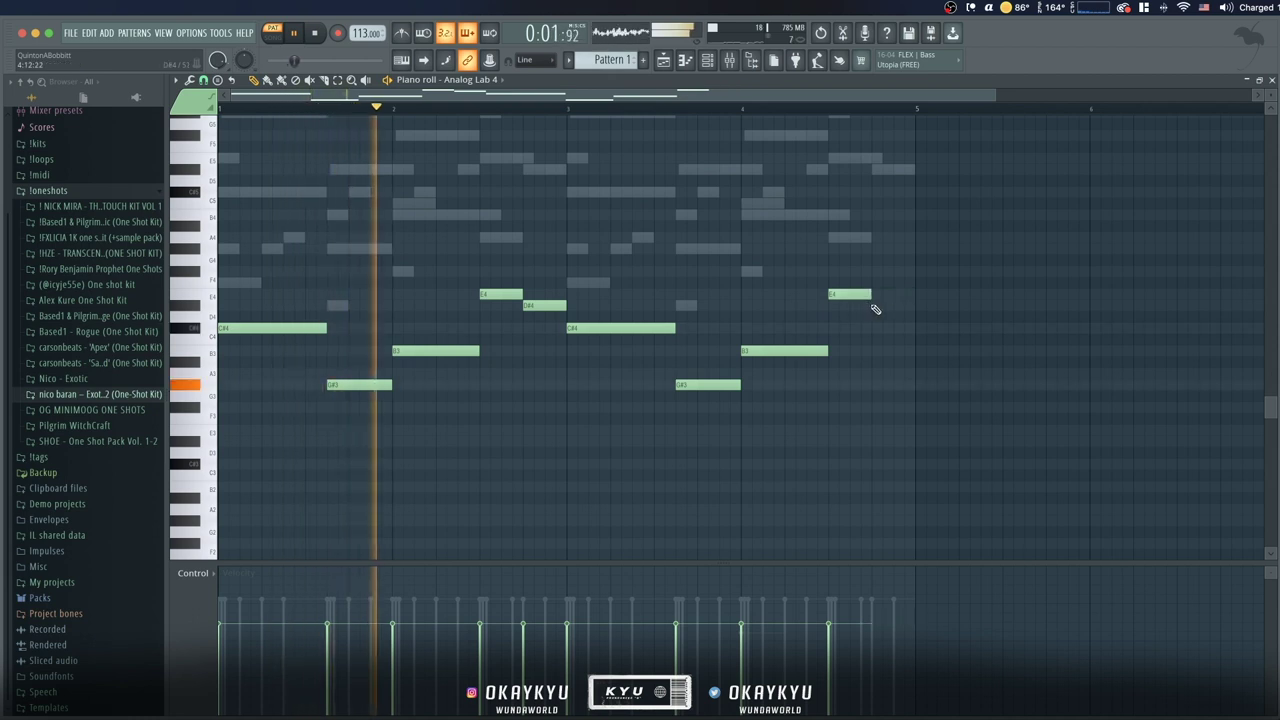
click(875, 306)
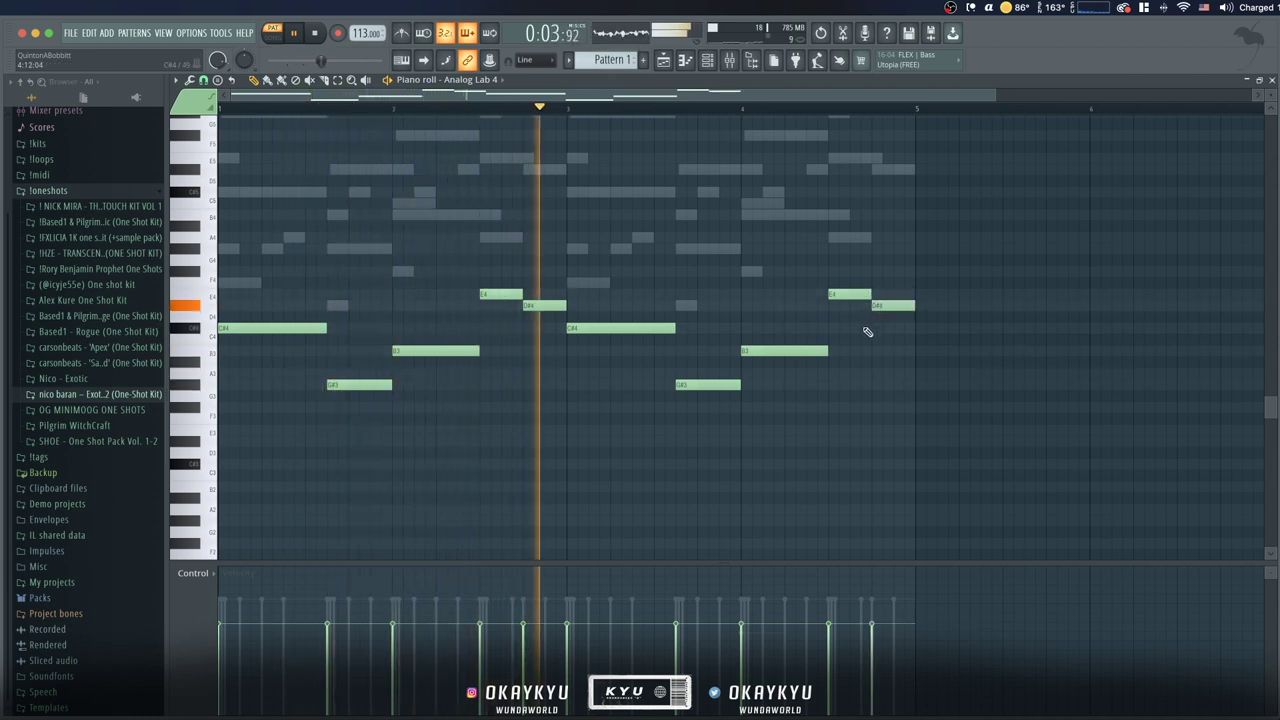
Route the Analog Lab 4 channel to mixer insert 7 and play the pattern with the mixer open
scroll(607, 112, down, 2)
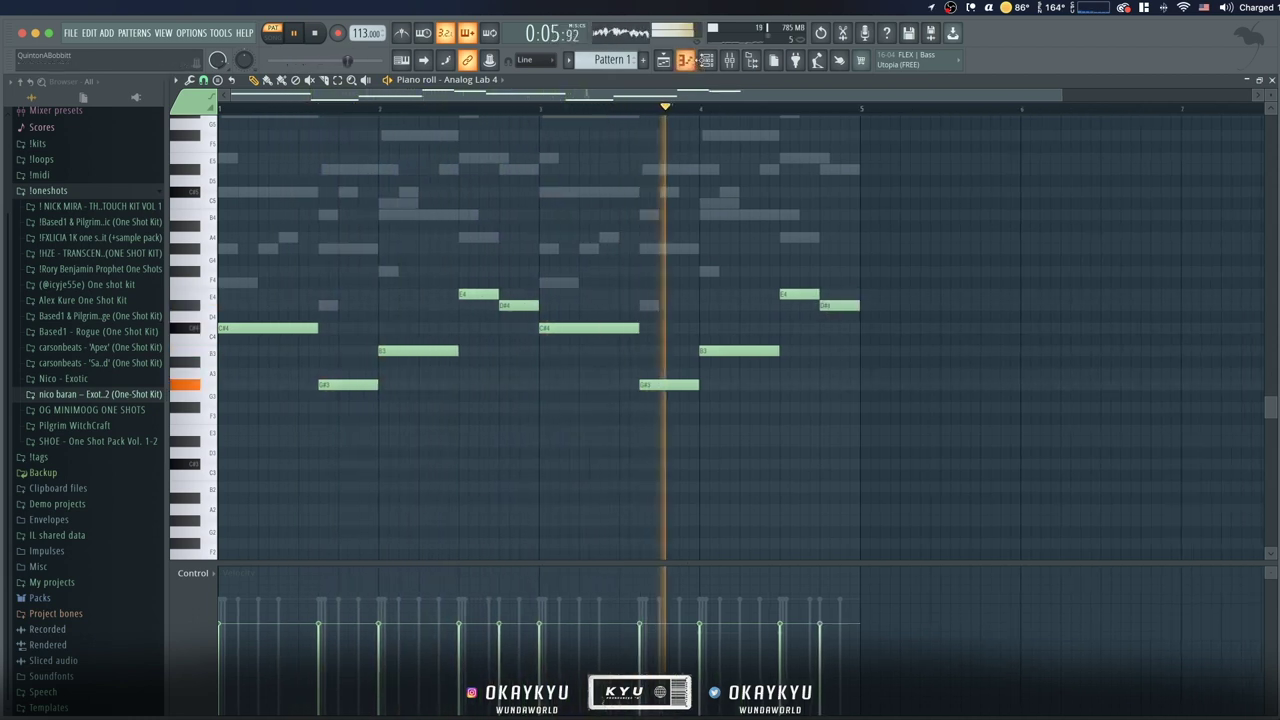
key(F6)
key(space)
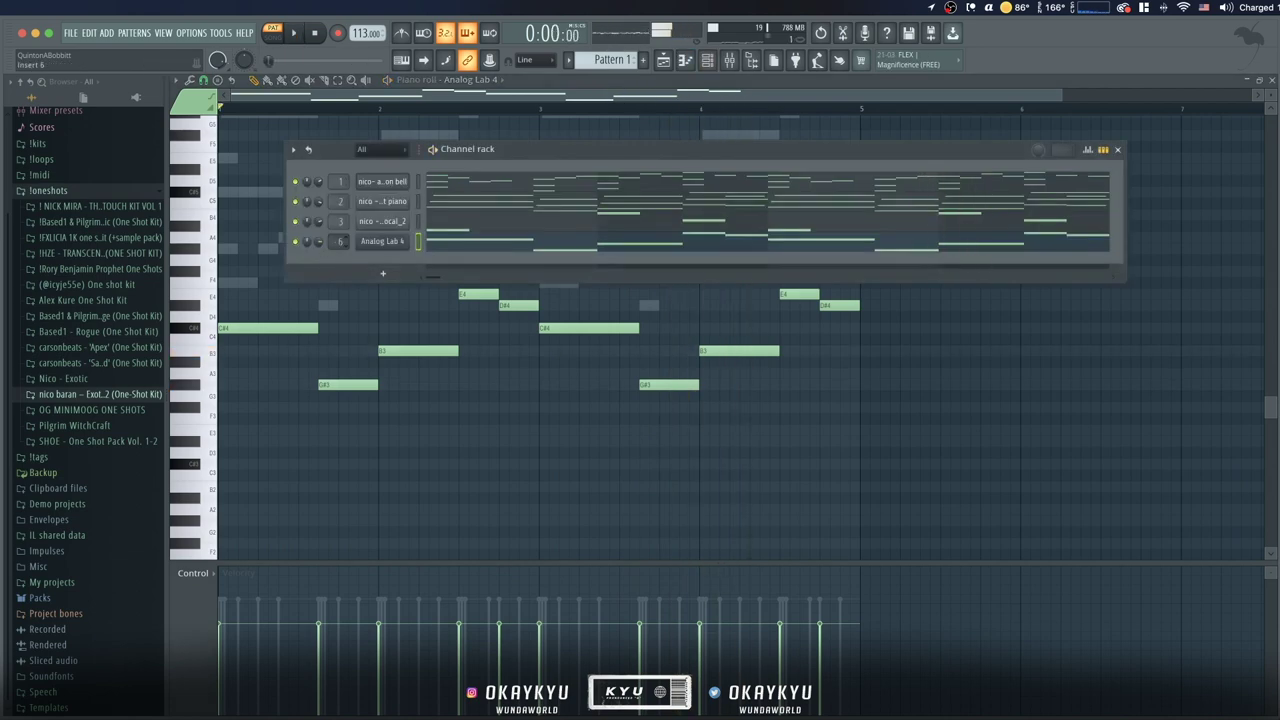
click(730, 60)
key(space)
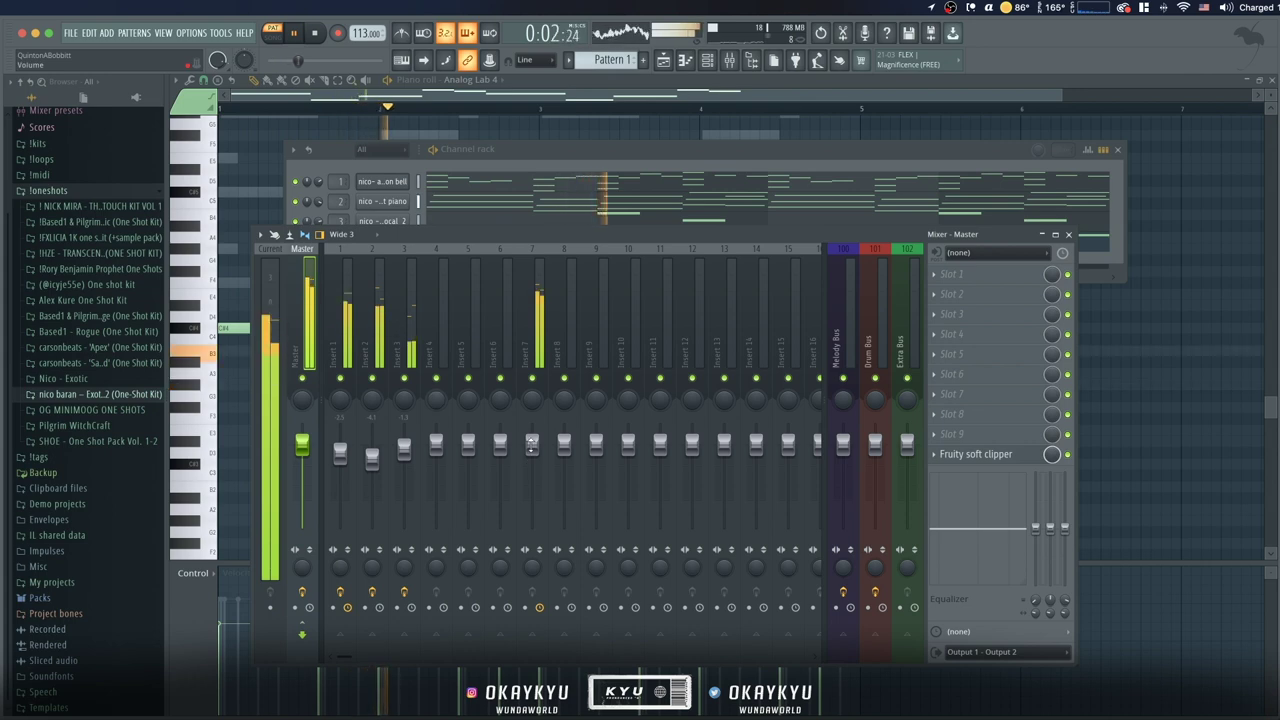
Add Fruity Parametric EQ 2 to the first effect slot of mixer insert 7 and adjust its EQ curve
click(539, 310)
click(962, 272)
click(1122, 444)
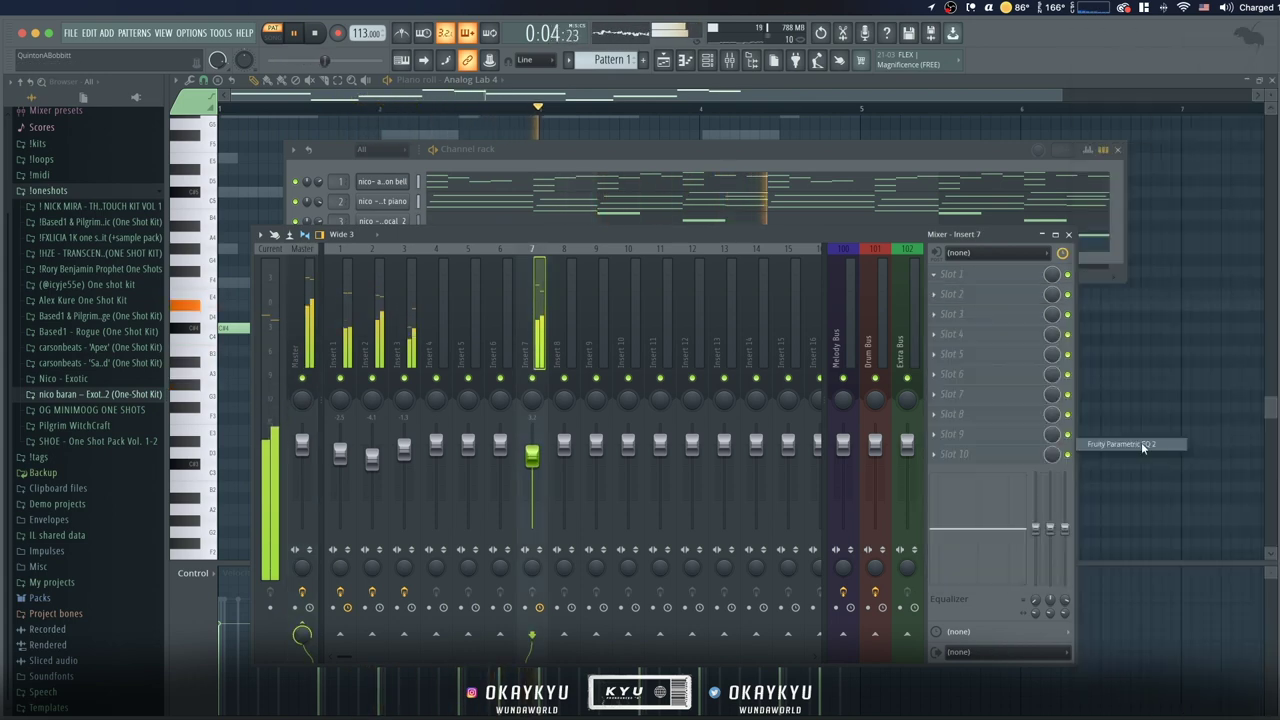
drag(381, 219, 325, 224)
click(590, 112)
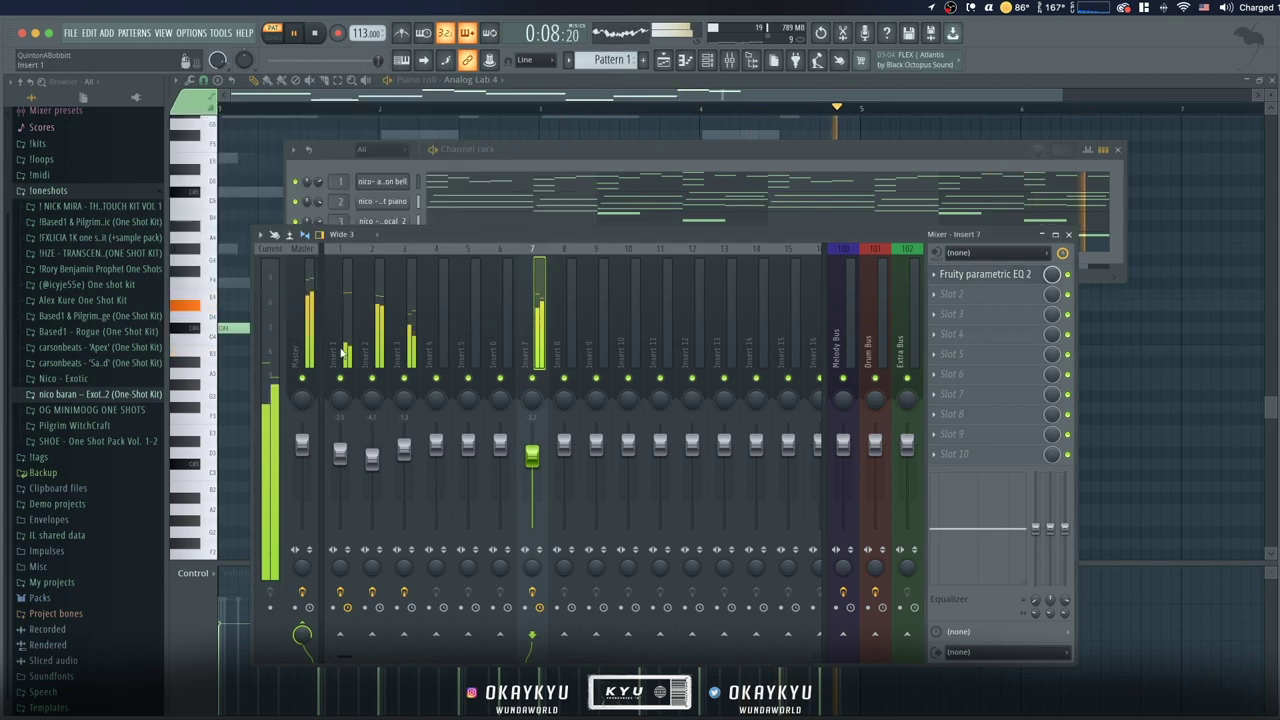
Select mixer inserts 1 through 7 and lower their volume faders together
drag(343, 348, 520, 347)
click(520, 347)
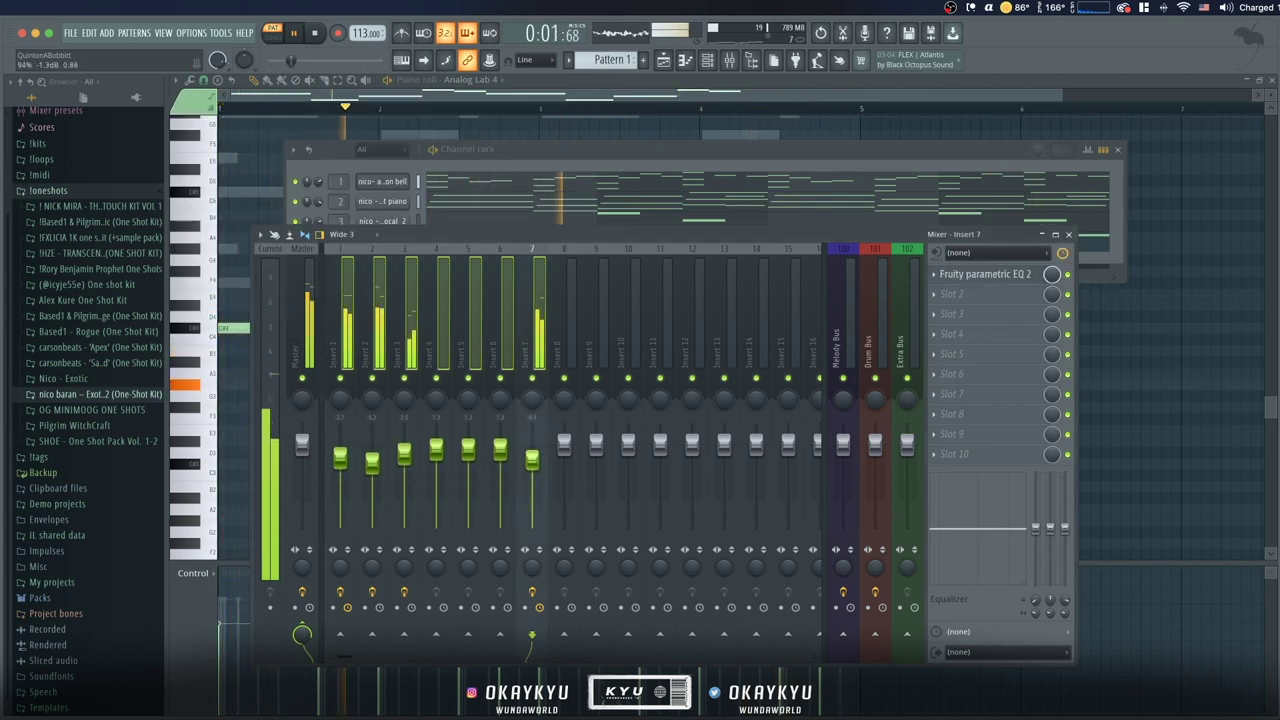
click(311, 338)
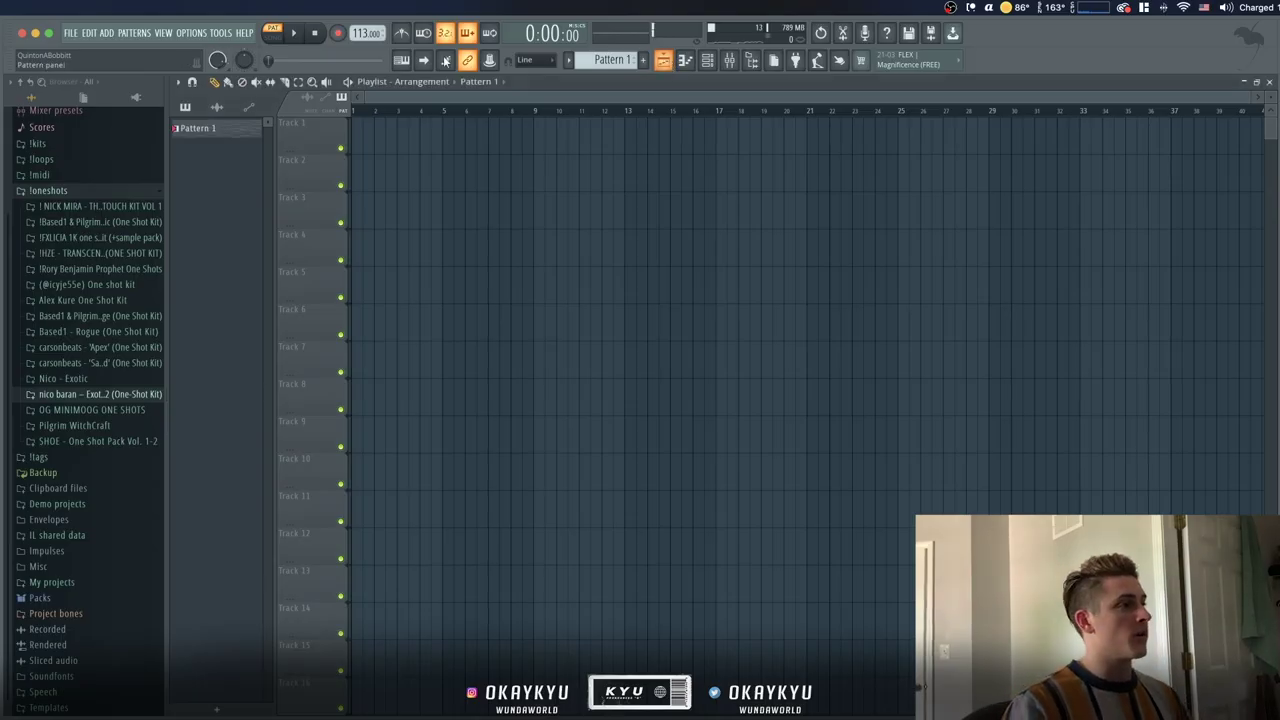
Split Pattern 1 by channel and place the four resulting patterns on playlist tracks 1 to 4 at bar 1
right_click(200, 128)
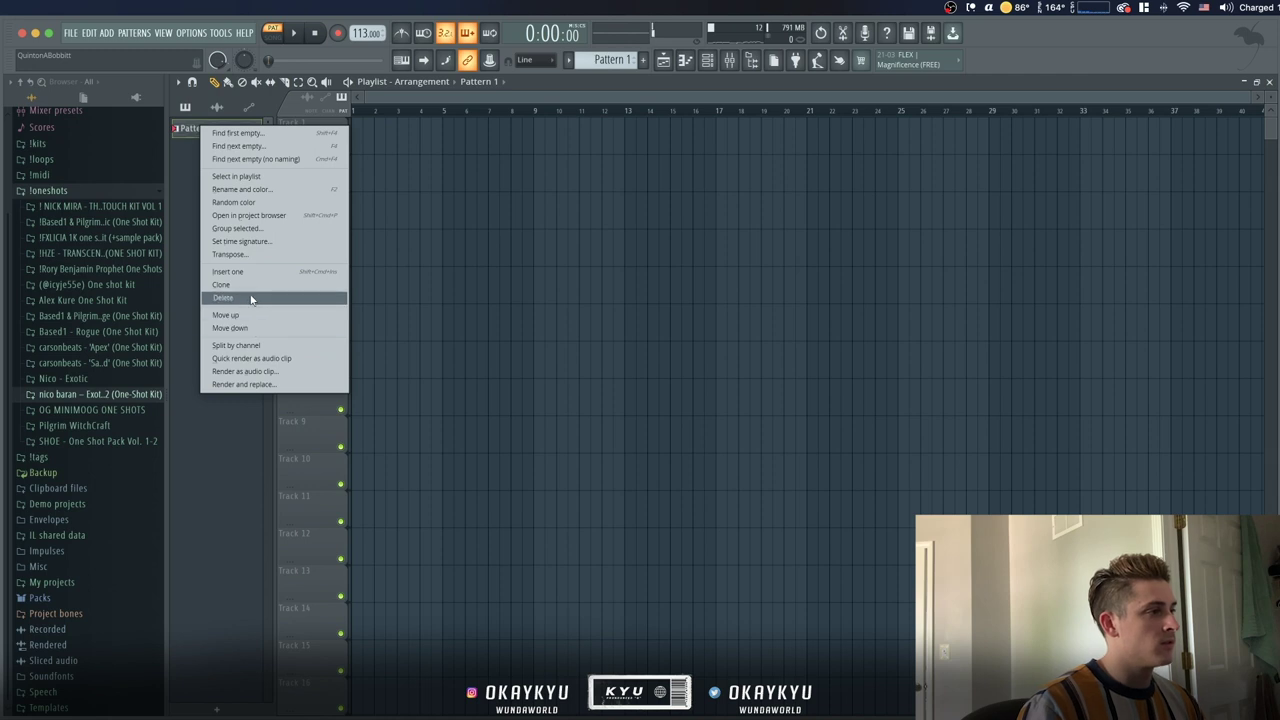
click(250, 345)
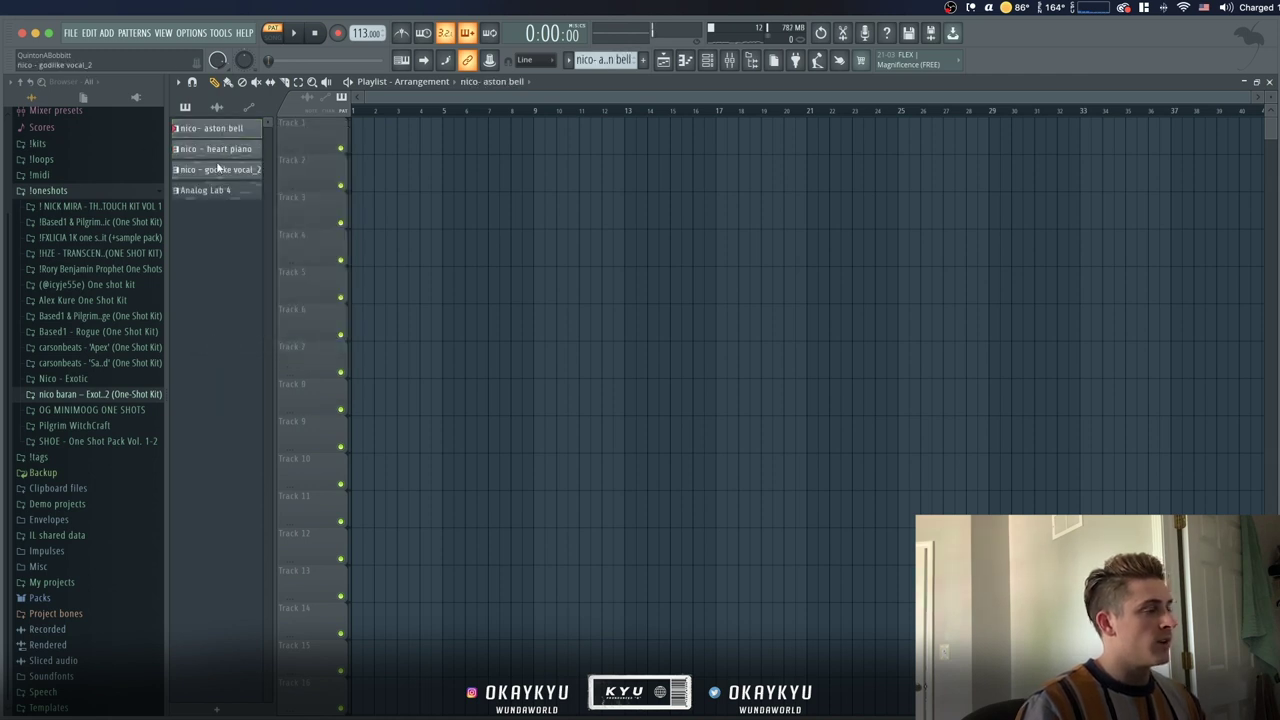
drag(213, 157, 458, 133)
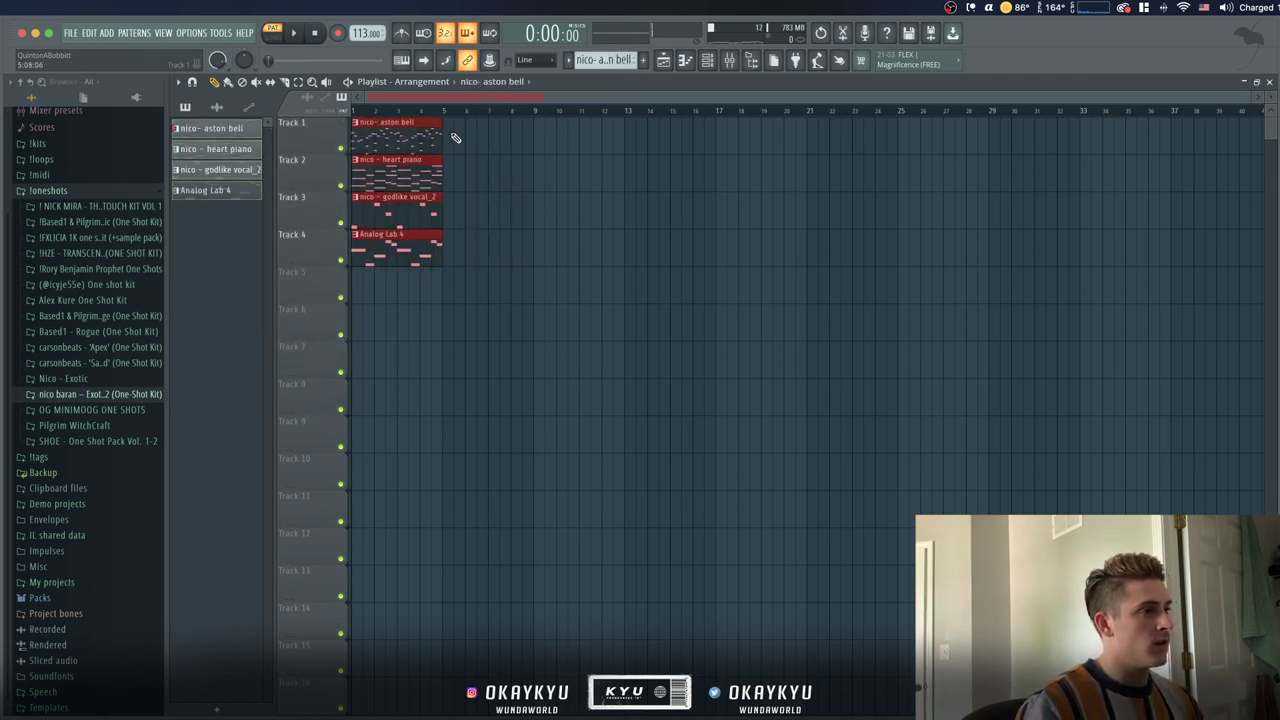
Duplicate the four clips seven times up to bar 33 and delete the Analog Lab 4 clips between bars 9 and 17
key(ctrl+b)
key(ctrl+b)
key(ctrl+b)
key(ctrl+b)
key(ctrl+b)
key(ctrl+b)
key(ctrl+b)
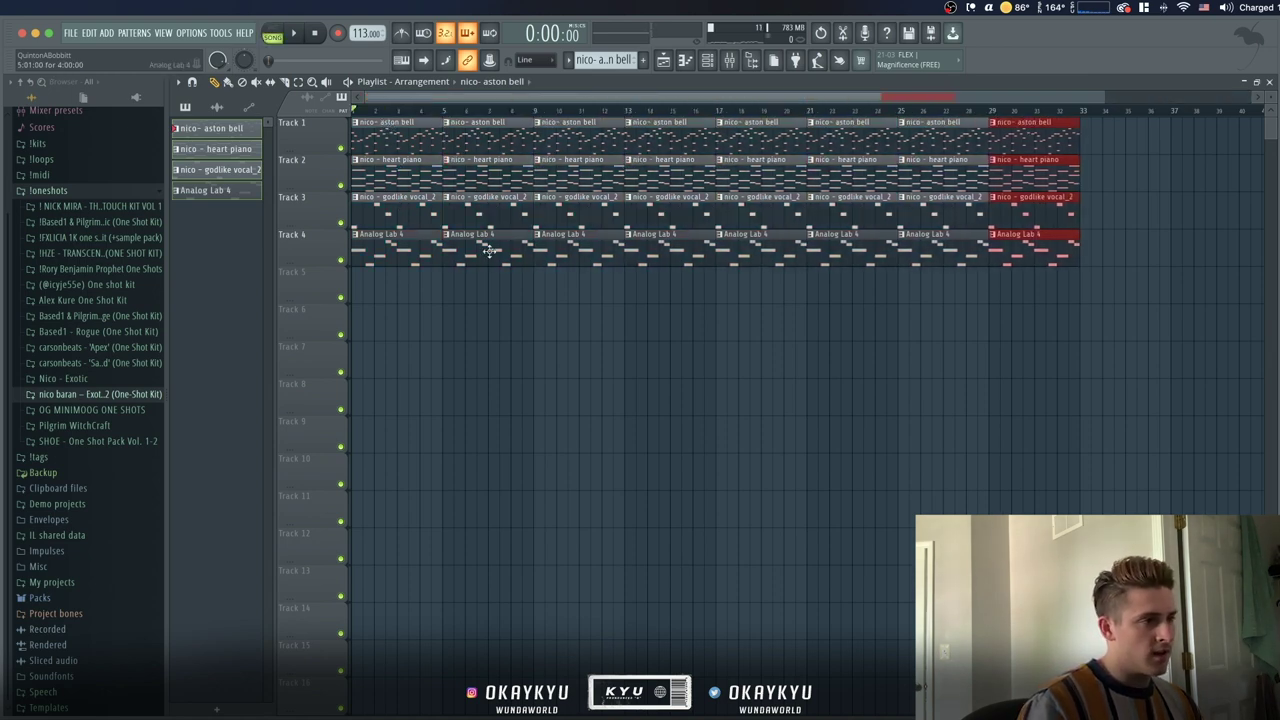
right_click(605, 265)
right_click(644, 269)
Create an automation clip for the insert 7 volume on track 5 and shorten it to end at bar 11
click(729, 60)
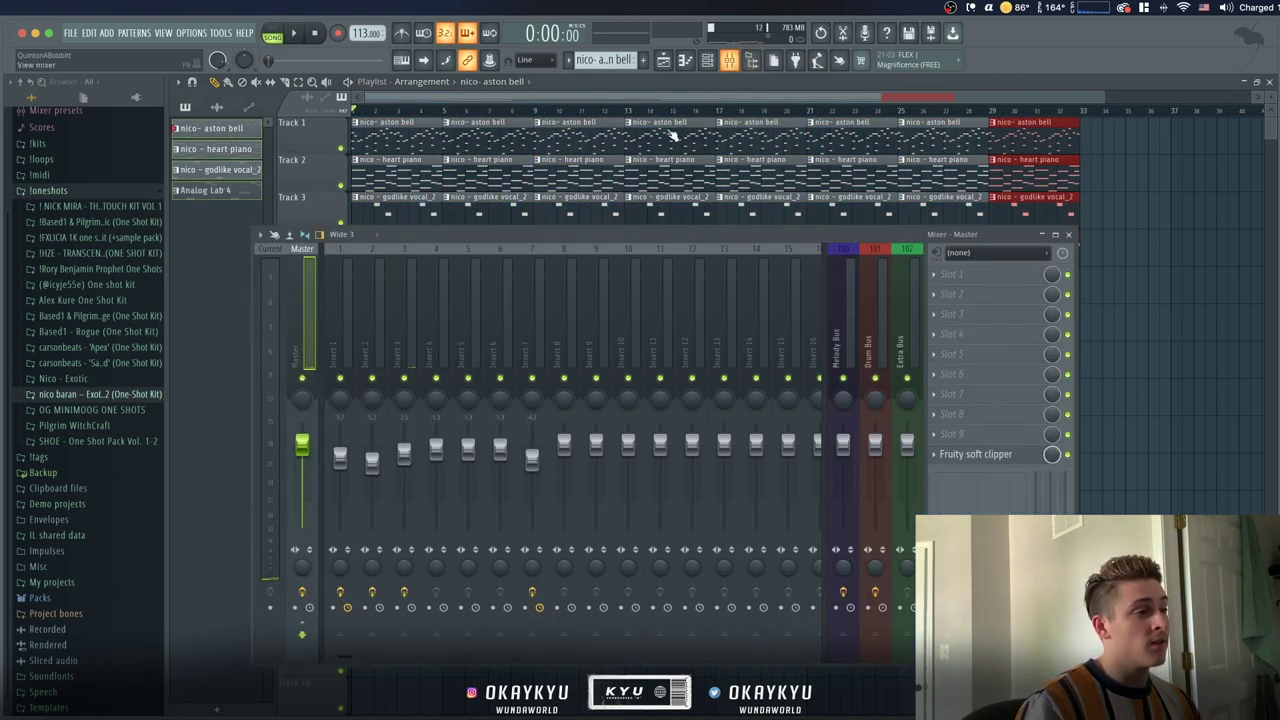
right_click(532, 459)
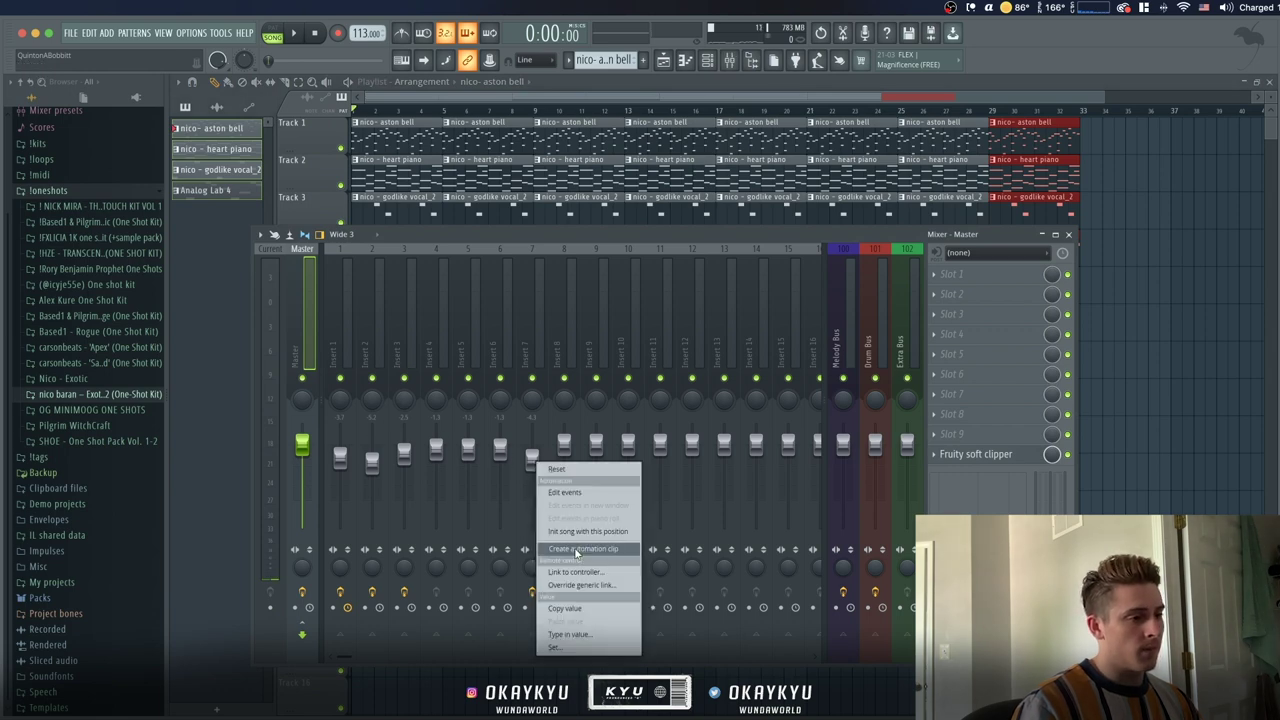
click(565, 526)
click(574, 88)
drag(1087, 290, 532, 296)
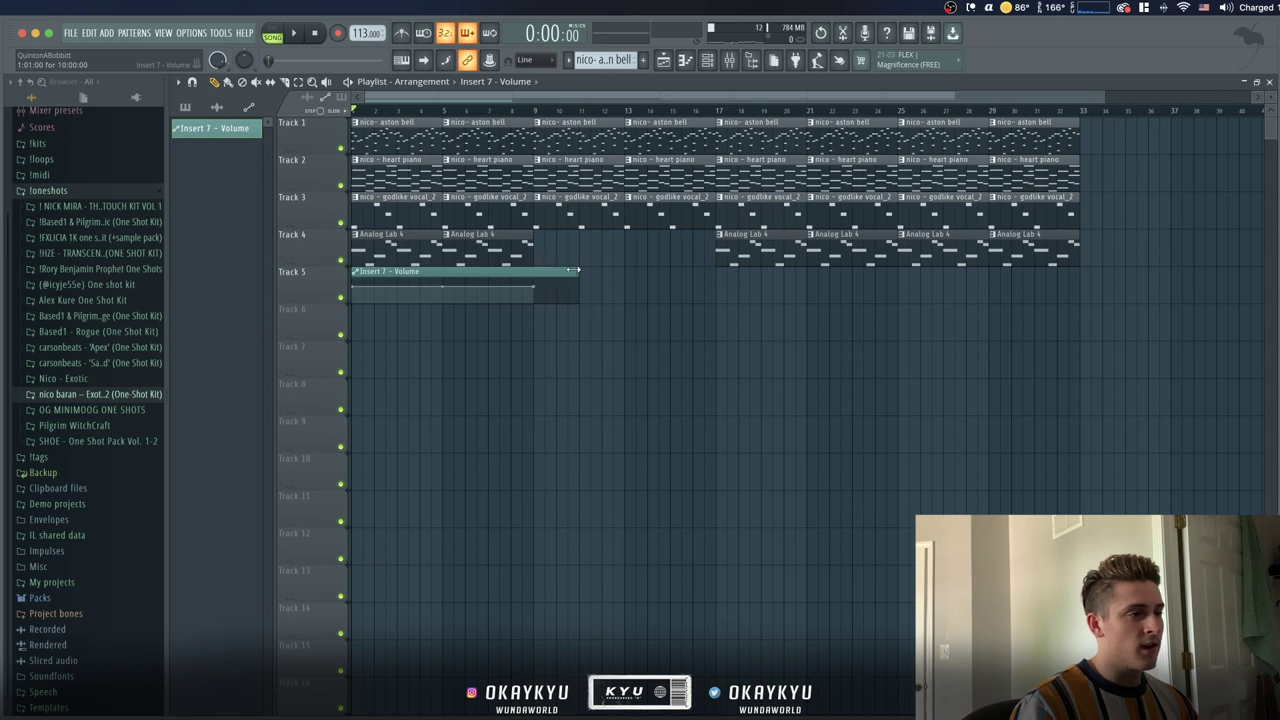
Delete the Analog Lab 4 and vocal clips from bar 17 and the bell clips from bar 25, then play from bar 25
drag(689, 258, 1035, 251)
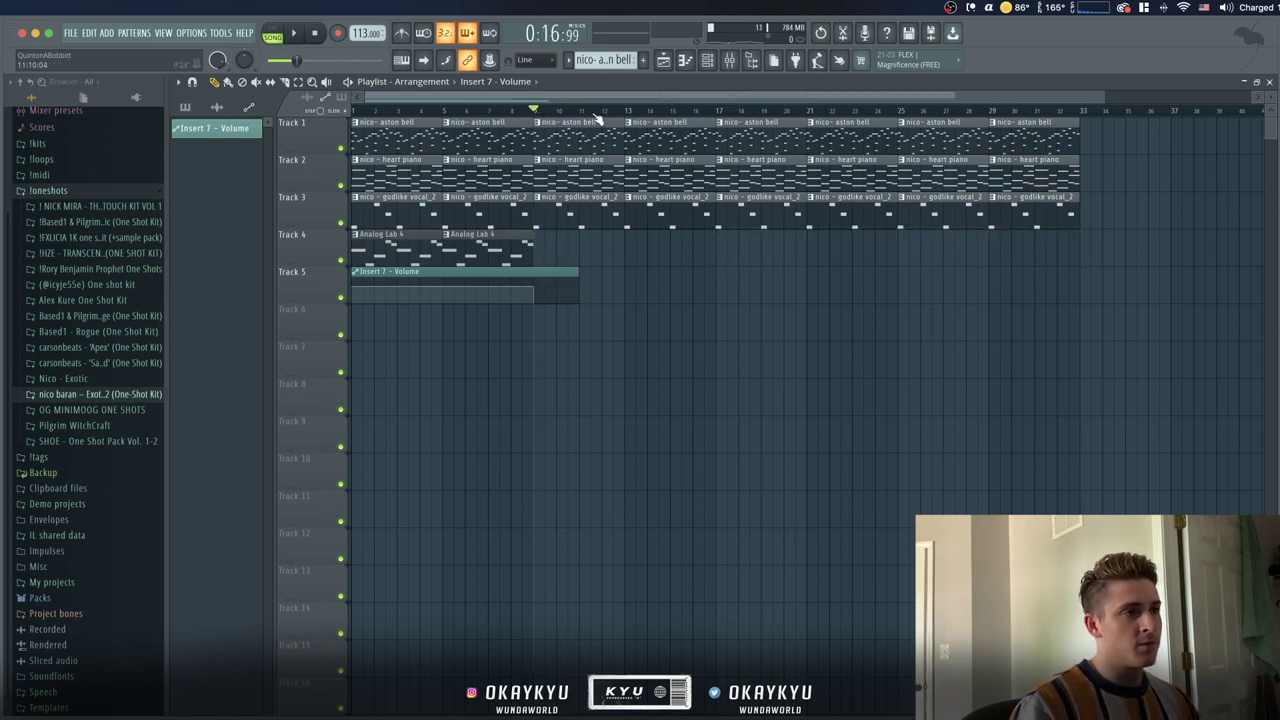
drag(788, 220, 840, 218)
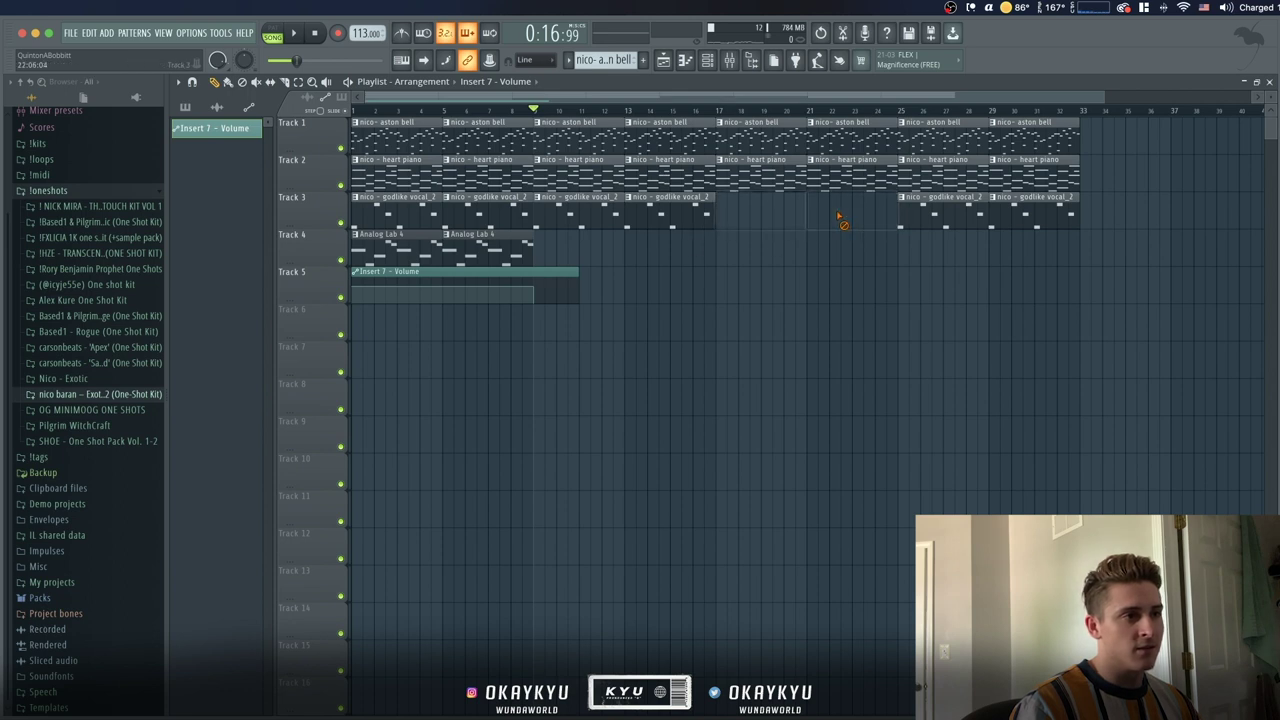
mouse_move(900, 113)
mouse_down()
mouse_move(990, 125)
mouse_move(1066, 200)
mouse_move(986, 203)
mouse_up()
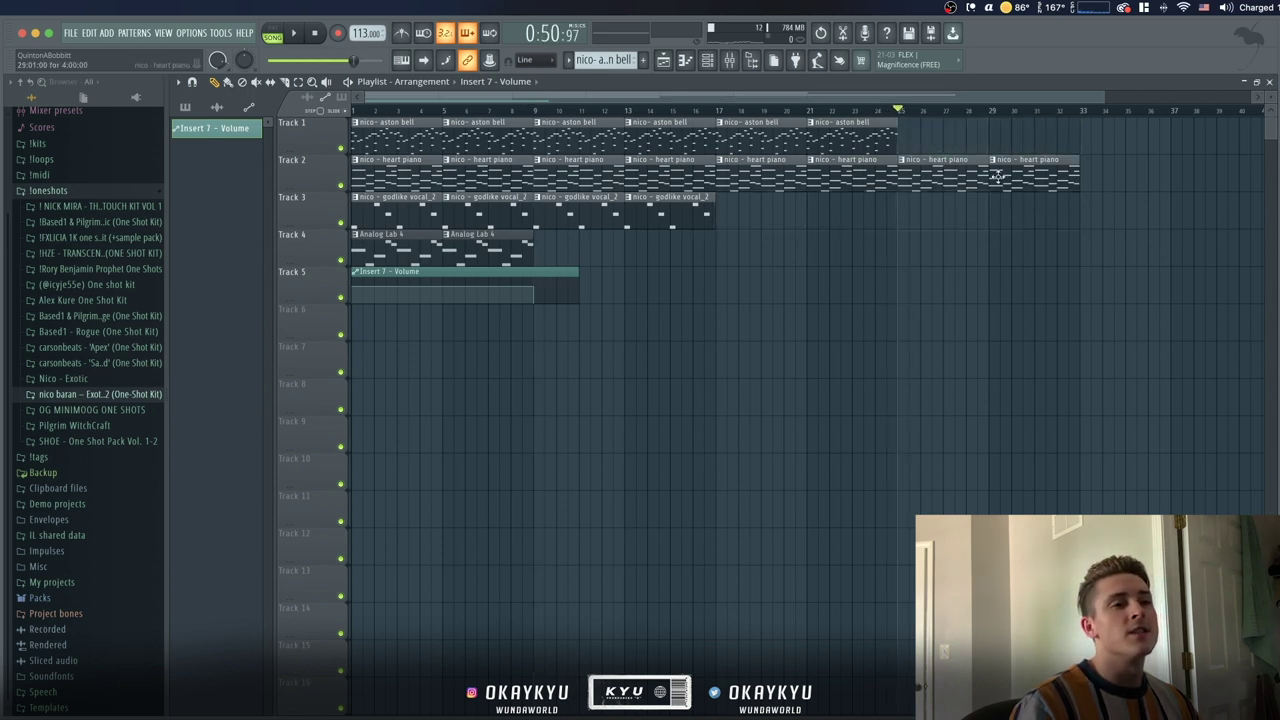
key(space)
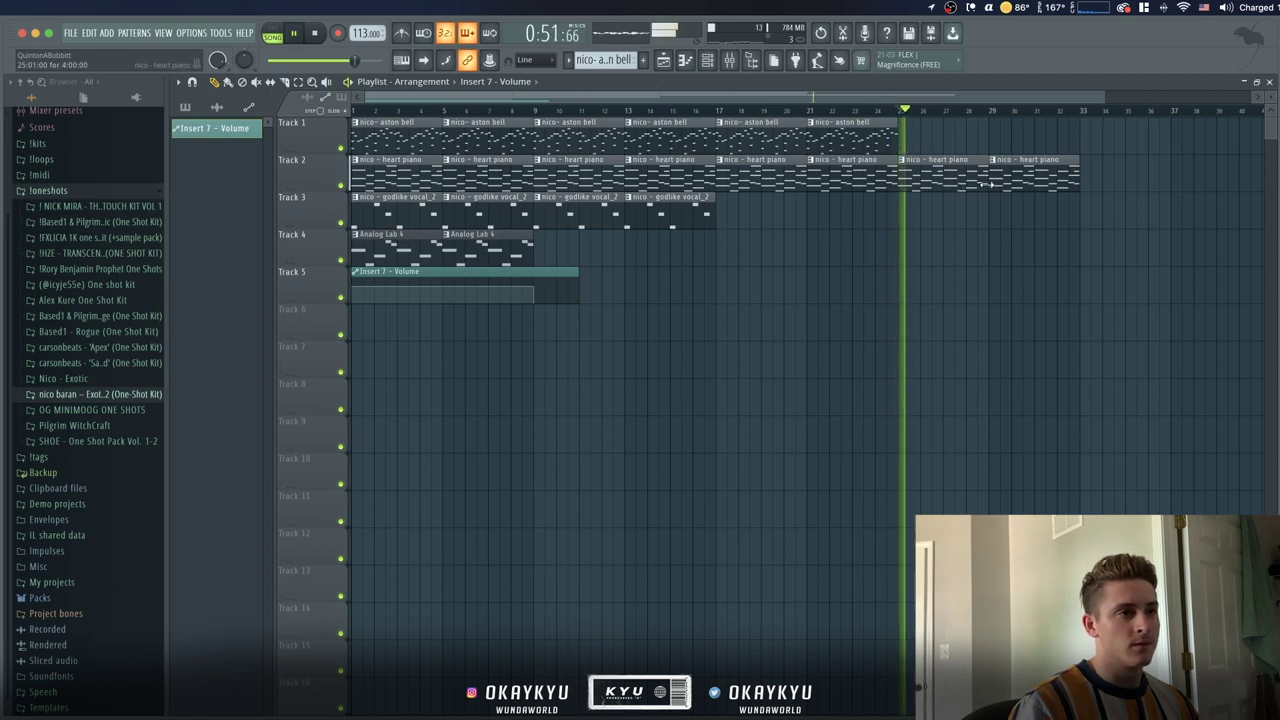
key(space)
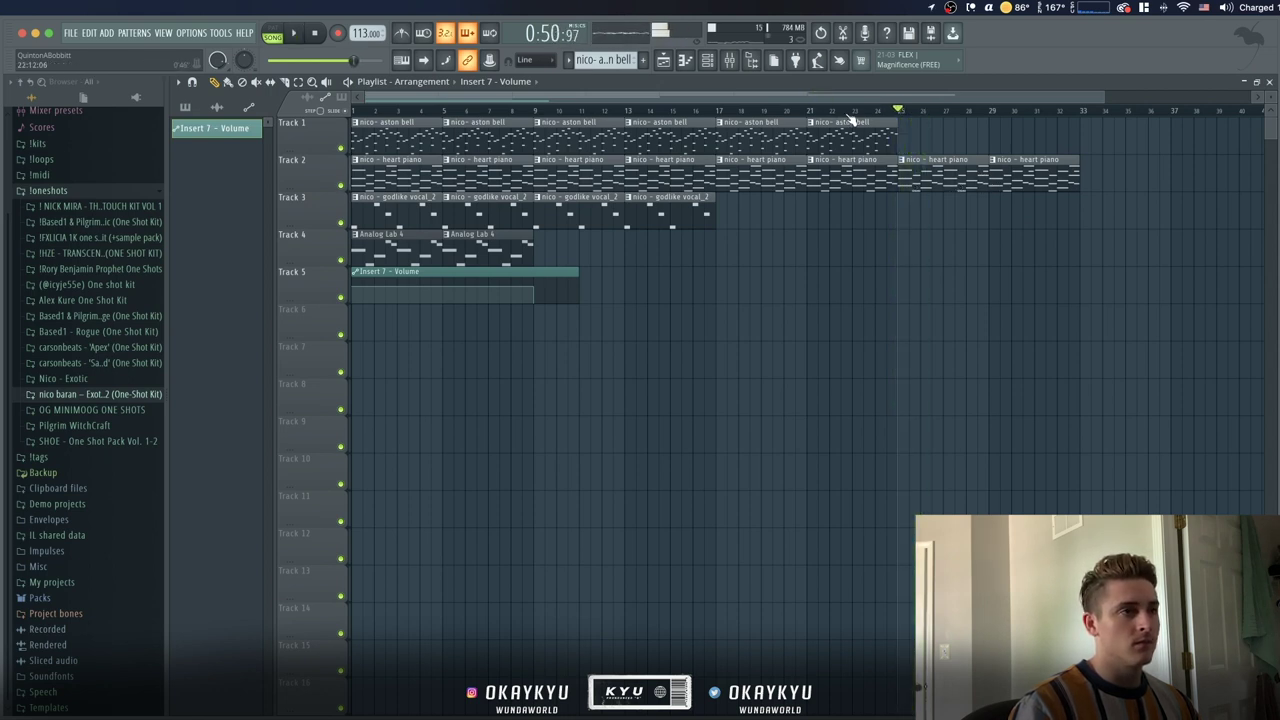
Render the mixer's Master track to an audio clip in the playlist and cut off its tail at bar 33
click(729, 60)
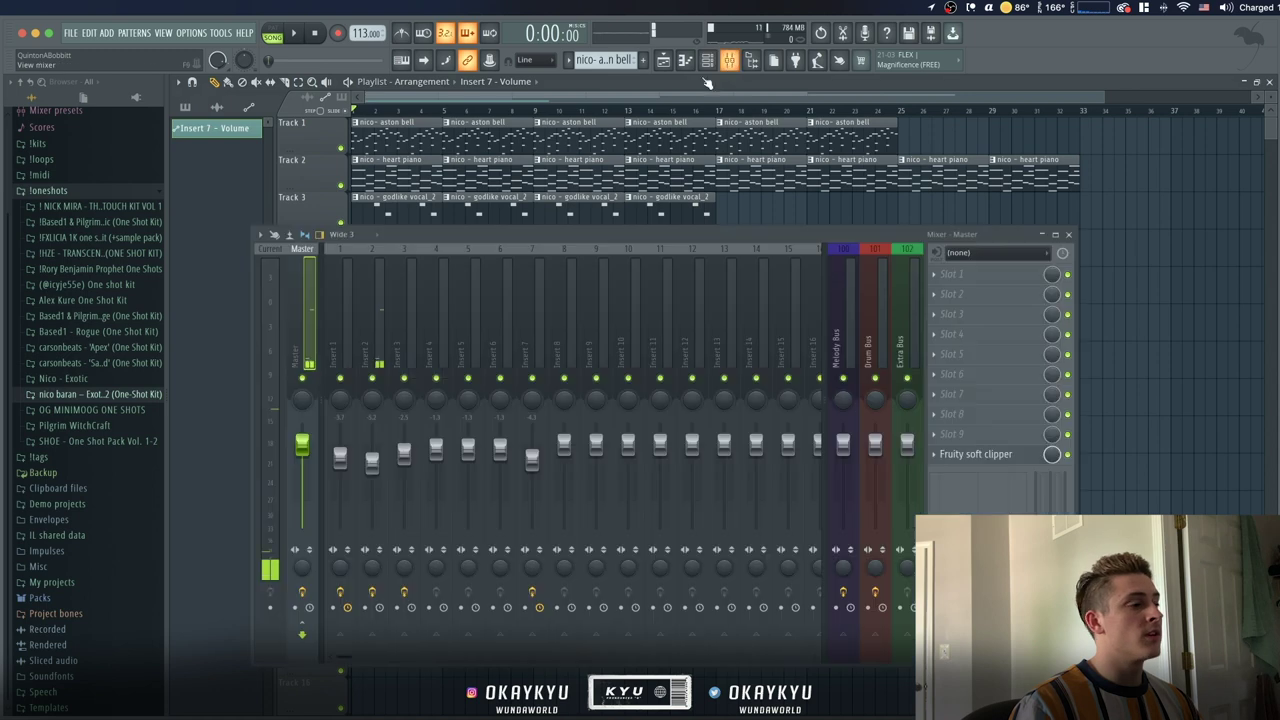
click(300, 604)
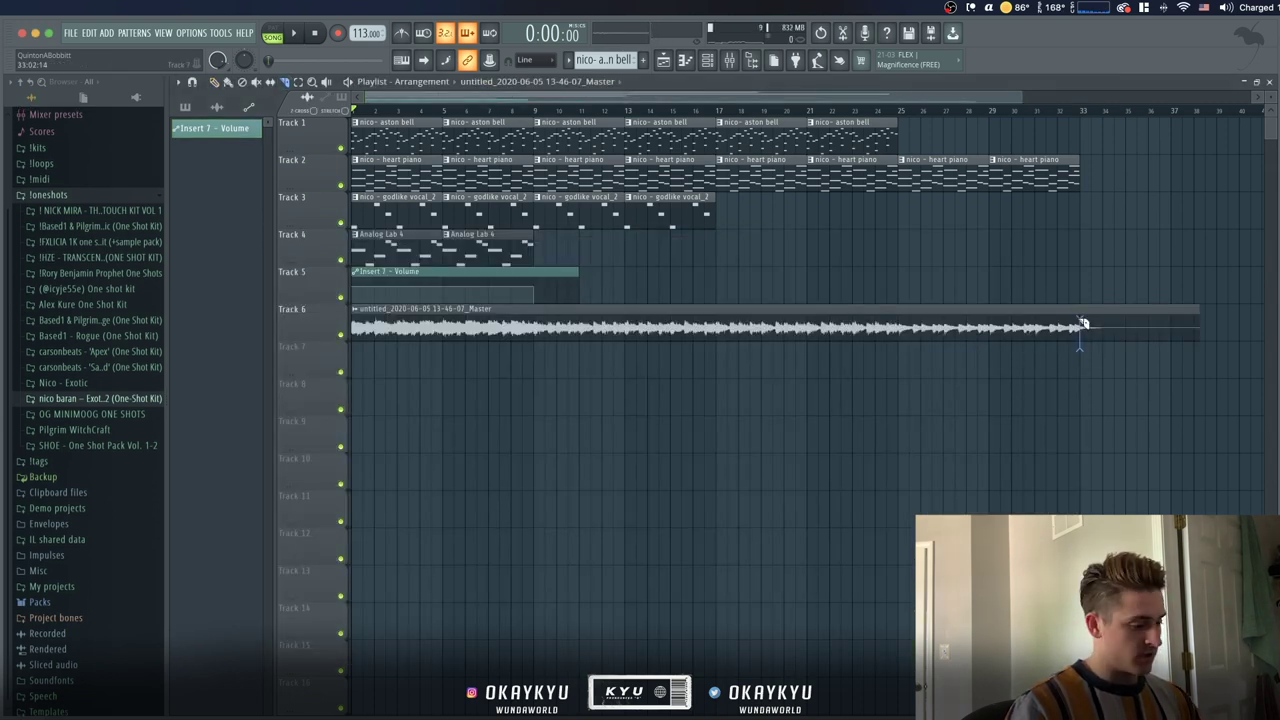
right_click(1097, 315)
Delete all pattern and automation clips from the playlist and move the rendered master audio clip to track 1
right_click(577, 275)
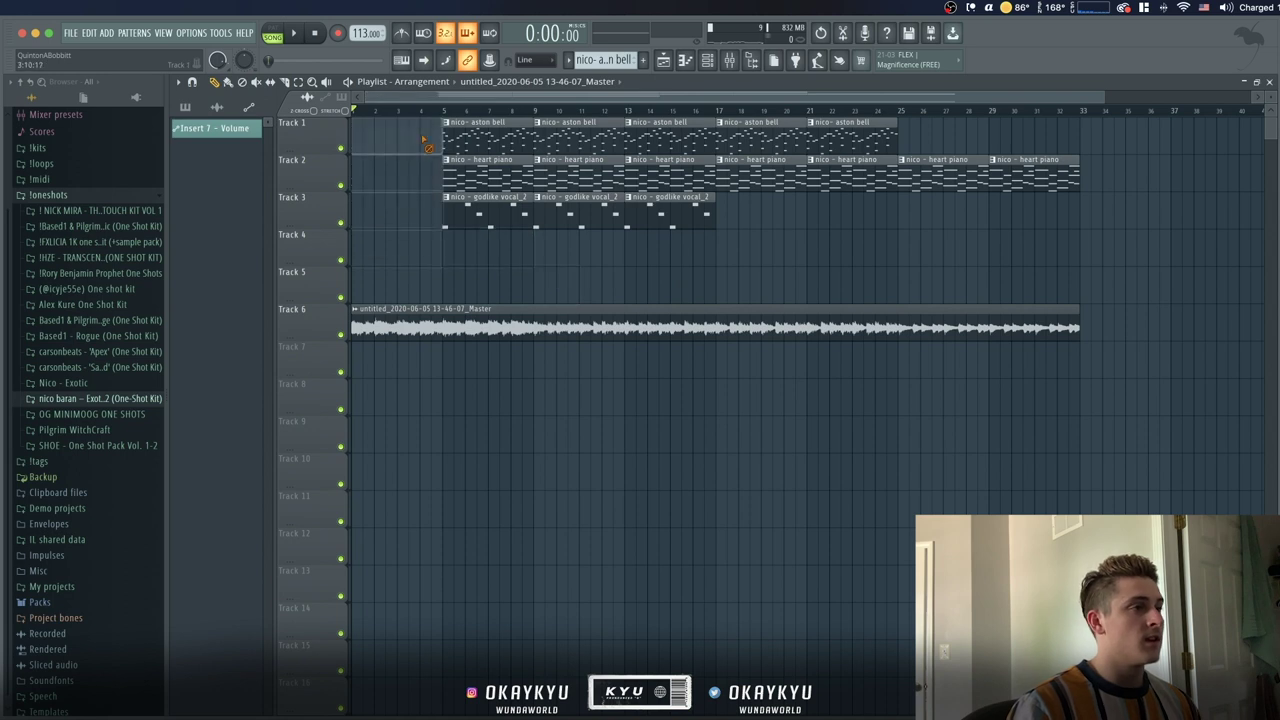
right_click(666, 180)
right_click(750, 142)
right_click(850, 165)
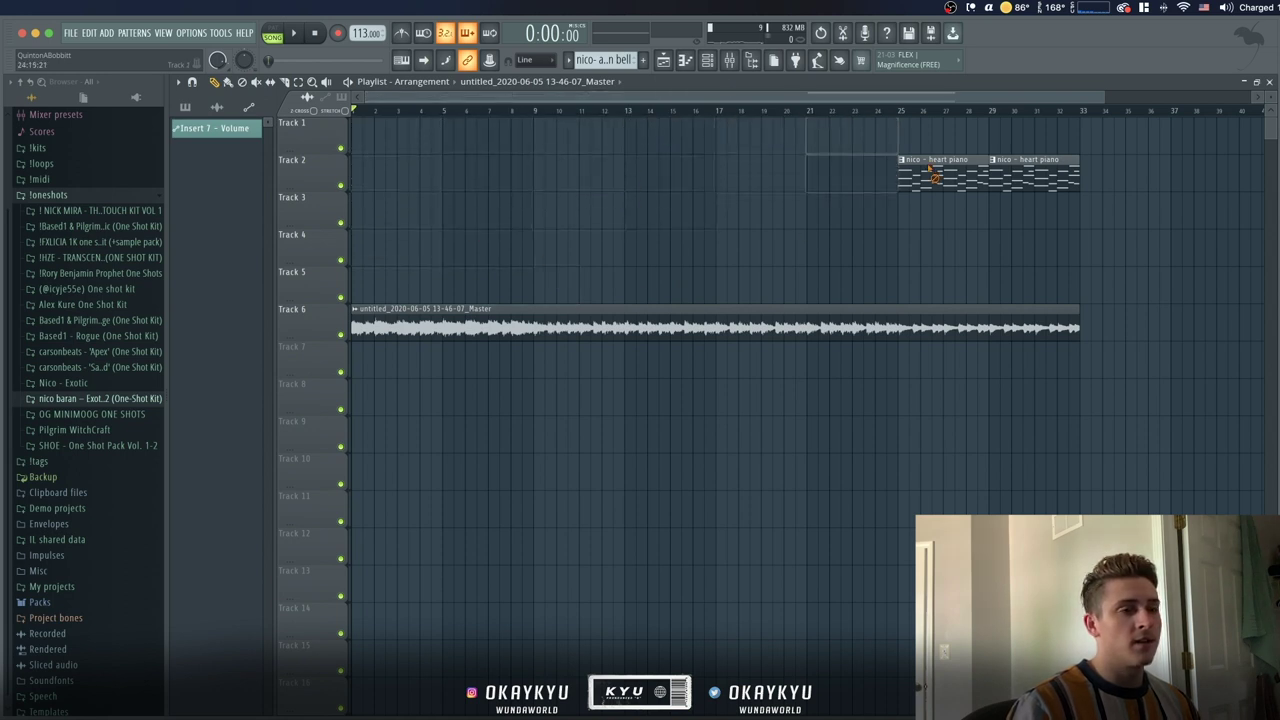
right_click(932, 172)
drag(493, 334, 493, 148)
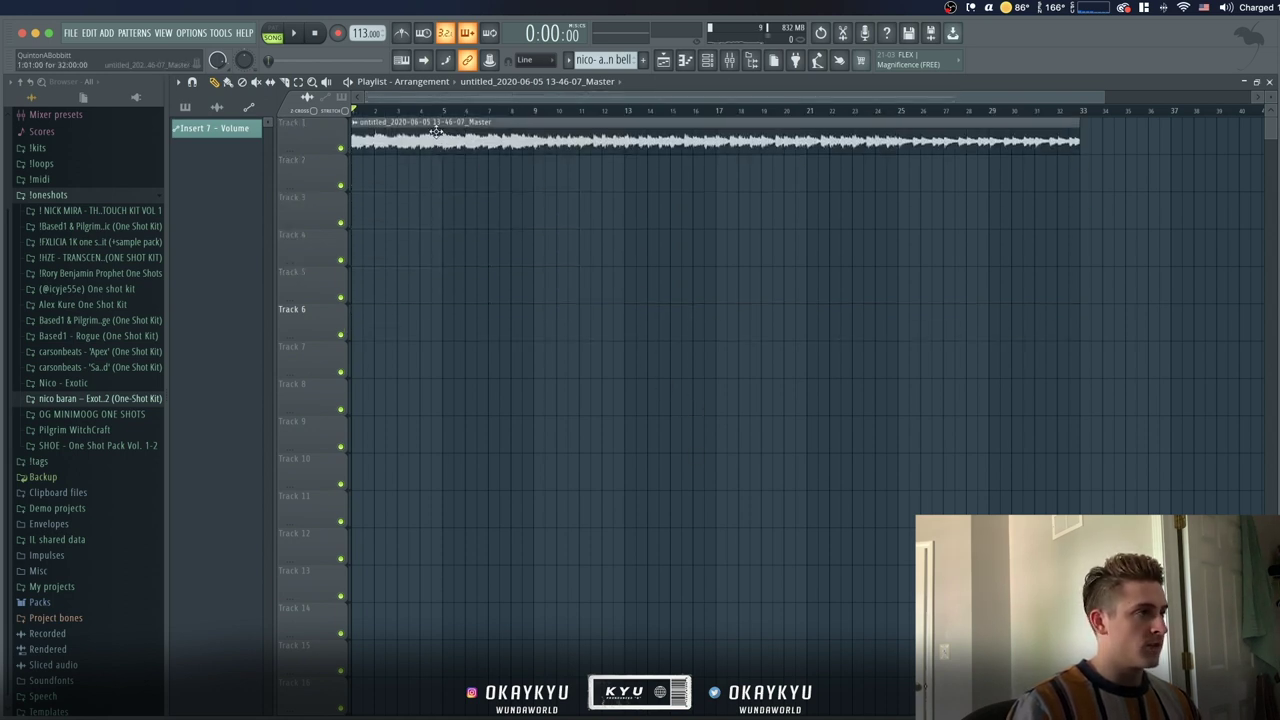
Create a new pattern named DRUMS and select bars 9 to 17 for looping with the channel rack open
click(185, 107)
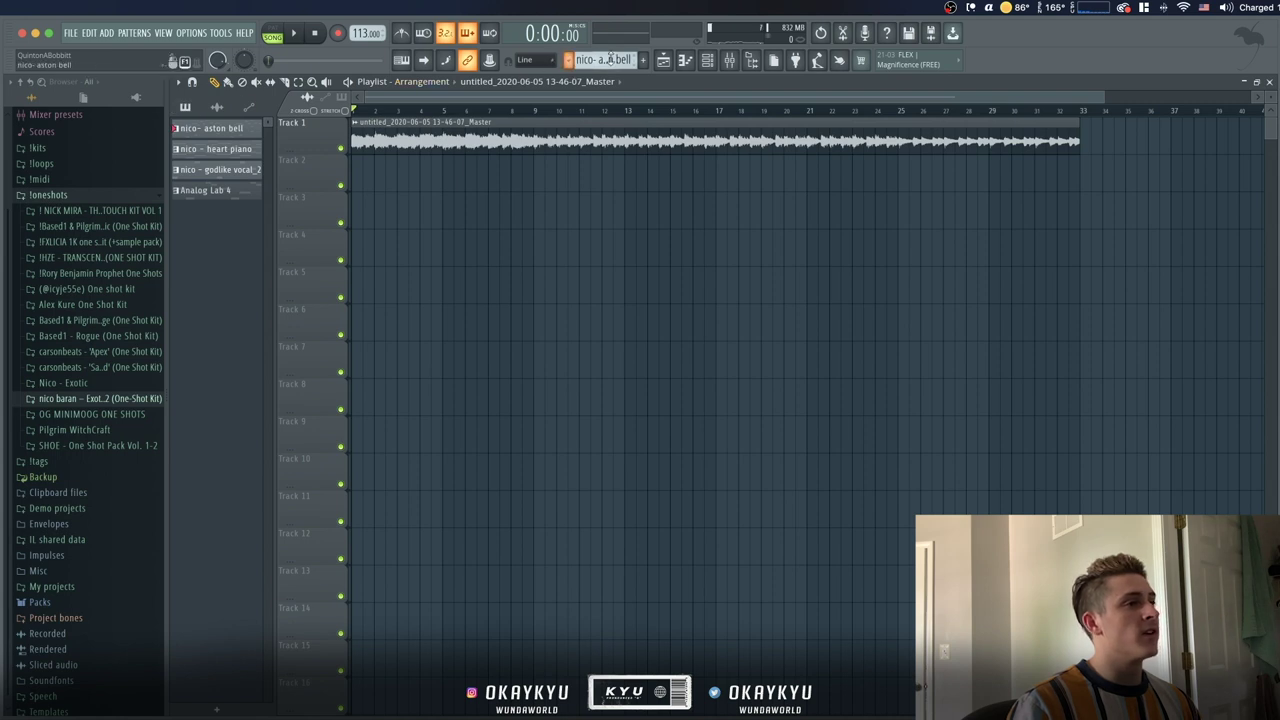
click(645, 62)
text(DRUM)
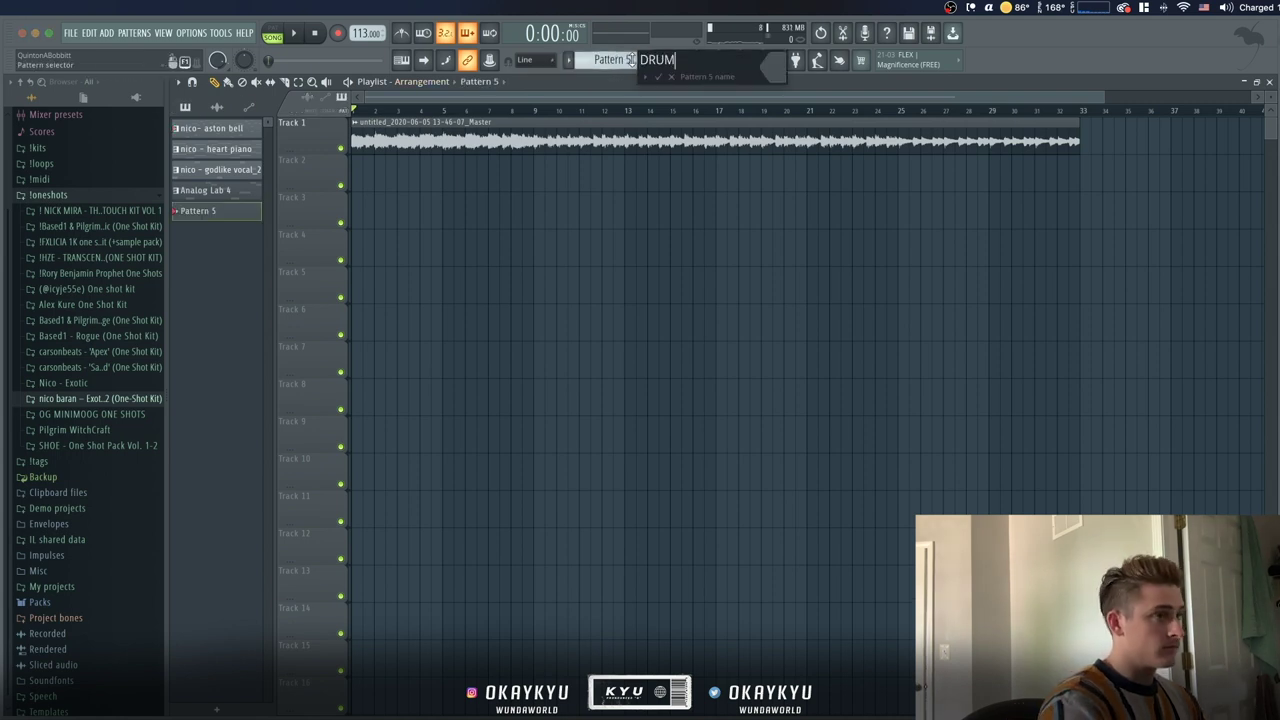
text(S)
key(Return)
drag(221, 214, 398, 187)
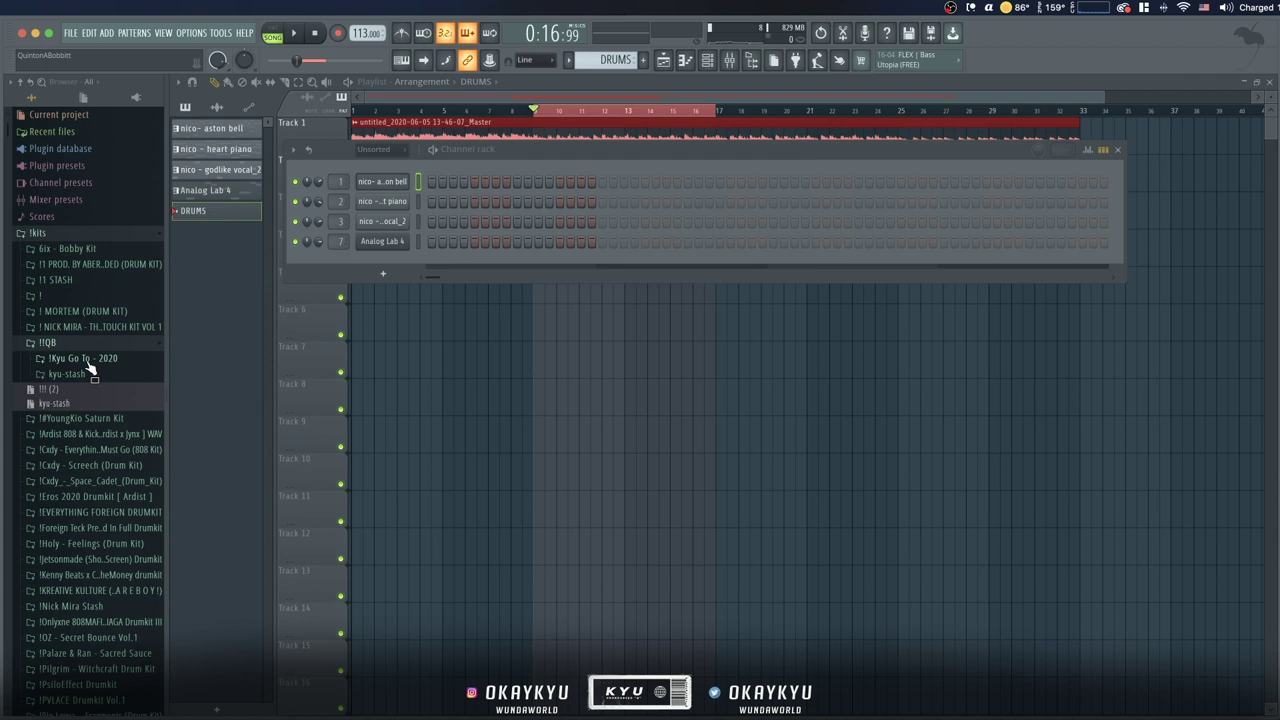
Audition the clap samples in the CLAPS folder of the !Kyu Go To - 2020 kit against the melody
click(86, 361)
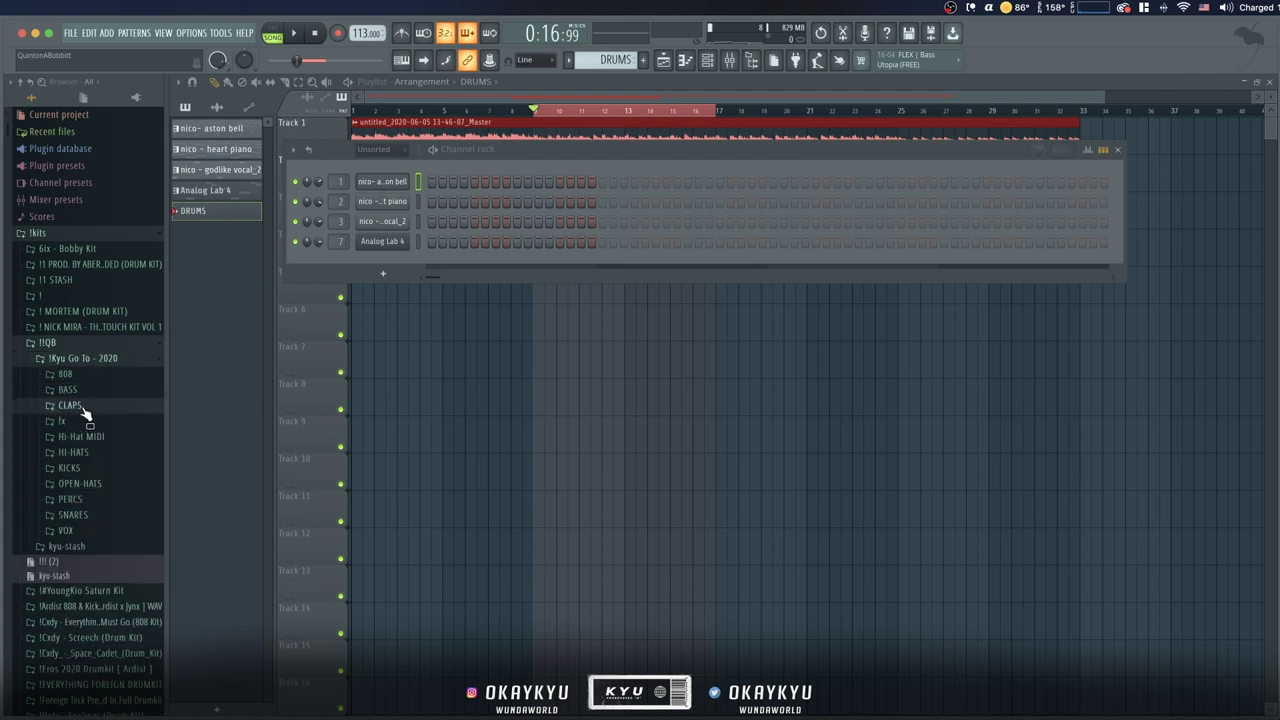
click(84, 407)
key(space)
click(88, 436)
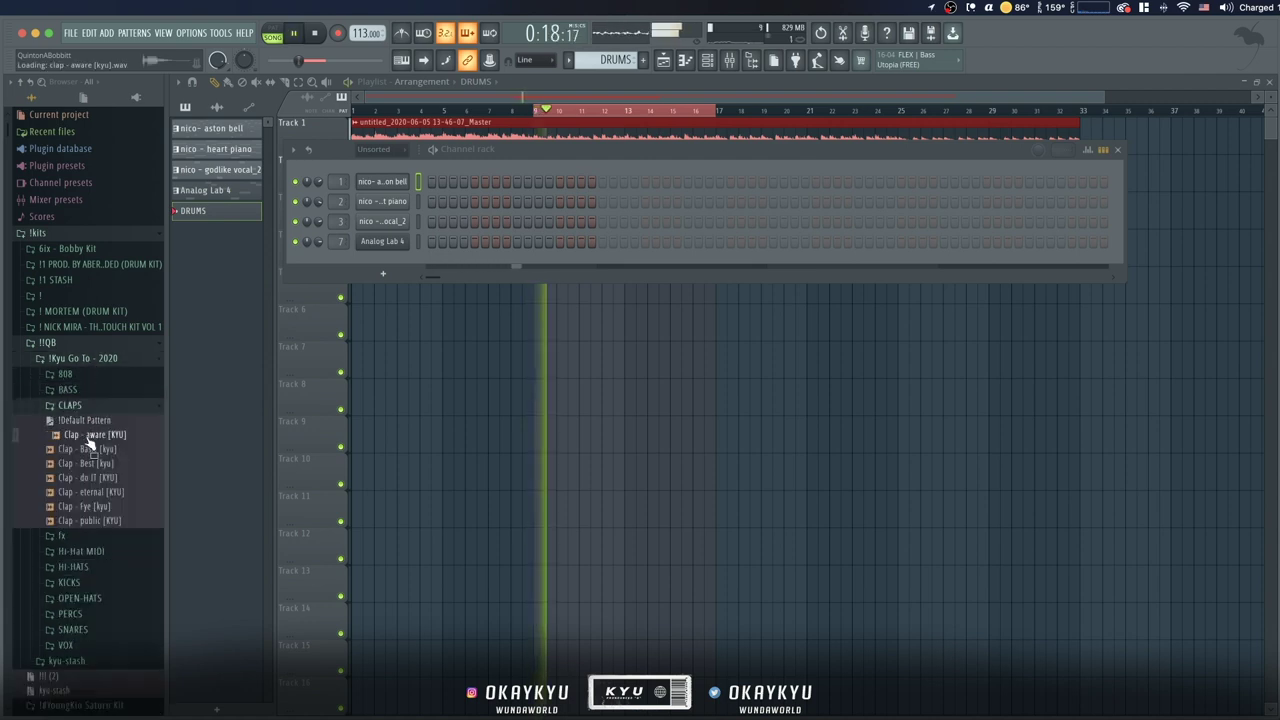
click(89, 452)
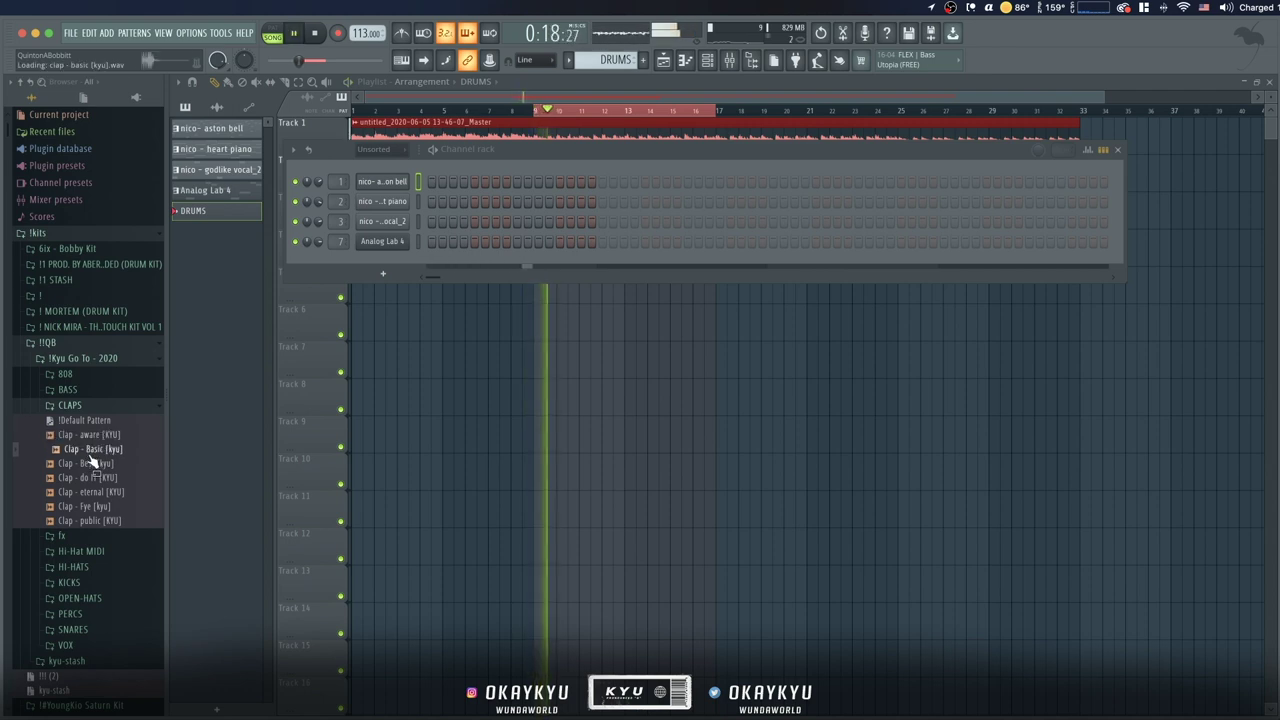
click(96, 493)
click(91, 465)
click(89, 479)
click(86, 508)
click(83, 520)
click(84, 508)
click(85, 521)
key(space)
click(84, 509)
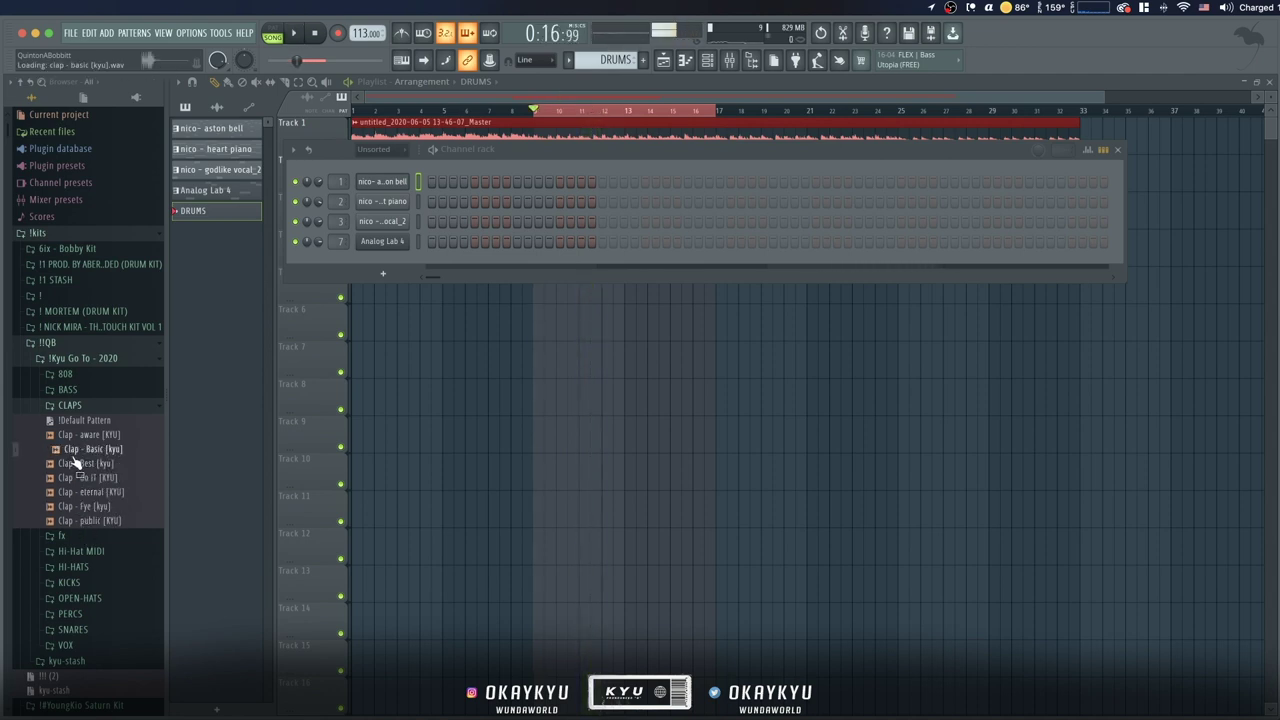
Add Clap - Basic [kyu] as a new channel and load the !Default Pattern from the CLAPS folder onto it
drag(320, 284, 428, 205)
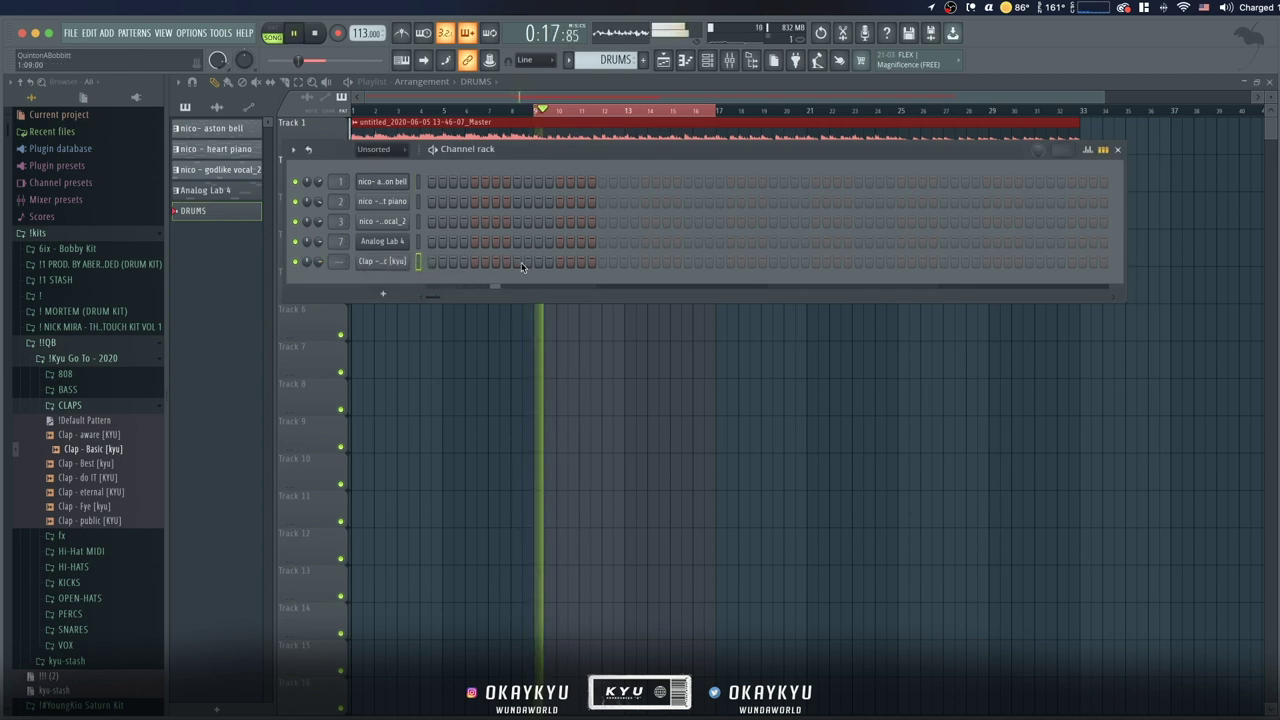
drag(398, 262, 398, 264)
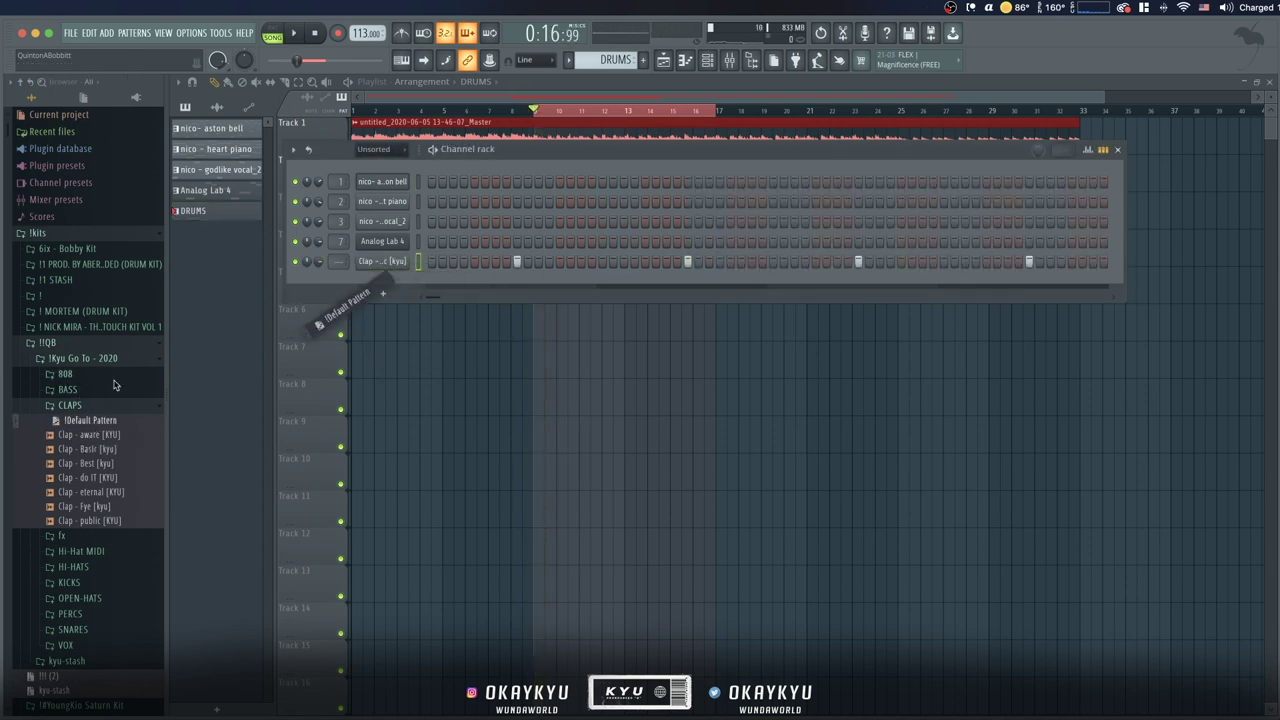
key(space)
click(66, 405)
key(space)
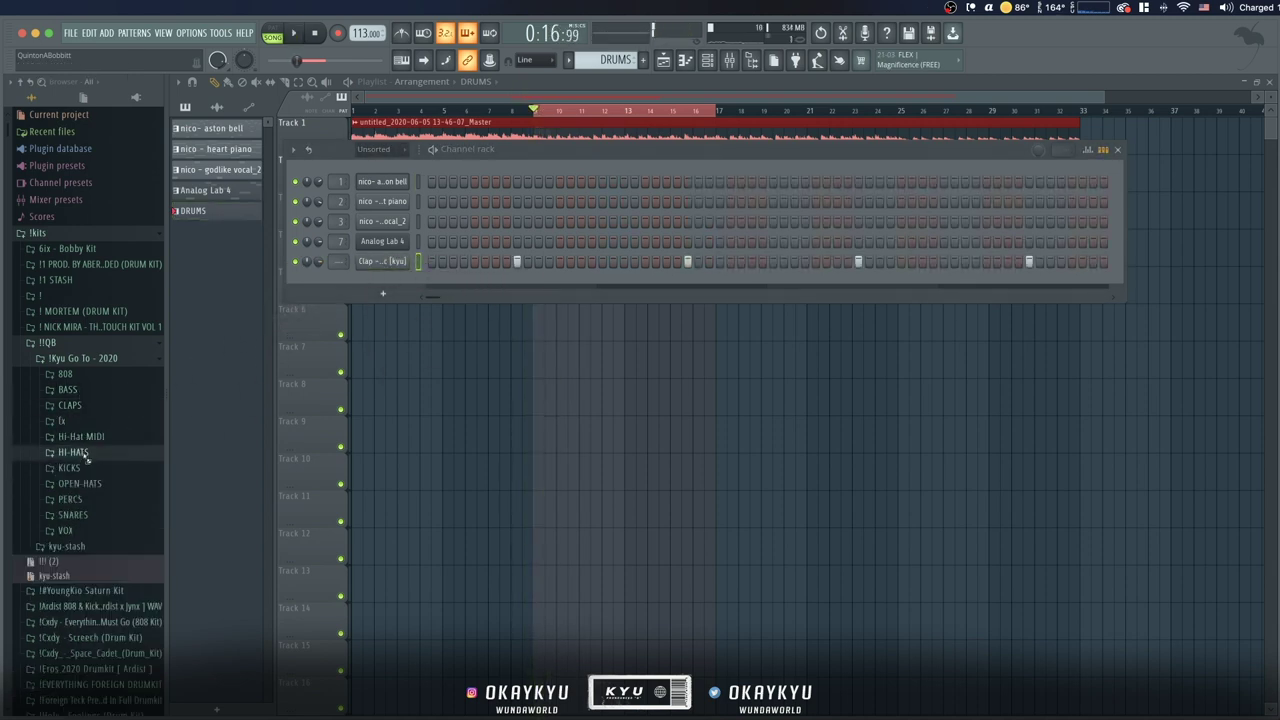
Add the HH - hit2 [KYU] hi-hat as a channel, load a hi-hat MIDI pattern onto it and play it
click(76, 452)
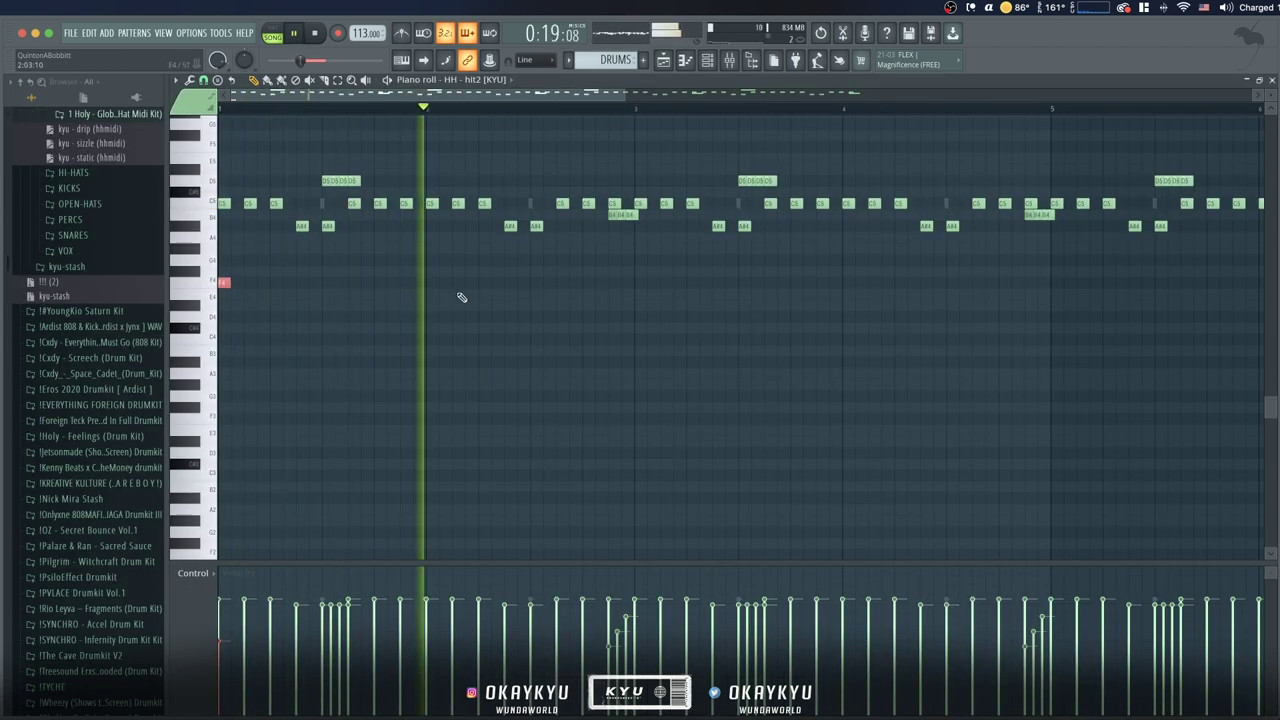
key(space)
scroll(424, 117, down, 1)
key(space)
Copy the first bar's D5 hi-hat roll into the middle of bar 2 and place another copy at A4 shortly after it
click(322, 182)
key(space)
drag(322, 181, 500, 181)
key(space)
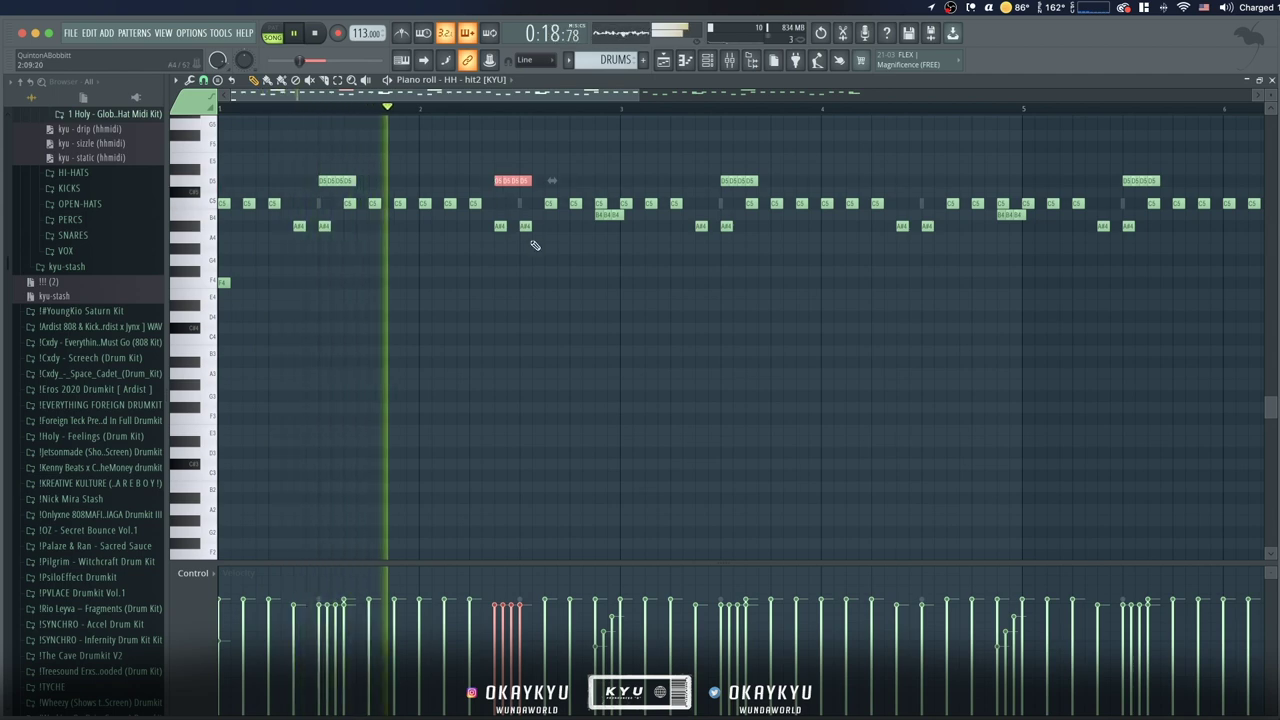
key(space)
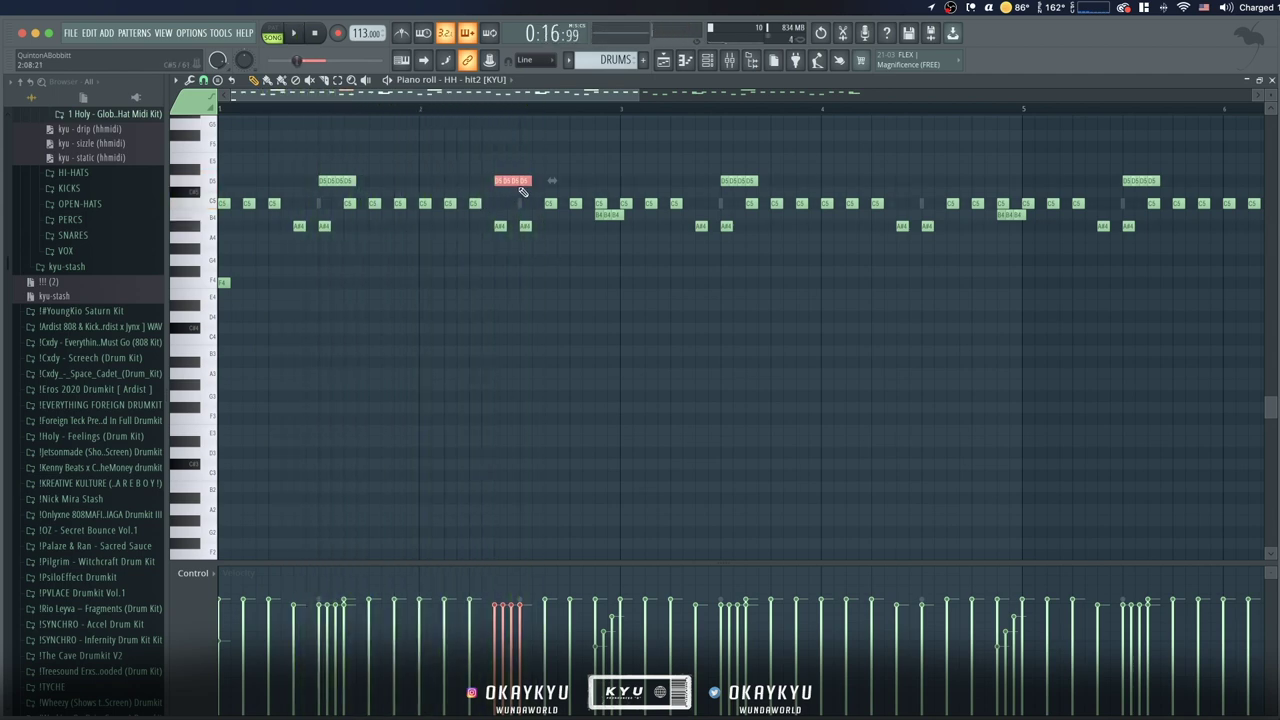
drag(500, 183, 550, 217)
key(space)
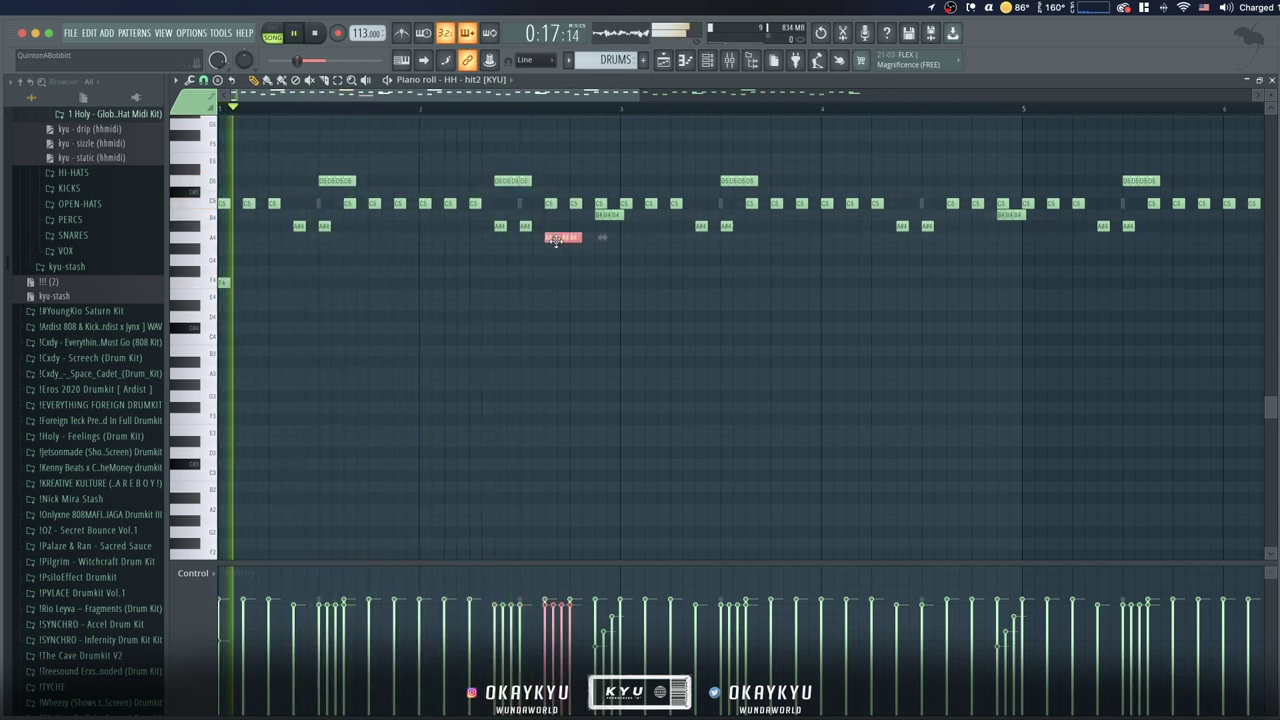
Play the hi-hat pattern and delete all of its notes from bar 5 onward
scroll(550, 117, down, 2)
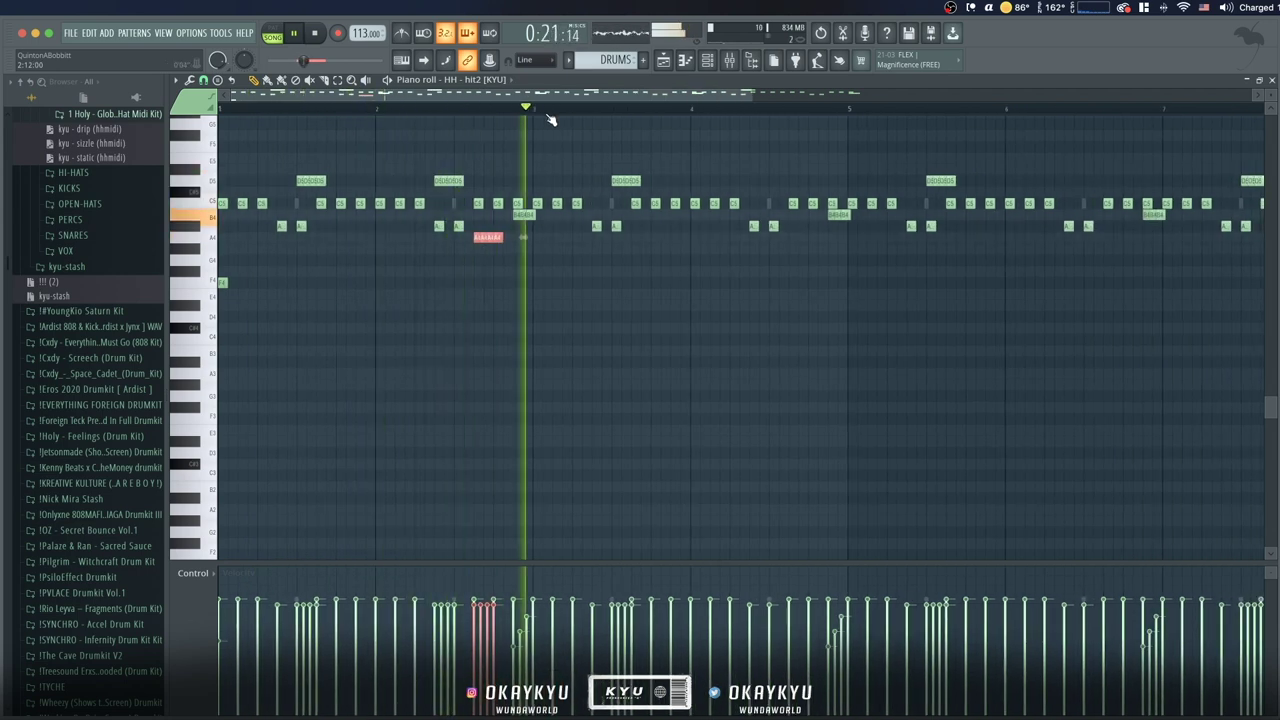
scroll(550, 117, down, 1)
key(space)
key(space)
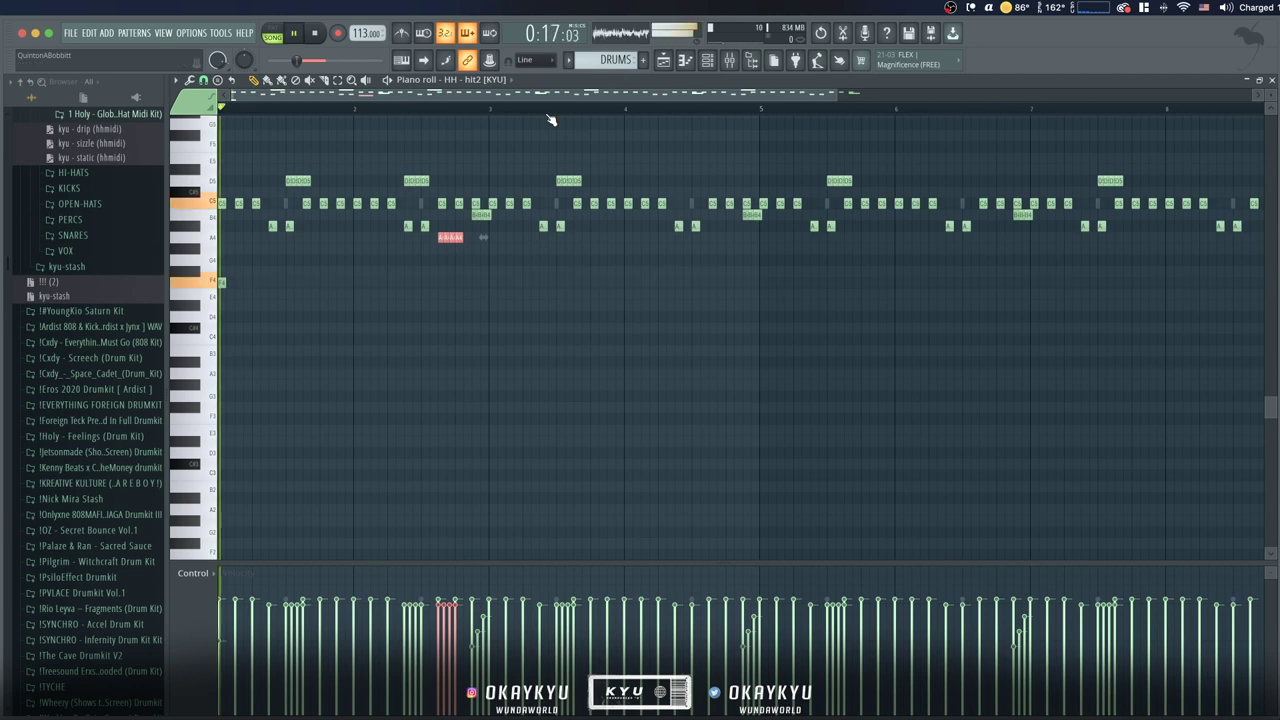
scroll(551, 120, down, 1)
drag(1190, 276, 673, 130)
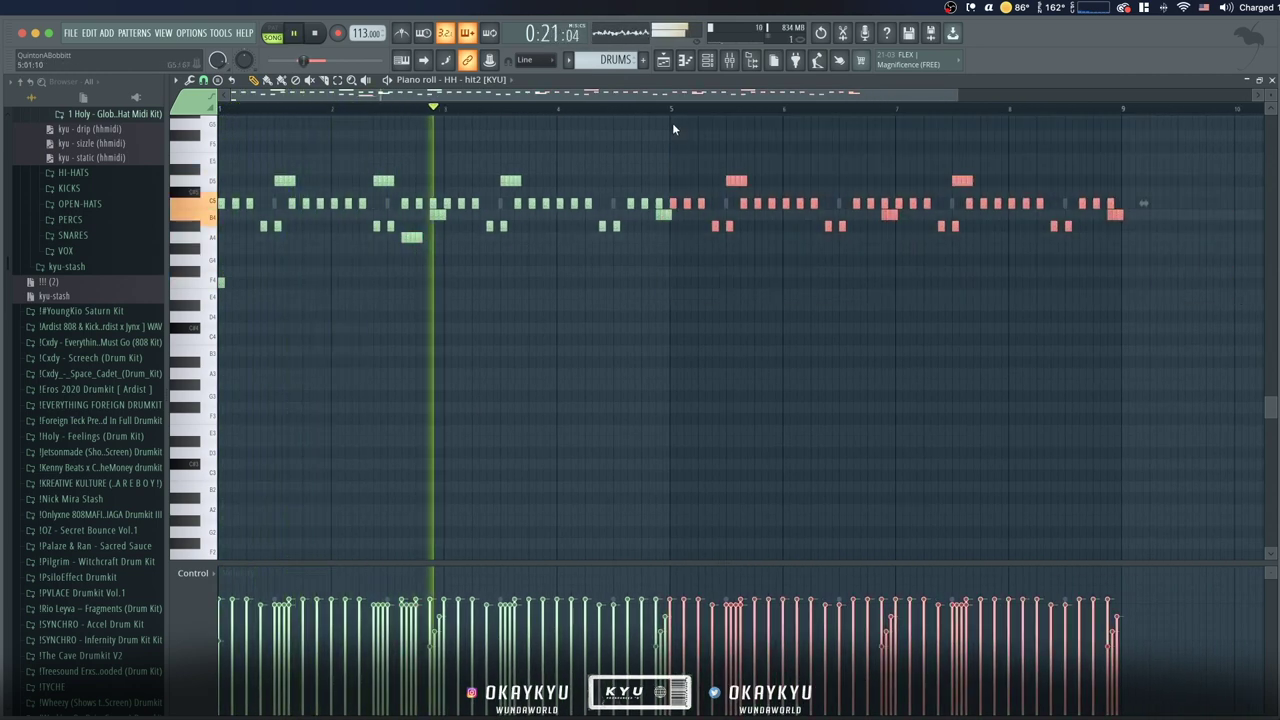
key(Delete)
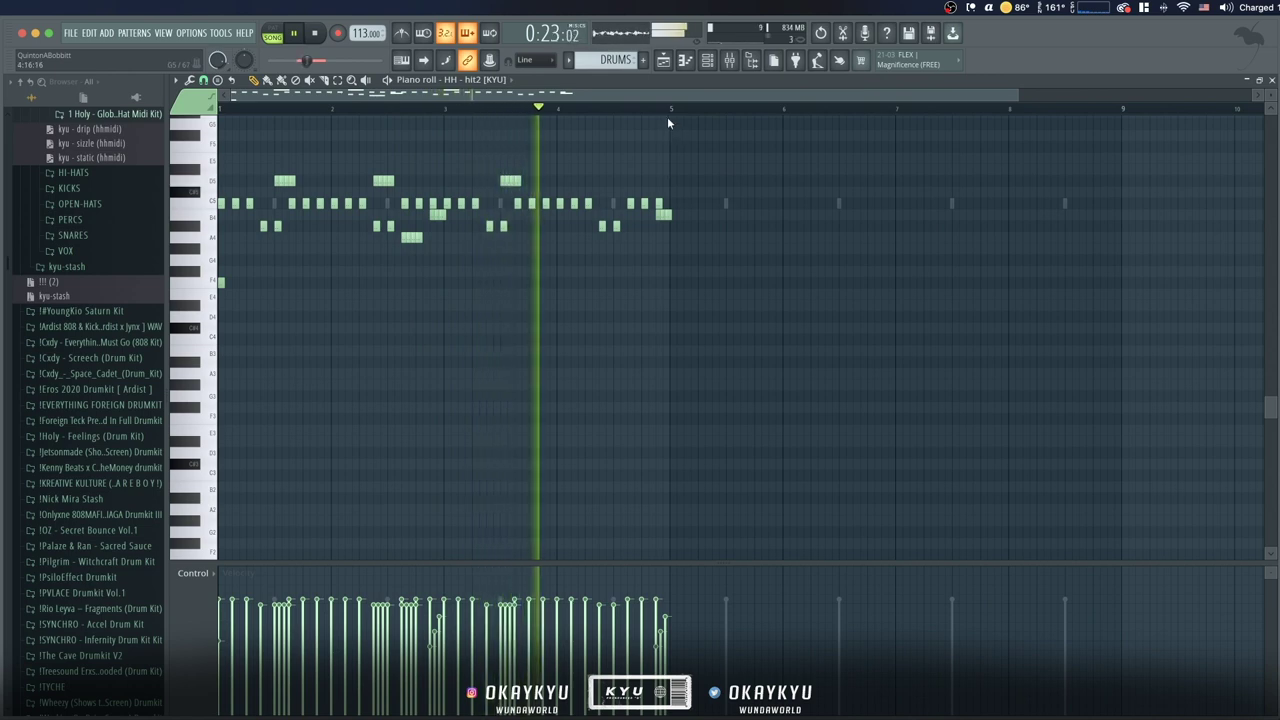
key(space)
Set the piano roll snap to 1/3 step and trim the A4 hi-hat roll in bar 2 to a single note
click(203, 81)
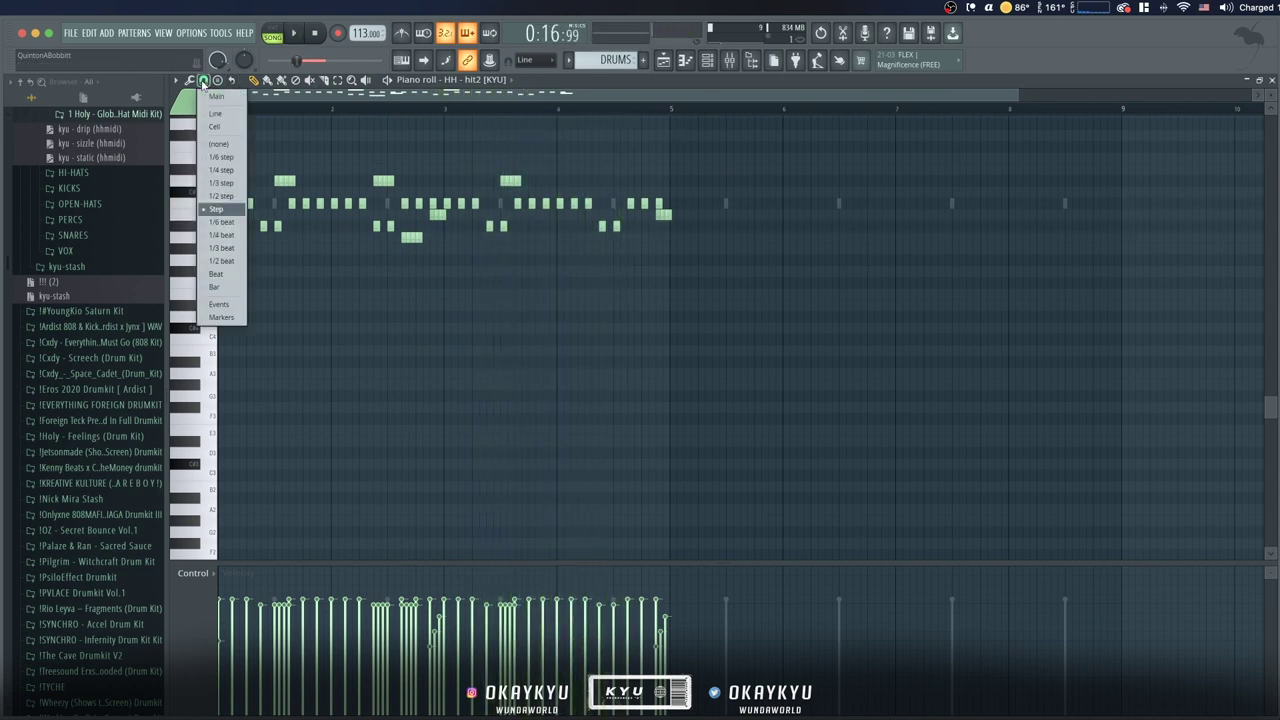
click(229, 195)
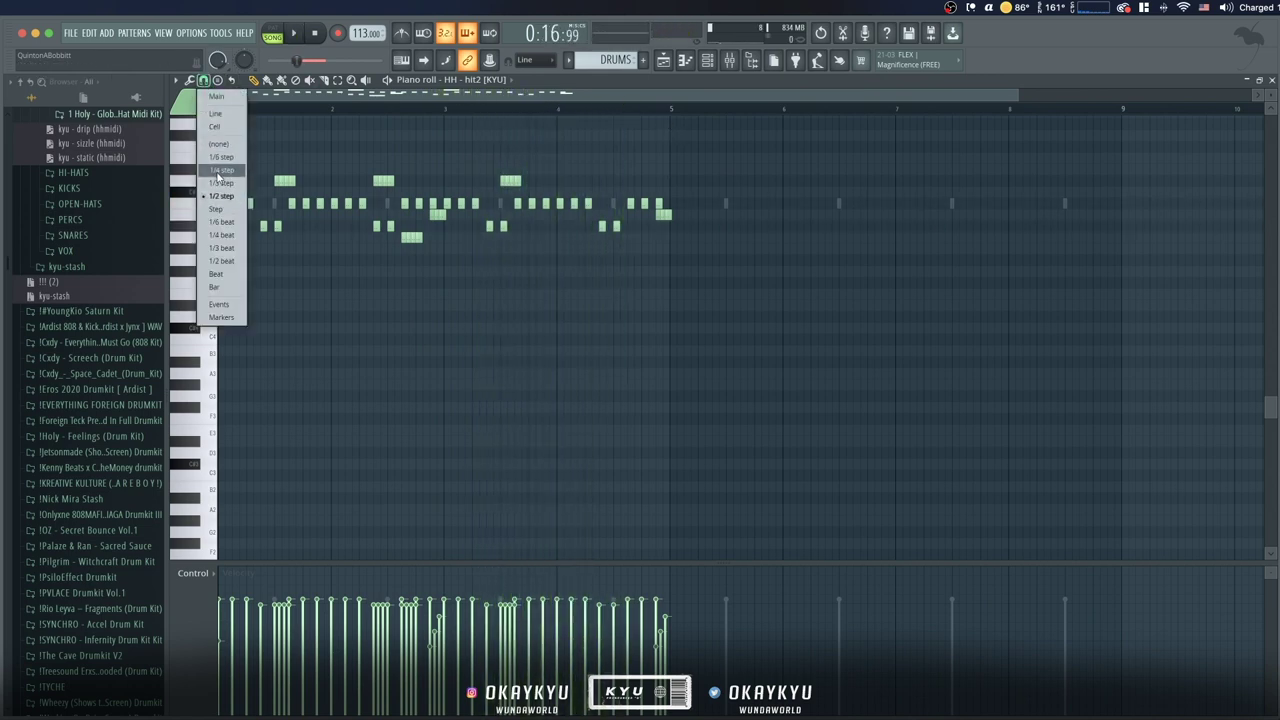
click(220, 184)
key(space)
scroll(420, 113, up, 5)
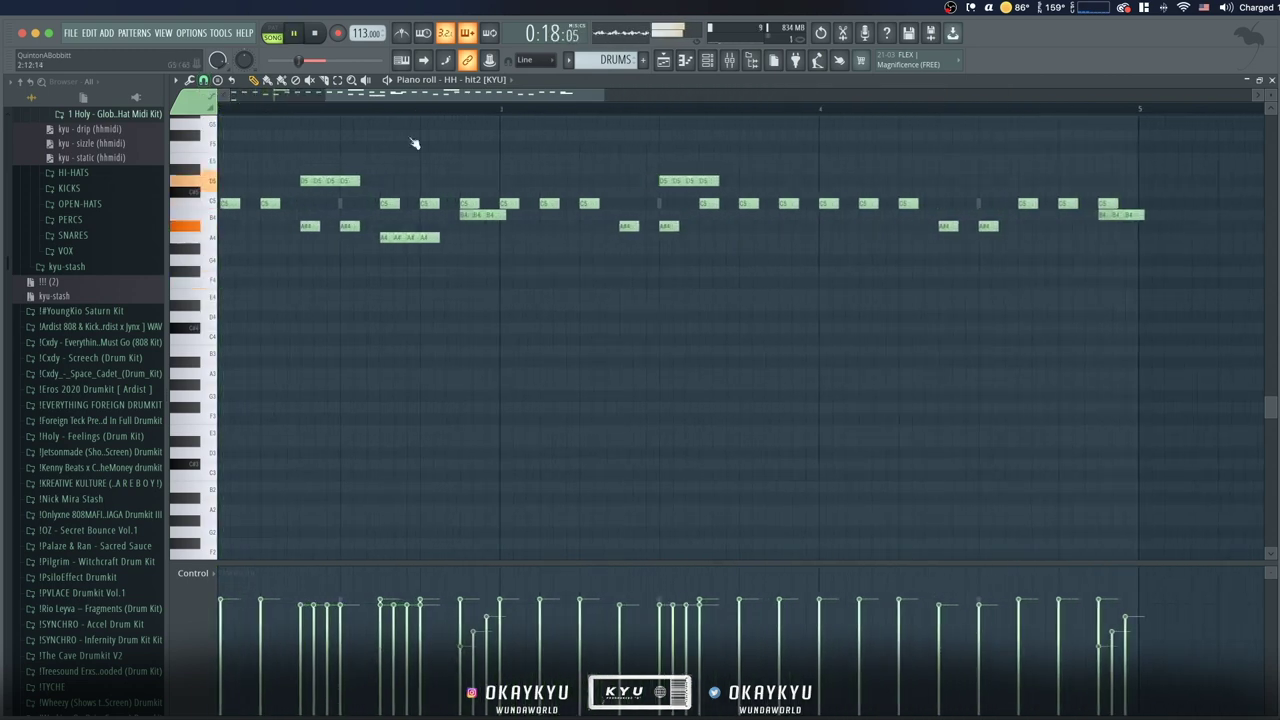
right_click(402, 239)
drag(406, 251, 378, 227)
key(space)
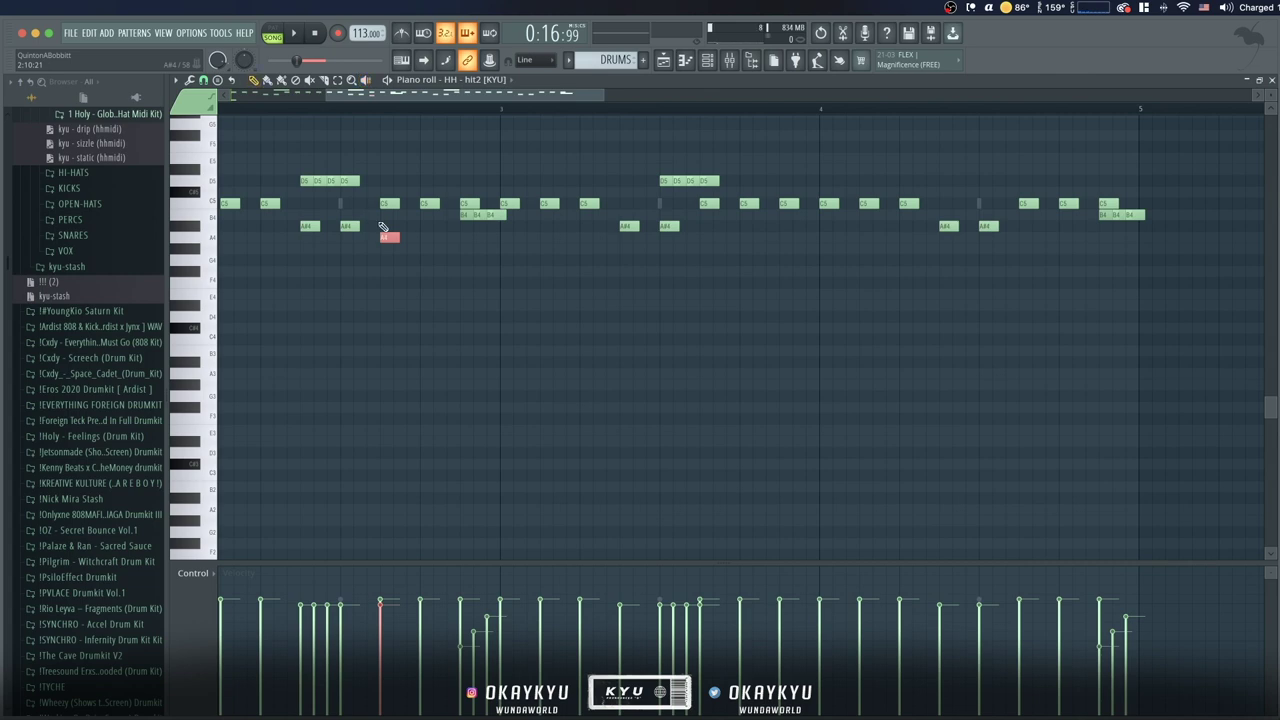
Finish bar 2's A4 hi-hats as a fast three-hit roll plus one single hit, with velocities falling across them
scroll(382, 227, right, 1)
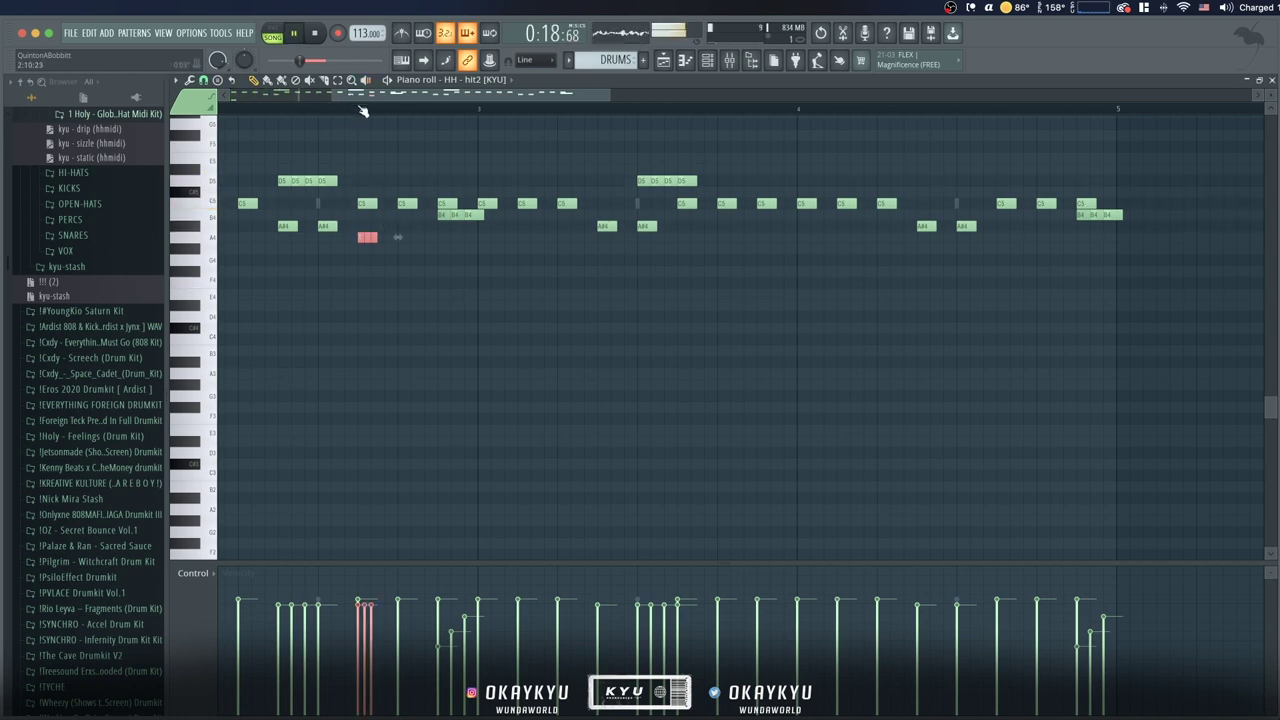
scroll(363, 109, down, 2)
key(space)
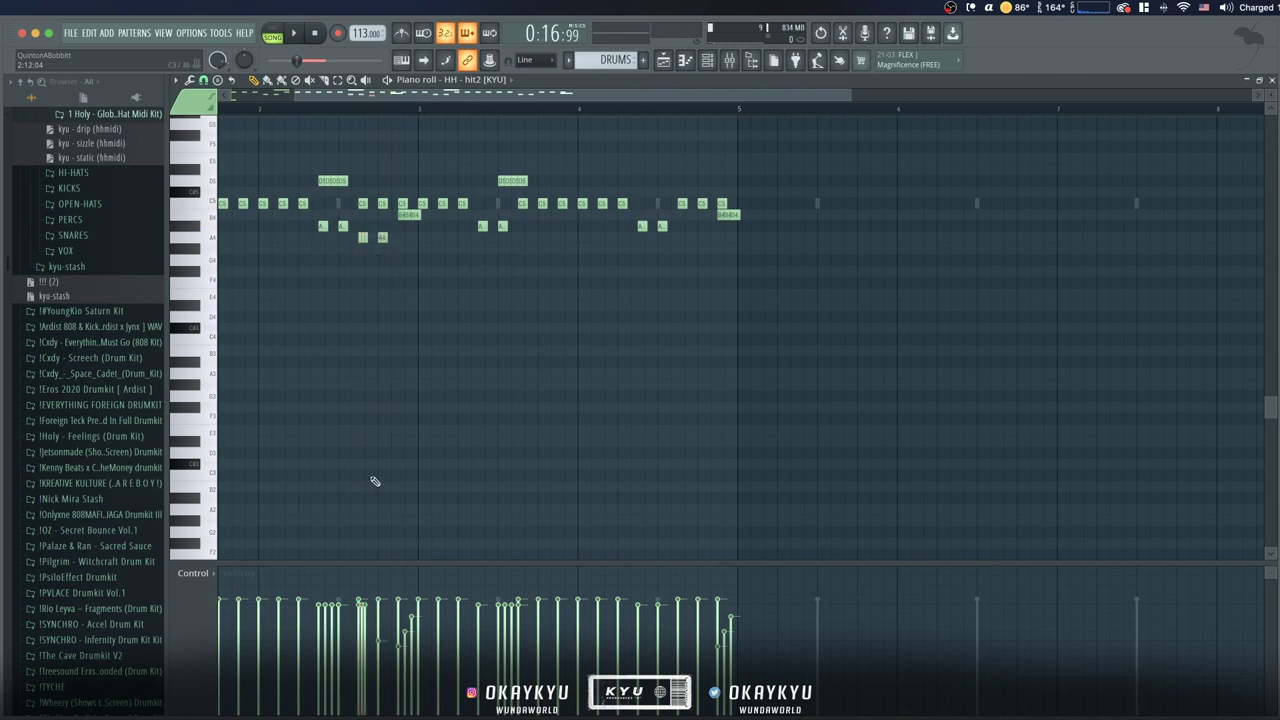
drag(358, 255, 350, 302)
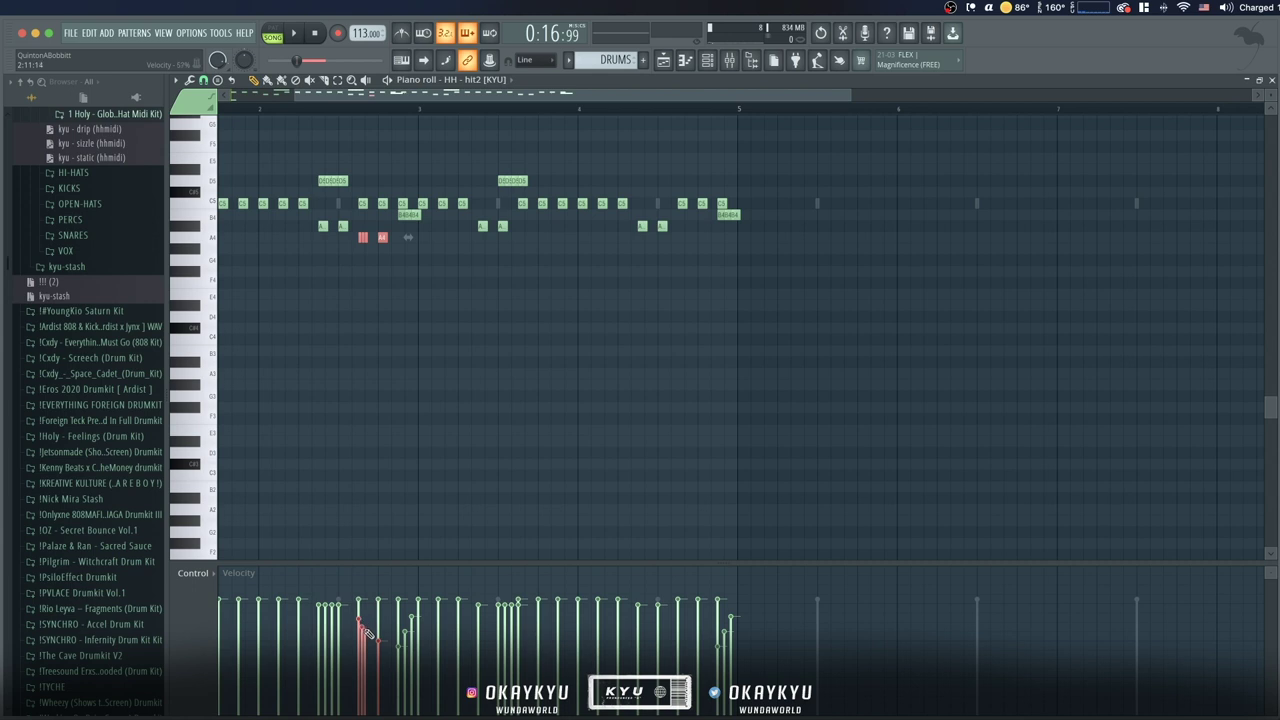
key(space)
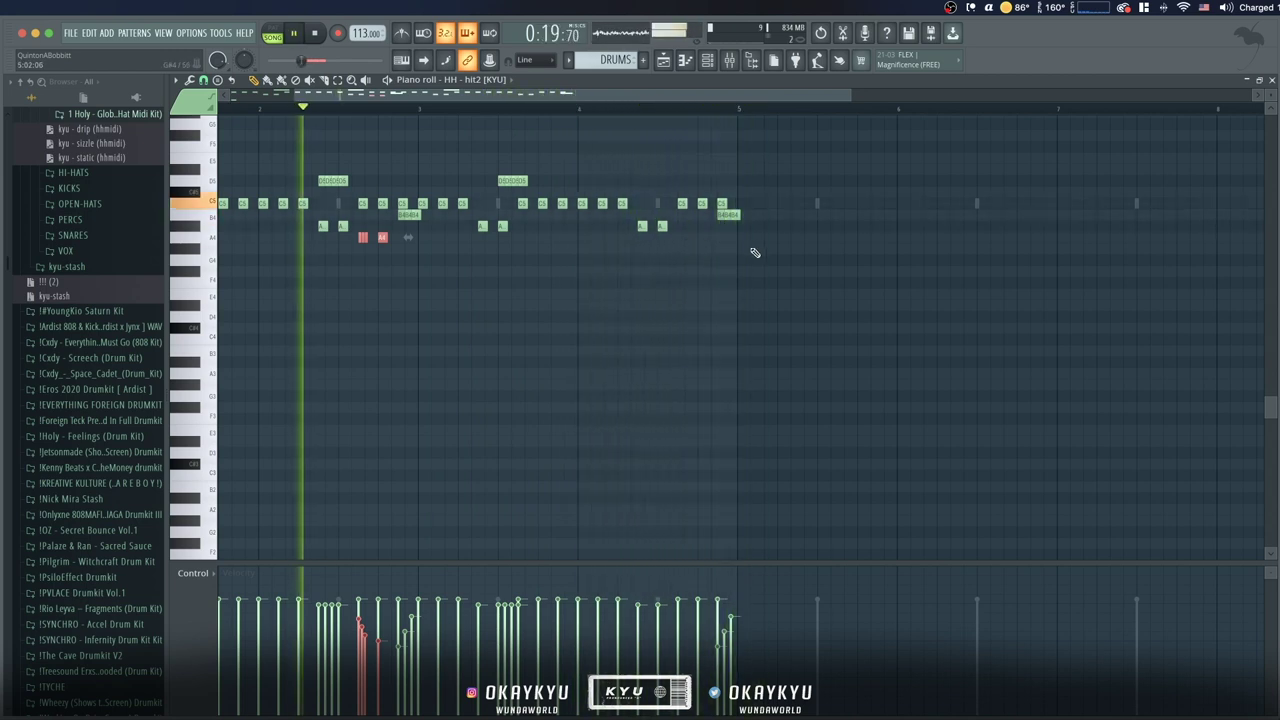
Delete the hi-hats from bar 3 onward and duplicate the first two bars so the pattern fills bars 1 to 8
drag(785, 264, 420, 167)
key(Delete)
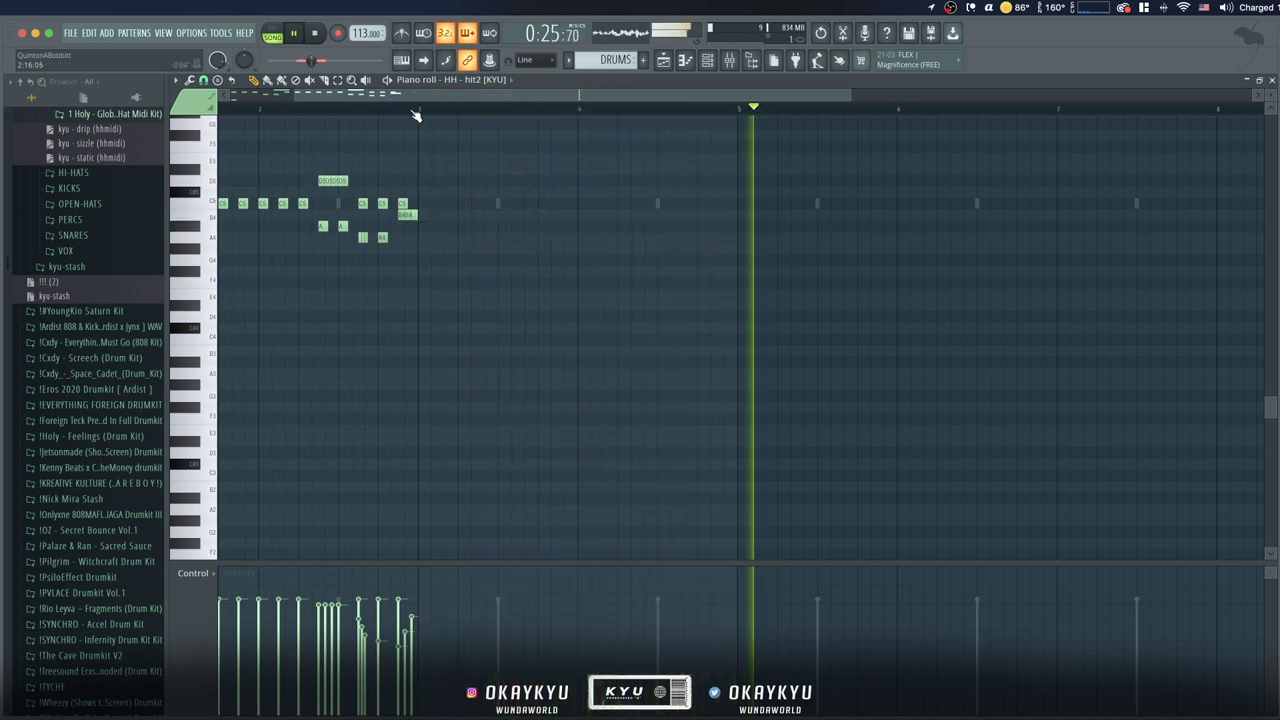
key(ctrl+a)
scroll(337, 112, left, 2)
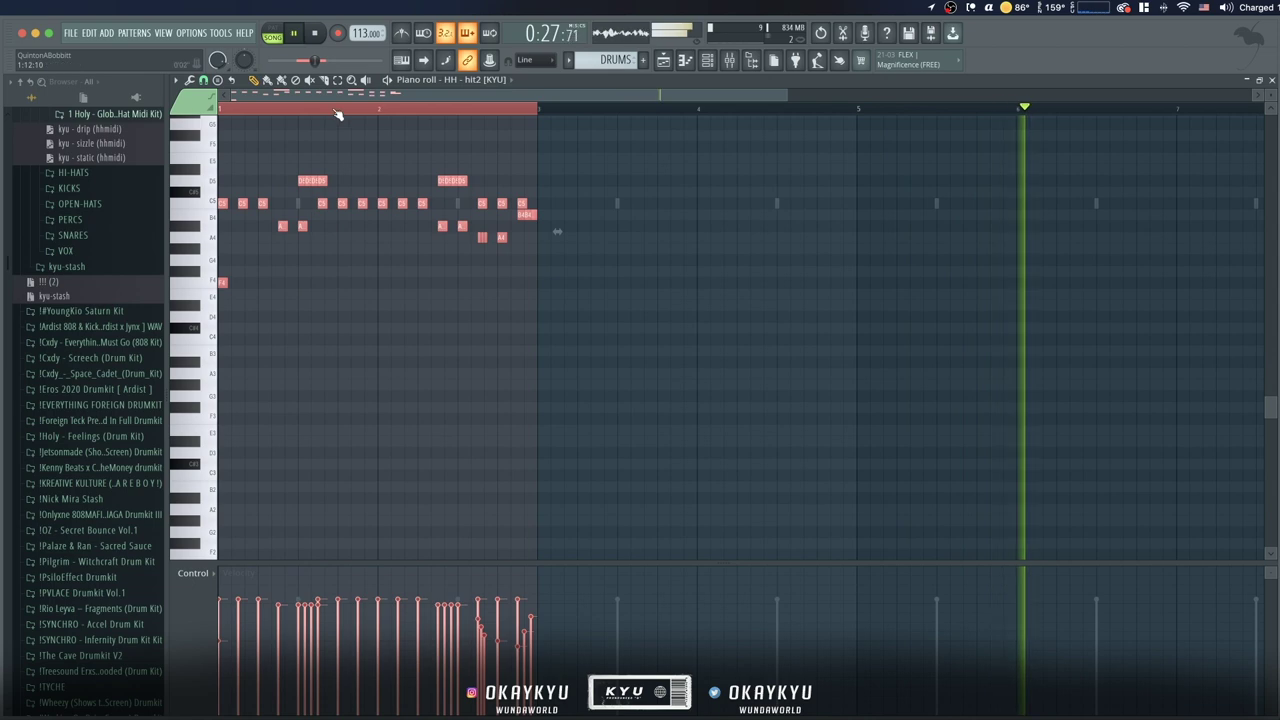
scroll(337, 112, down, 3)
key(ctrl+b)
key(ctrl+b)
key(ctrl+b)
key(ctrl+b)
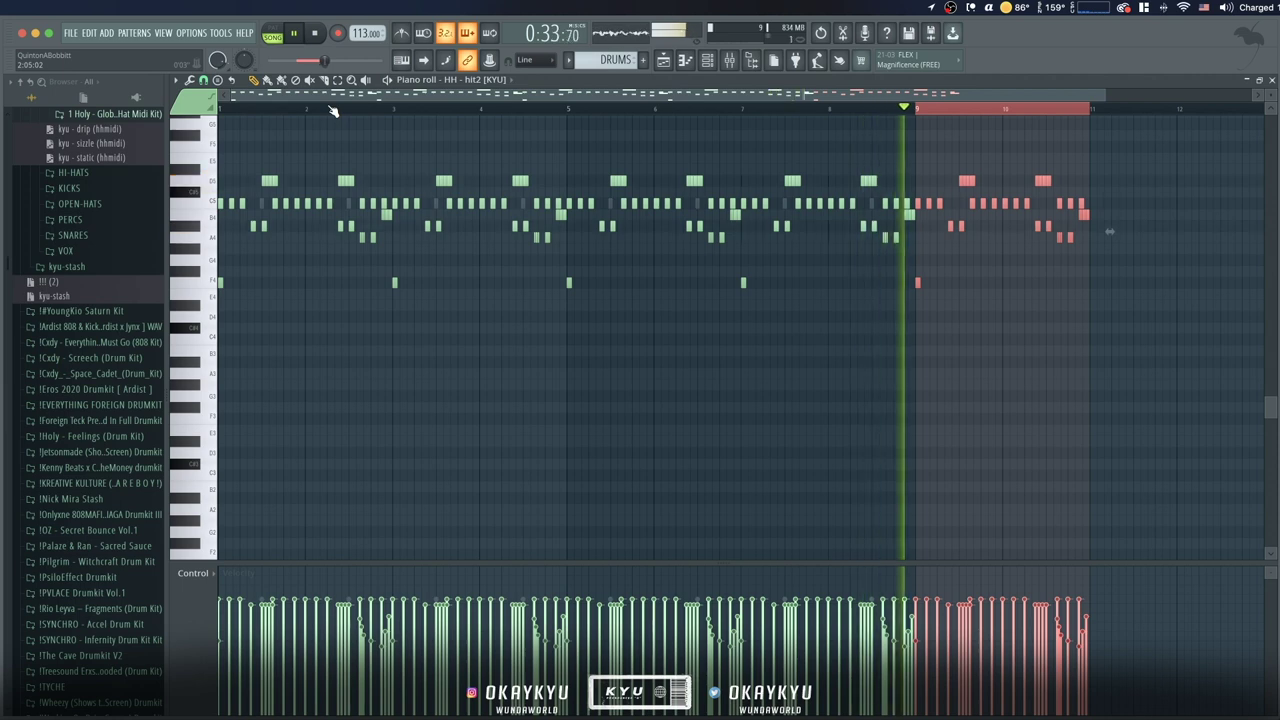
key(Delete)
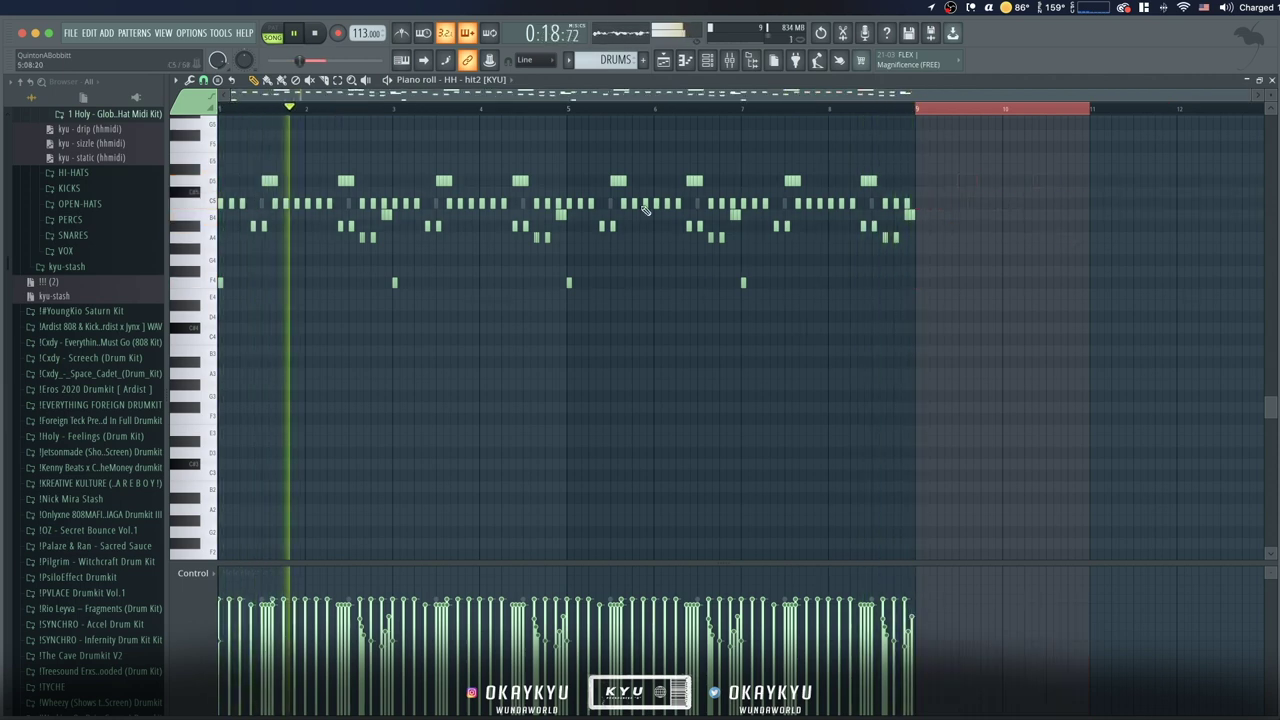
click(281, 110)
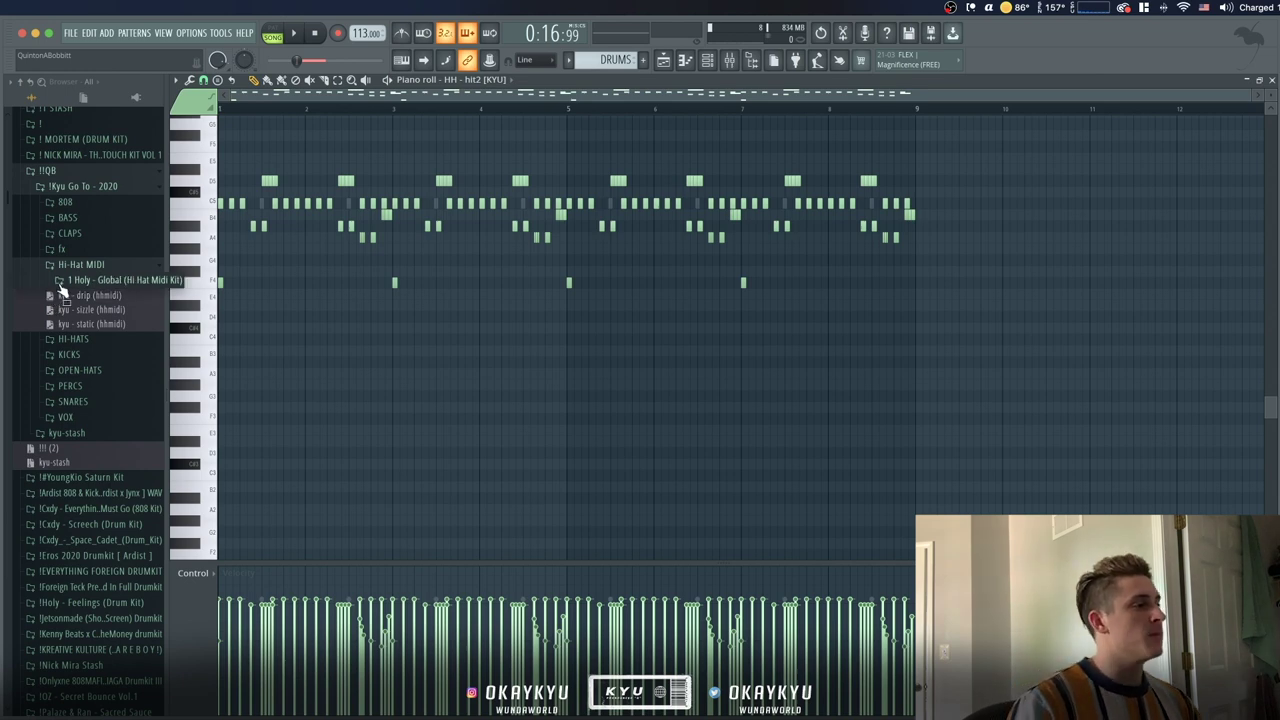
Look through the hi-hat MIDI files in the 1 Holy - Global (Hi Hat Midi Kit) folder
click(85, 281)
scroll(112, 250, up, 3)
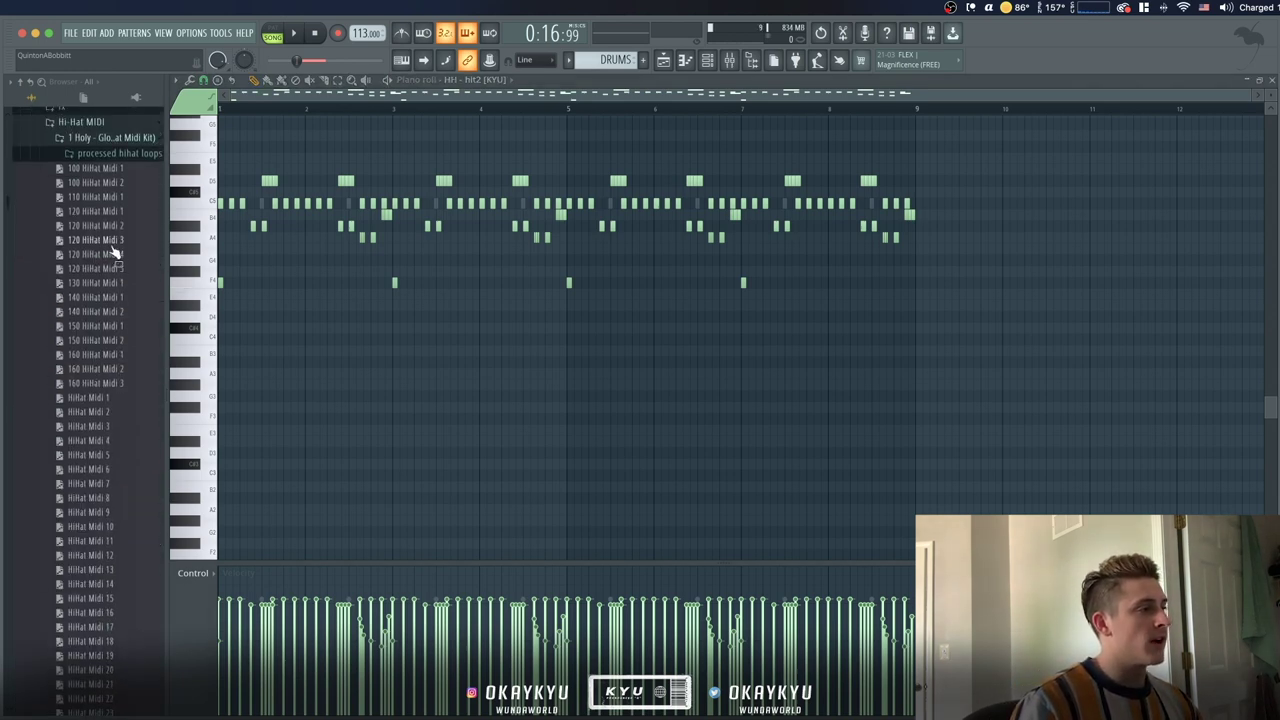
click(64, 195)
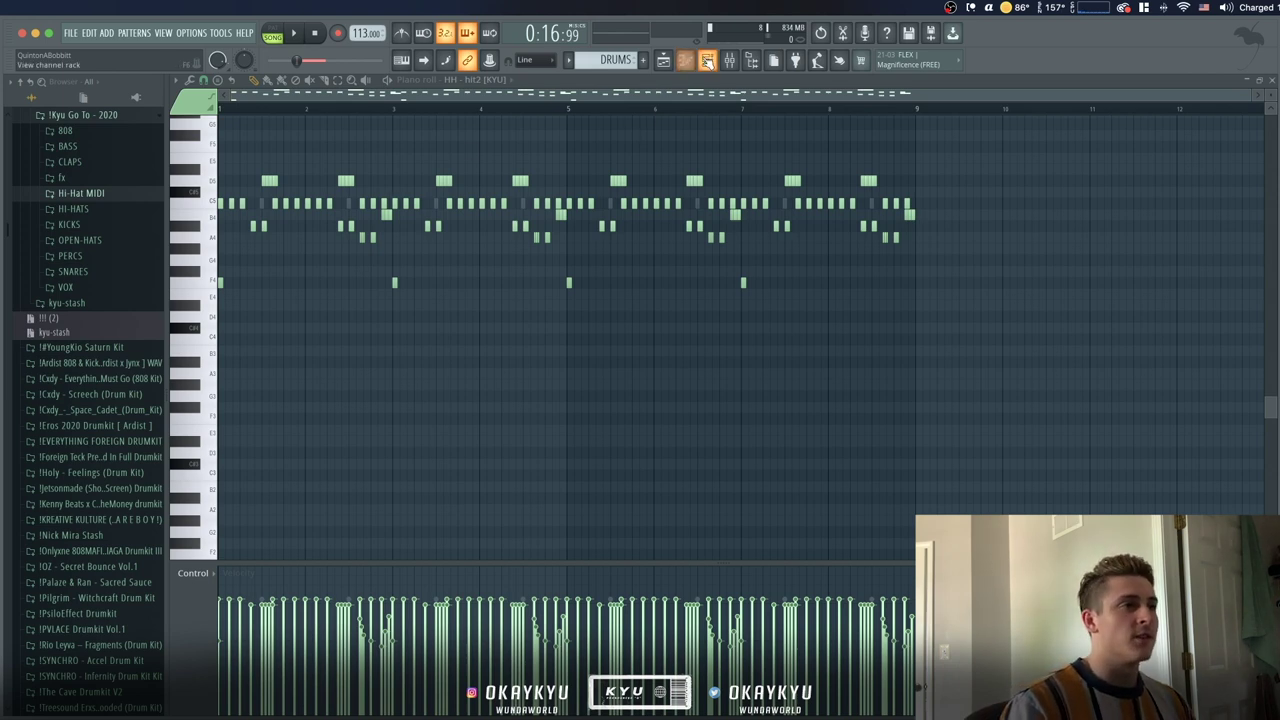
Add RL - Plugg 808 from the 808 folder as a channel above the clap and open its piano roll
click(707, 61)
scroll(88, 200, up, 2)
click(80, 178)
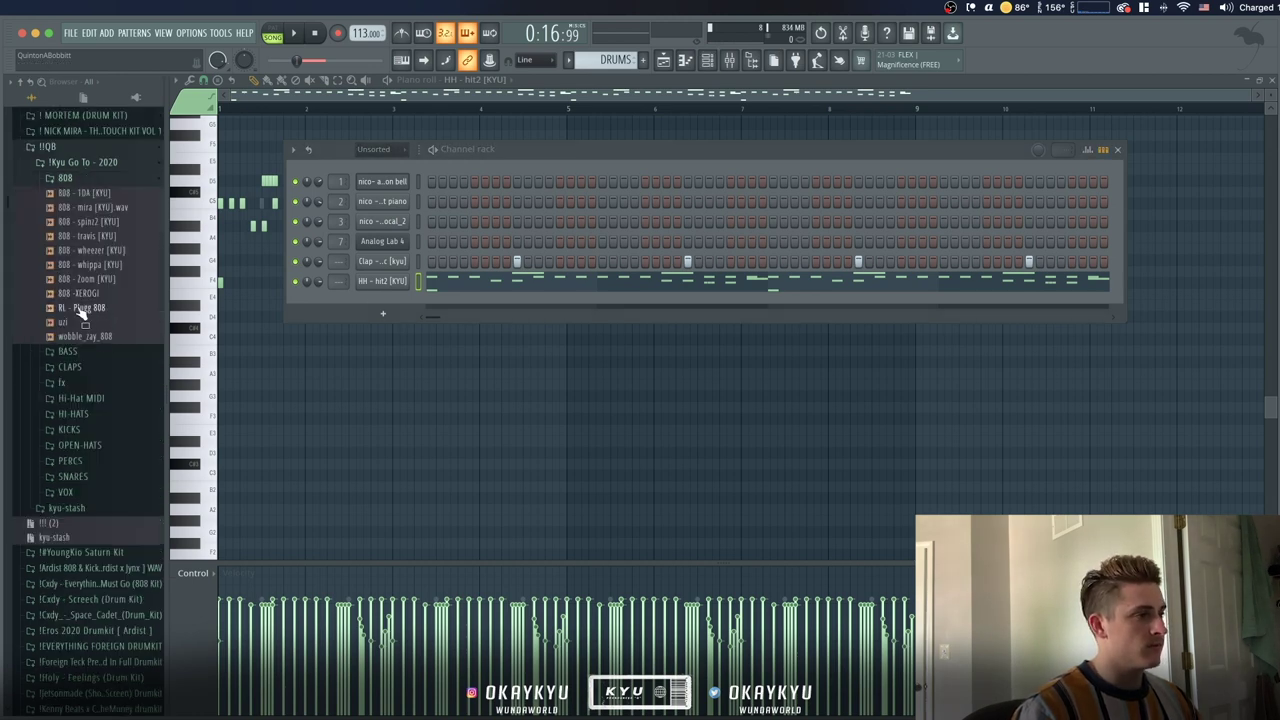
drag(80, 308, 372, 268)
right_click(405, 260)
click(464, 348)
right_click(370, 262)
click(446, 261)
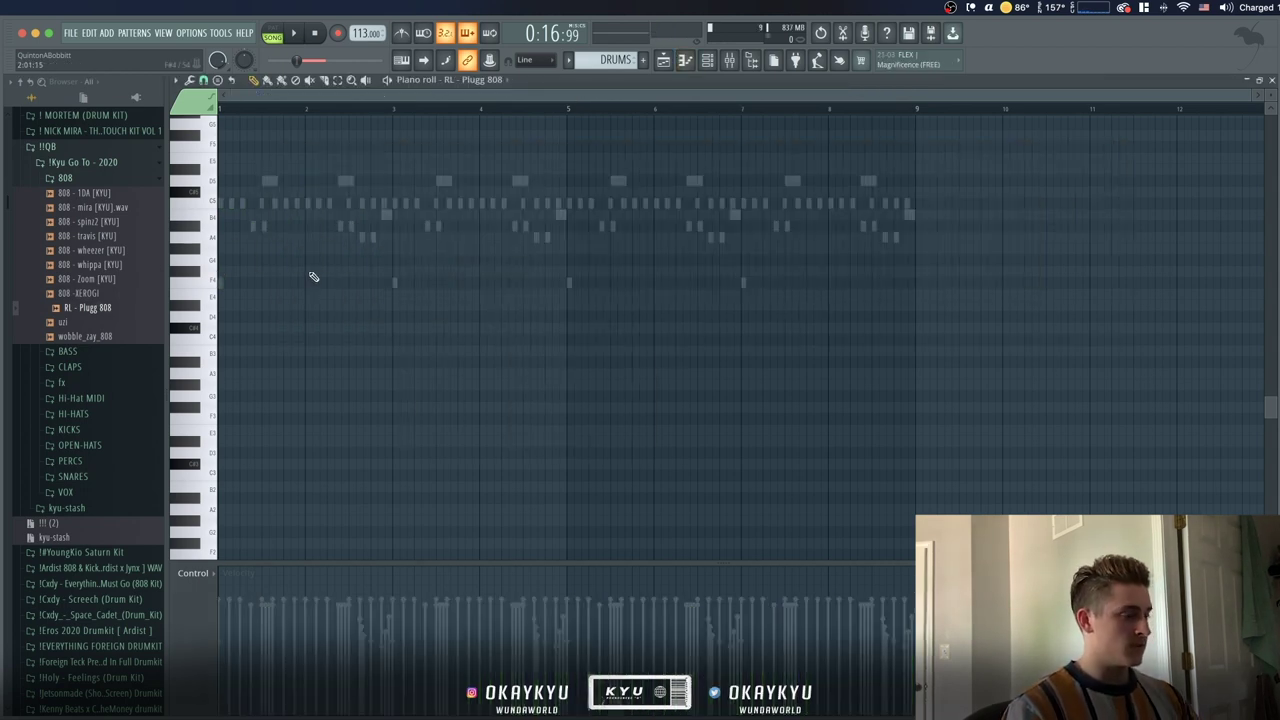
Write a four-bar 808 line using C#5, G#5, E5, D#5 and B4 notes and play it
scroll(309, 277, up, 3)
scroll(218, 254, up, 2)
key(space)
click(266, 251)
click(309, 252)
key(ctrl+z)
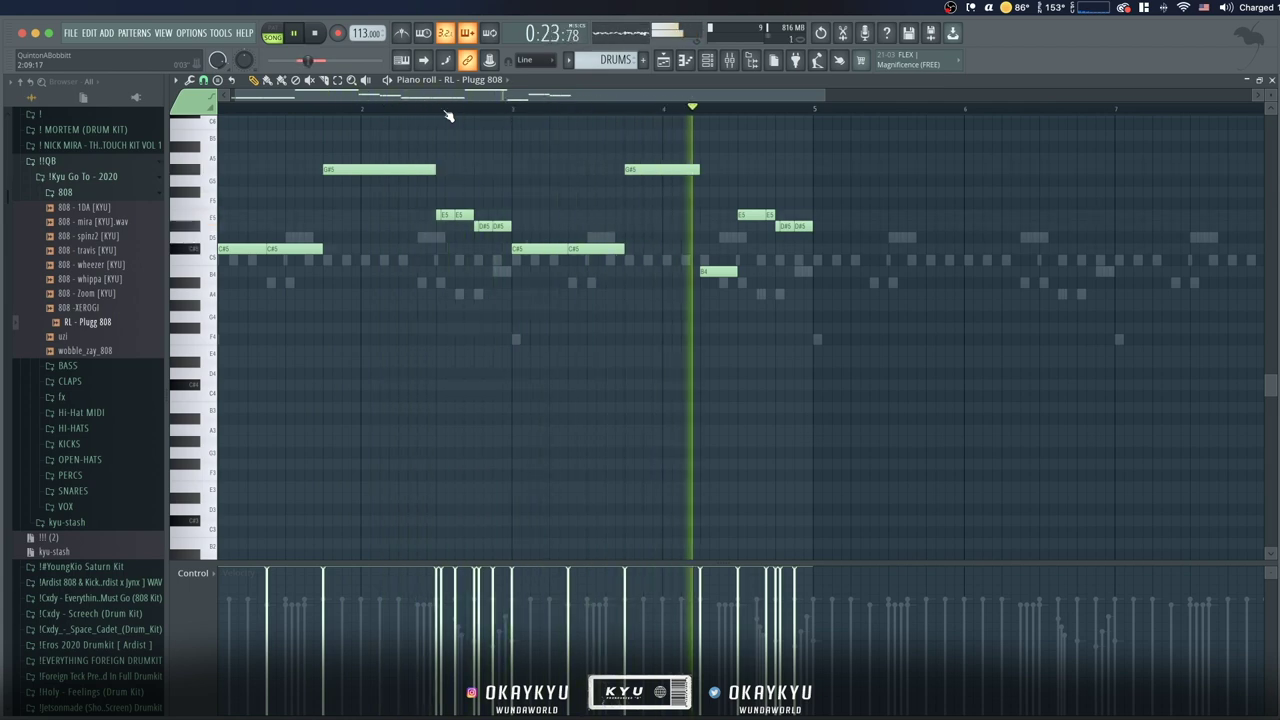
key(space)
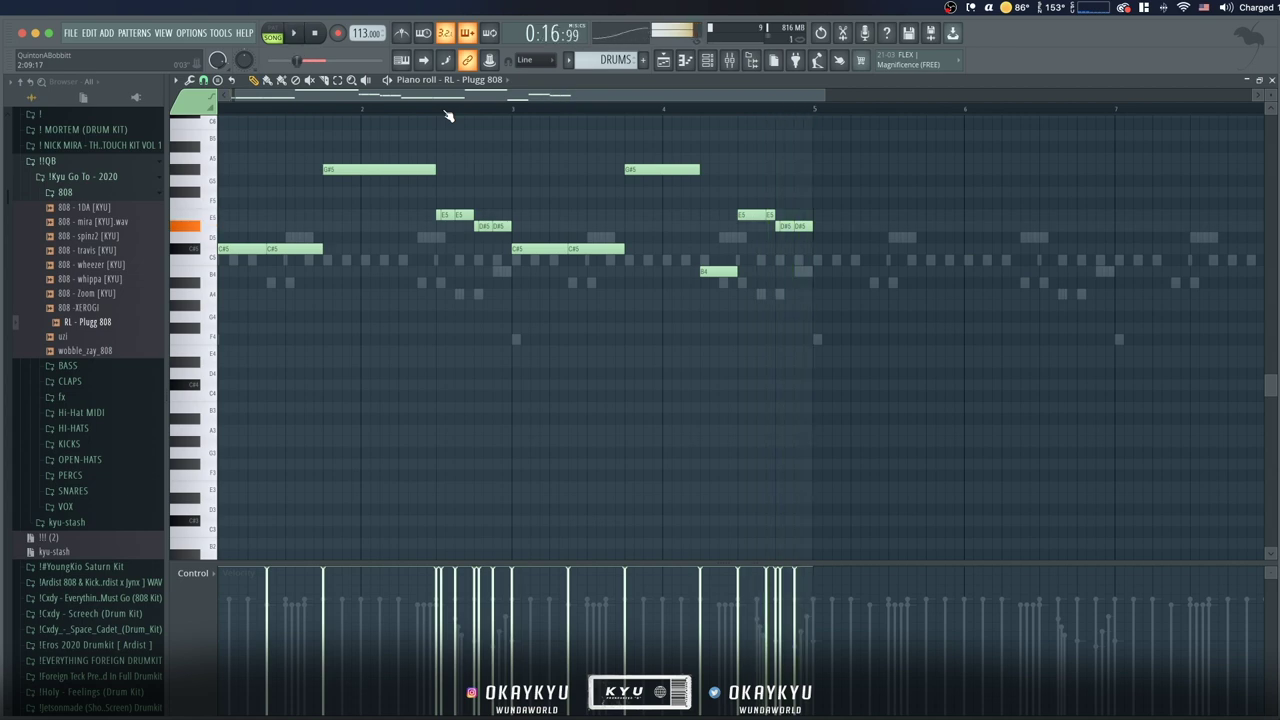
Duplicate the four-bar 808 line into bars 5 to 8 and play the result
key(ctrl+b)
ctrl+scroll(448, 117, down, 5)
key(space)
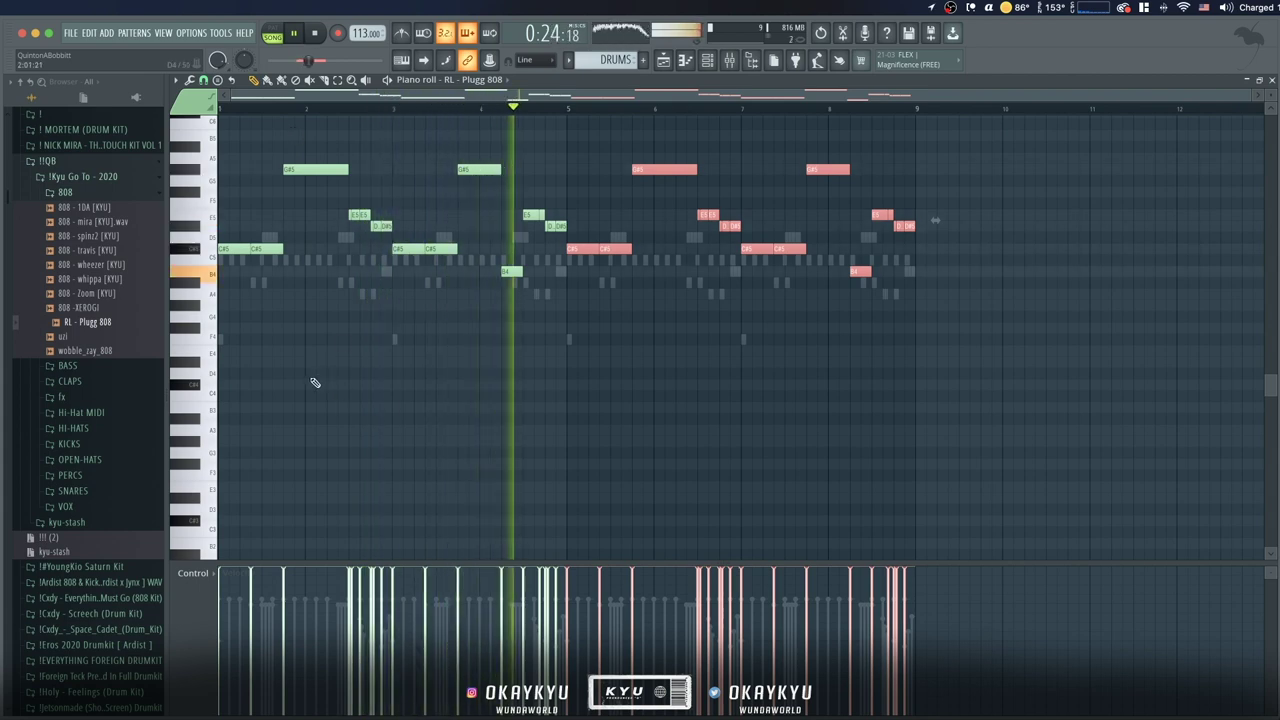
right_click(430, 384)
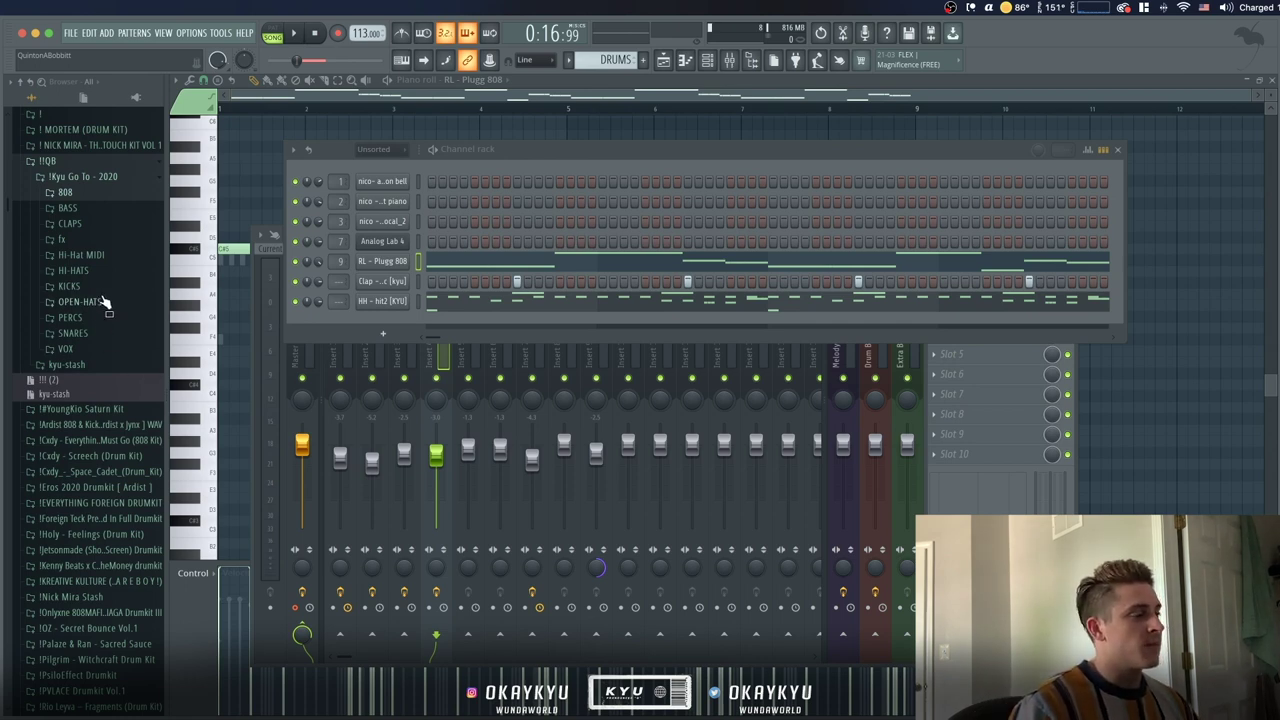
Add the OH - atake [KYU] open hat as a channel with hits on steps 1 and 33
click(90, 301)
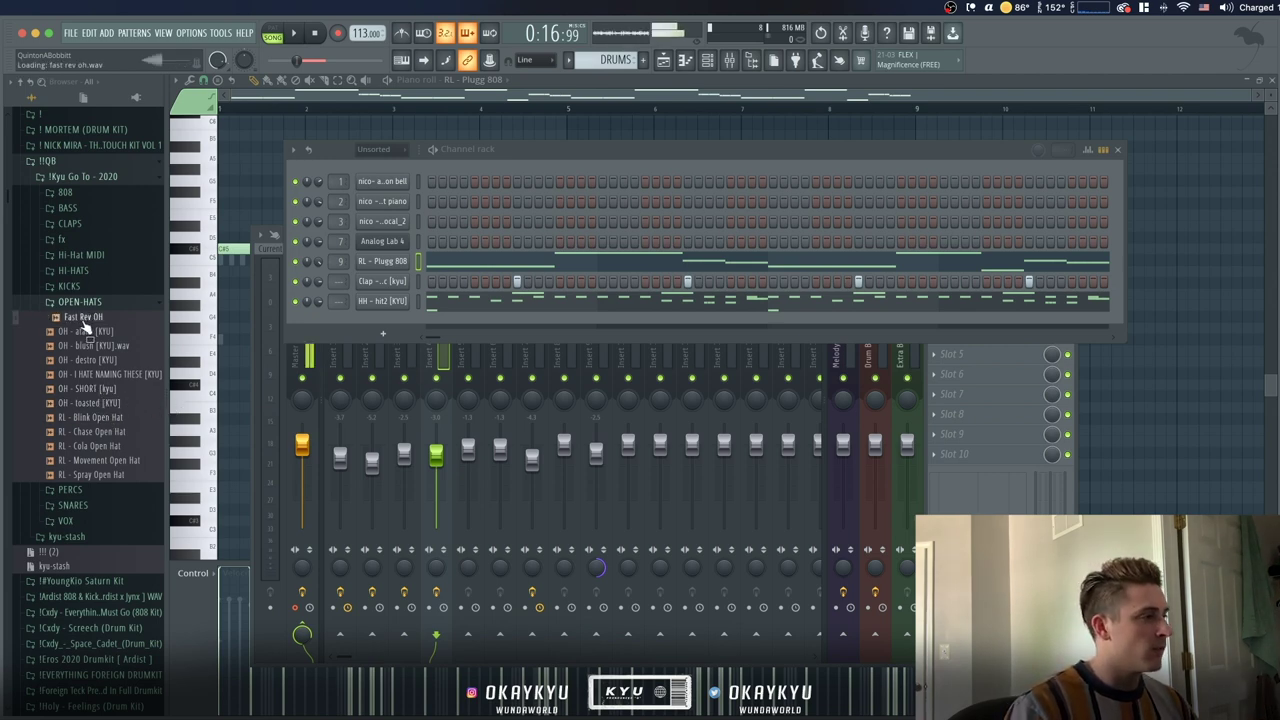
drag(86, 331, 387, 322)
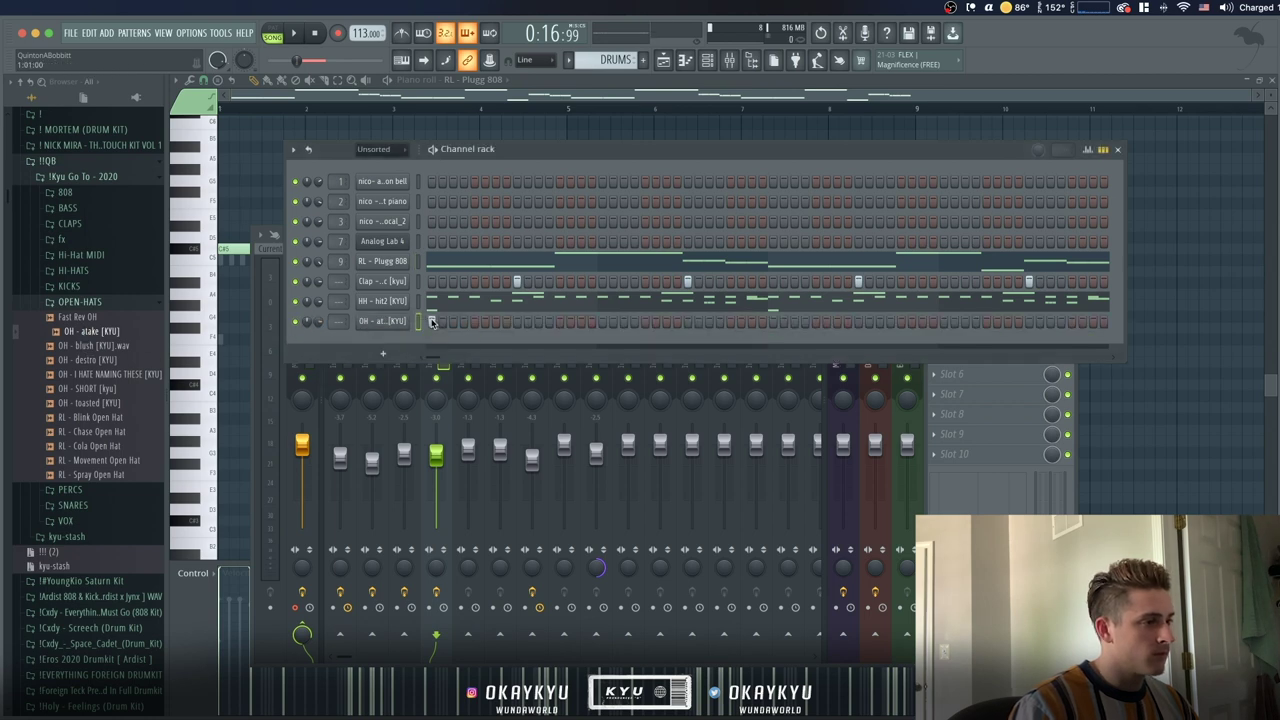
key(space)
click(372, 321)
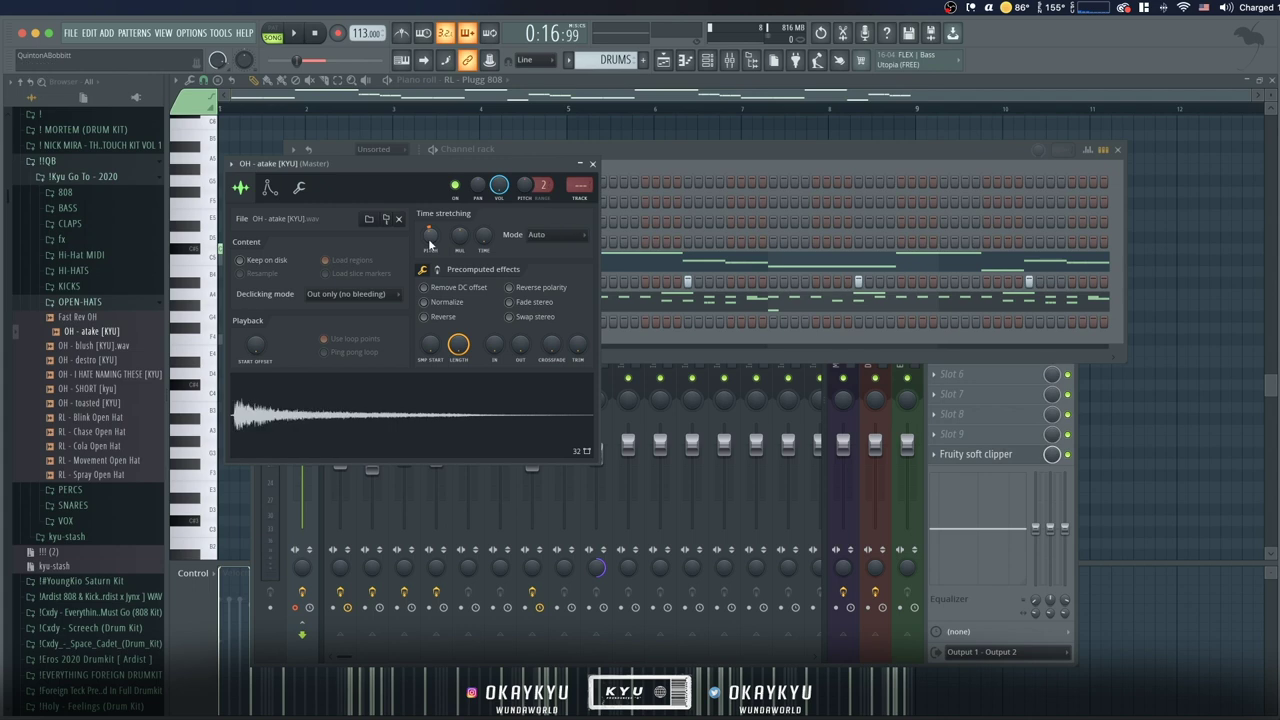
key(space)
click(592, 163)
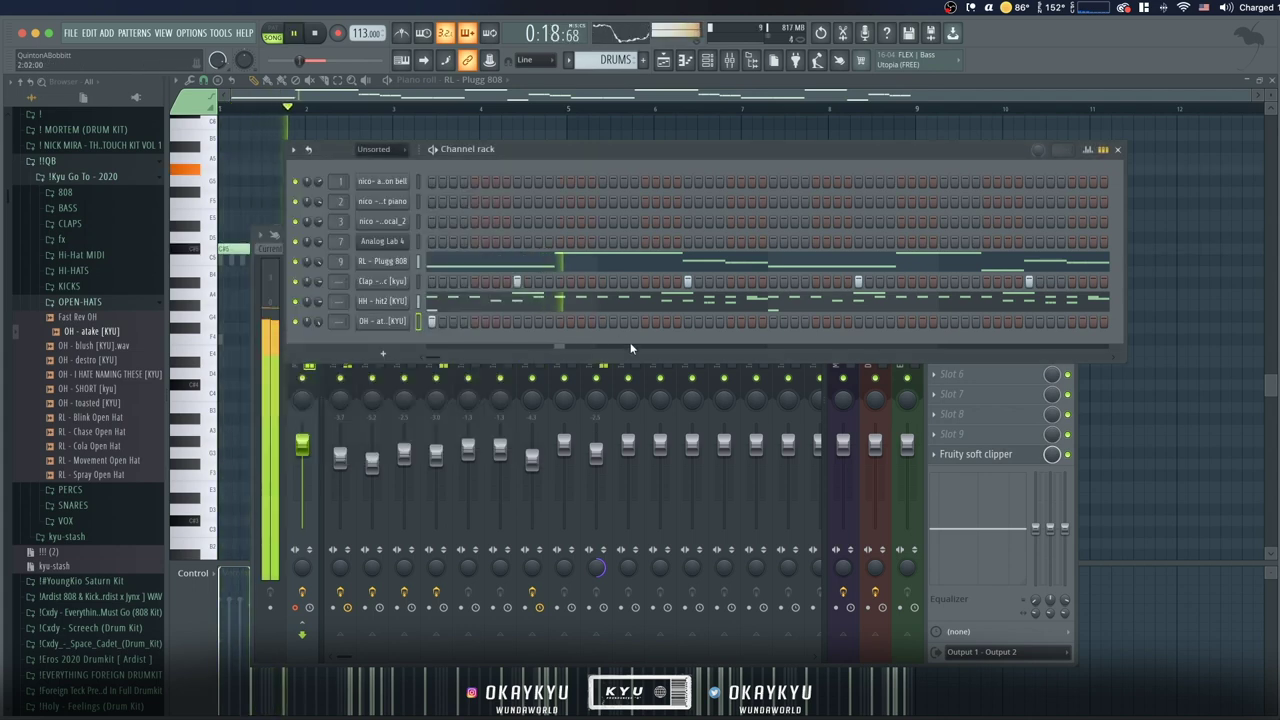
click(773, 321)
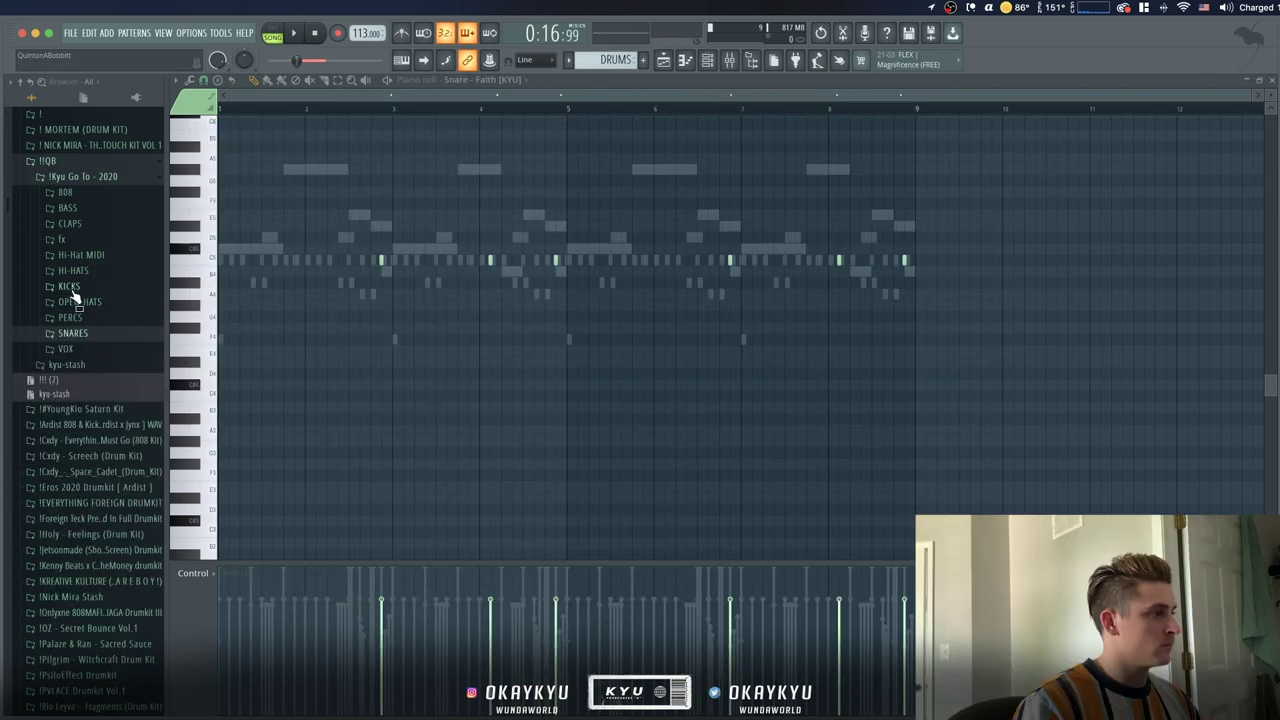
Audition kicks in the !Holy - Feelings drum kit and add shorty got a thumper v1 as a channel above RL - Plugg 808
click(70, 289)
key(F6)
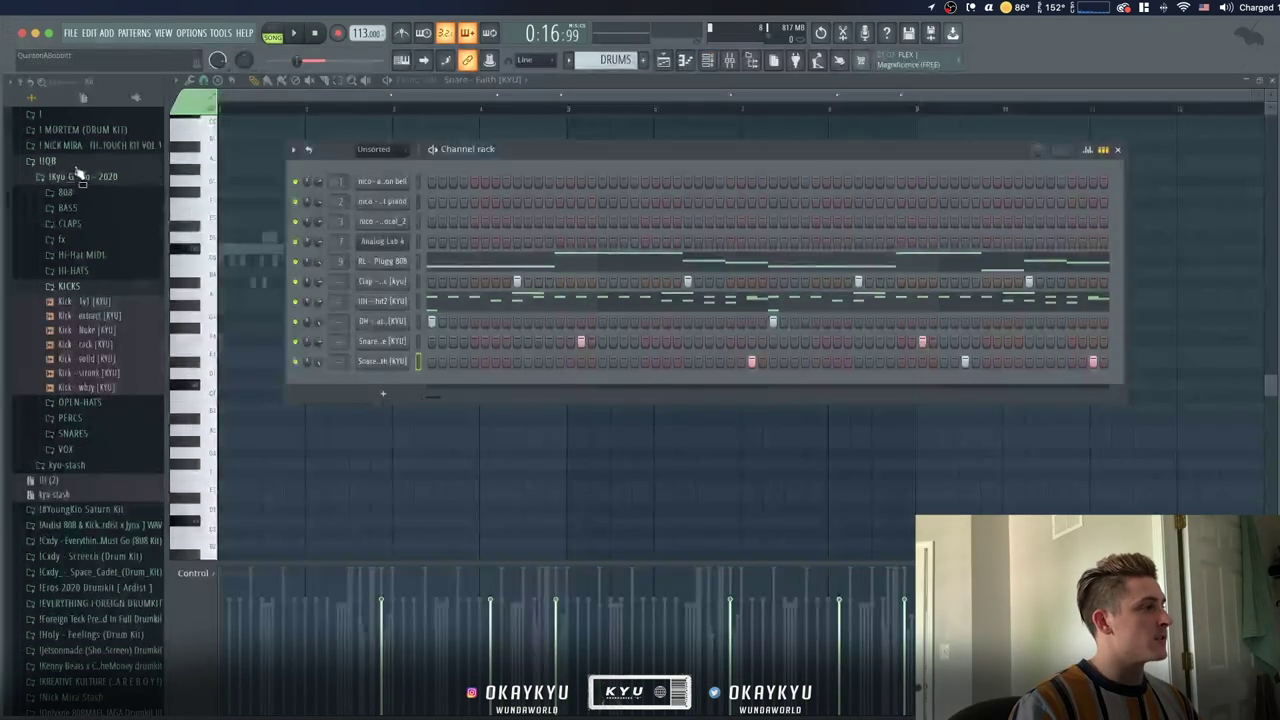
click(52, 161)
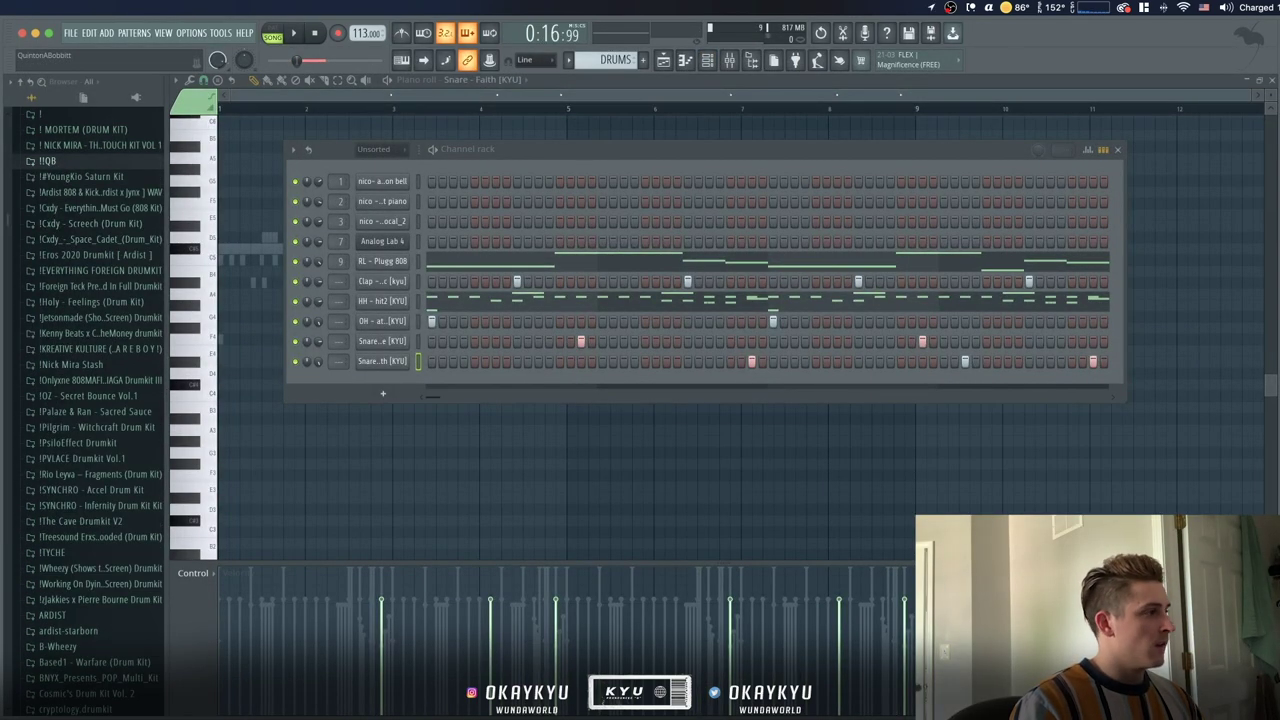
click(92, 301)
click(58, 411)
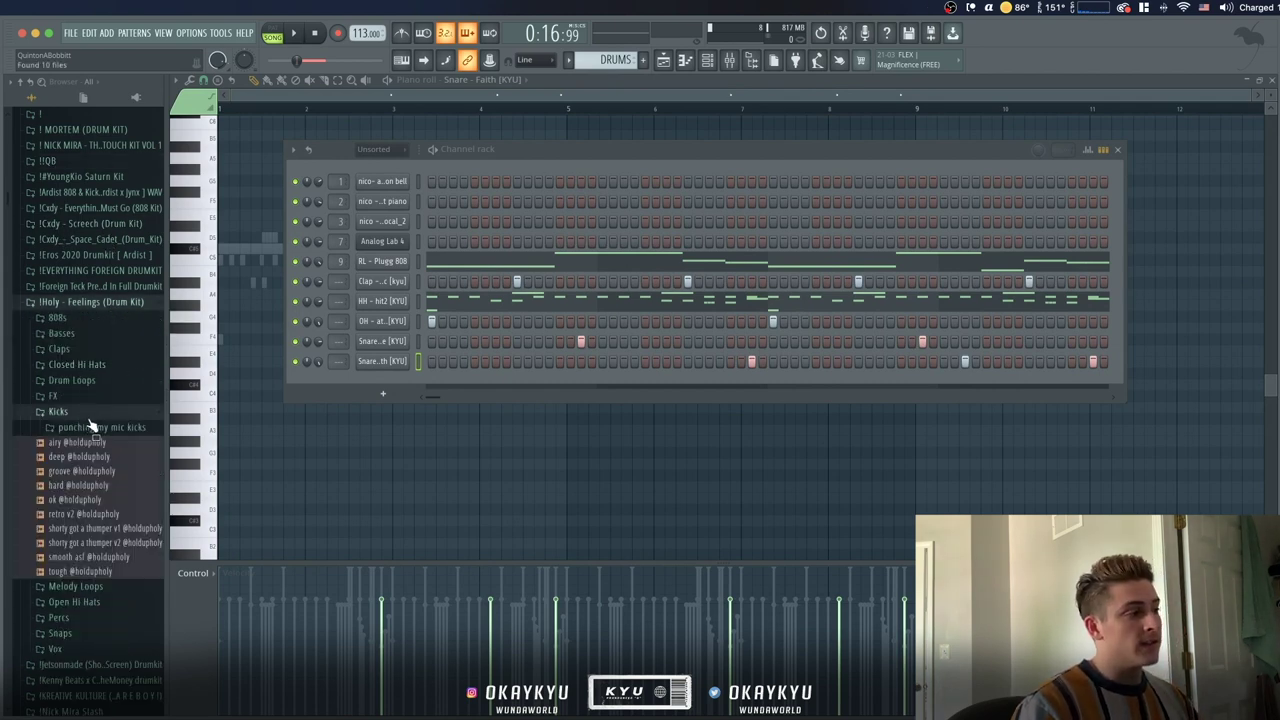
click(75, 531)
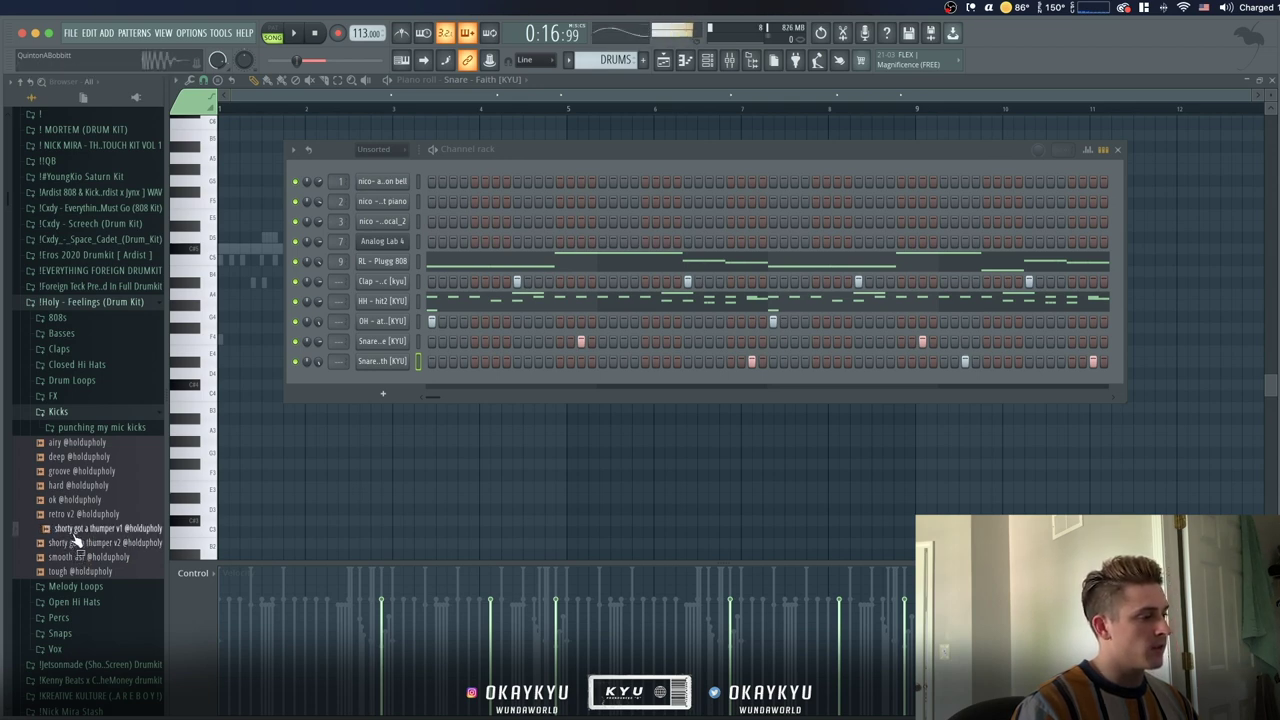
click(74, 530)
drag(75, 535, 349, 266)
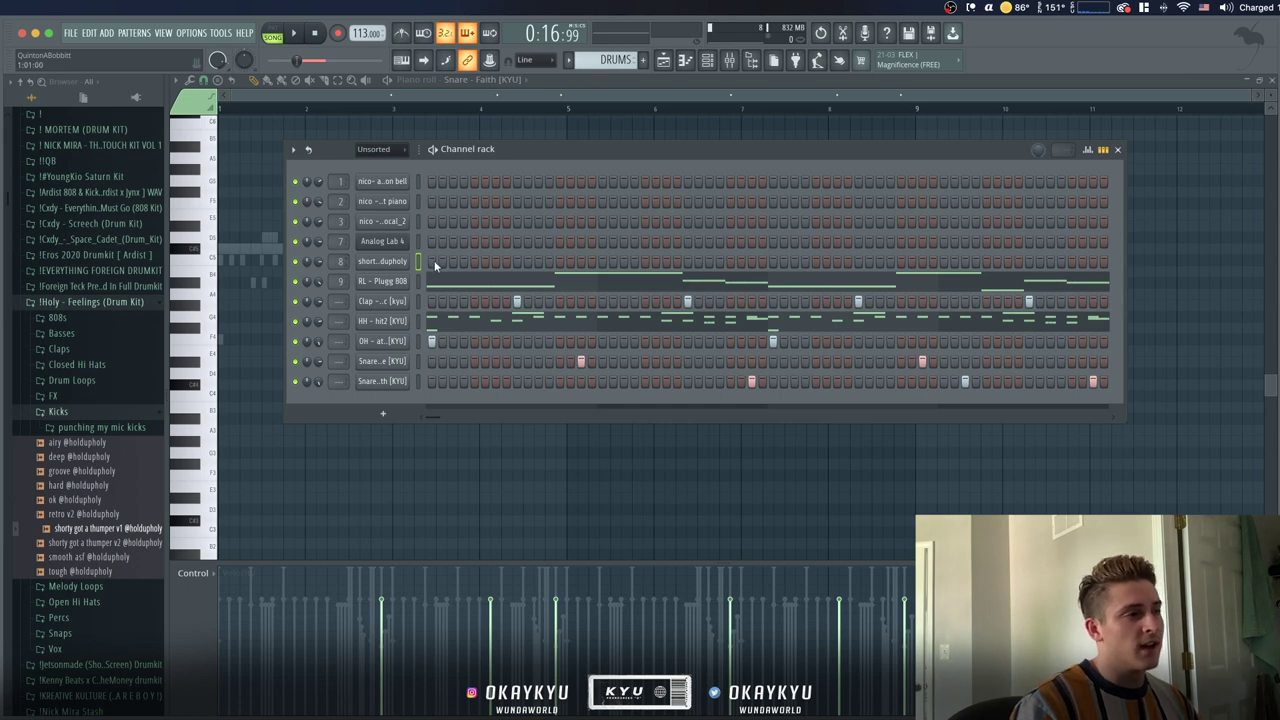
During playback, try a 31% right pan on the HH - hit2 mixer track and lower its volume slightly
key(F9)
key(space)
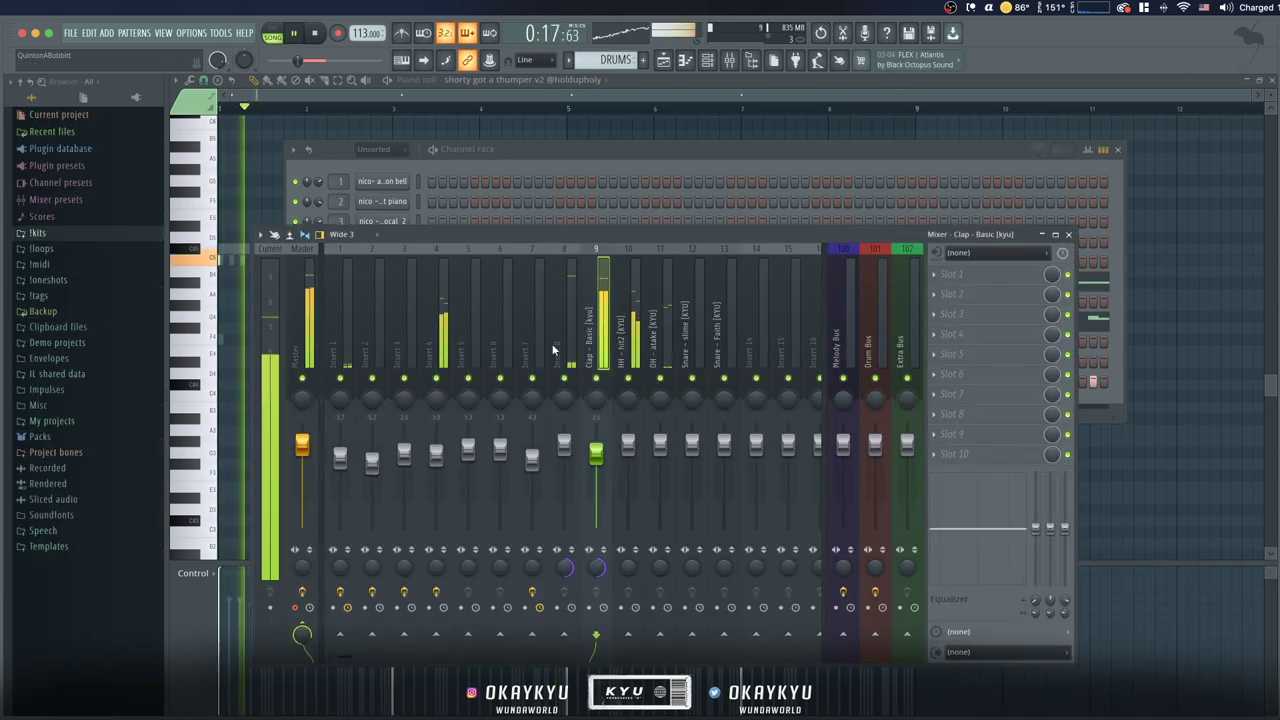
click(627, 402)
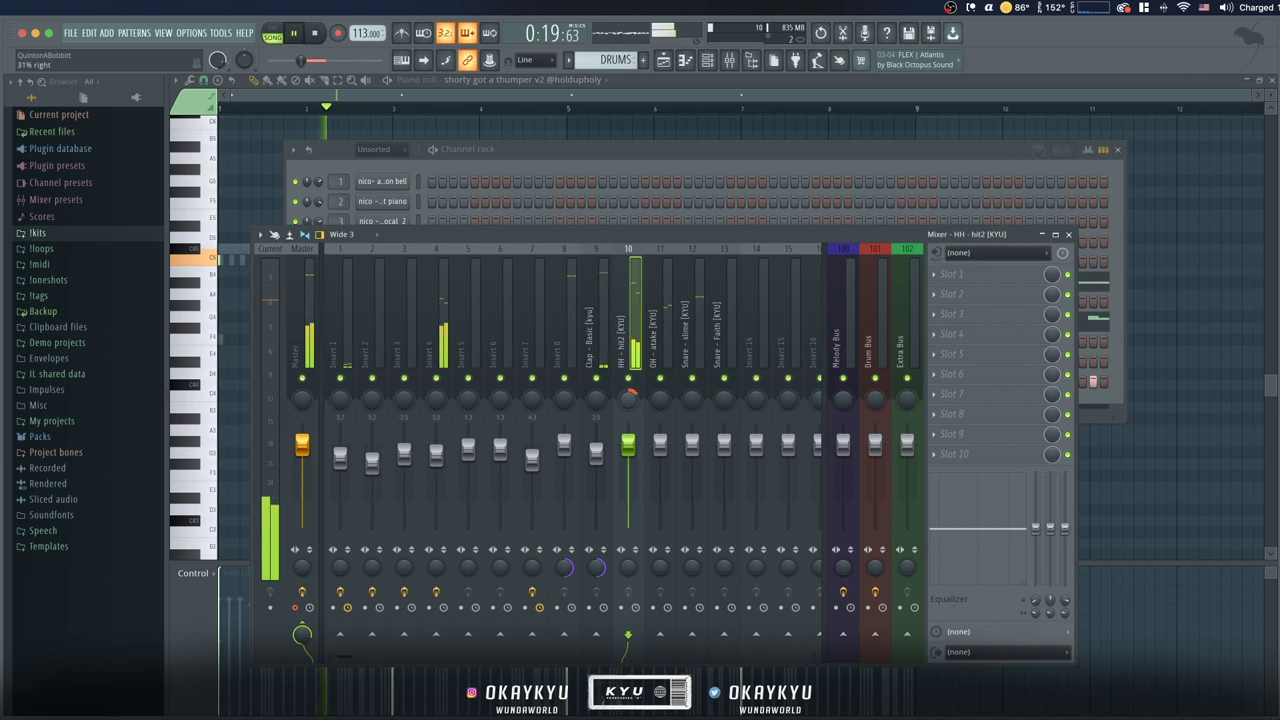
mouse_move(628, 400)
mouse_down()
mouse_move(628, 374)
mouse_move(626, 400)
mouse_up()
drag(623, 447, 619, 454)
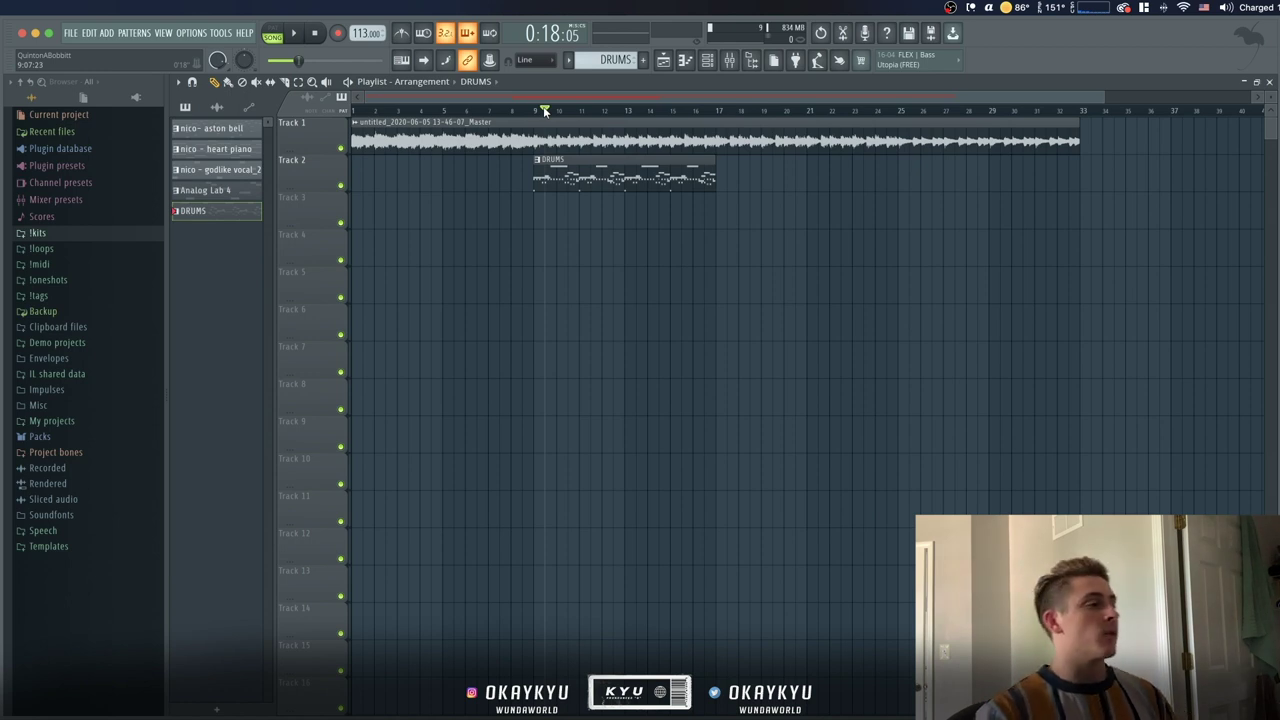
Split the DRUMS pattern by channel, place the separate clips from bar 9 on tracks 2 to 8, and return to the start
right_click(250, 211)
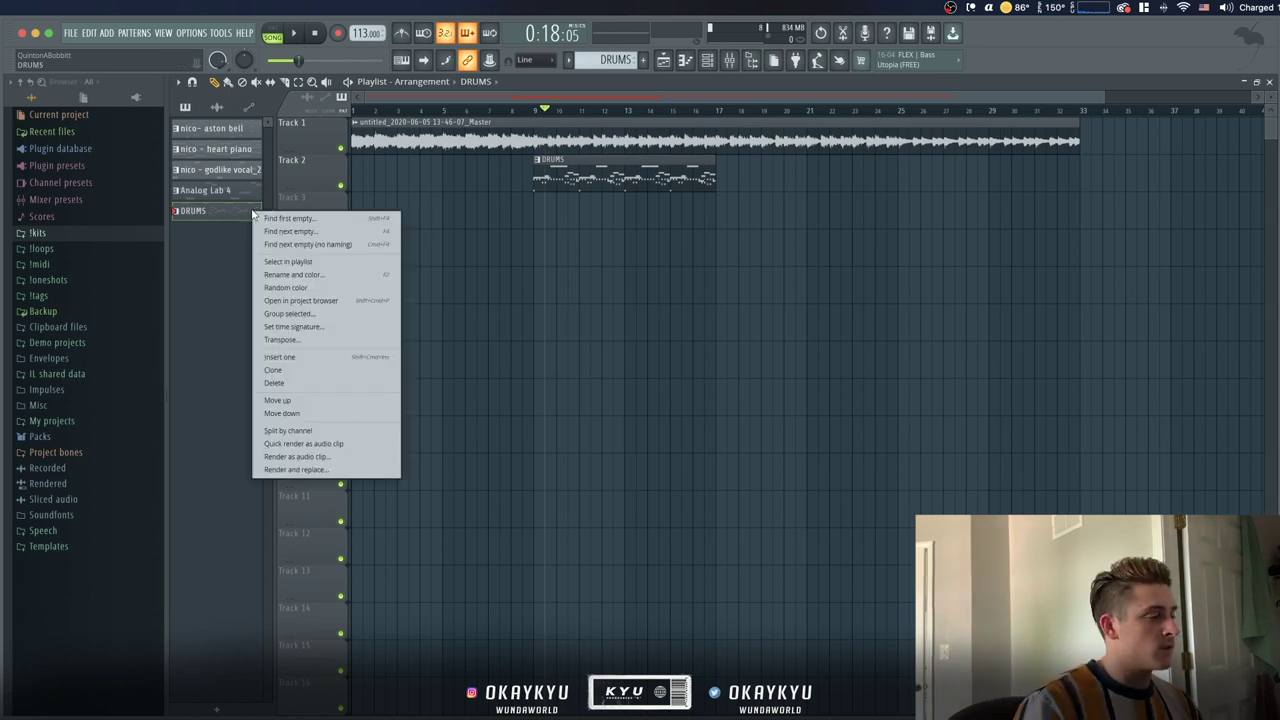
click(281, 430)
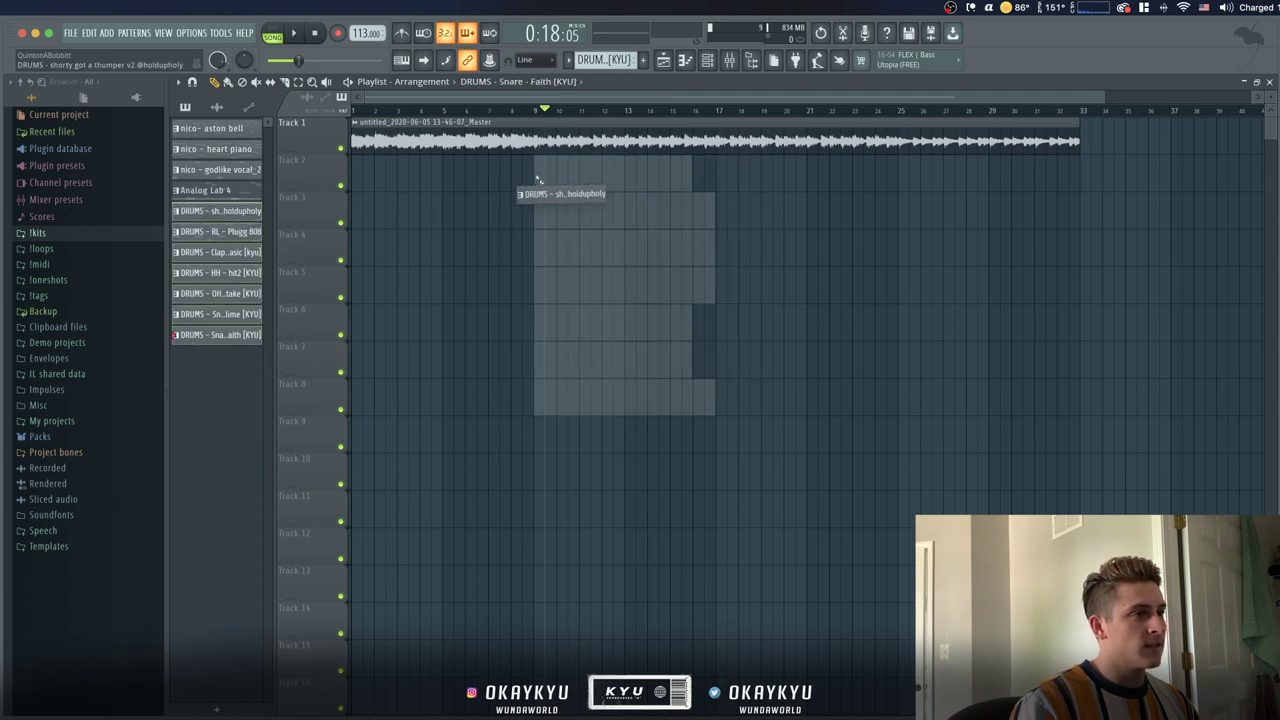
drag(384, 111, 352, 111)
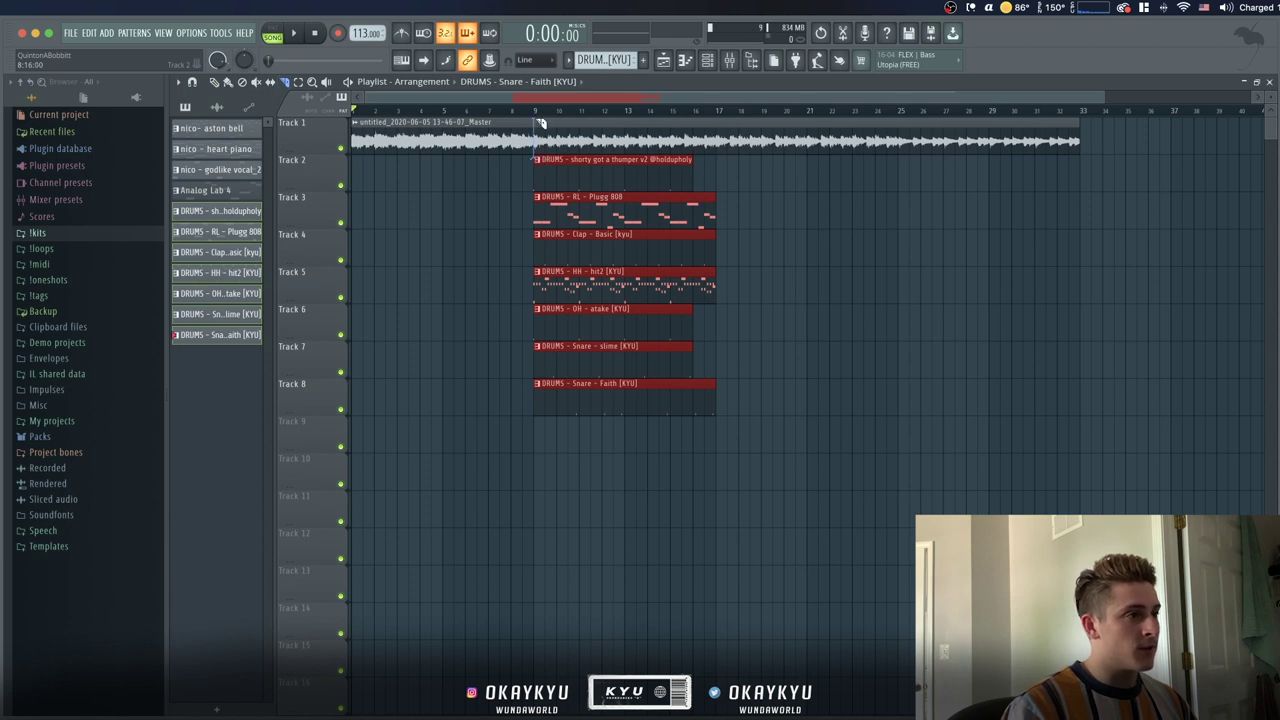
Slice the rendered melody clip at bar 9 and make the first eight-bar section unique
click(540, 122)
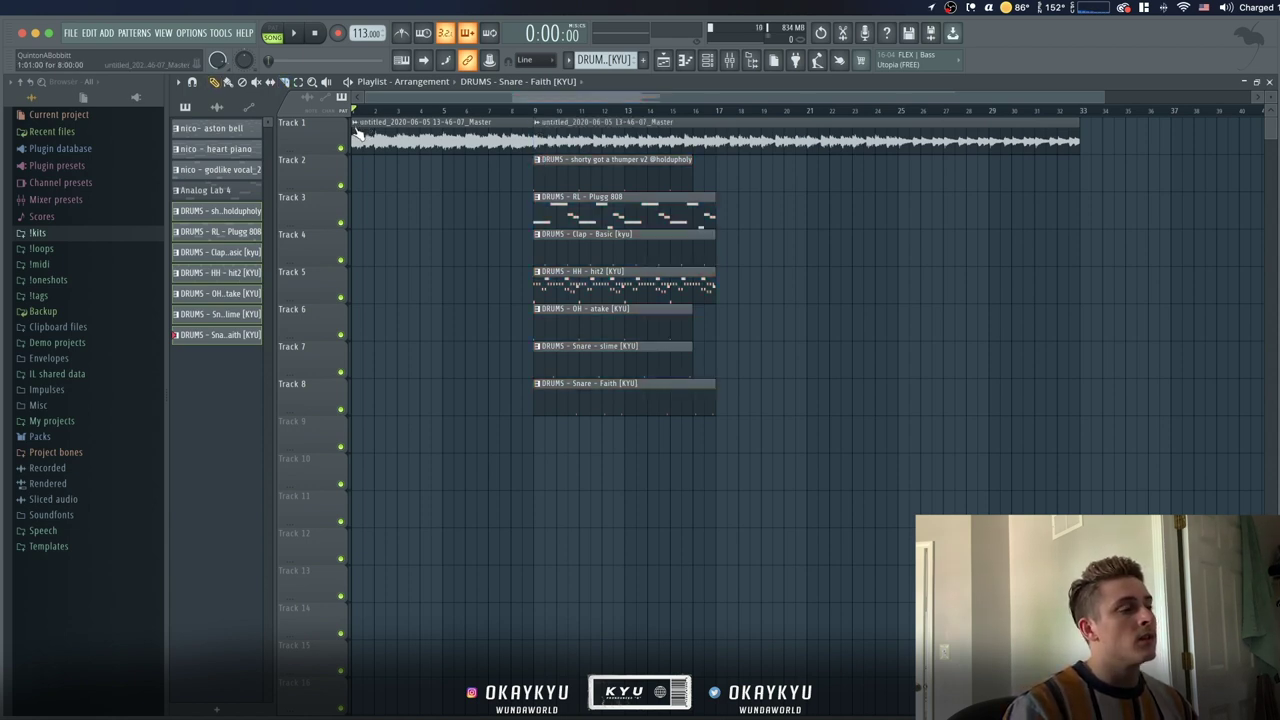
click(355, 123)
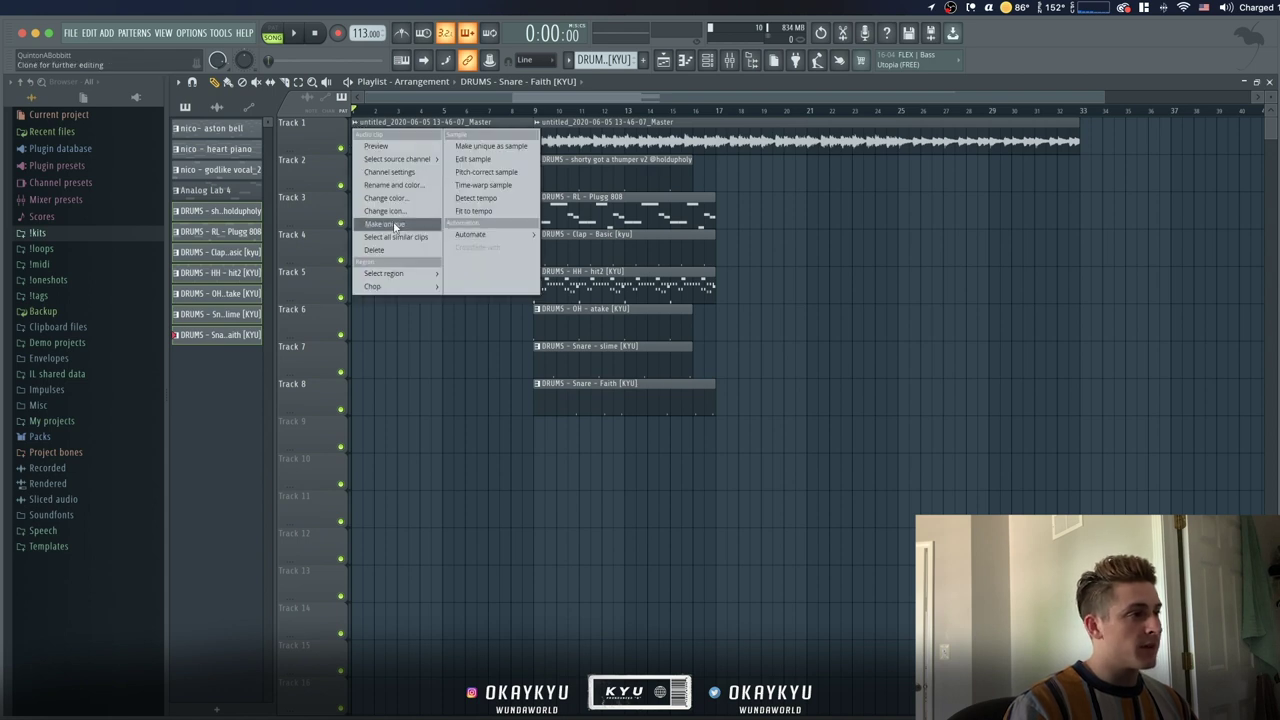
click(395, 225)
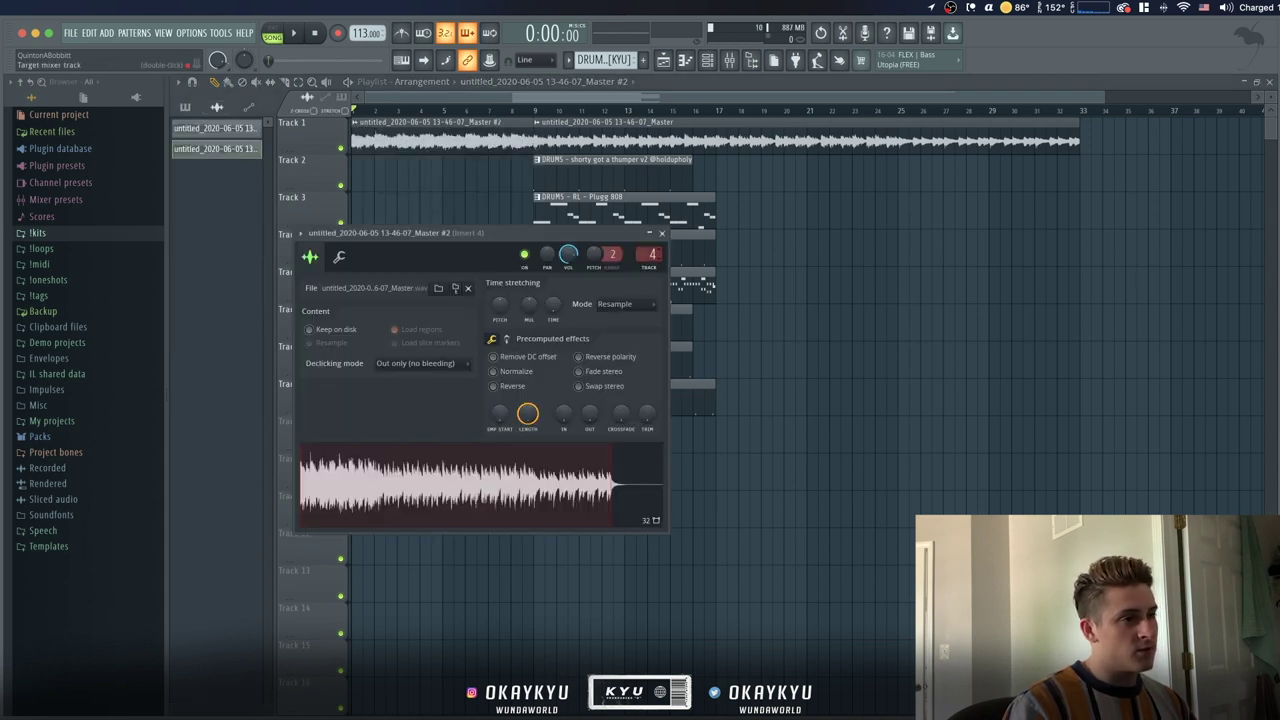
Route the unique intro section to mixer insert 5 and check the second section's channel routing and insert 4's effects
click(661, 233)
click(729, 60)
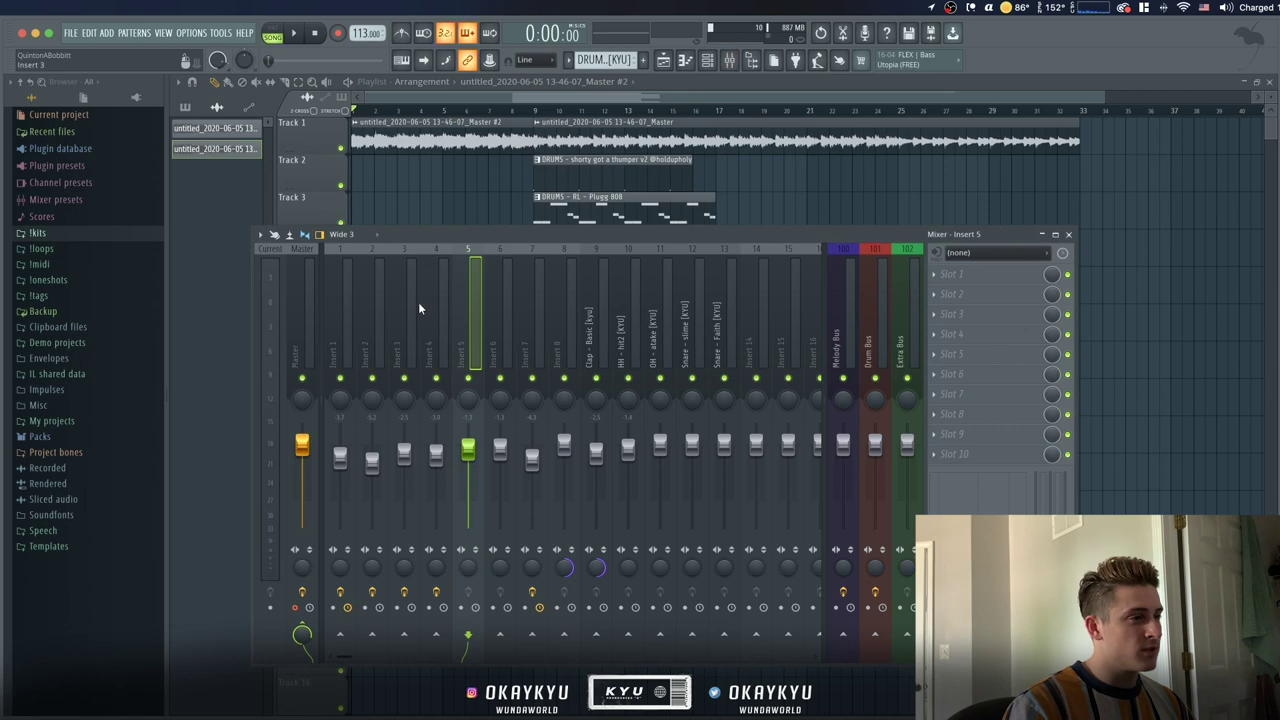
click(441, 326)
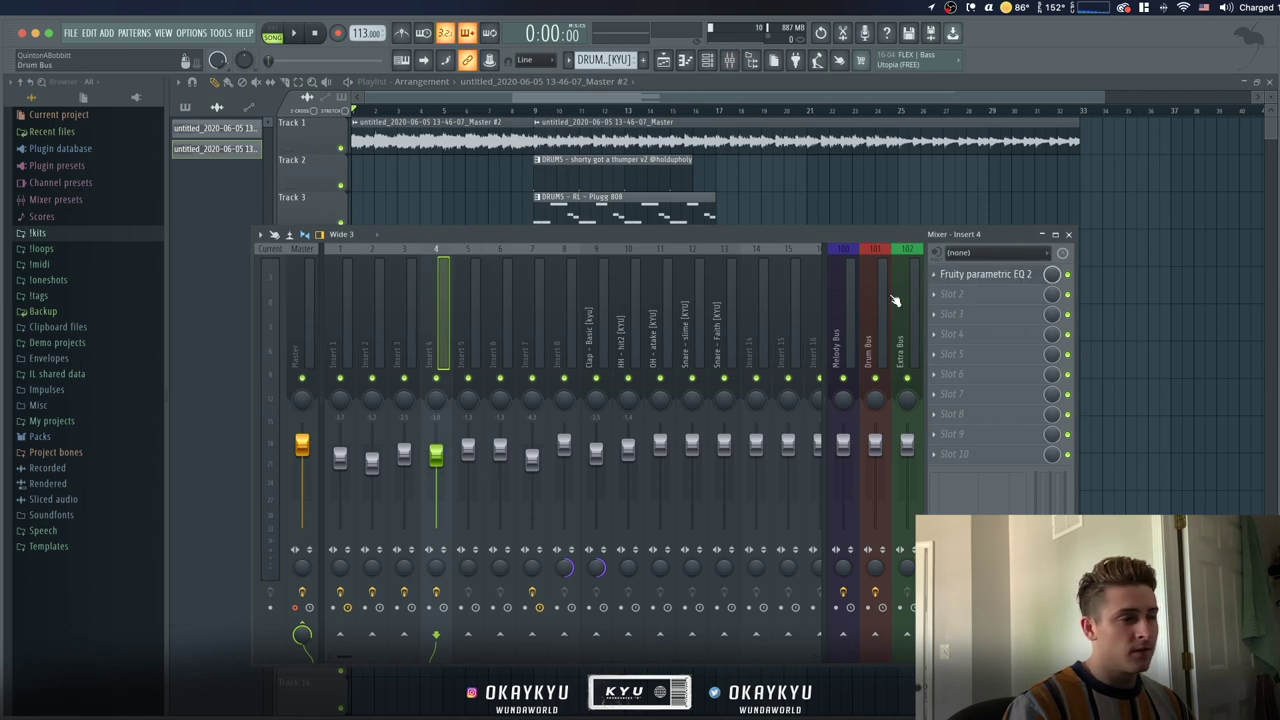
click(471, 329)
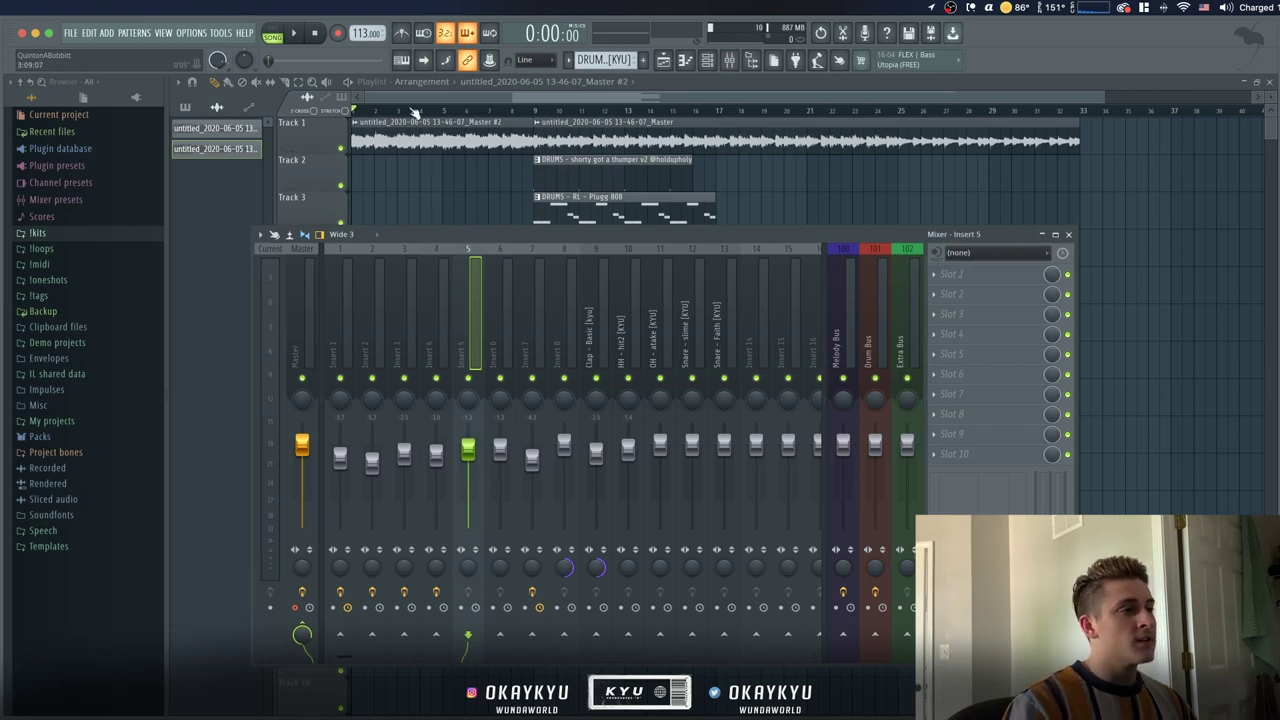
click(230, 128)
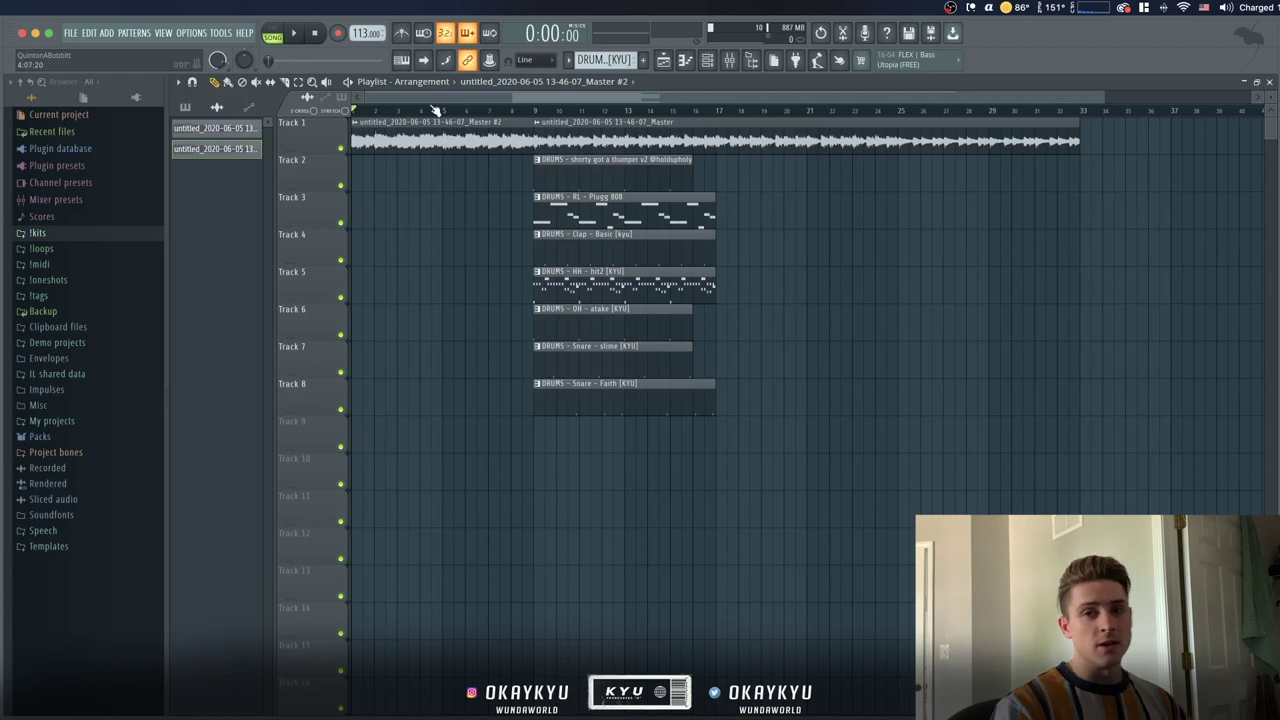
double_click(571, 126)
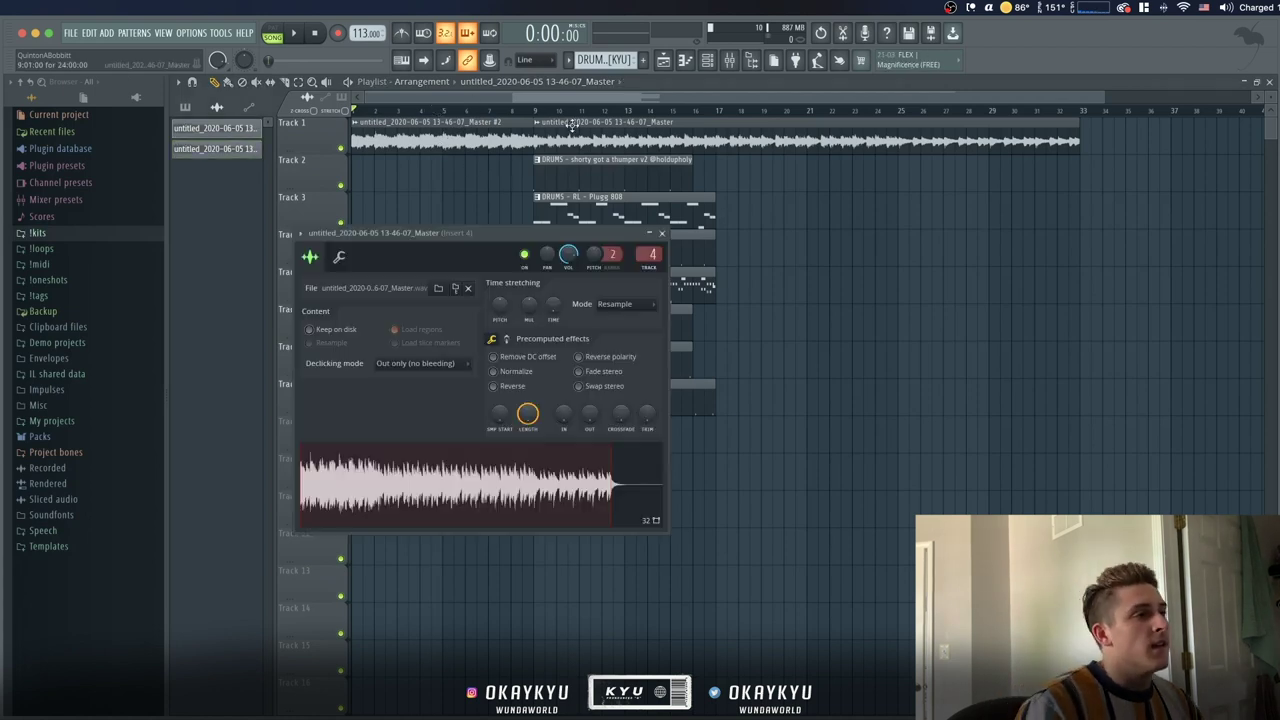
click(663, 234)
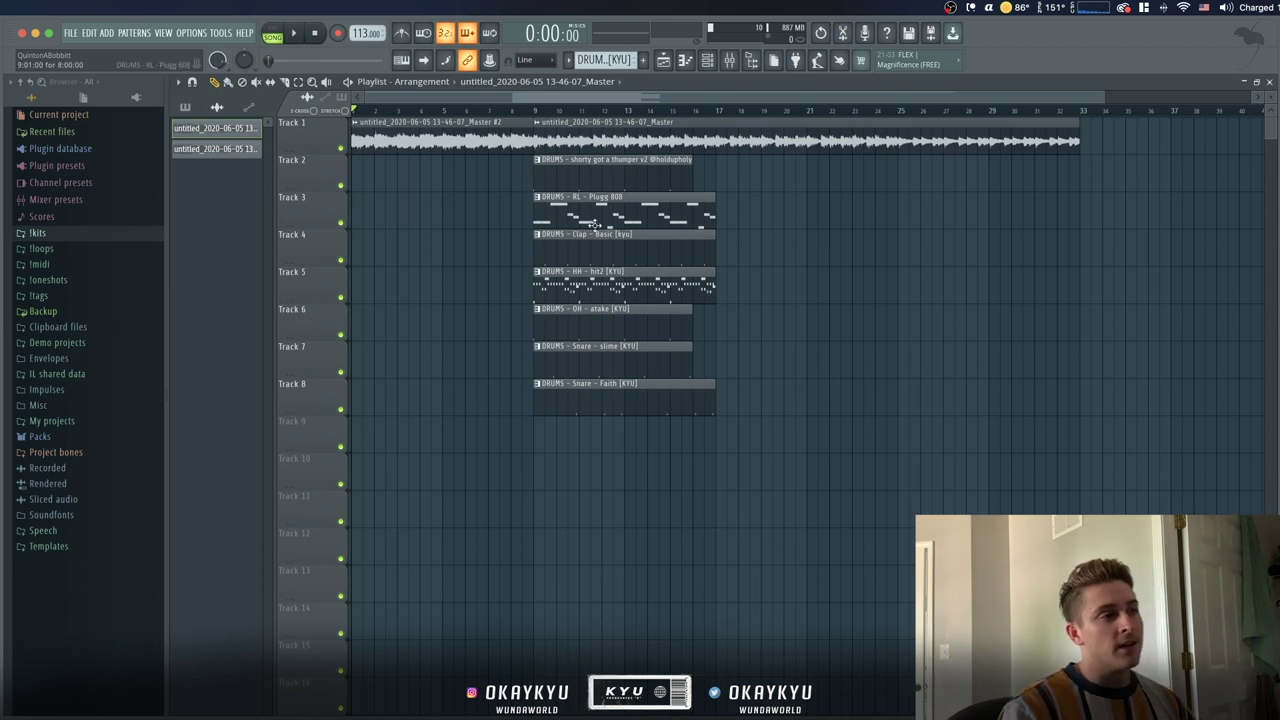
Play the arrangement from the start and open the second effect slot on mixer insert 4
key(space)
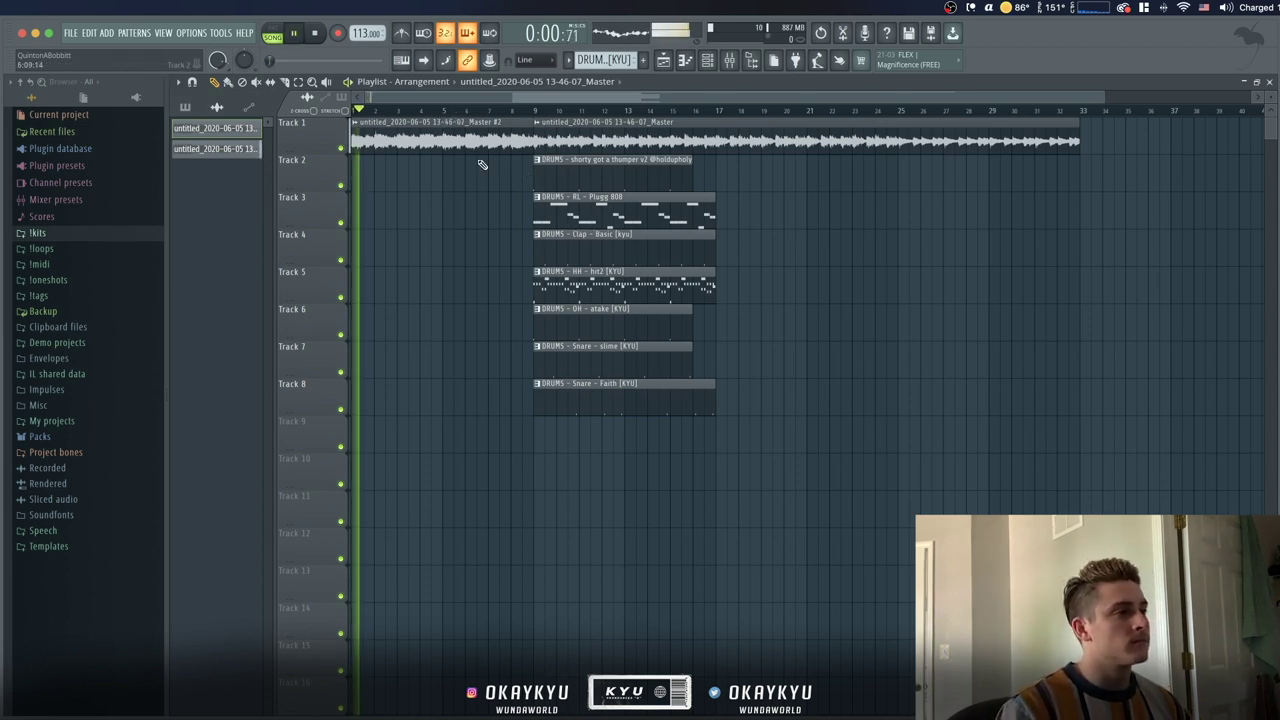
click(729, 62)
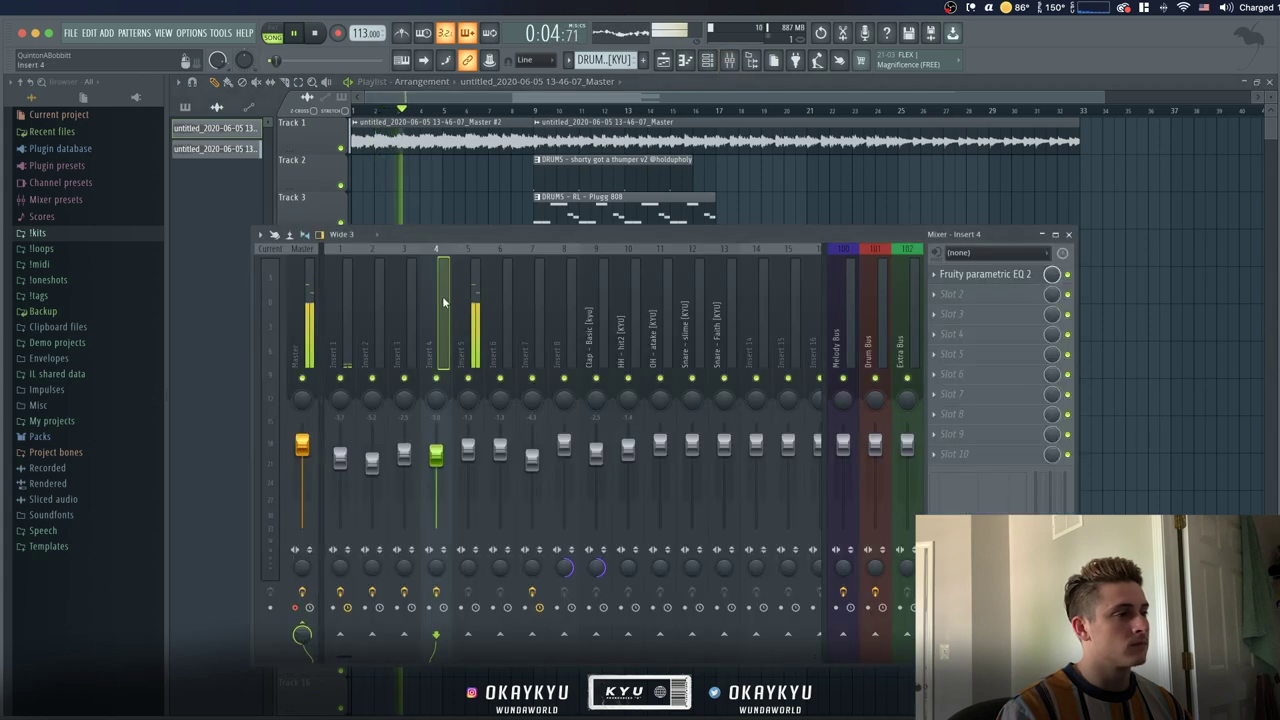
click(990, 301)
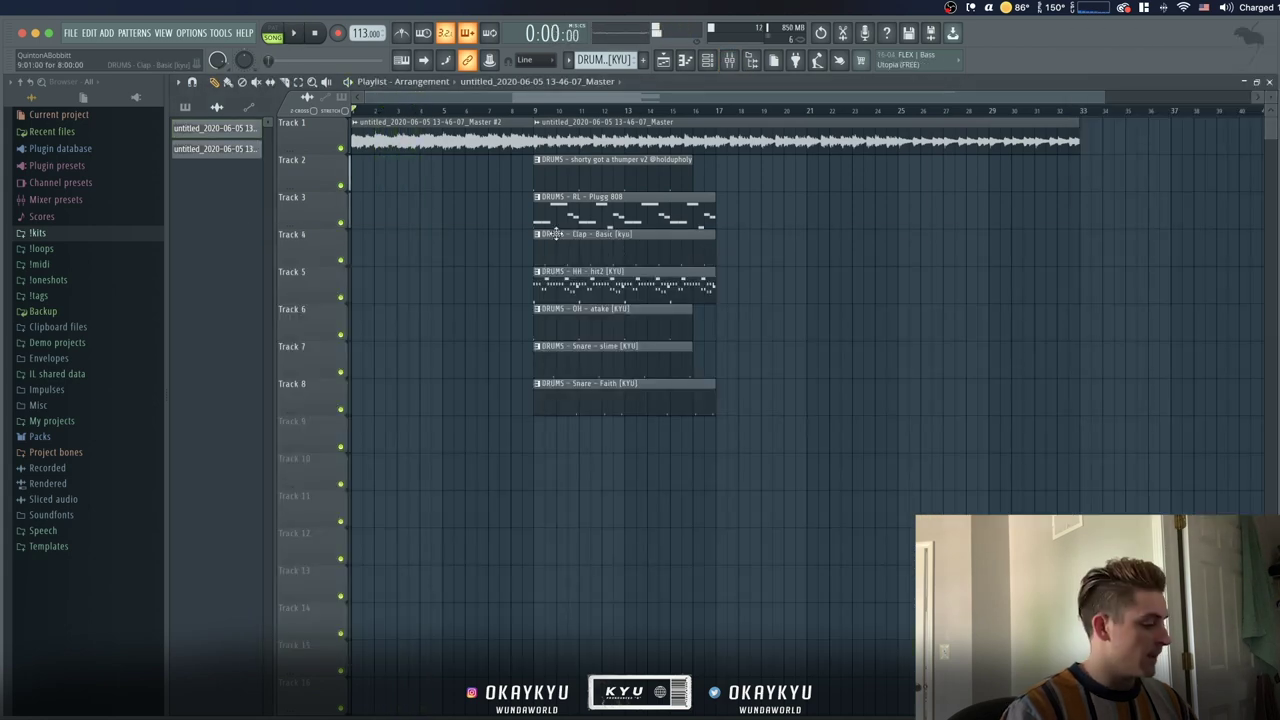
Move all drum clips to bar 28 and slice the melody clip at bar 25, checking the cut point by ear
drag(583, 432, 1007, 196)
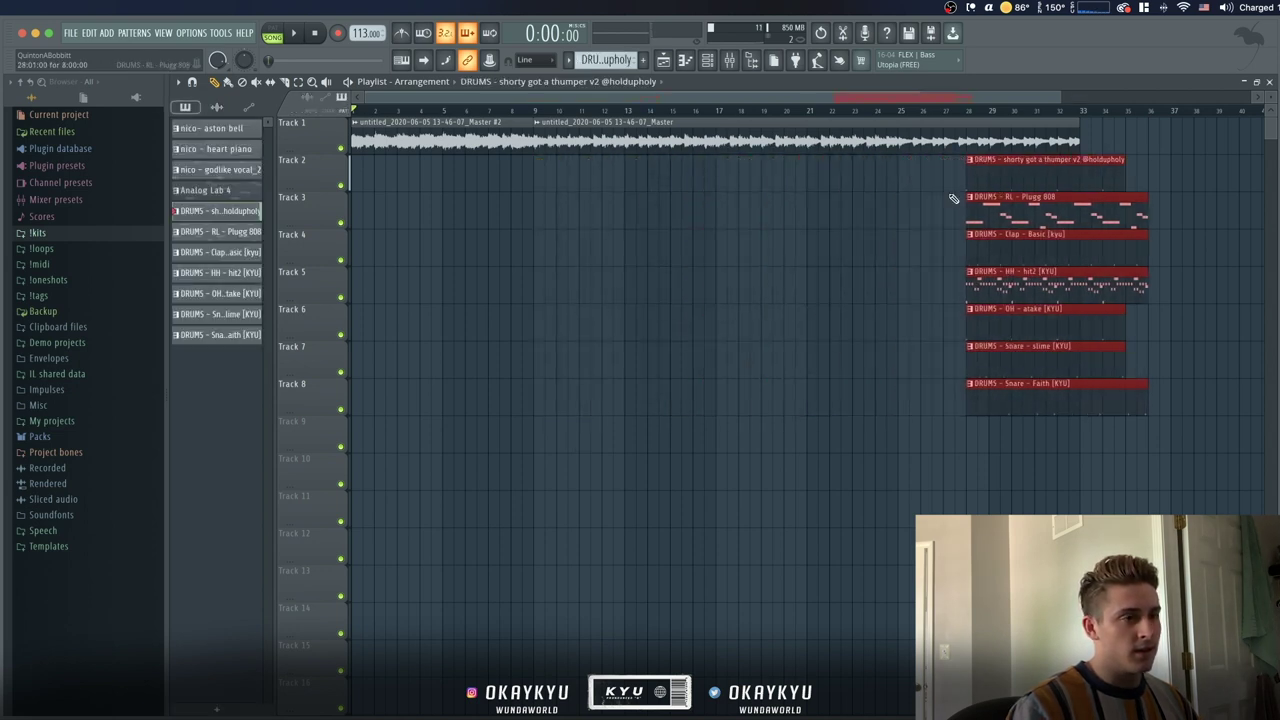
click(716, 113)
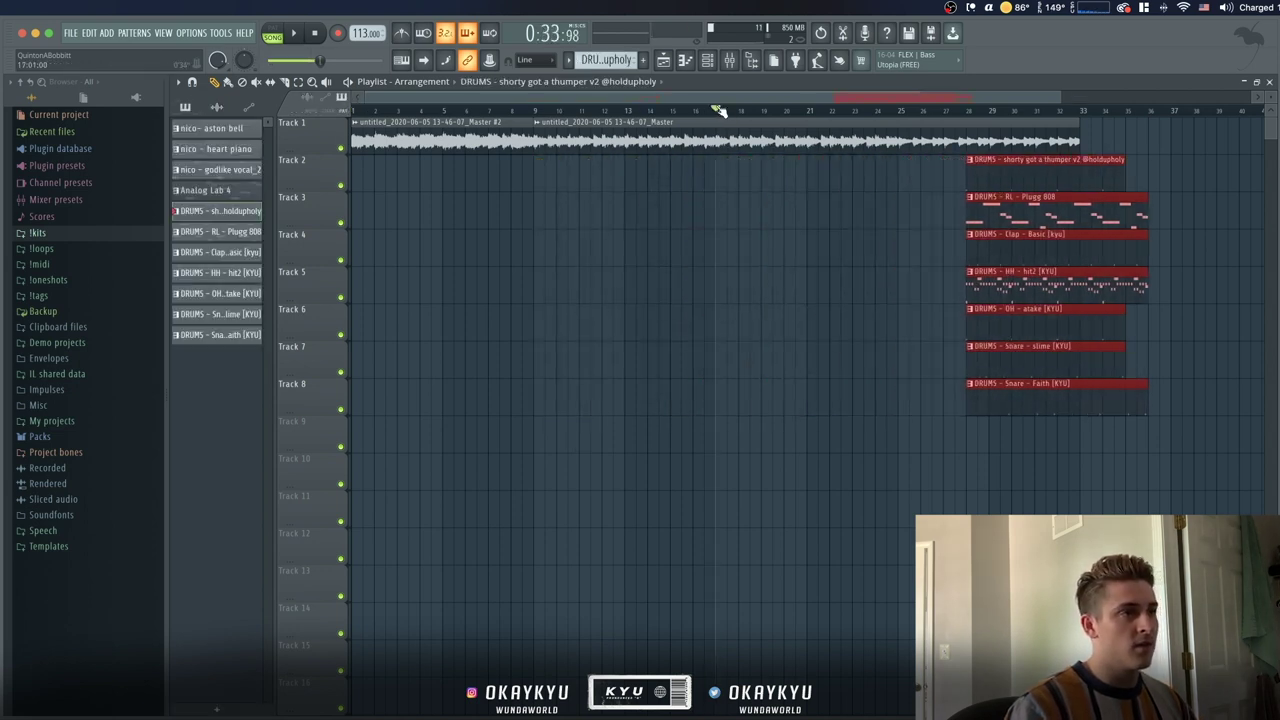
click(900, 110)
key(space)
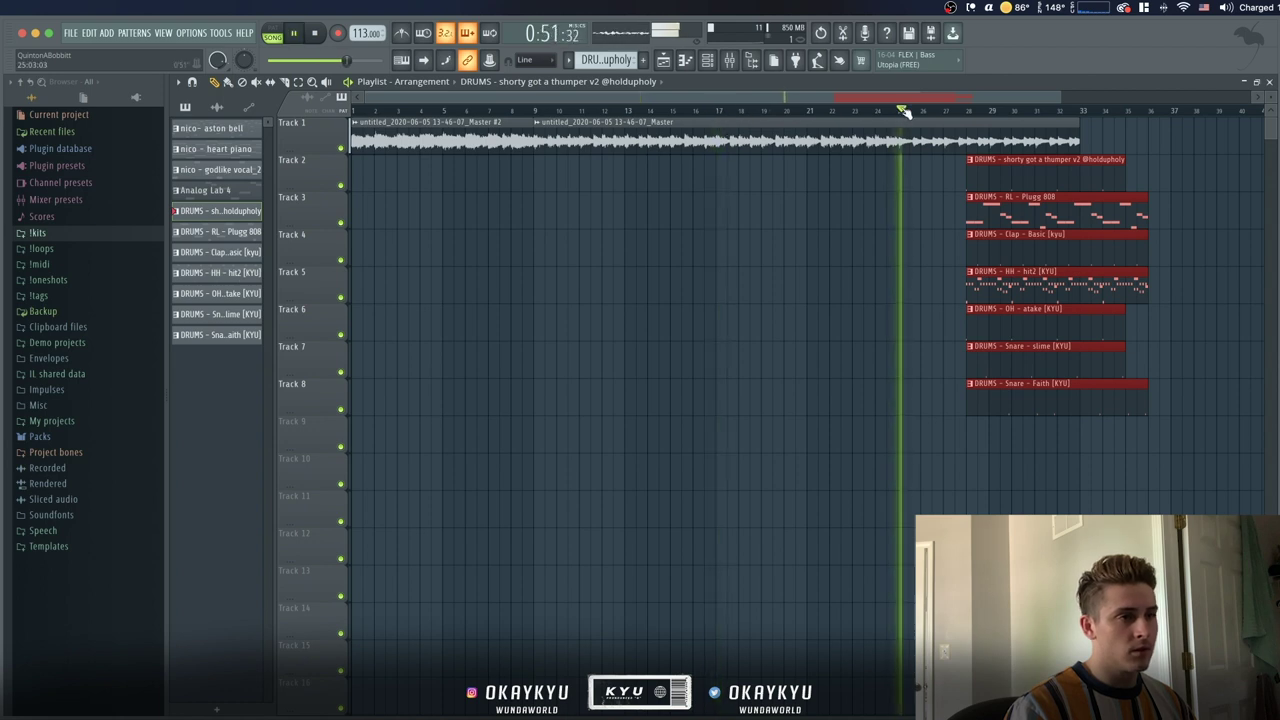
key(space)
key(c)
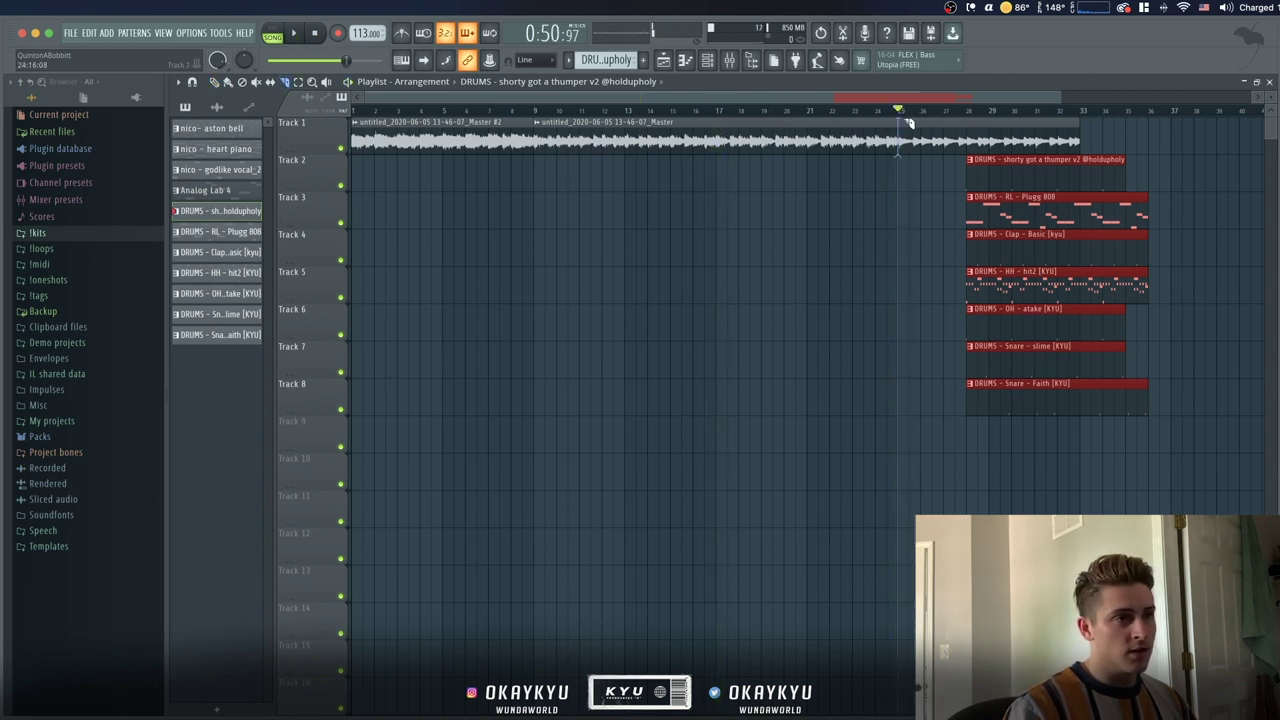
Shift the melody's bar 9 to 25 section out past bar 31 and move the eight-bar end section and drum clips to bar 9
drag(722, 146, 1232, 141)
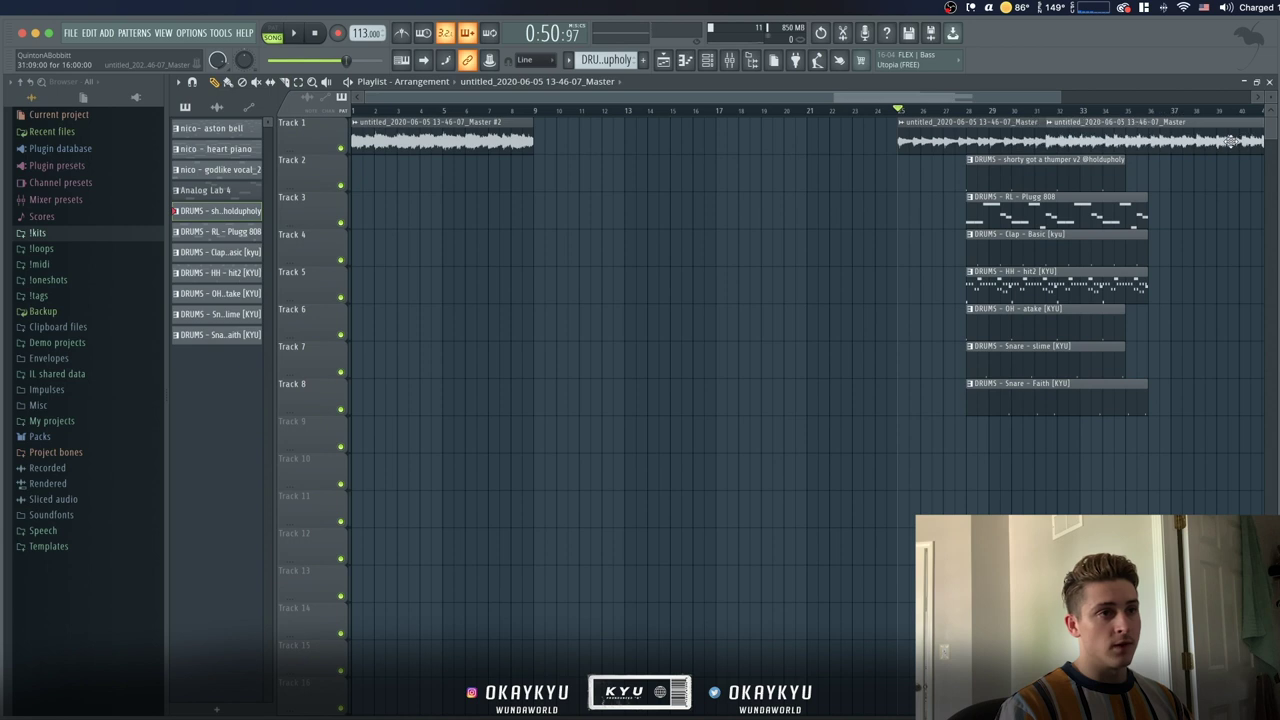
drag(988, 138, 1150, 418)
drag(994, 177, 565, 180)
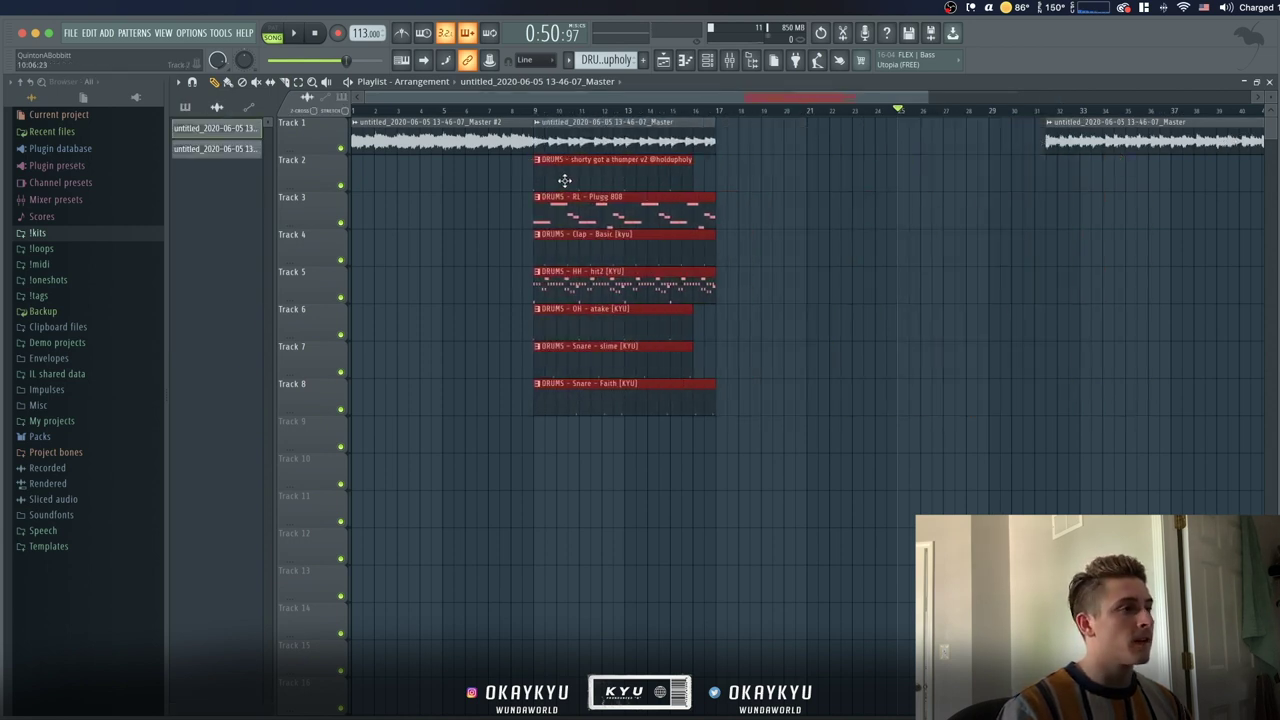
Duplicate the drum clips to bar 17 and delete the kick clip that starts at bar 9
key(ctrl+b)
right_click(565, 180)
Move the 16-bar melody section back to about bar 16 and play the arrangement from about bar 7
drag(1125, 140, 790, 135)
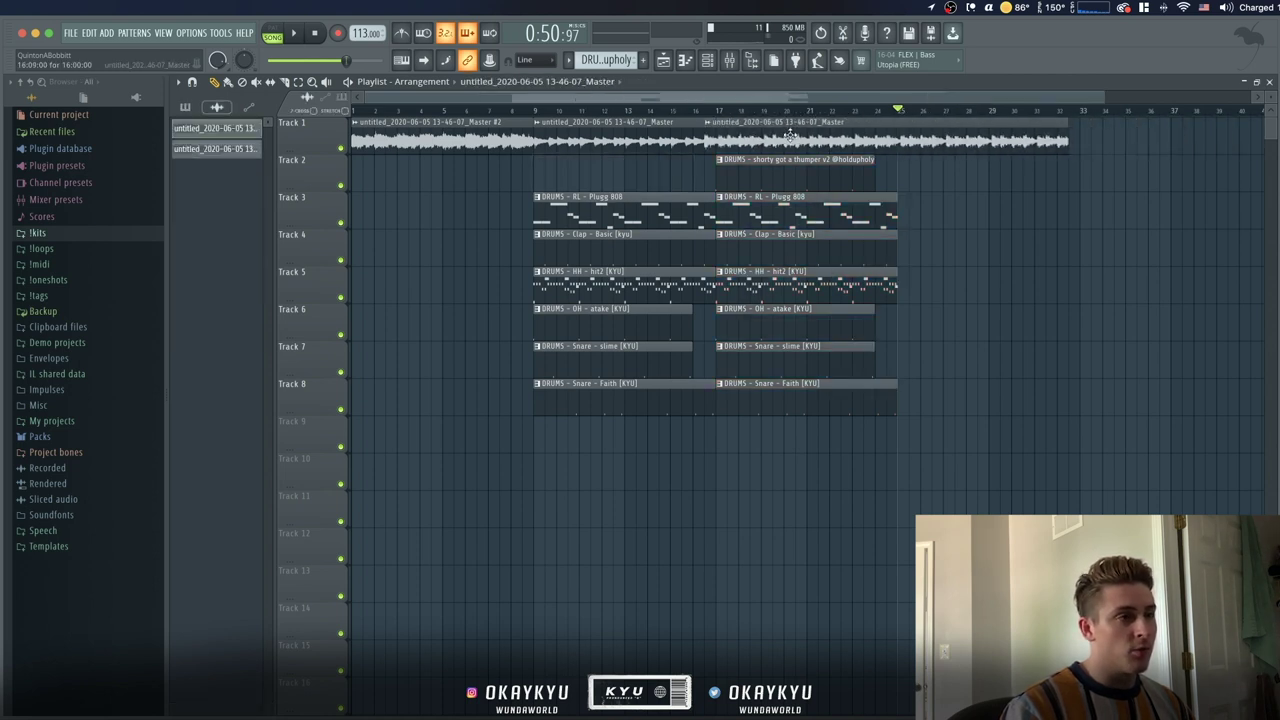
click(498, 108)
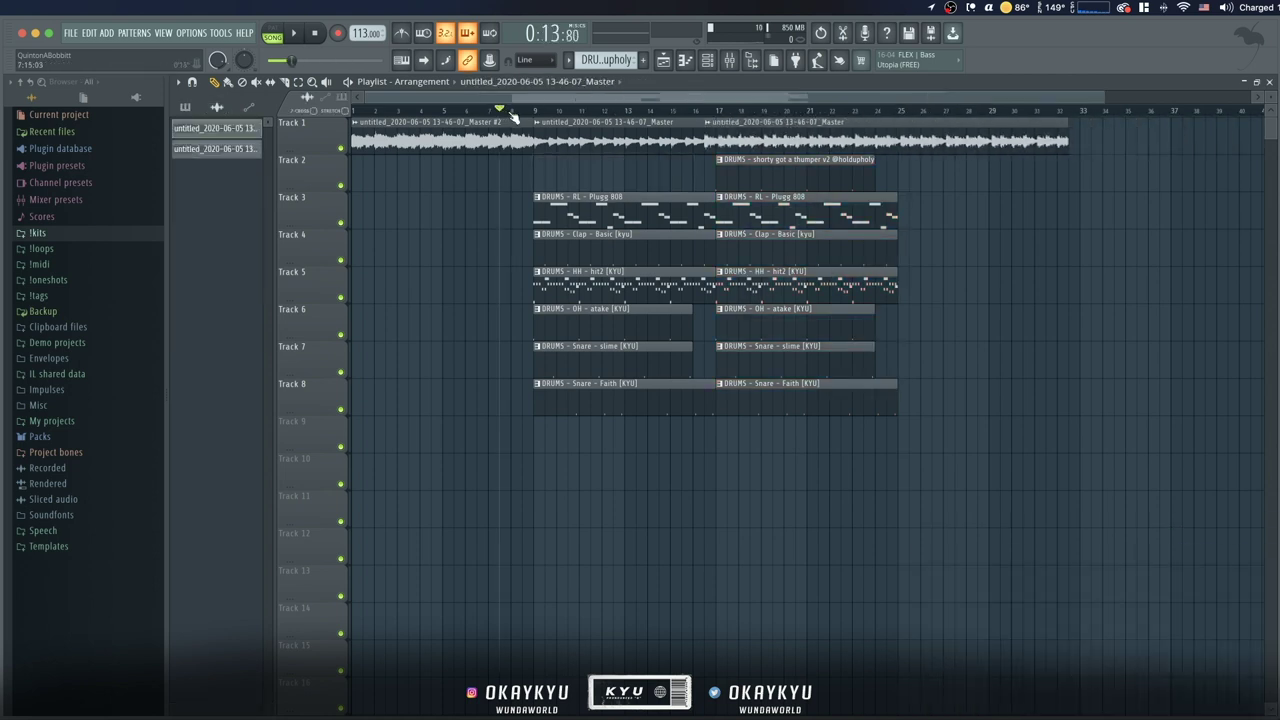
key(space)
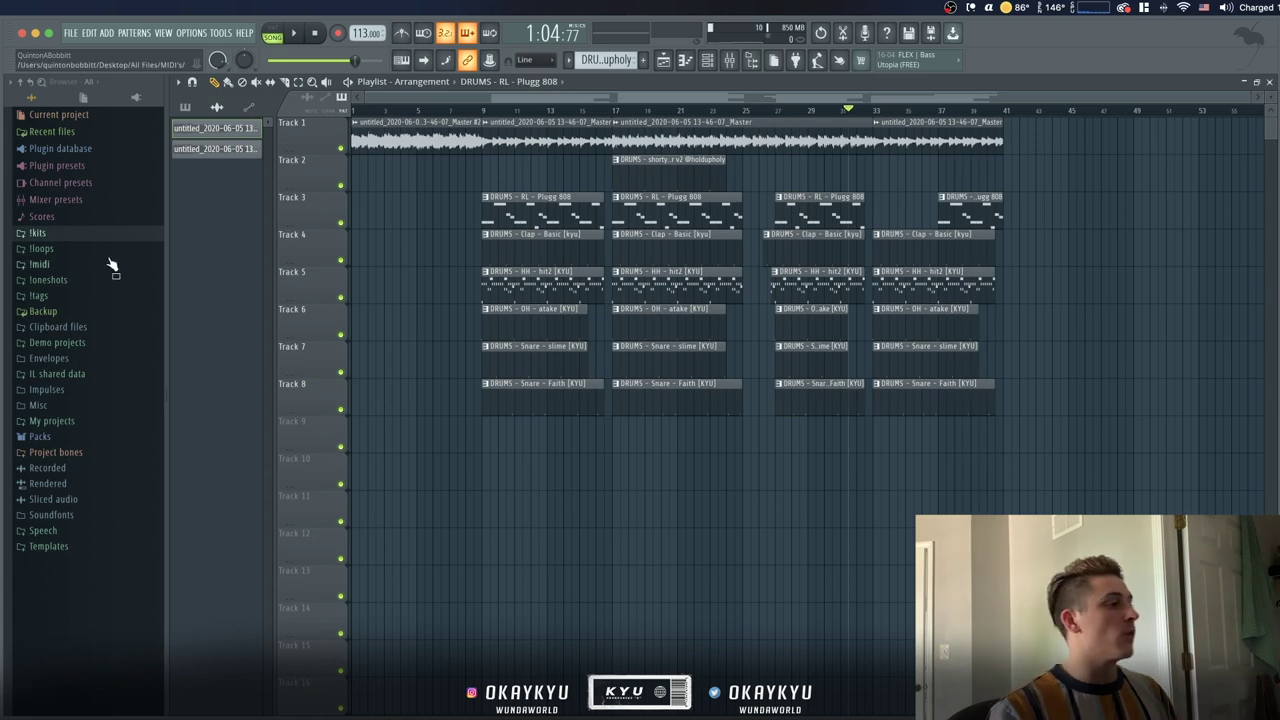
Place the untitled FX sample from the !Kyu Go To - 2020 kit's fx folder on Track 9 at bar 8
click(60, 236)
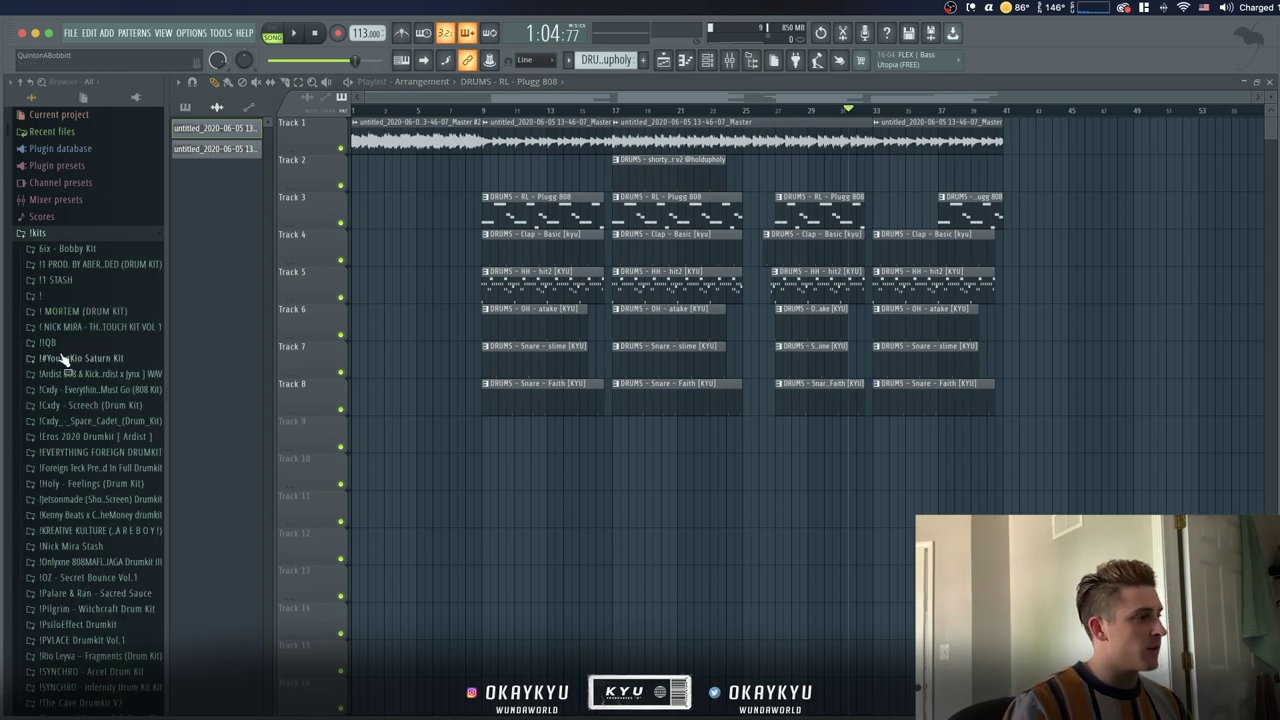
click(55, 345)
click(66, 359)
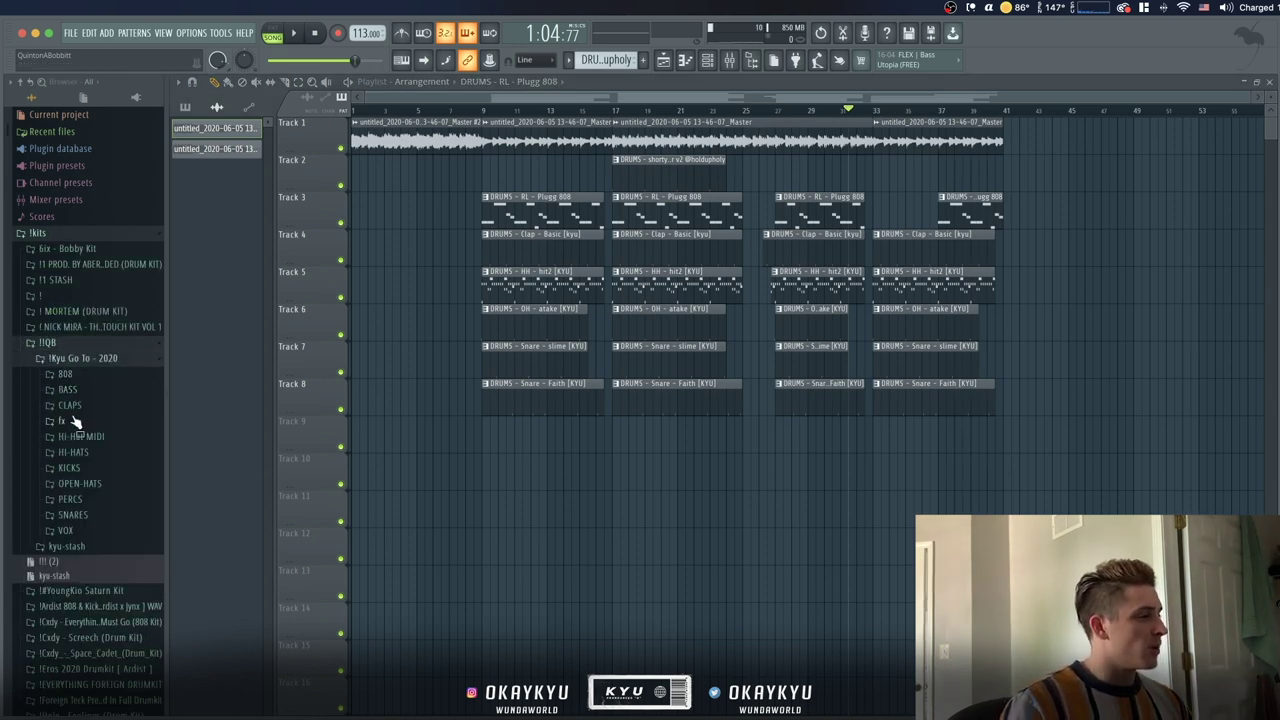
click(62, 421)
drag(76, 472, 420, 458)
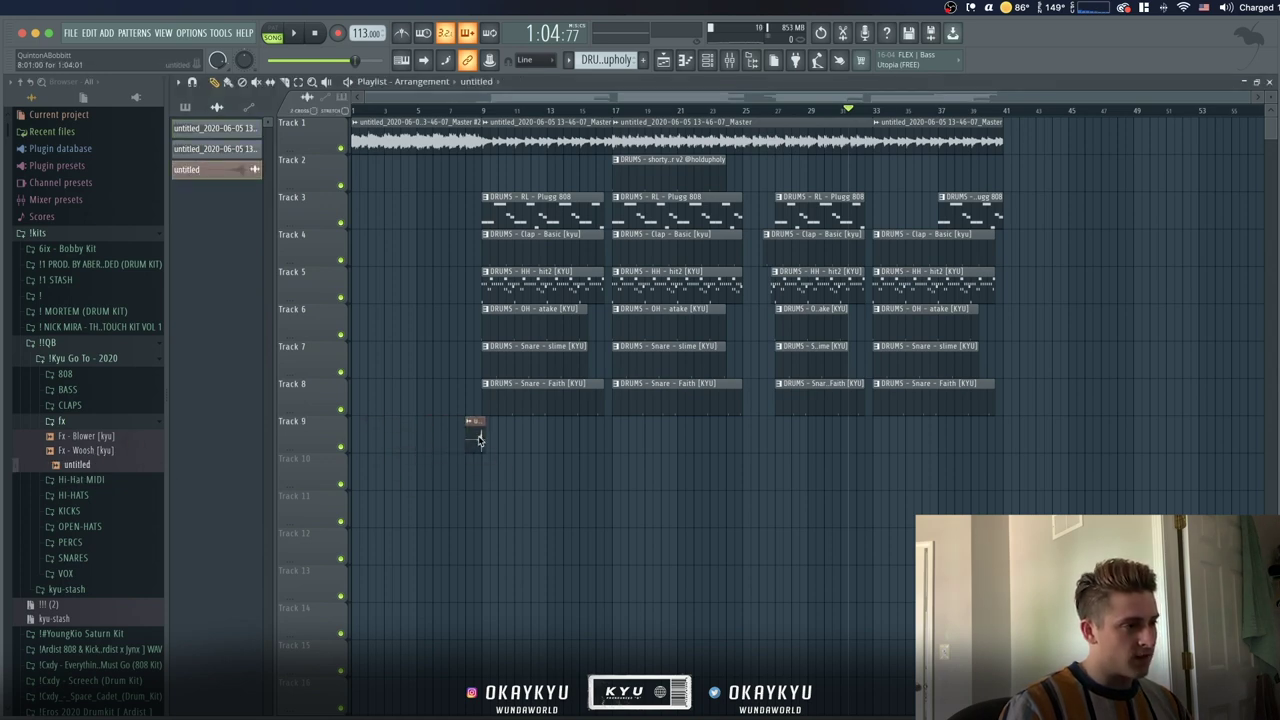
Route the untitled FX sample to mixer track 6 and lower that track's volume to 85% (-3.5 dB)
double_click(478, 440)
click(528, 146)
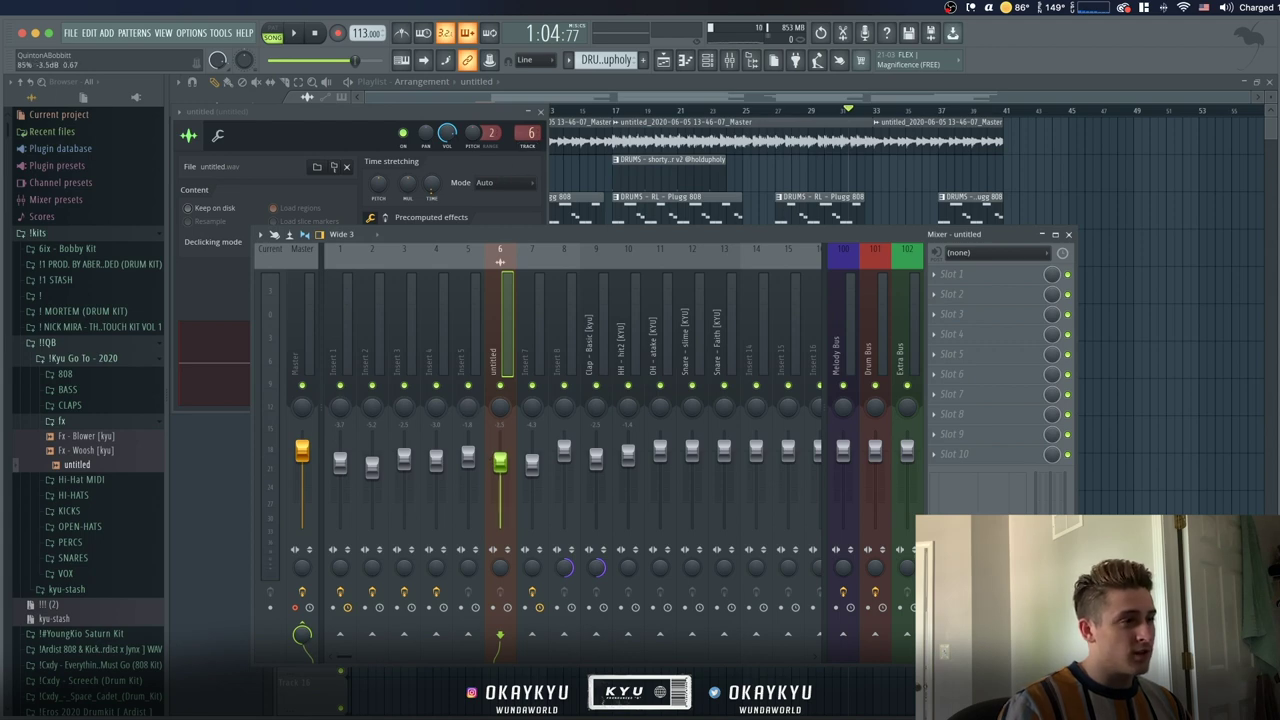
click(540, 111)
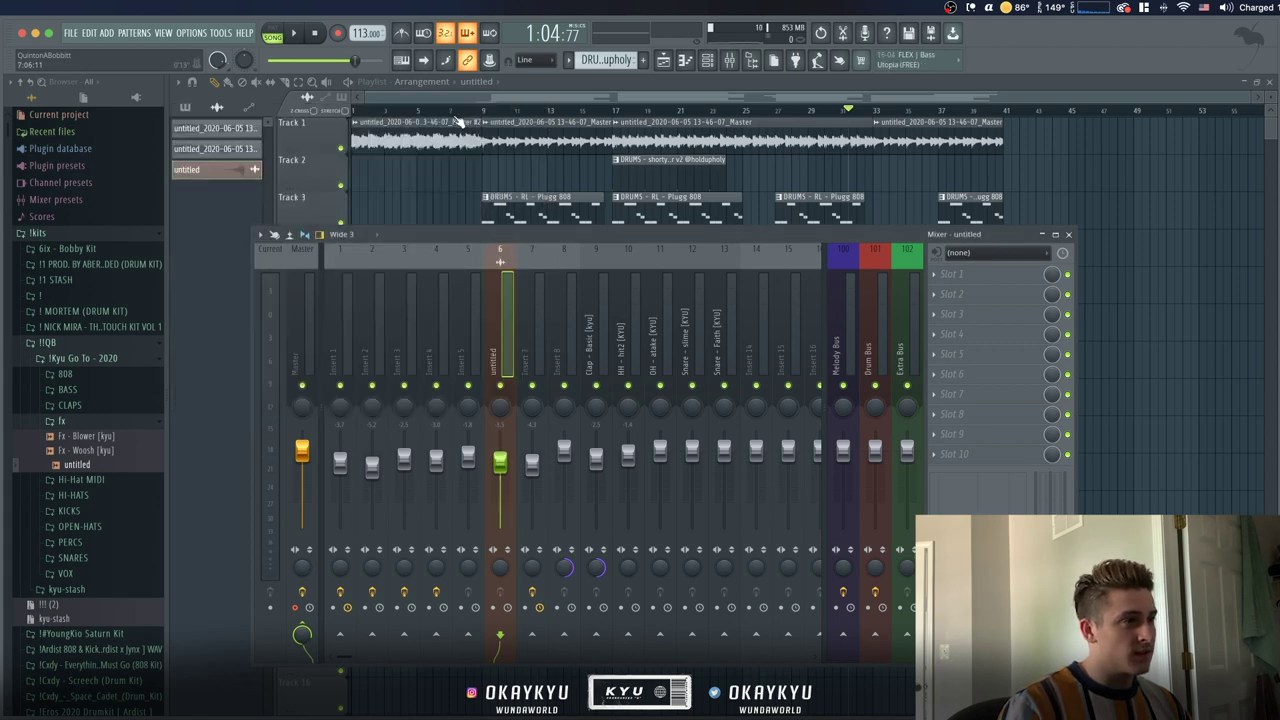
Play the transition into the drums from about bar 8, then stop and return to the song start
click(471, 112)
key(space)
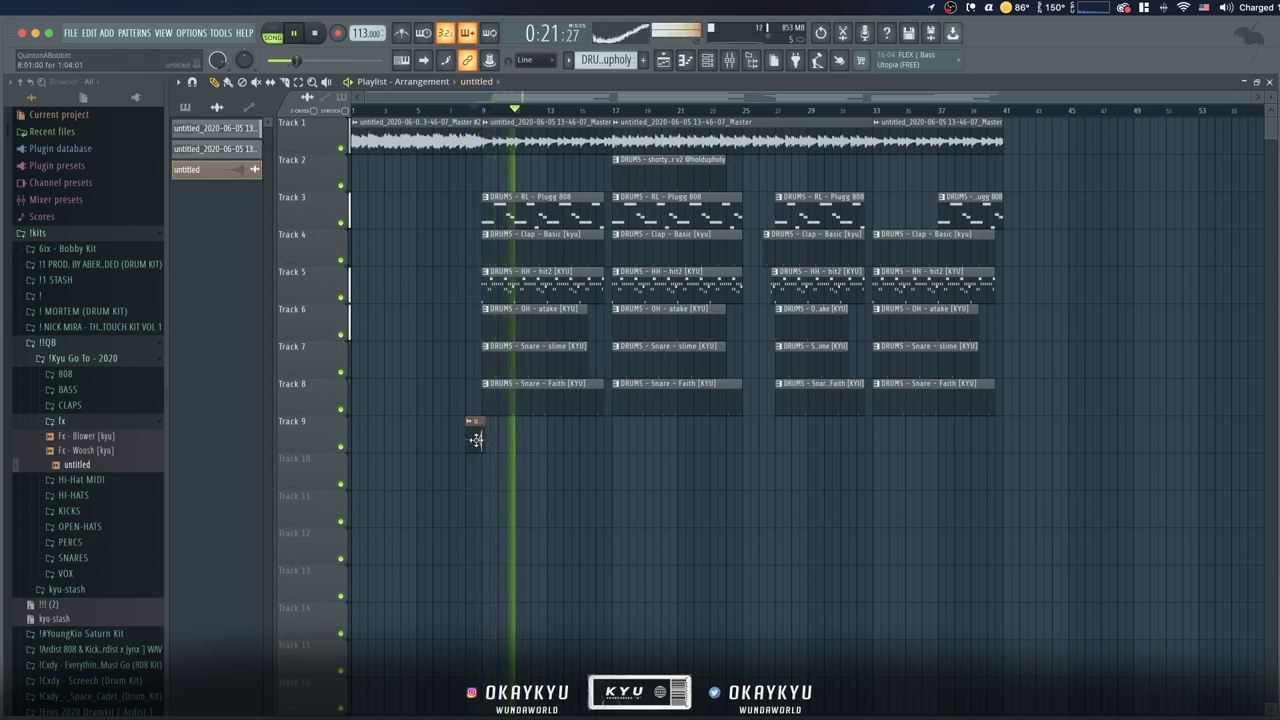
key(space)
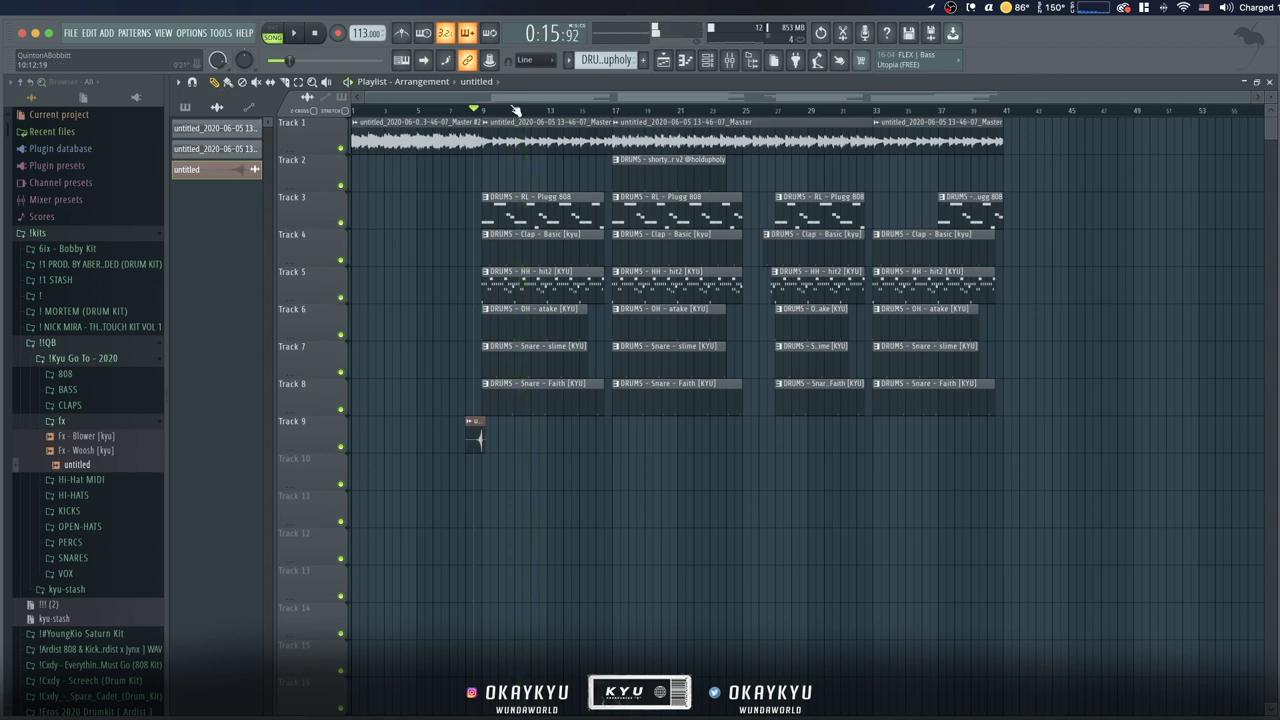
key(Home)
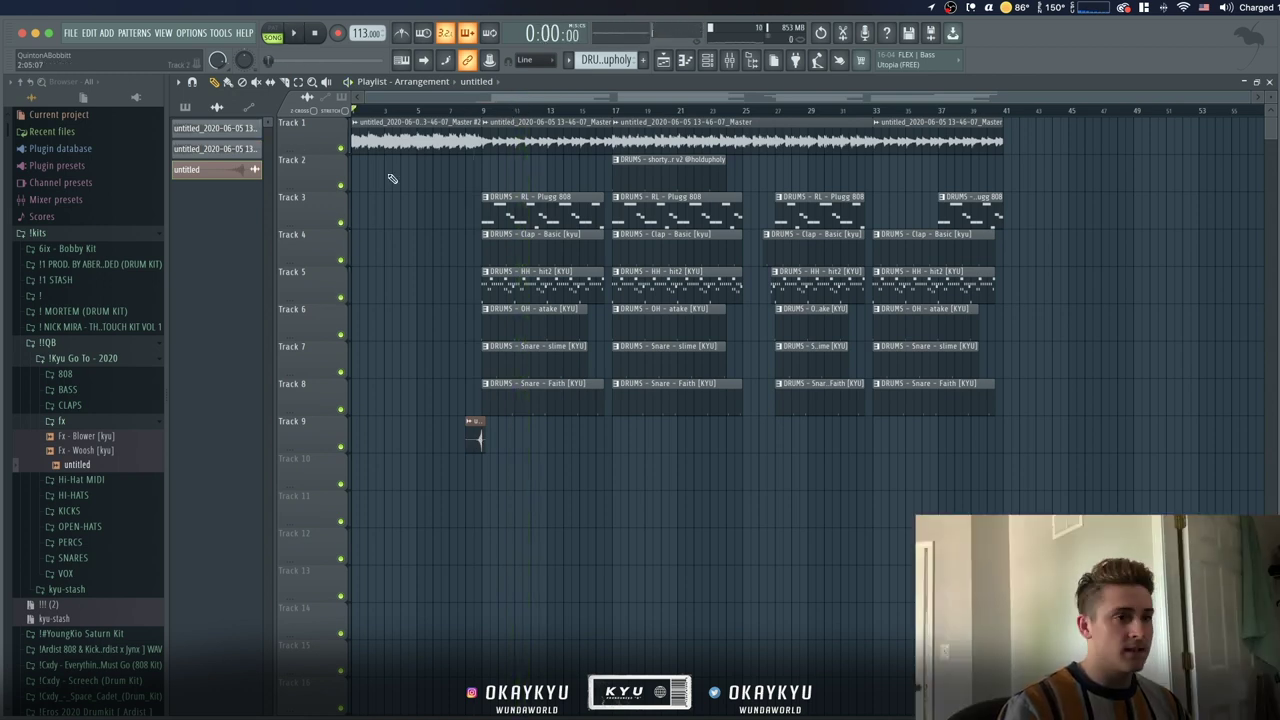
Duplicate the whole arrangement once after the original and remove the surplus second copy
key(ctrl+a)
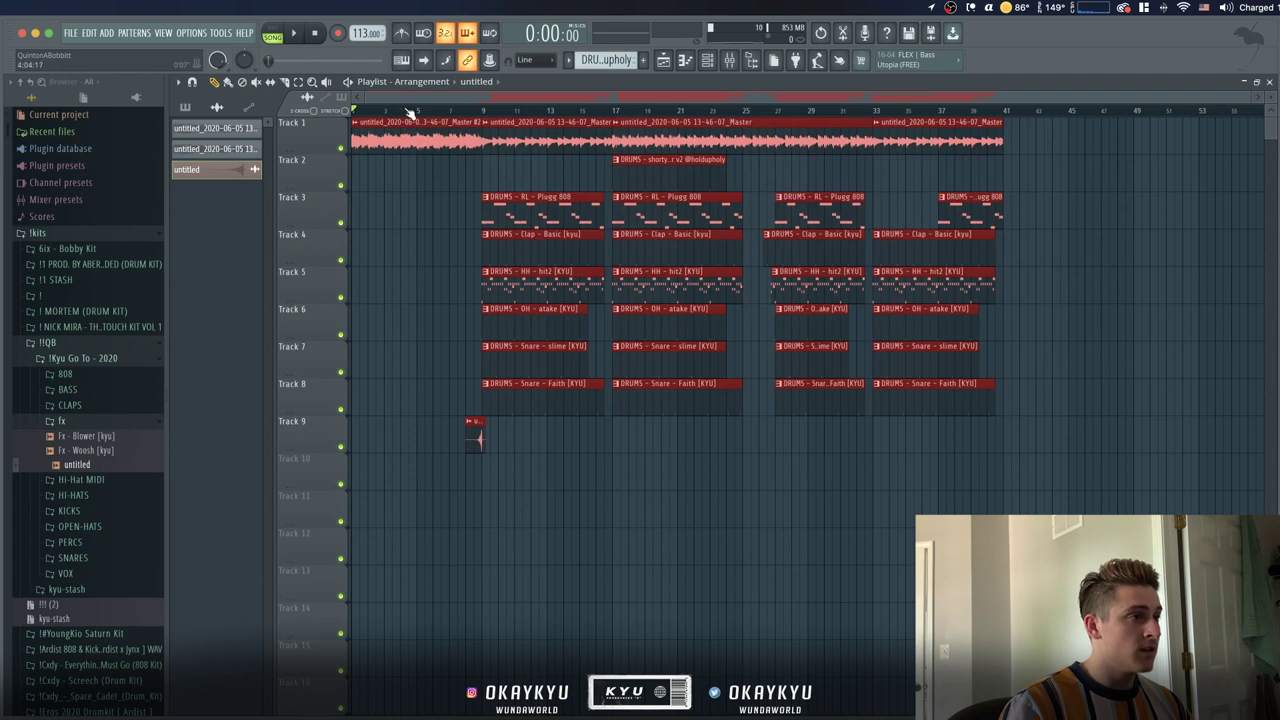
key(ctrl+b)
key(ctrl+b)
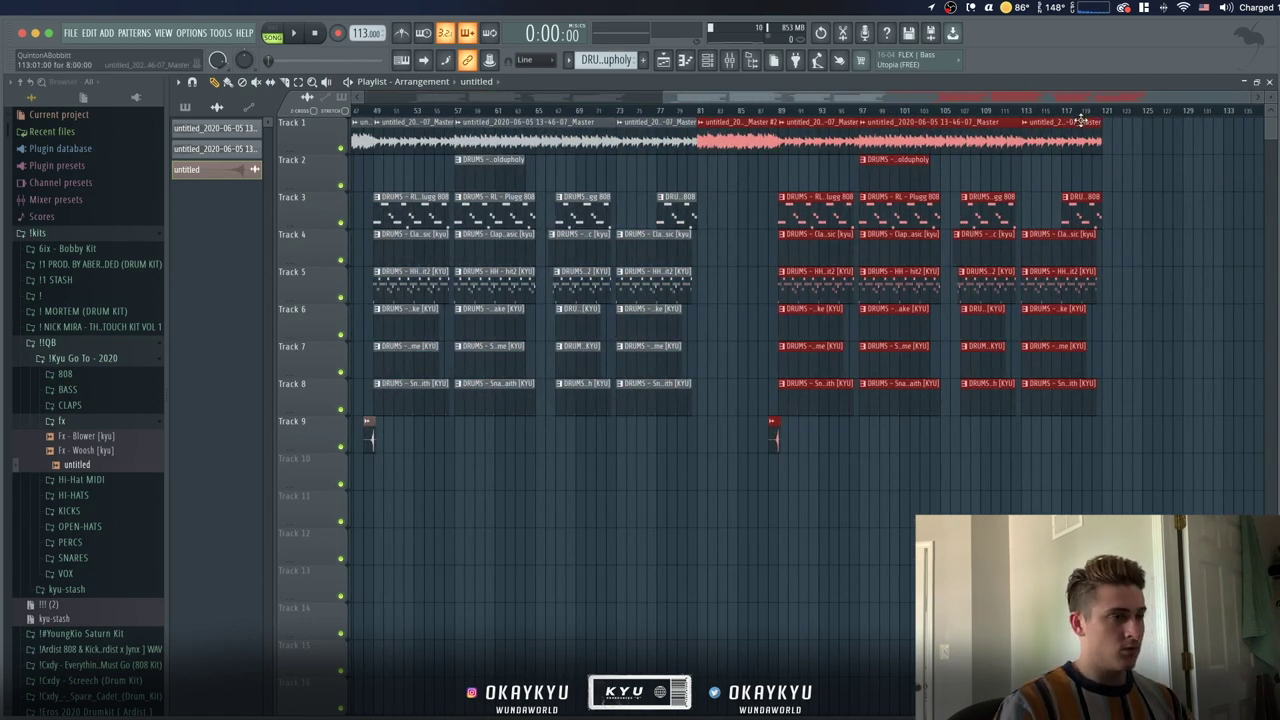
key(Delete)
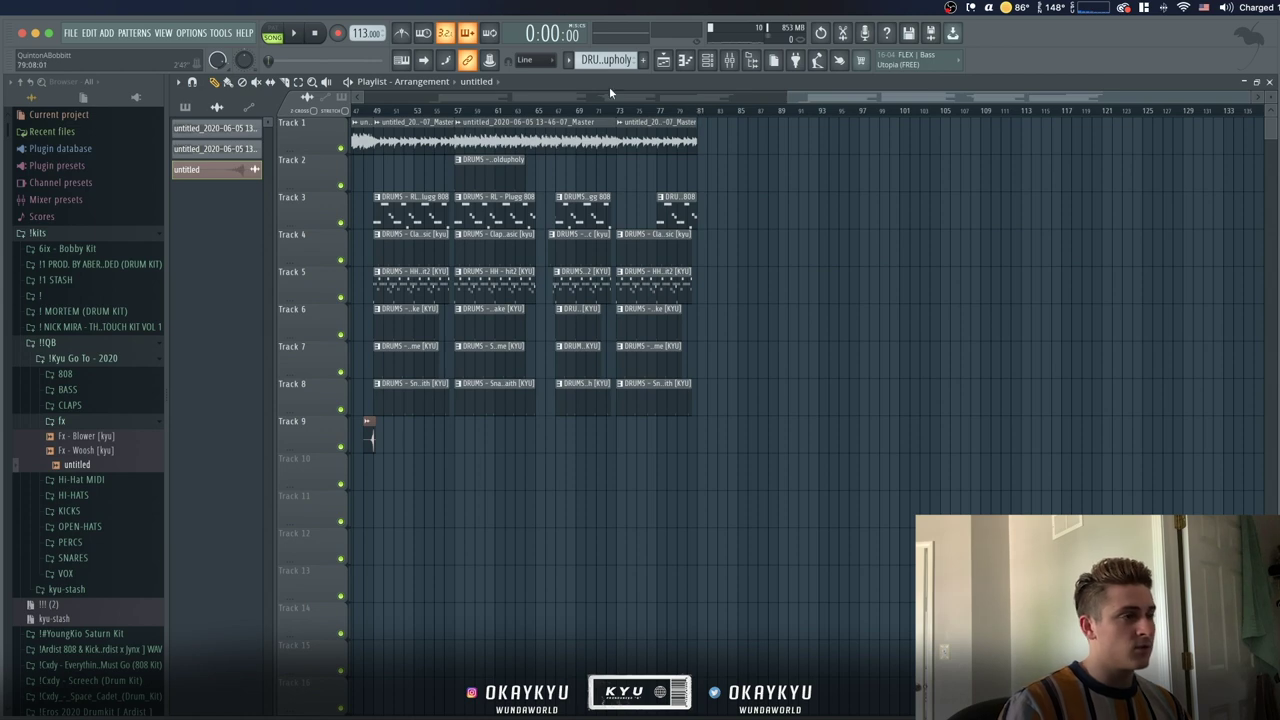
Create an automation clip for the Master track's volume in the mixer
drag(928, 98, 778, 129)
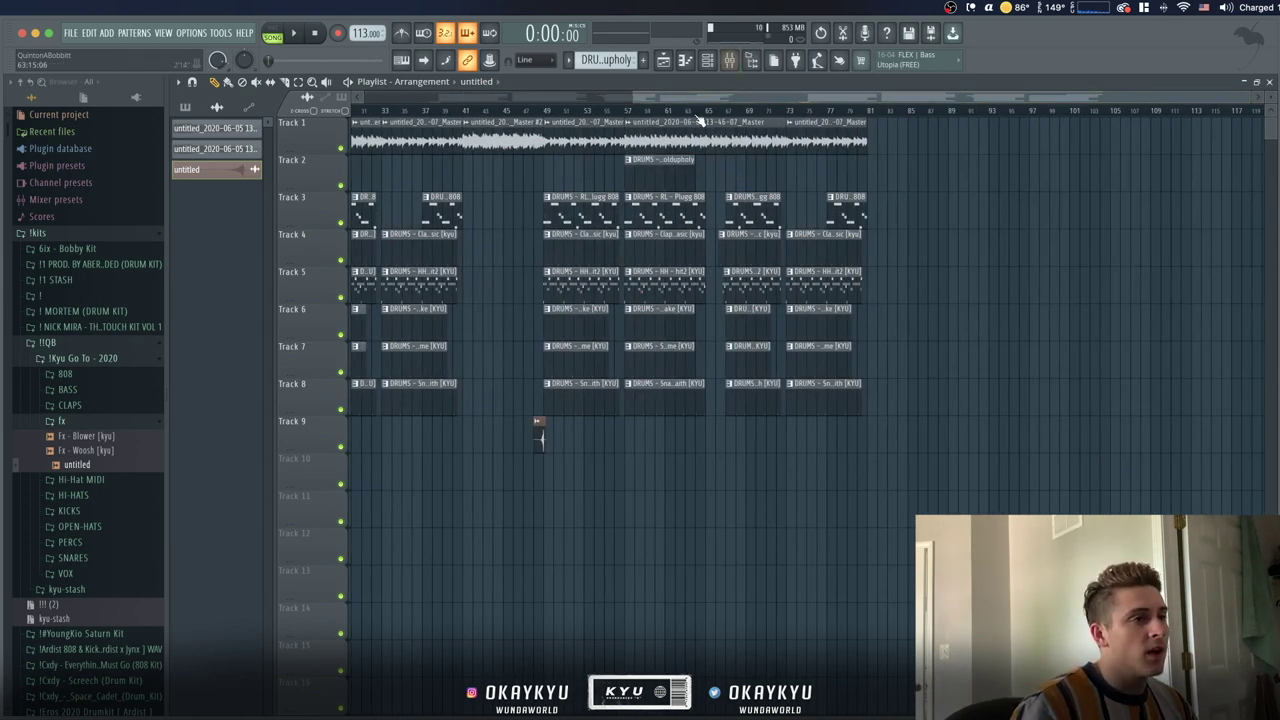
ctrl+right_click(700, 120)
click(729, 61)
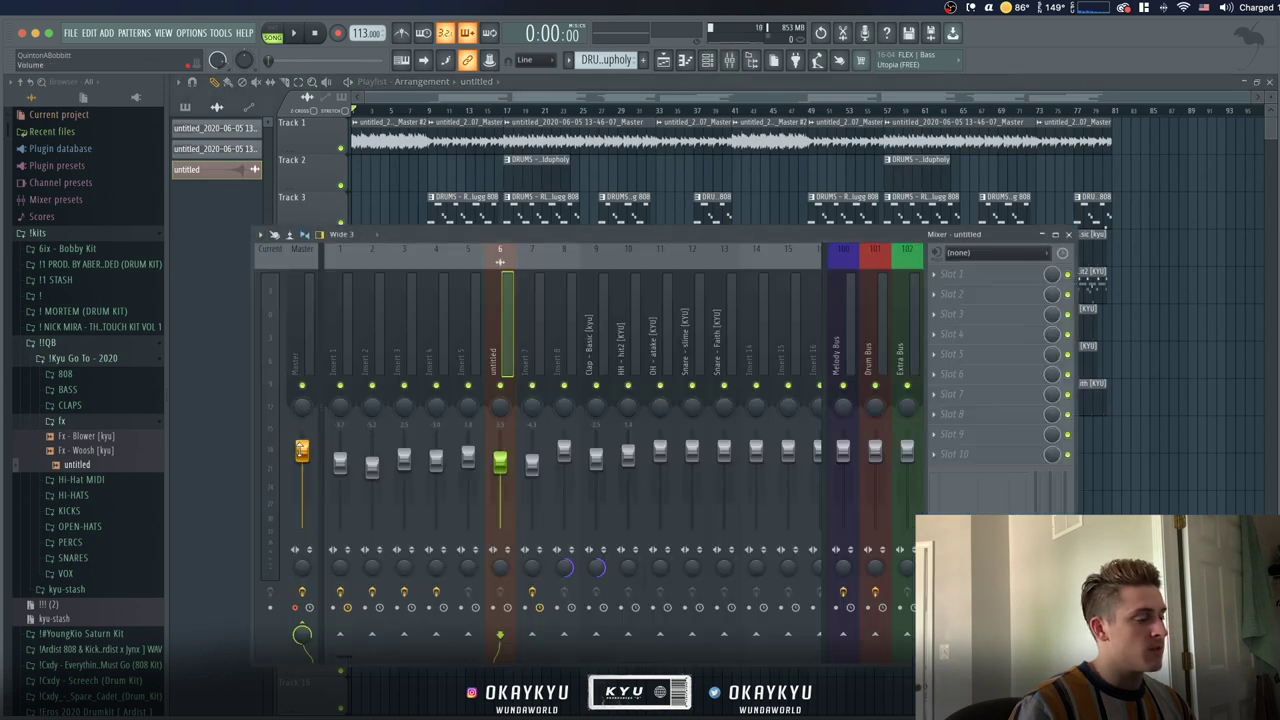
right_click(302, 450)
click(350, 524)
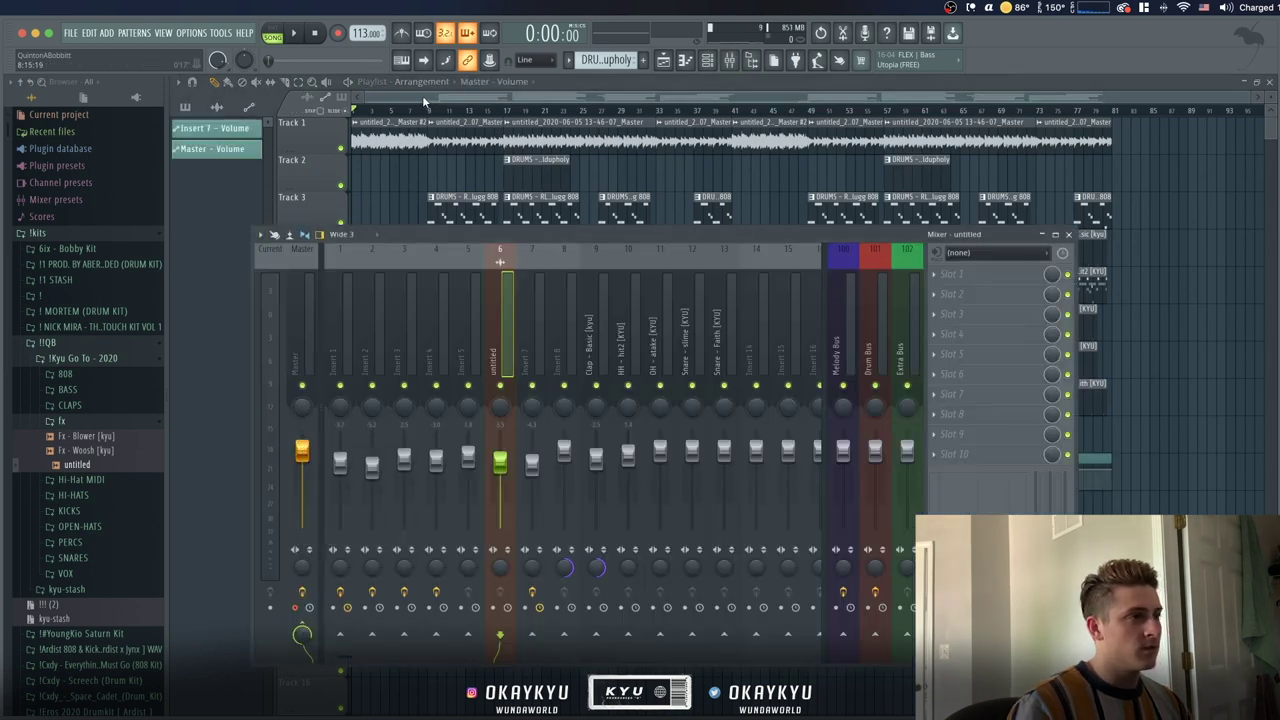
Add a point near bar 77 to the Master volume automation on Track 10 and lower its end point for a fade-out
click(422, 95)
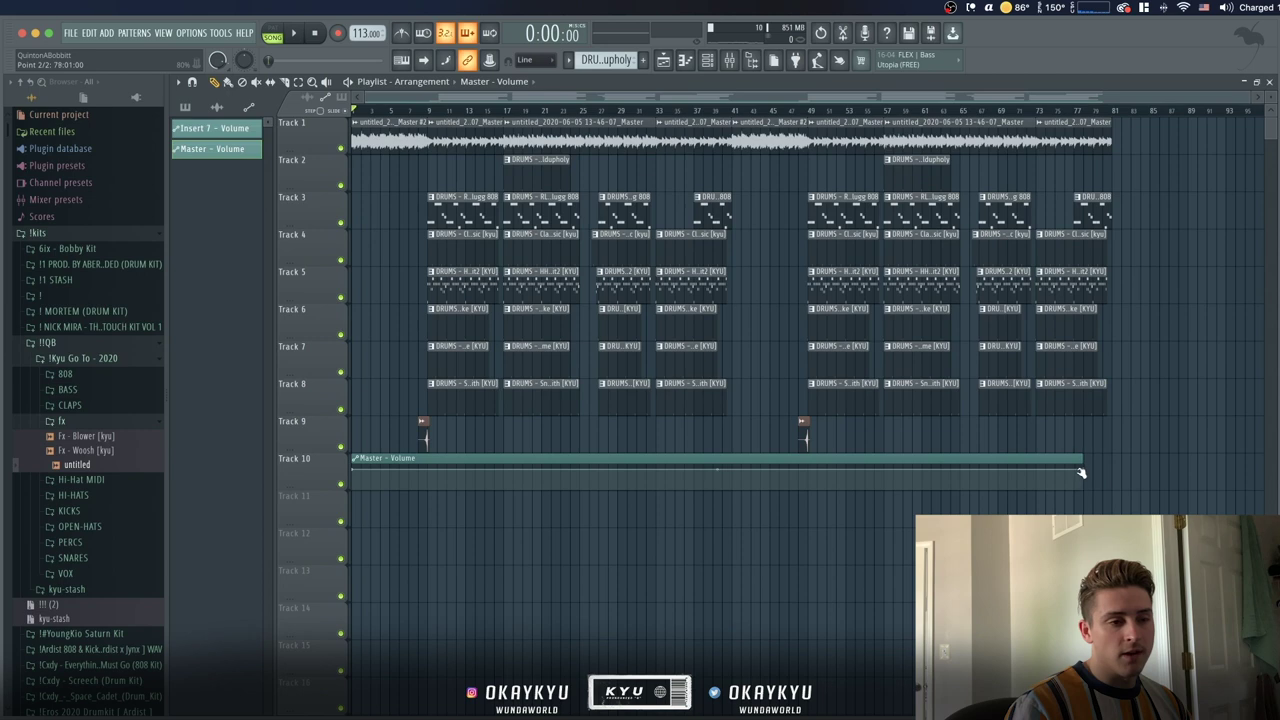
drag(1073, 461, 1107, 470)
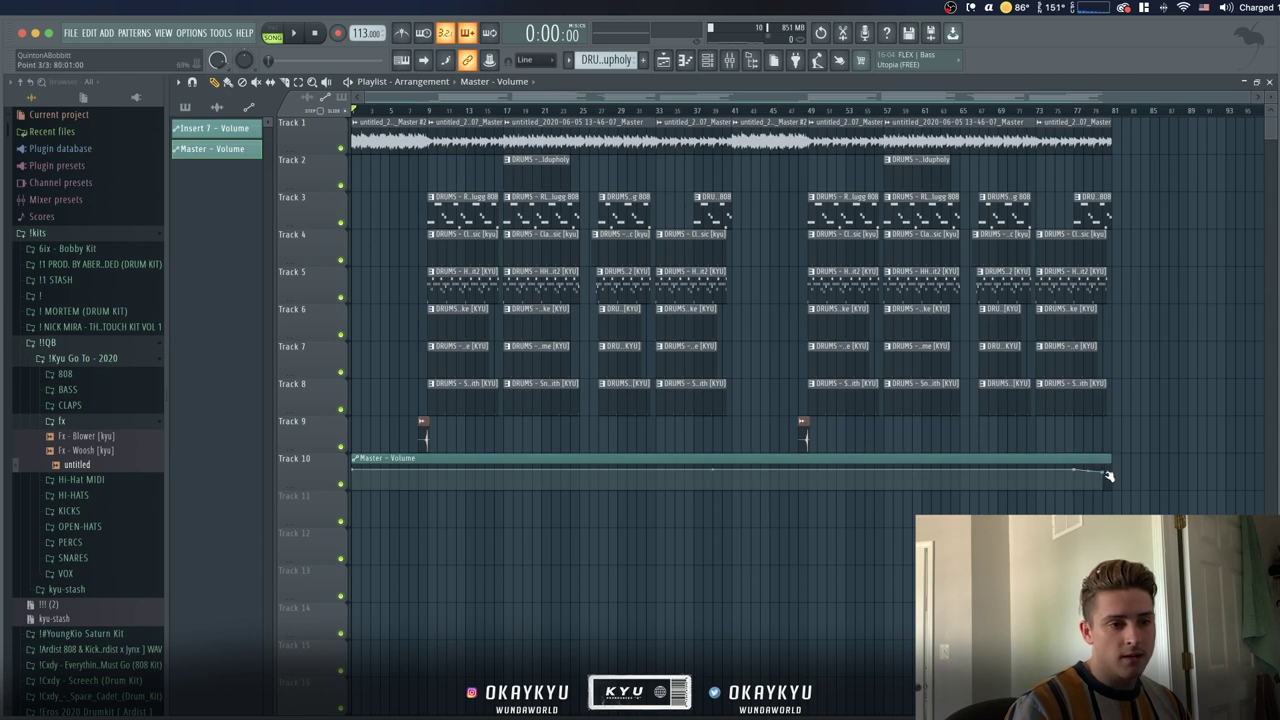